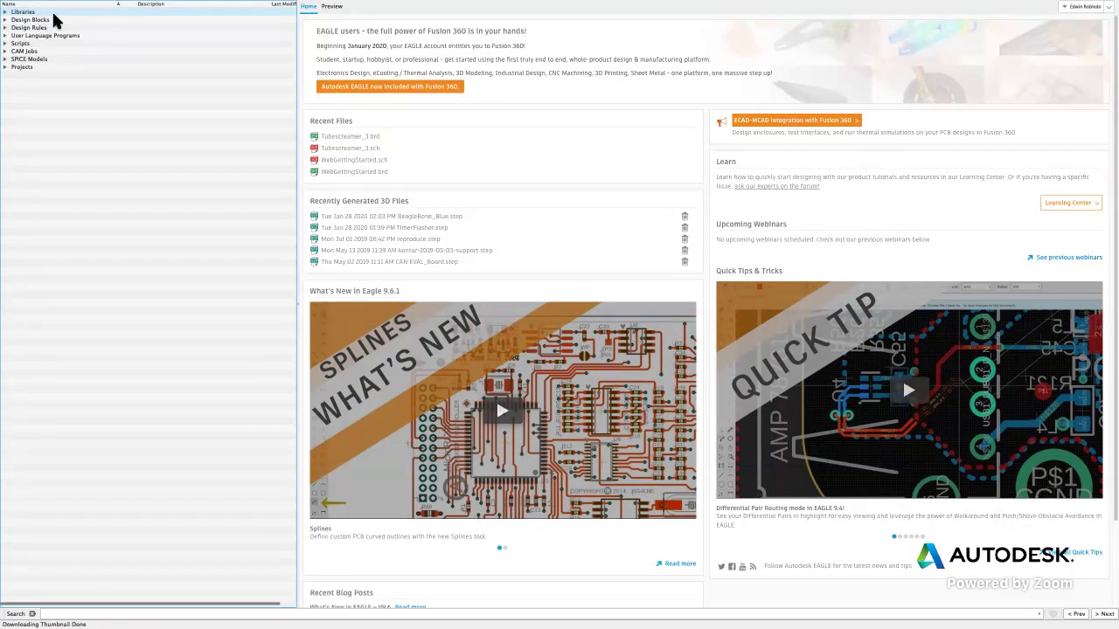
Expand Libraries and list CommonFolder-Team1's .lbr files, such as ButtonPanel and SPF1.lbr
click(7, 13)
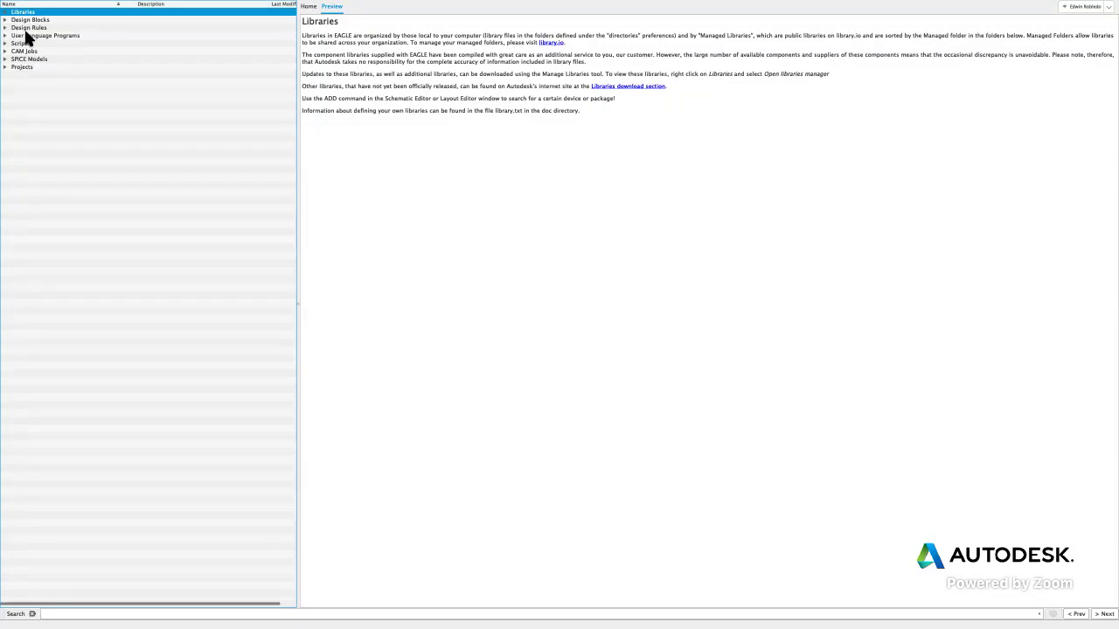
key(Right)
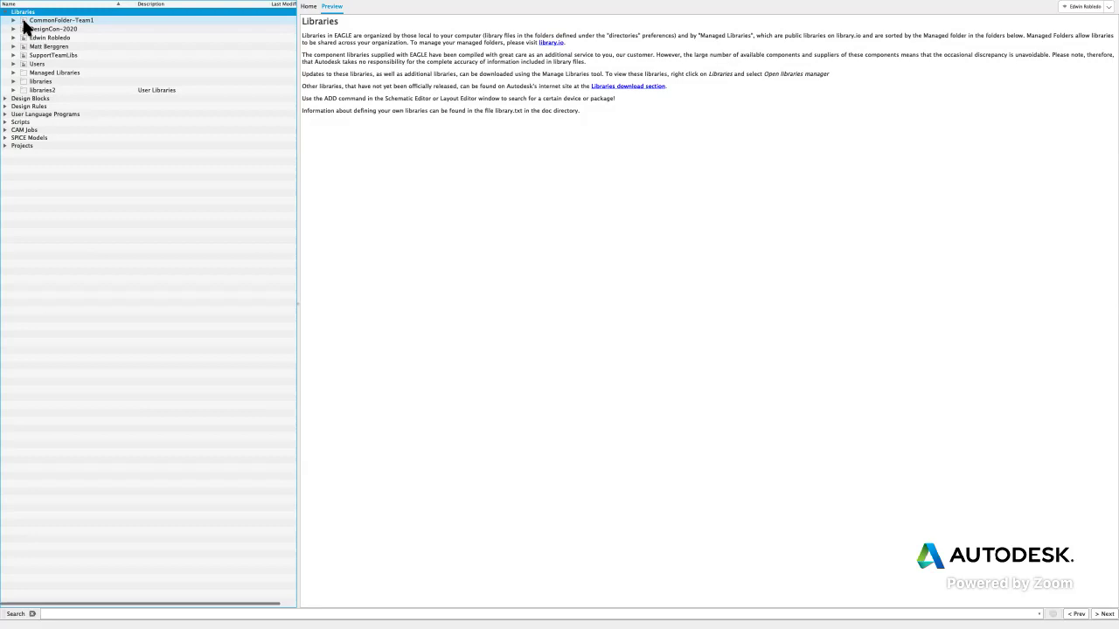
click(26, 21)
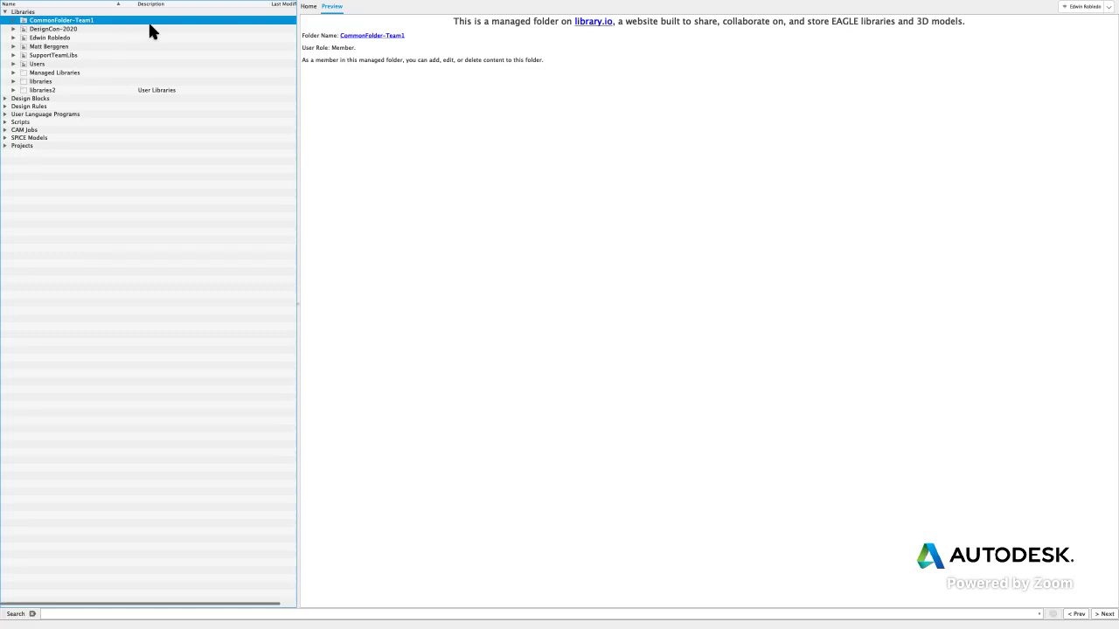
double_click(75, 21)
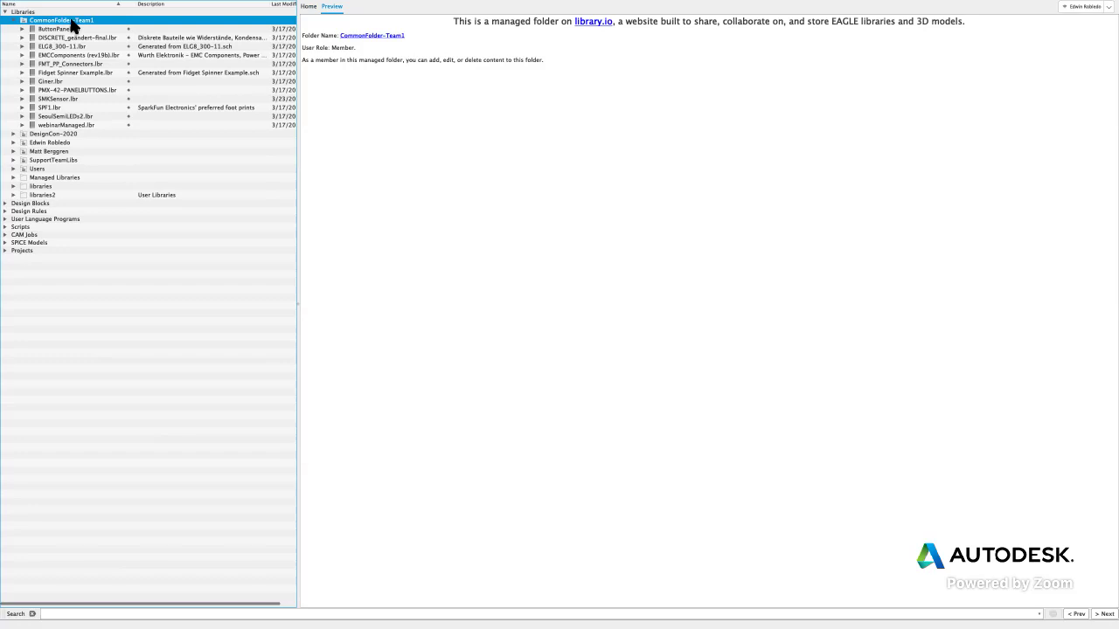
Collapse CommonFolder-Team1, inspect your own Owner folder's library, then expand Managed Libraries
double_click(83, 22)
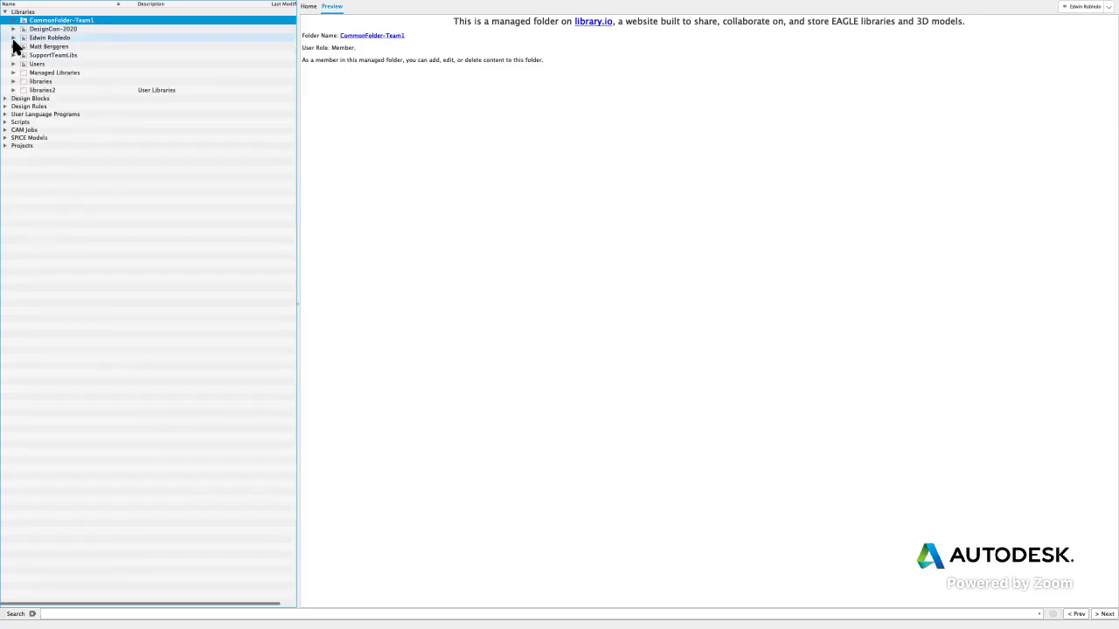
click(41, 38)
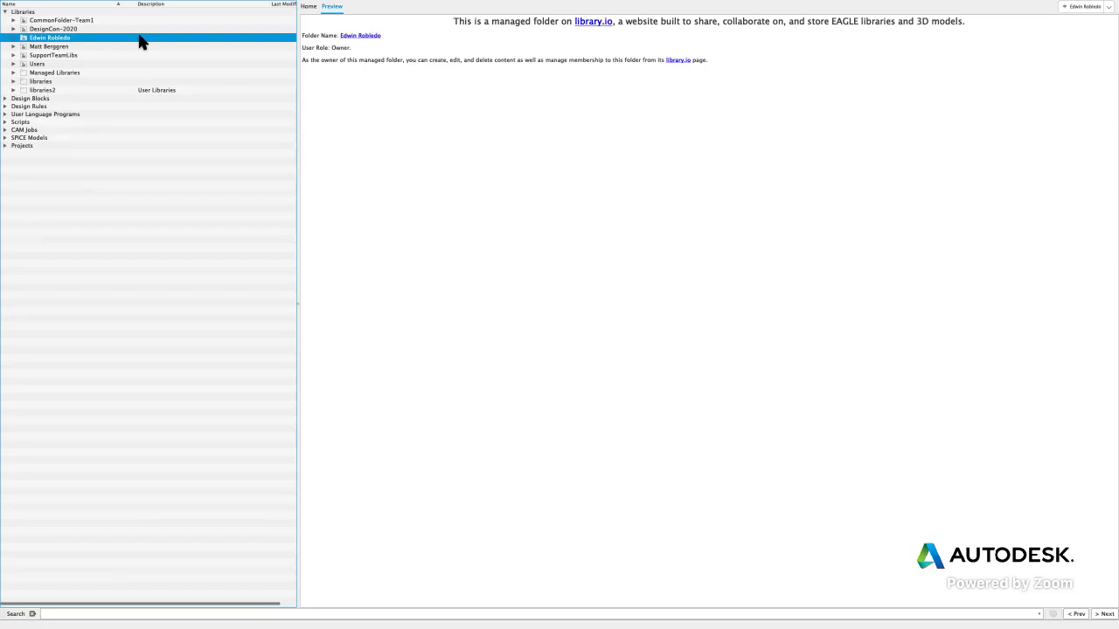
double_click(94, 40)
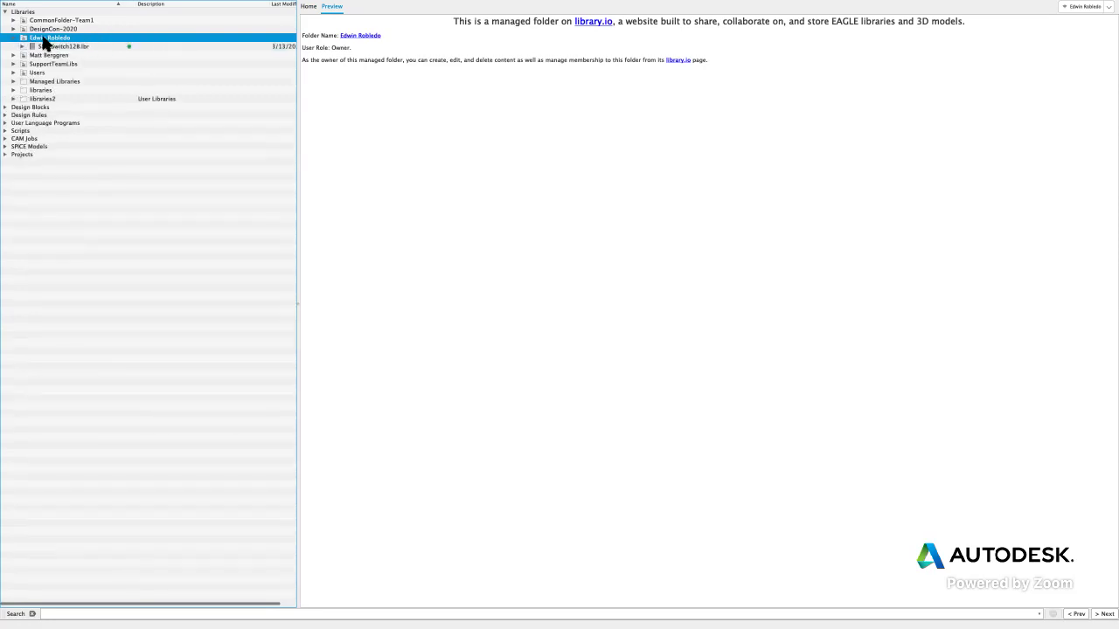
double_click(93, 38)
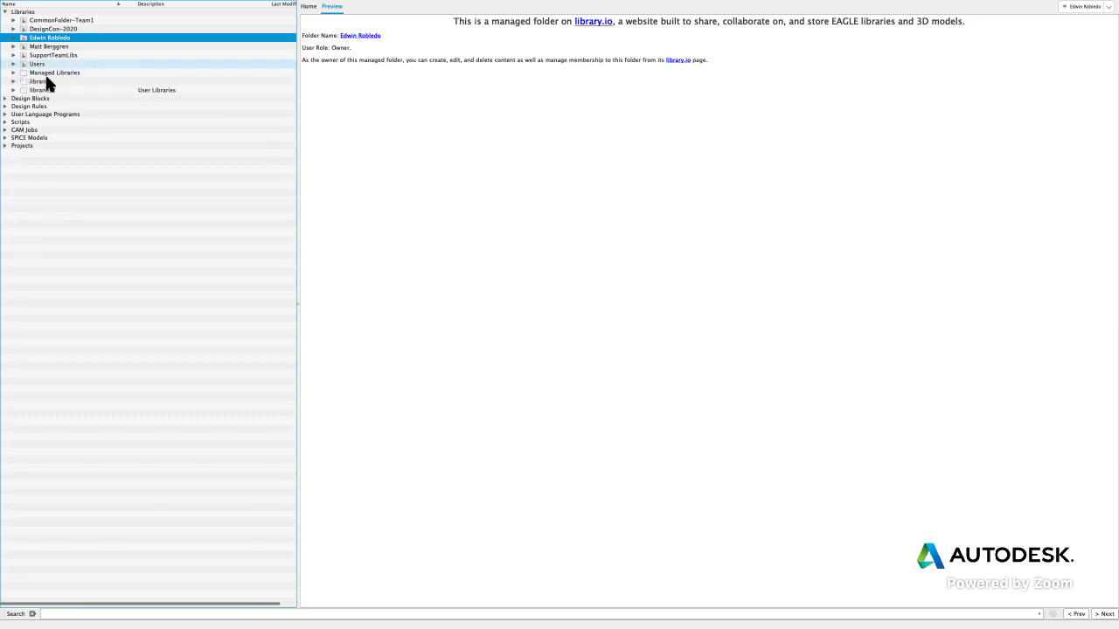
double_click(45, 75)
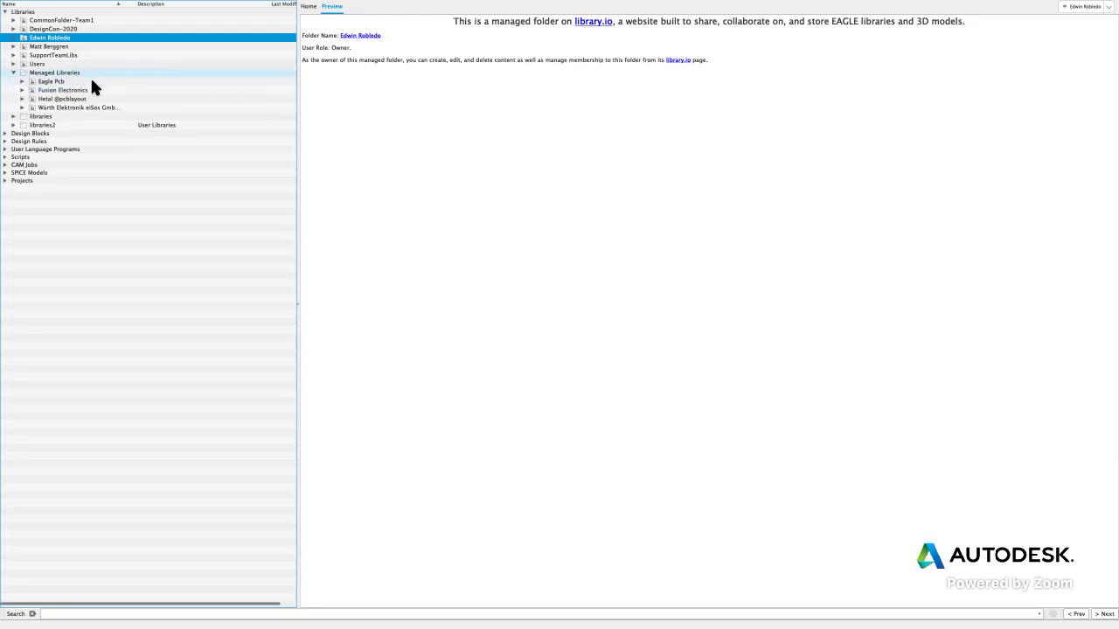
Return to the Libraries overview that explains local versus managed libraries on library.io
click(35, 12)
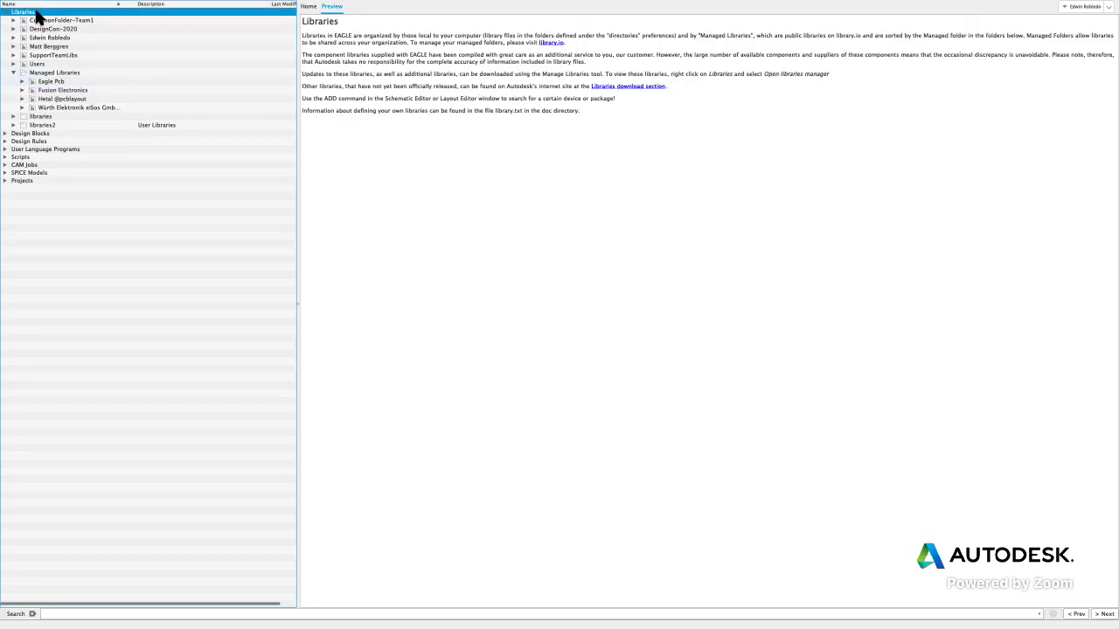
Open the Library Manager from the Libraries context menu
right_click(35, 12)
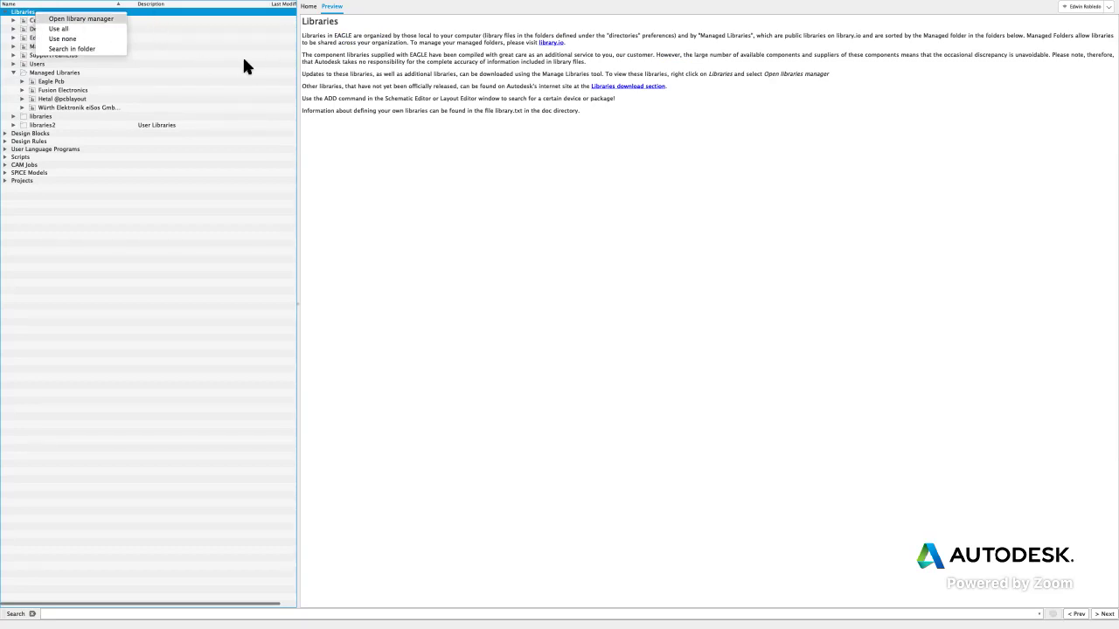
click(80, 18)
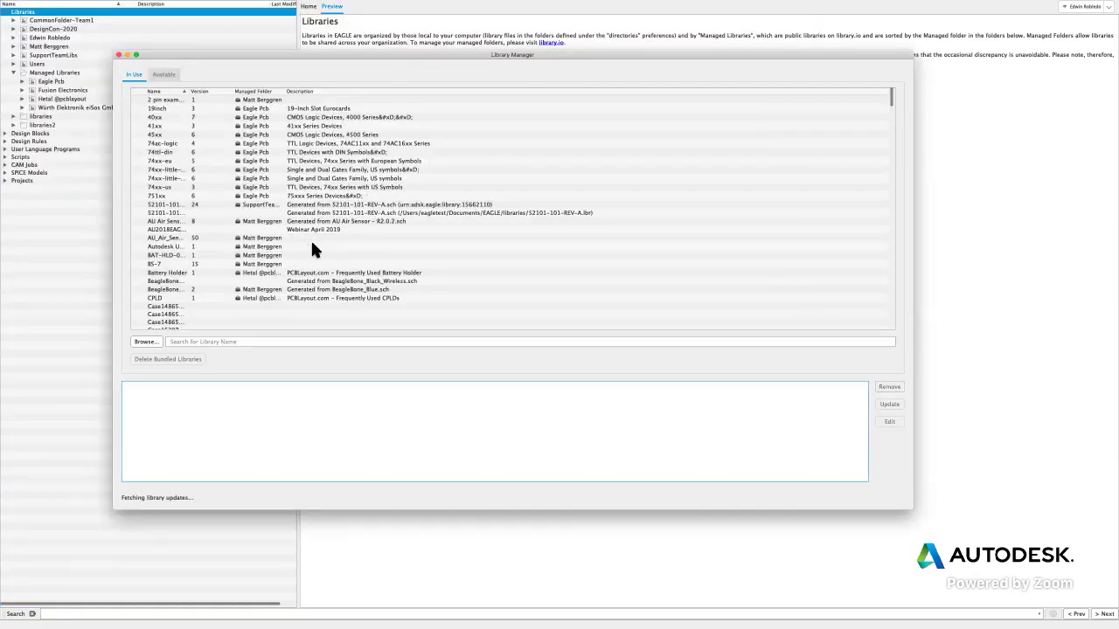
Show the Library Manager's Available libraries list and scroll down through it
click(164, 74)
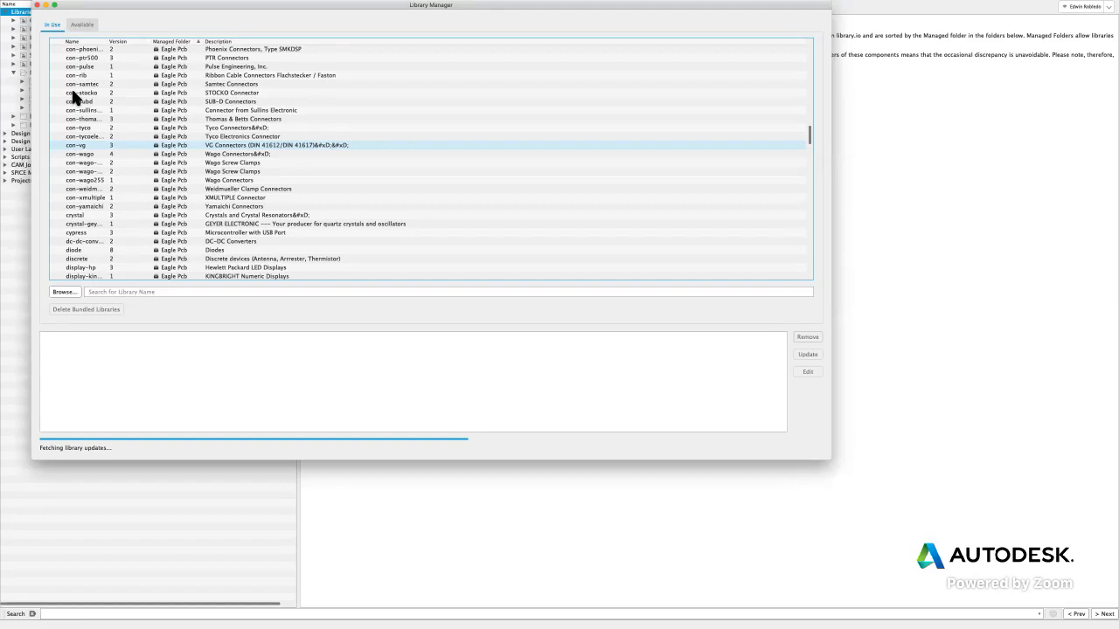
scroll(73, 96, down, 15)
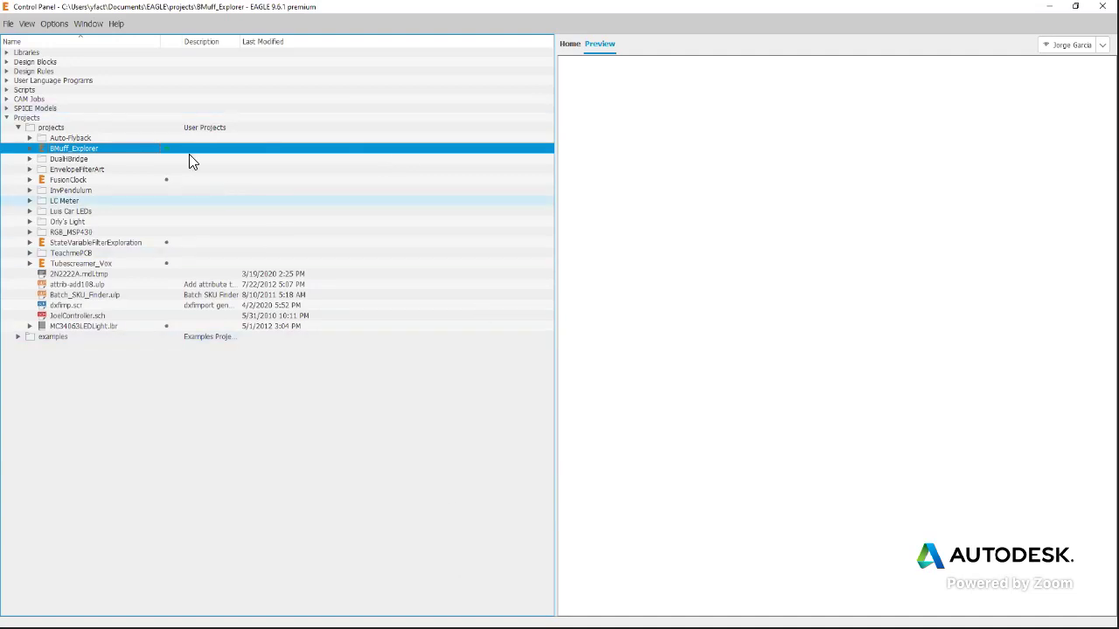
Leave the Control Panel and bring up the empty untitled.lbr library editor window
click(8, 24)
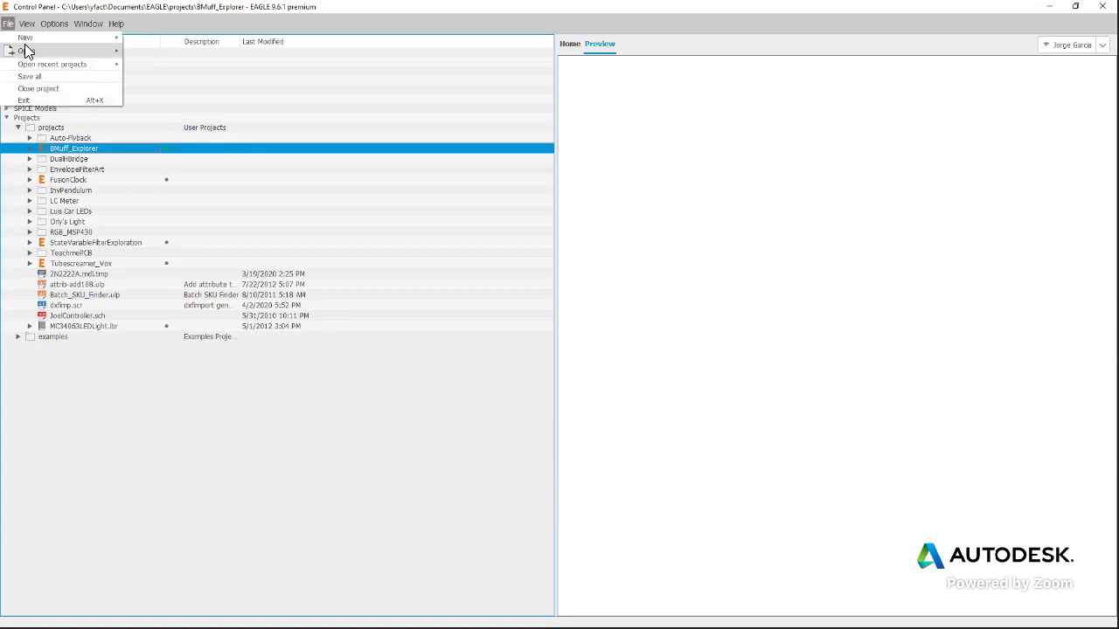
mouse_move(31, 38)
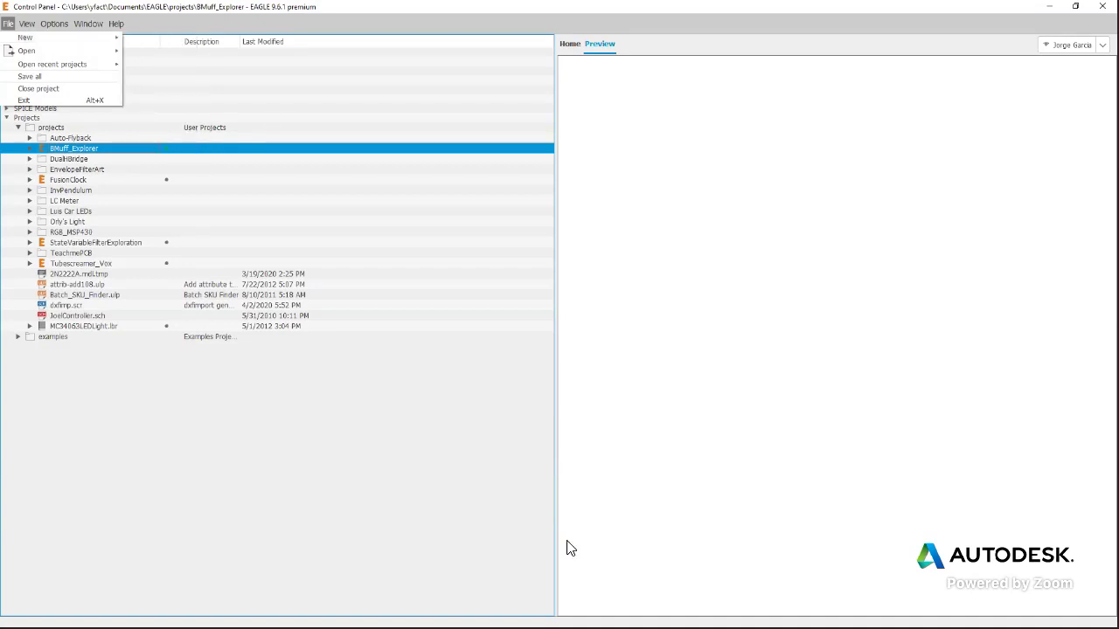
click(1053, 10)
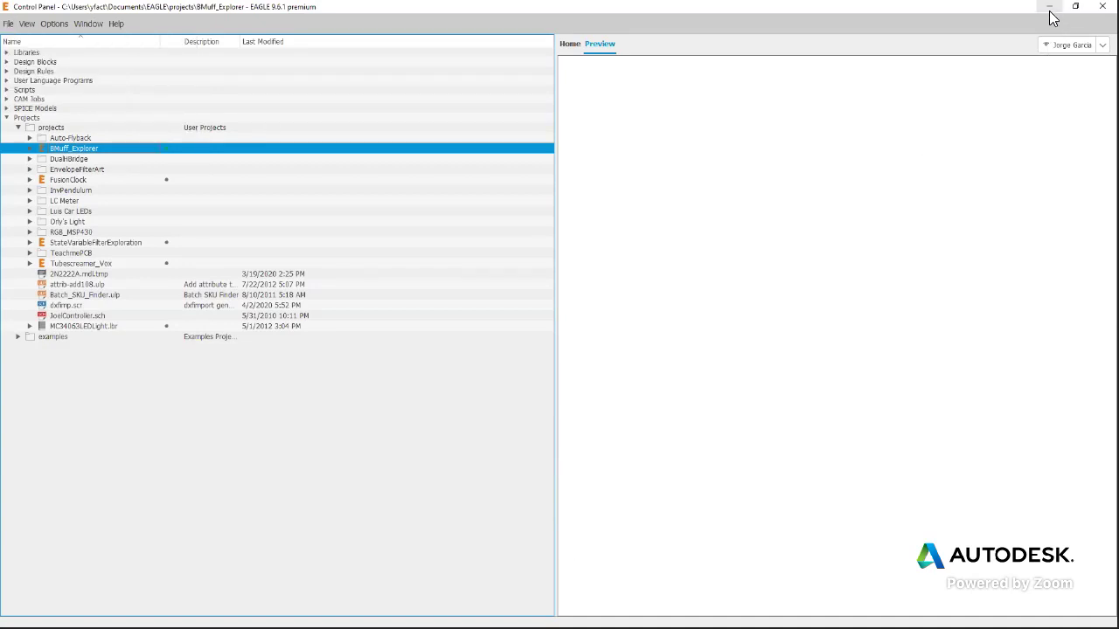
click(1052, 10)
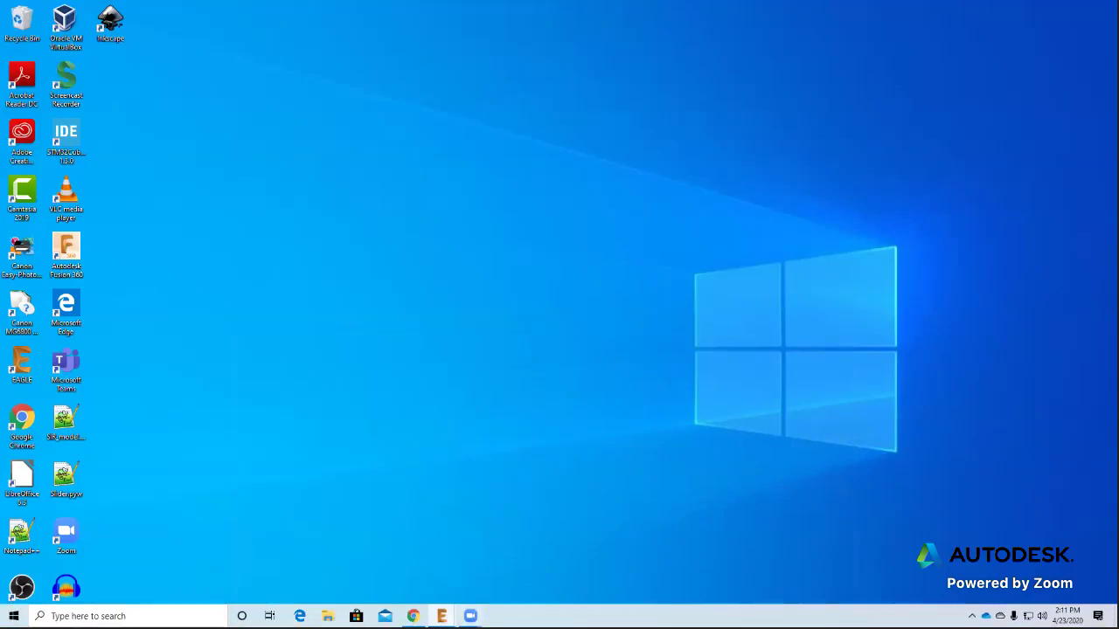
mouse_move(442, 616)
click(499, 559)
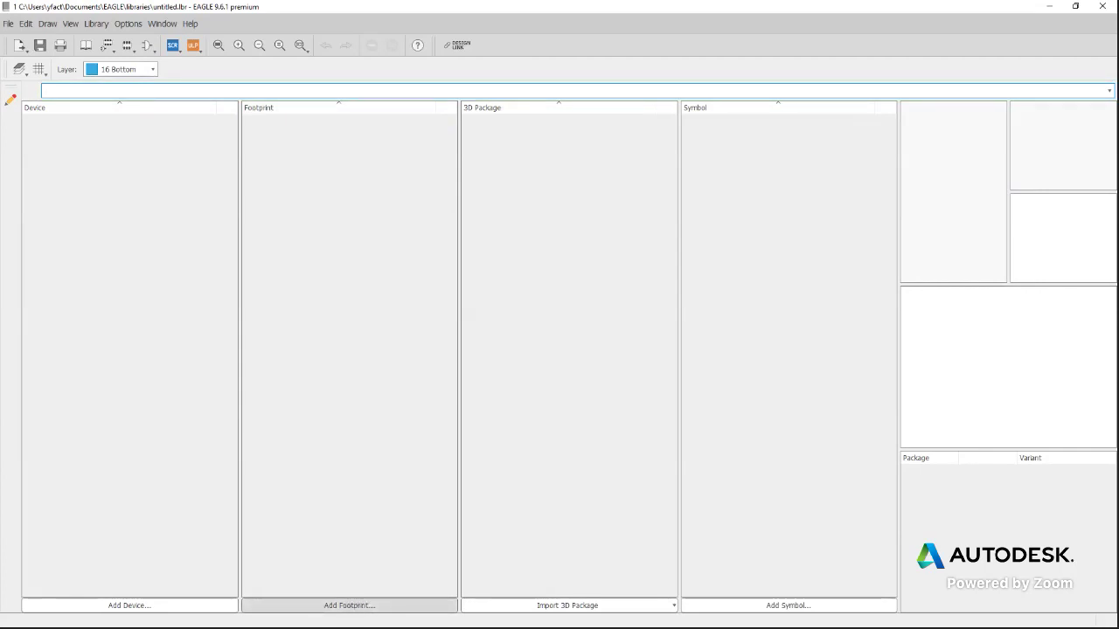
Start a new footprint by importing, browsing the Eagle Pcb libraries like 19inch and 40xx
click(349, 605)
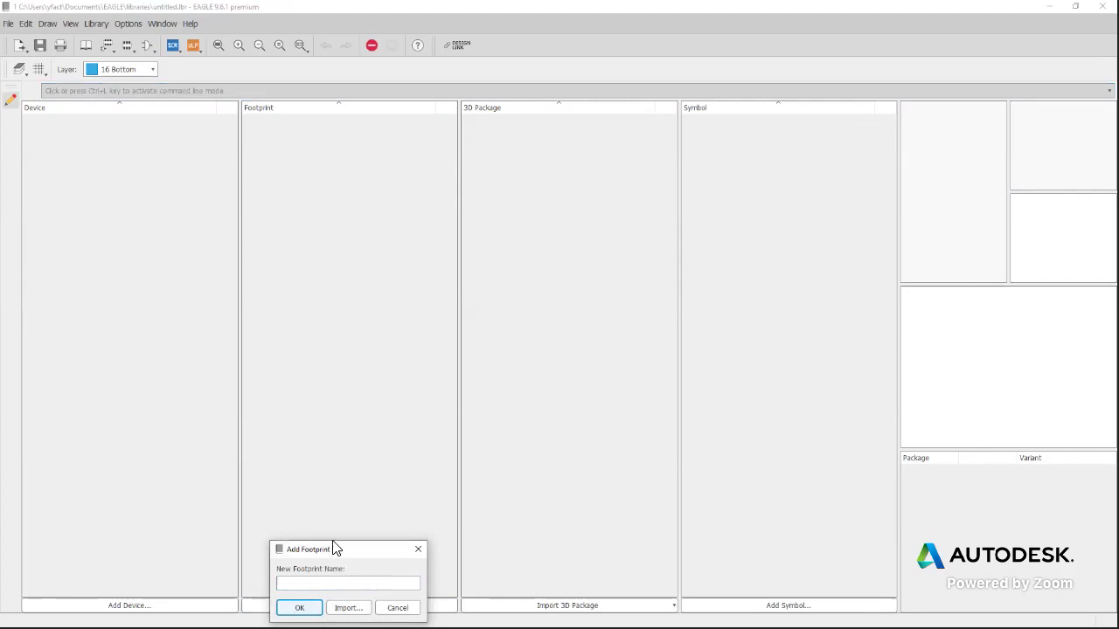
click(309, 411)
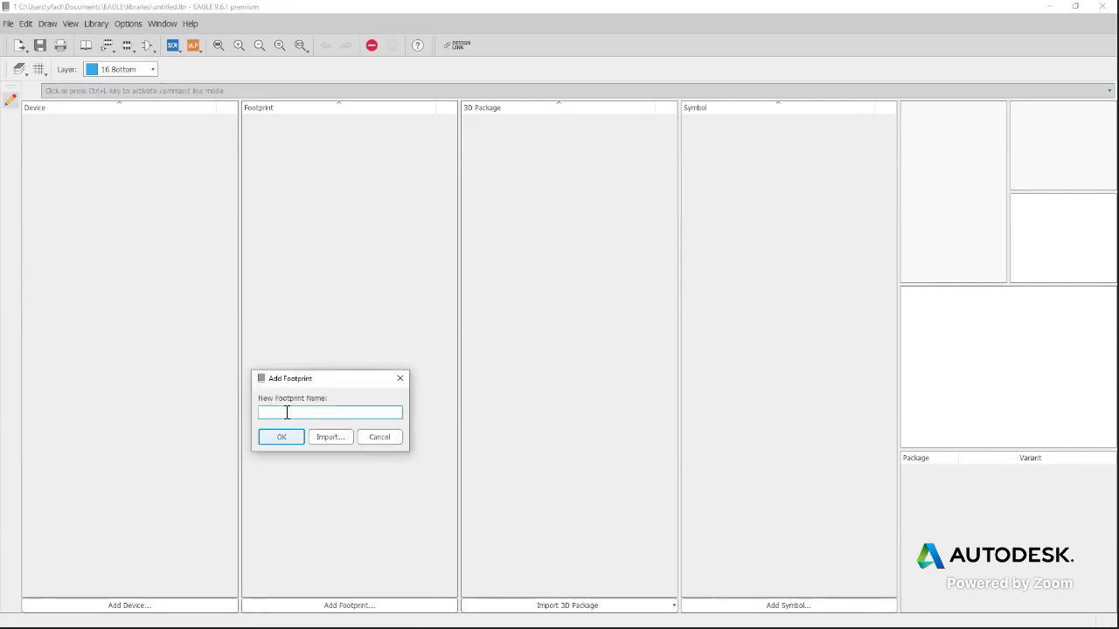
click(325, 439)
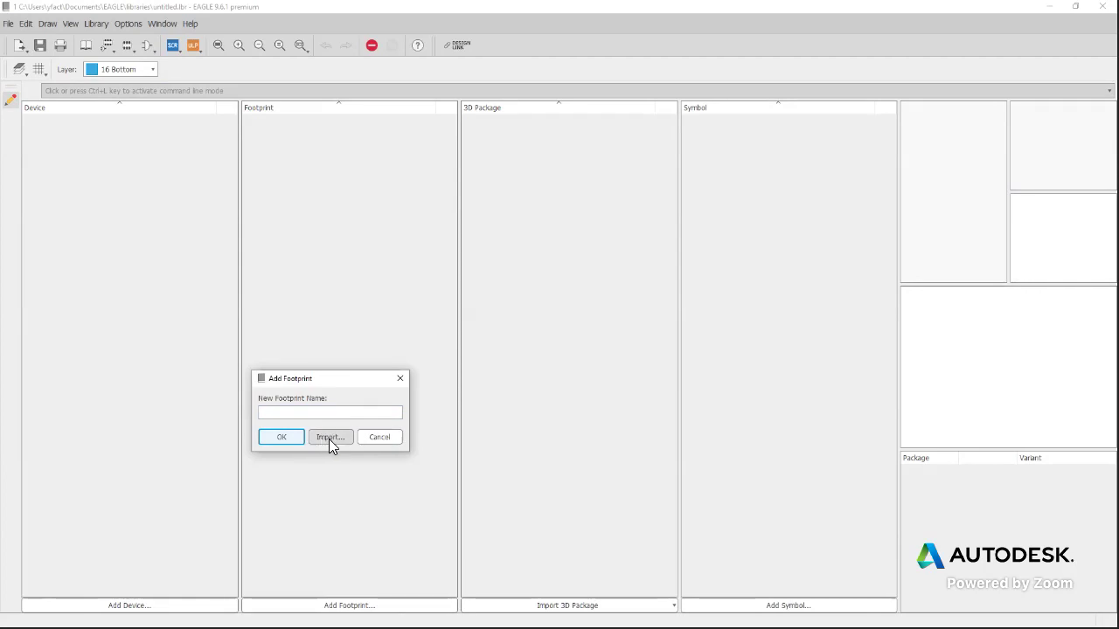
click(333, 437)
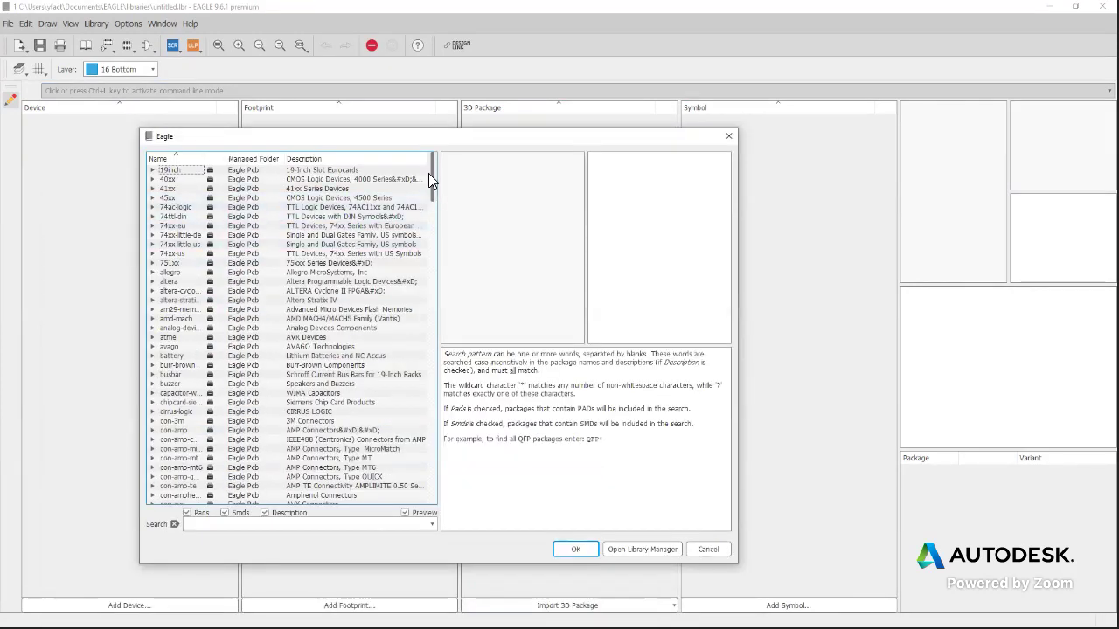
click(220, 523)
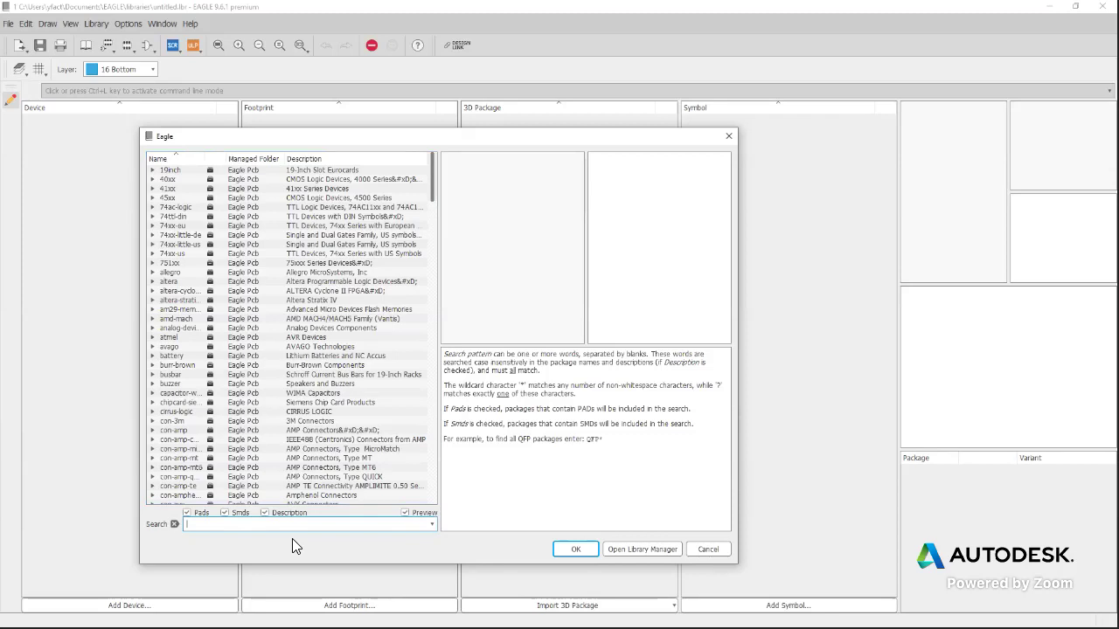
Search all libraries for DIL16, widen the name column, and read the ref-packages descriptions
text(P)
text(IL16)
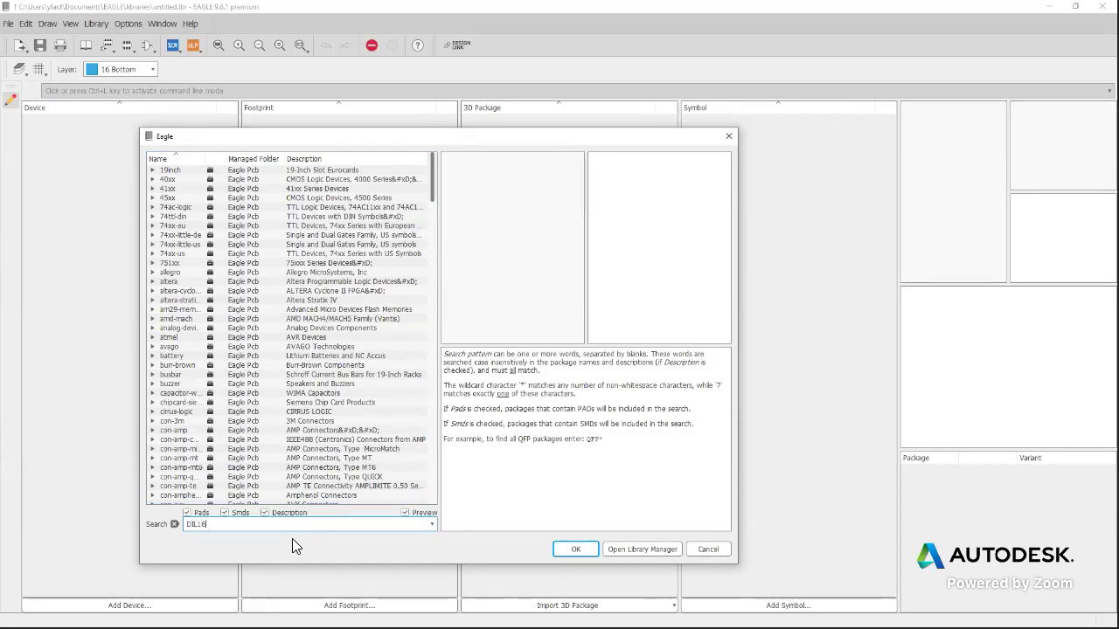
key(Return)
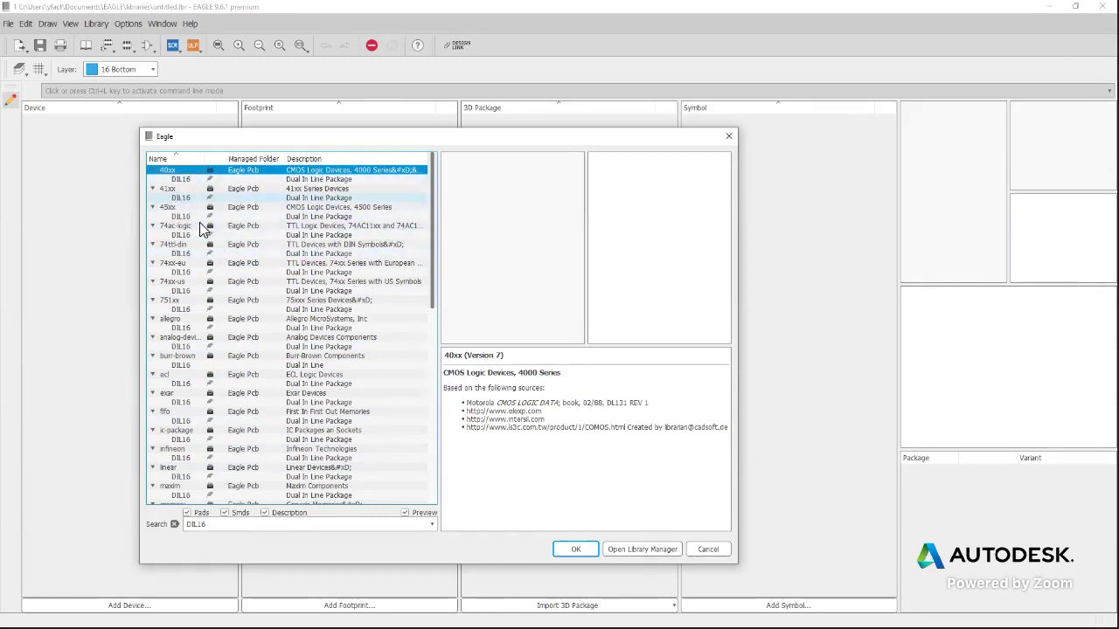
drag(430, 217, 411, 390)
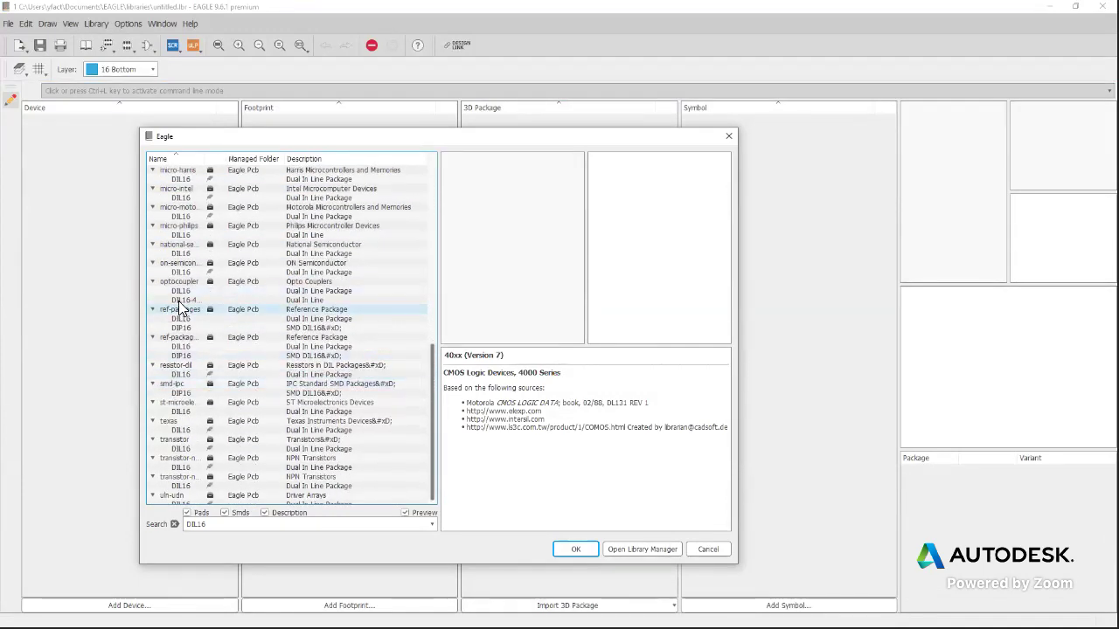
drag(225, 159, 274, 177)
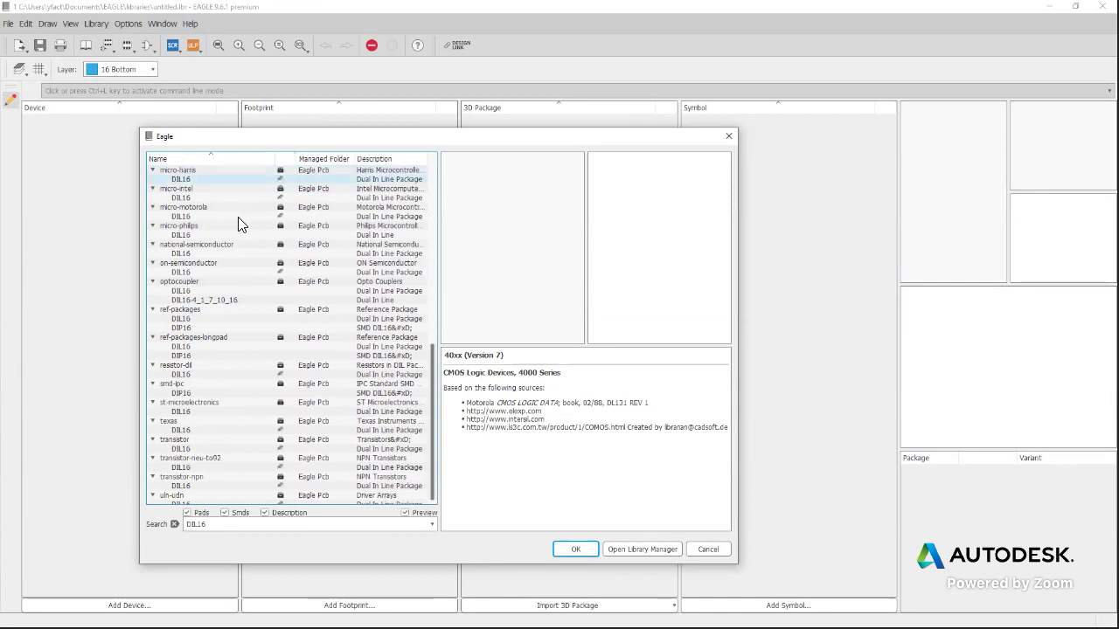
click(185, 310)
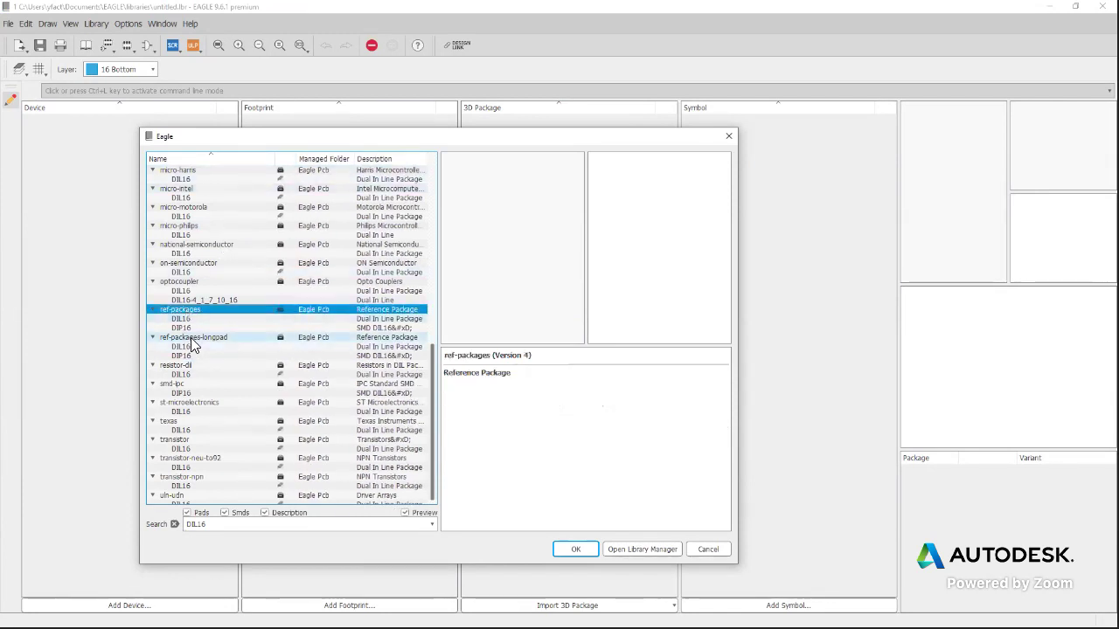
click(190, 337)
Choose the resistor-dil DIL16 package and import it into untitled.lbr
click(188, 313)
click(198, 376)
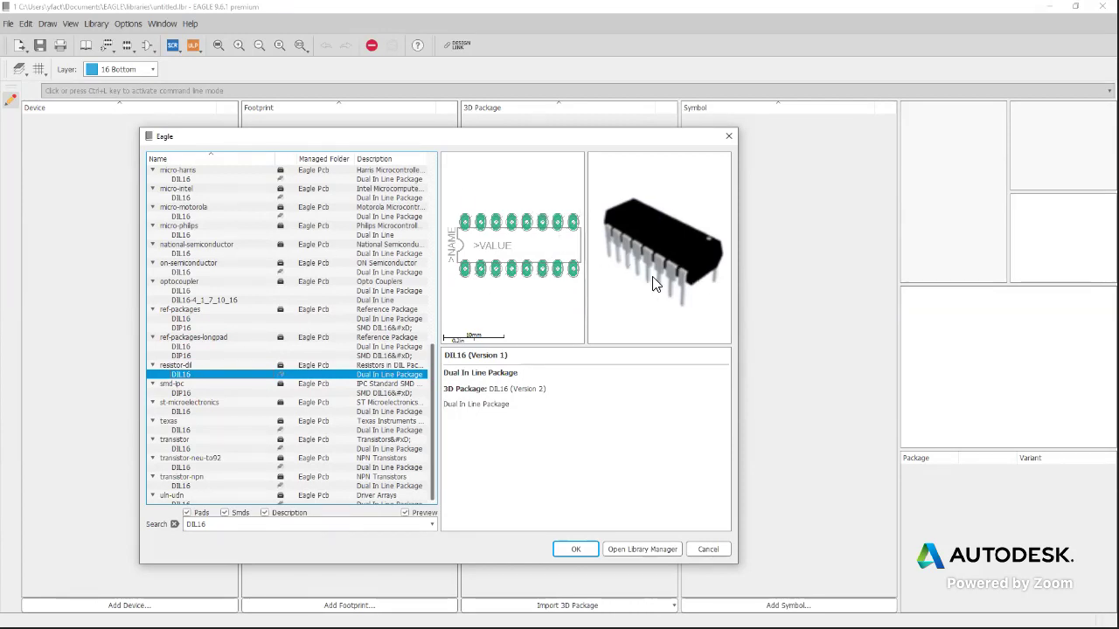
click(582, 551)
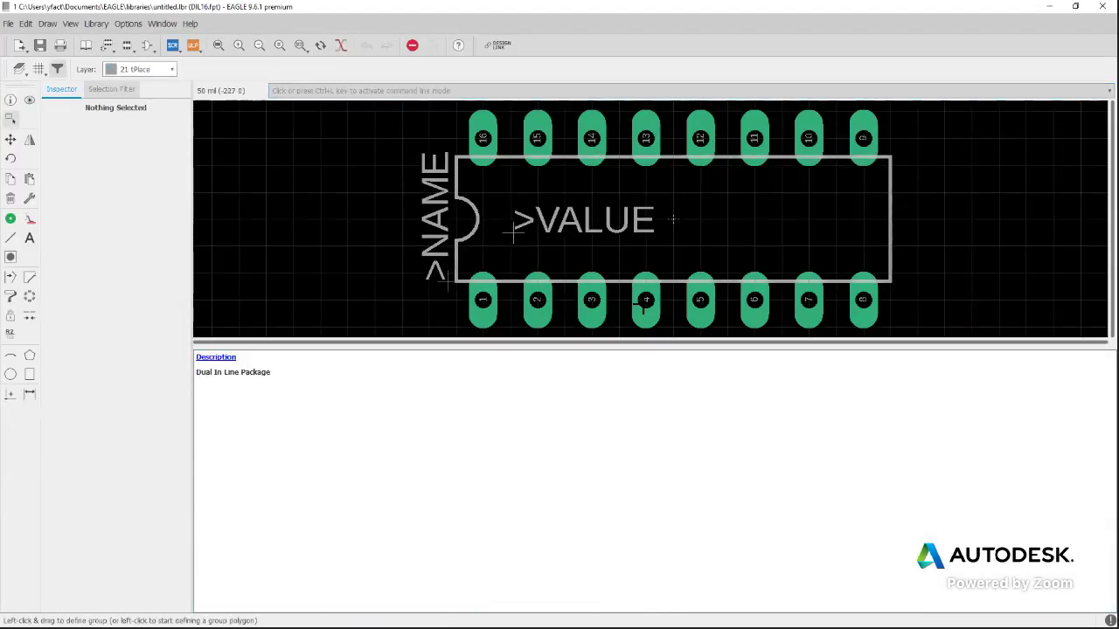
Preview and open DIL16 from the table of contents, then return to the library overview
click(125, 45)
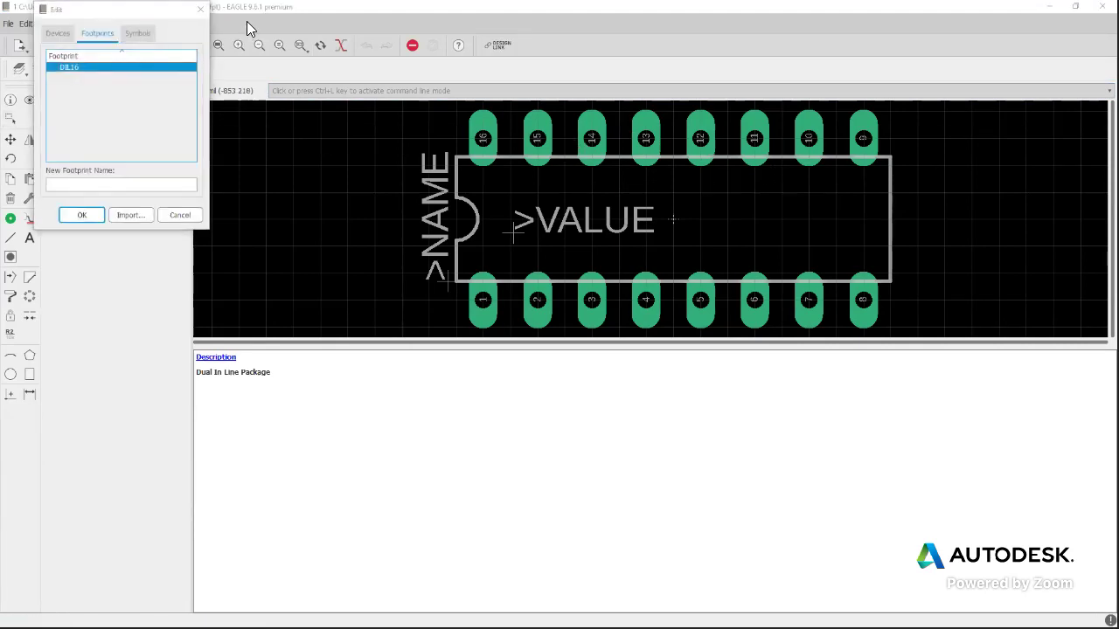
click(178, 215)
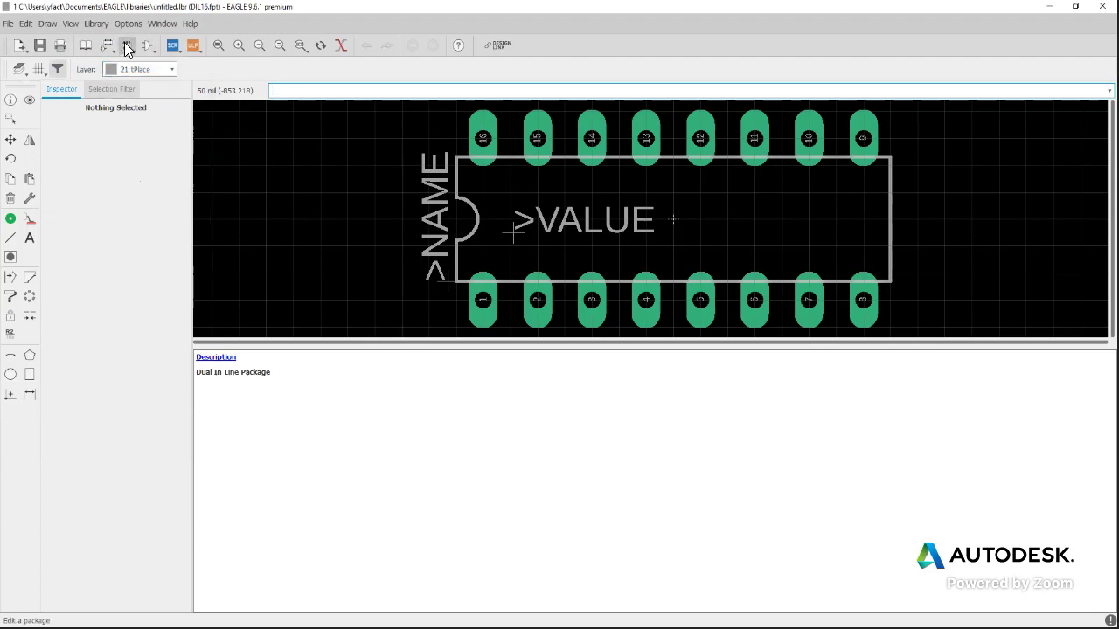
click(85, 46)
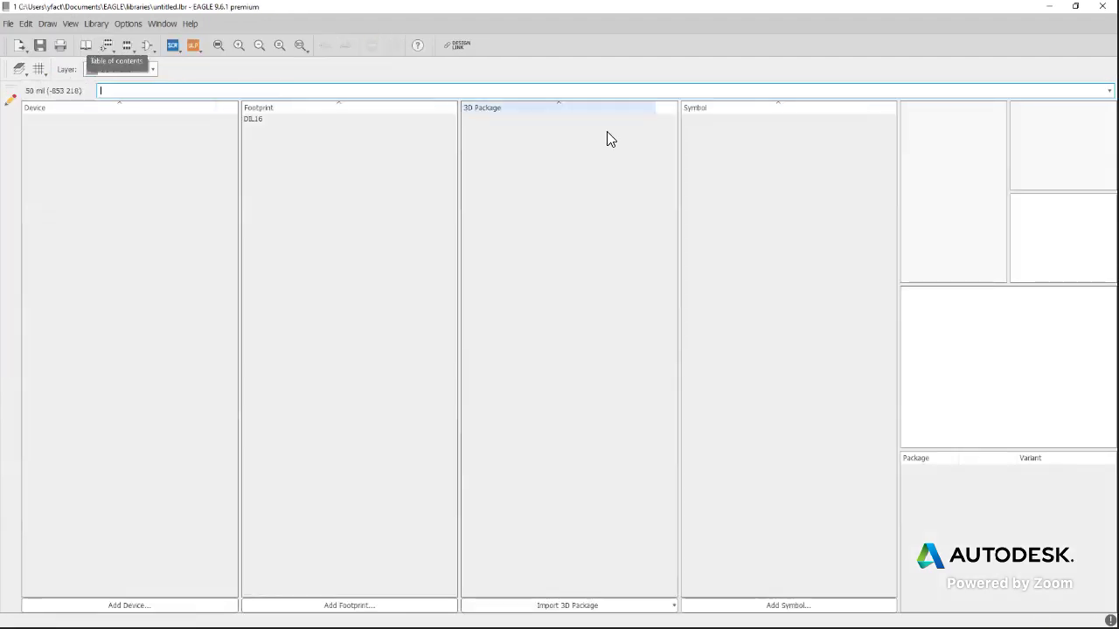
click(249, 119)
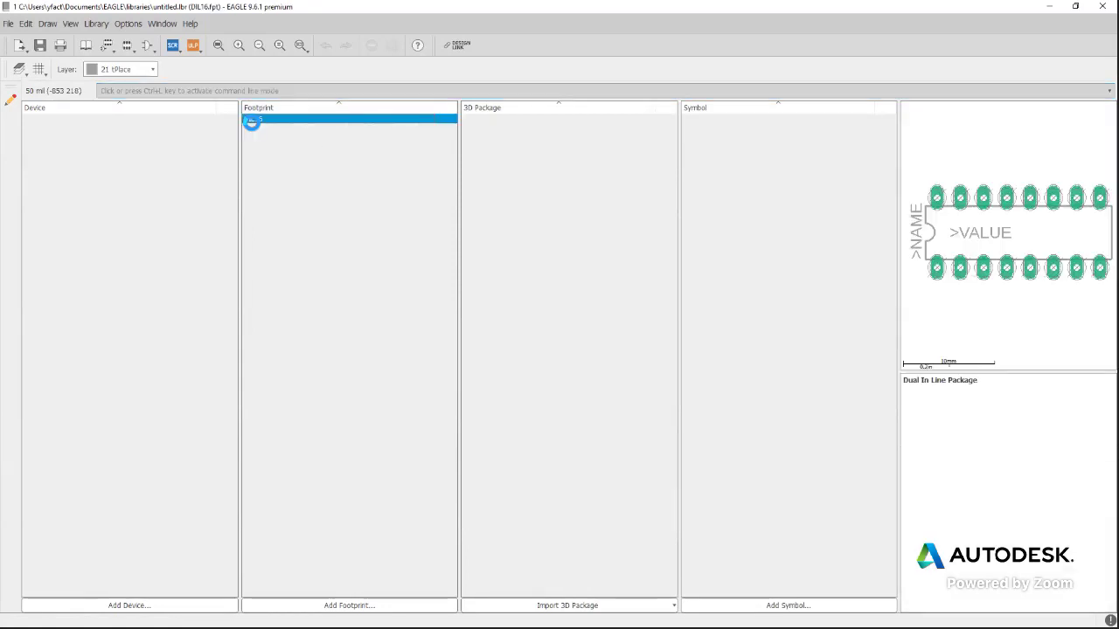
double_click(251, 122)
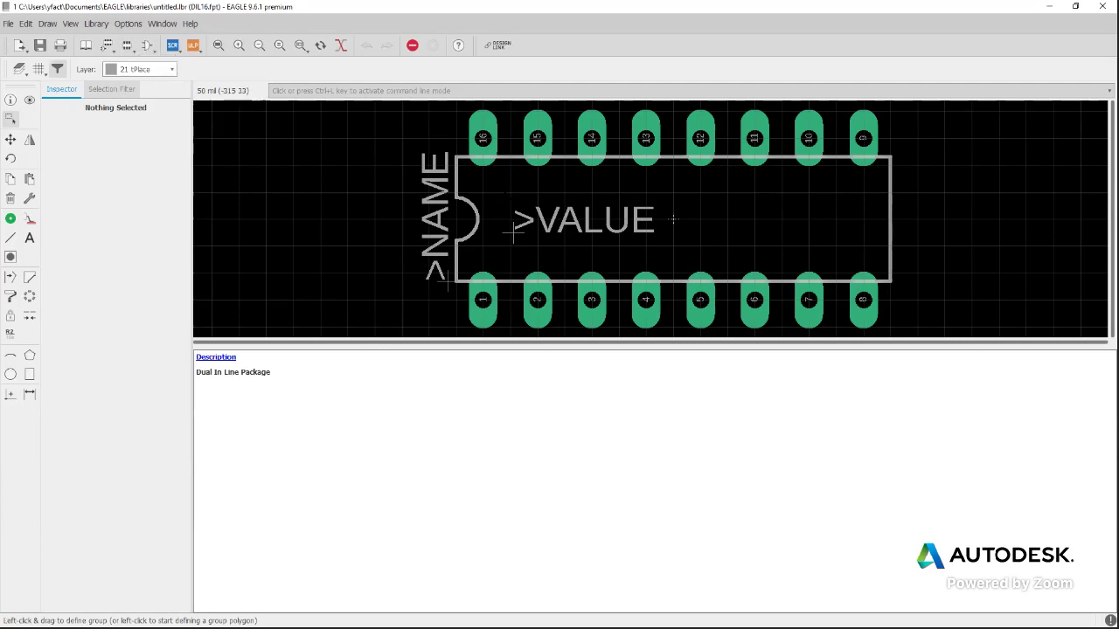
click(84, 46)
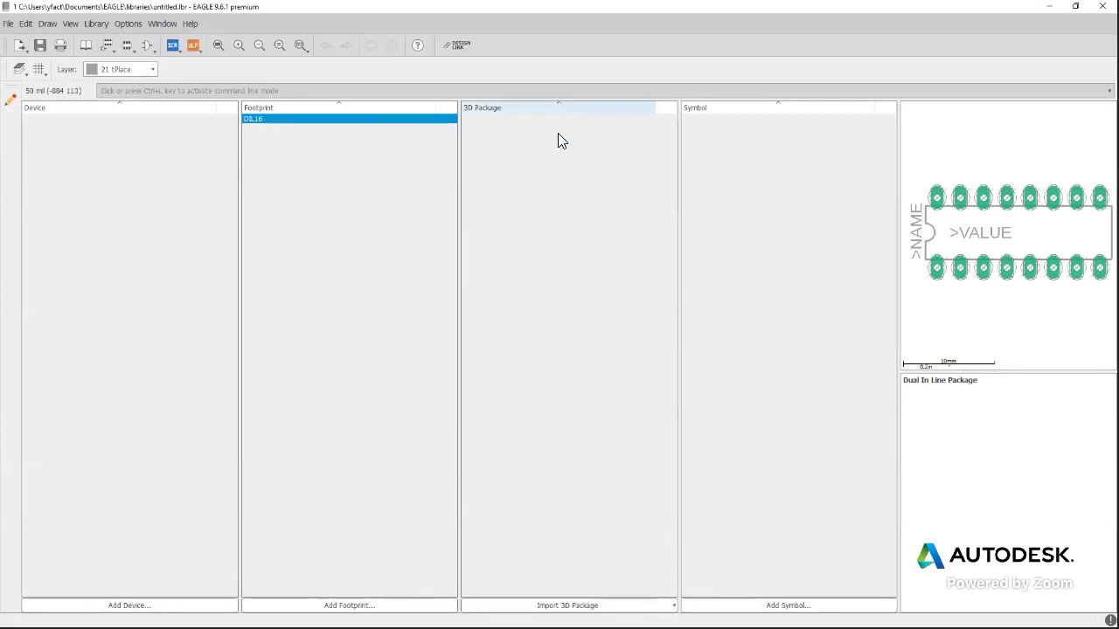
click(567, 605)
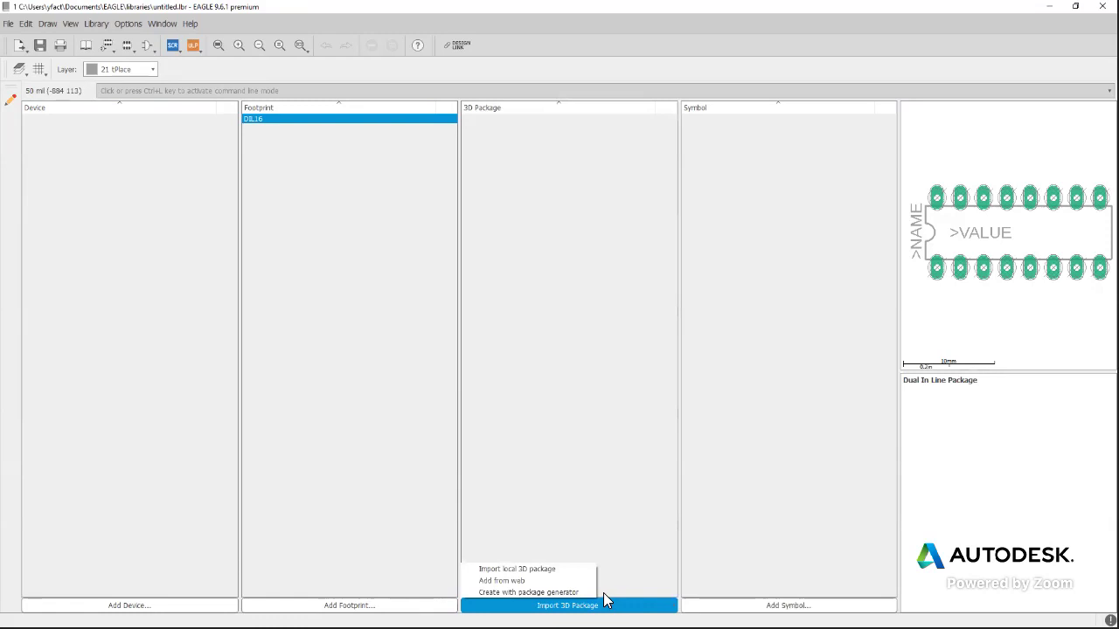
click(581, 594)
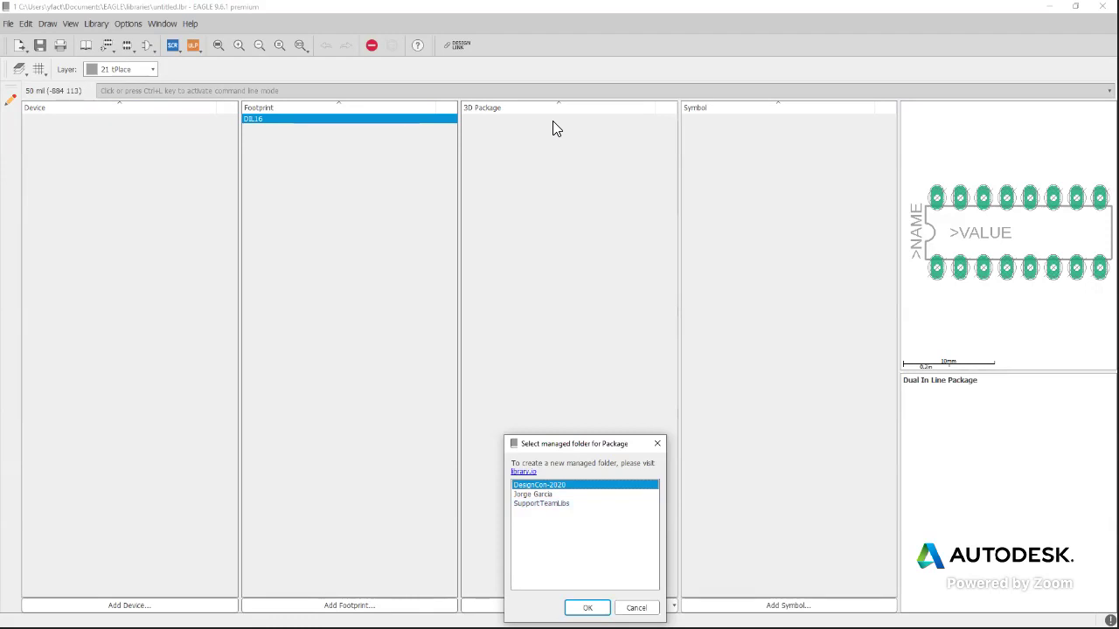
click(564, 505)
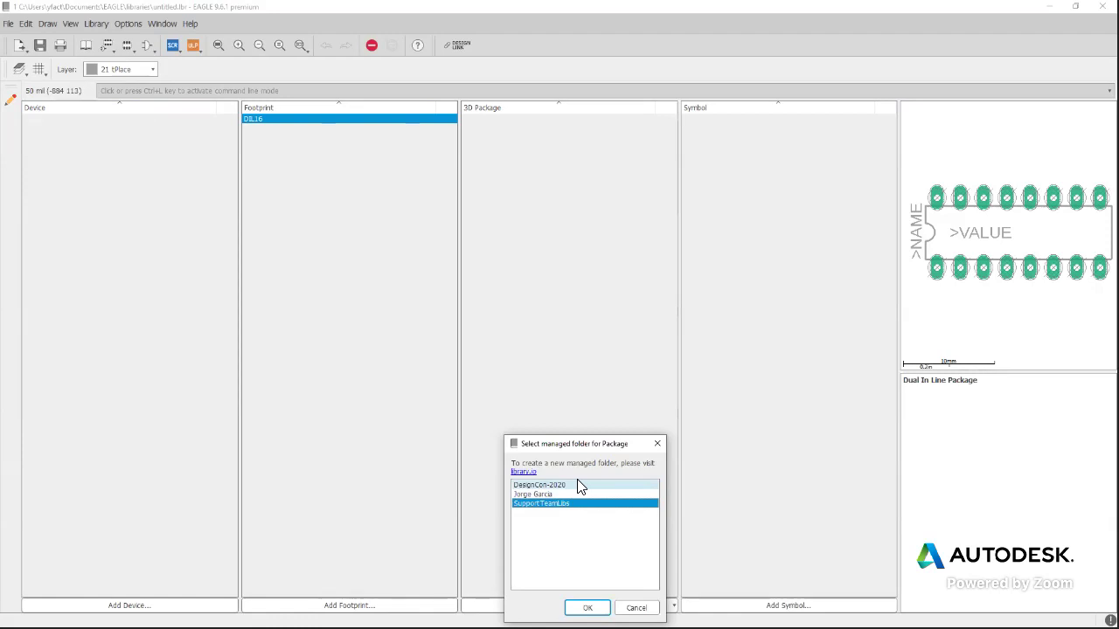
click(587, 607)
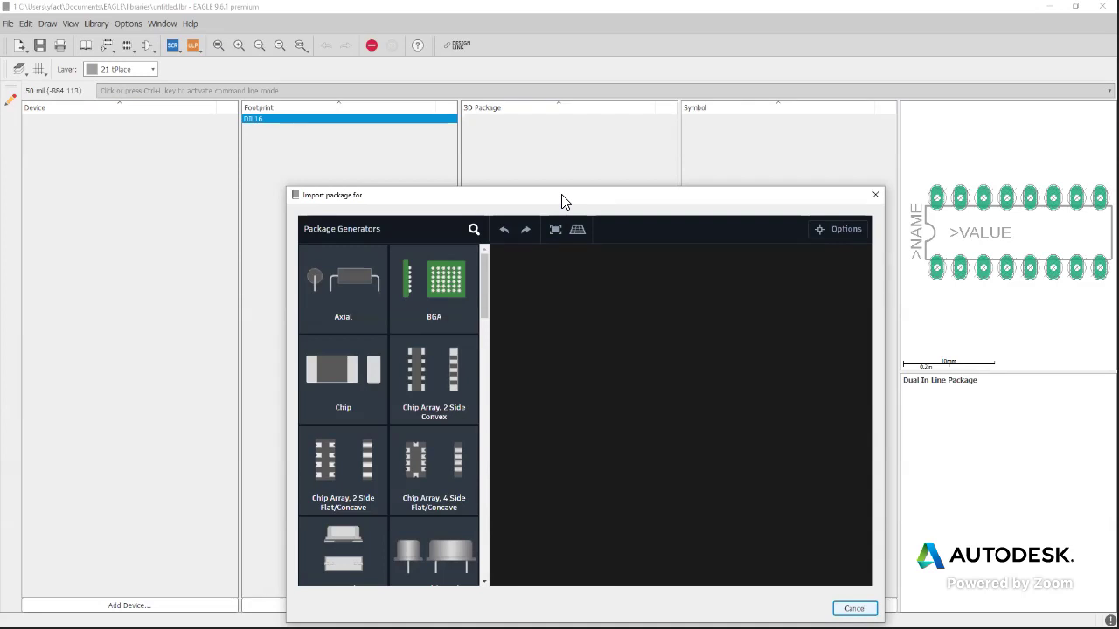
drag(563, 201, 554, 81)
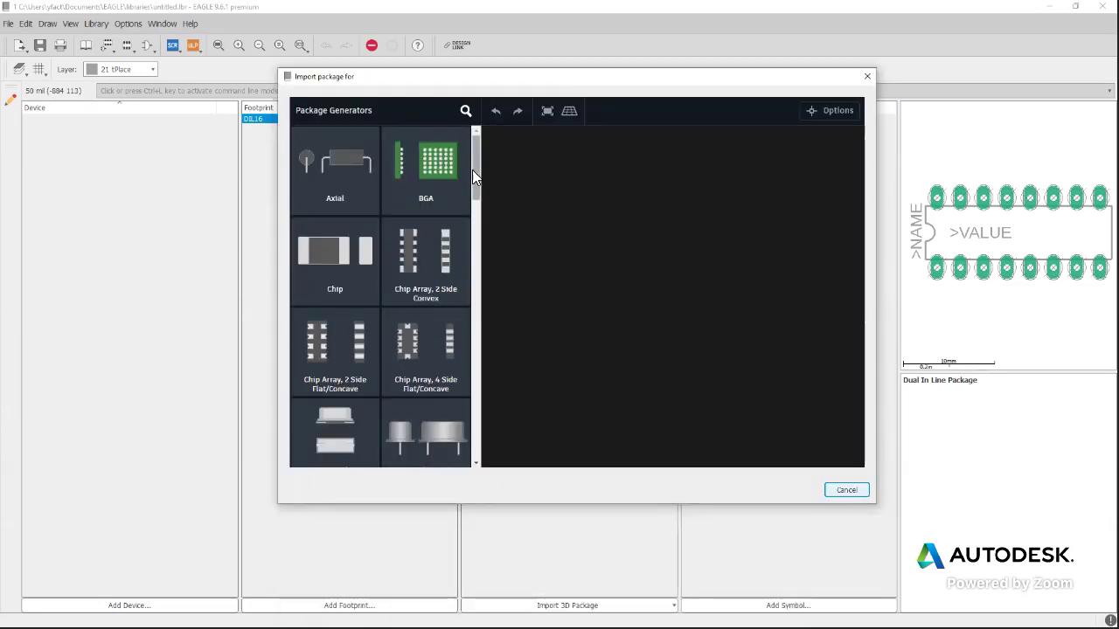
drag(476, 166, 485, 225)
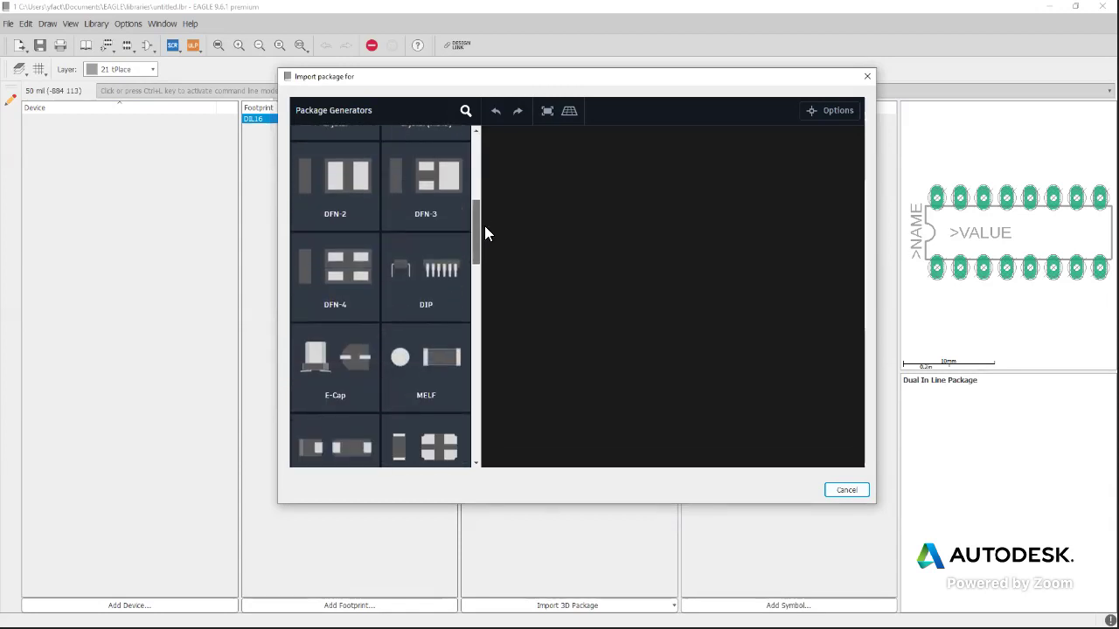
click(438, 278)
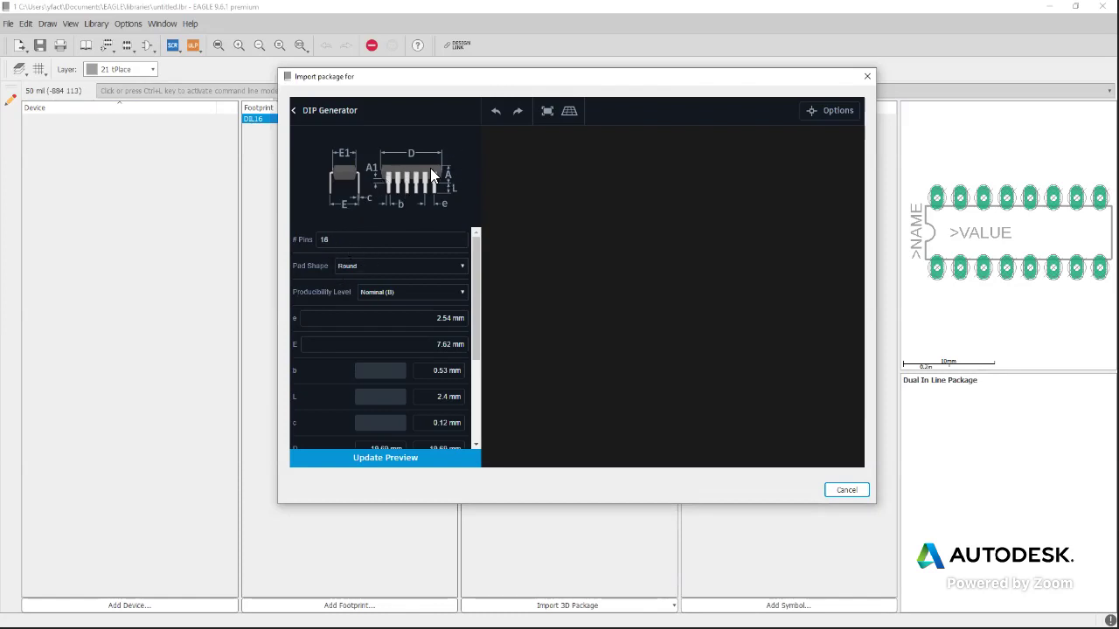
drag(474, 280, 492, 391)
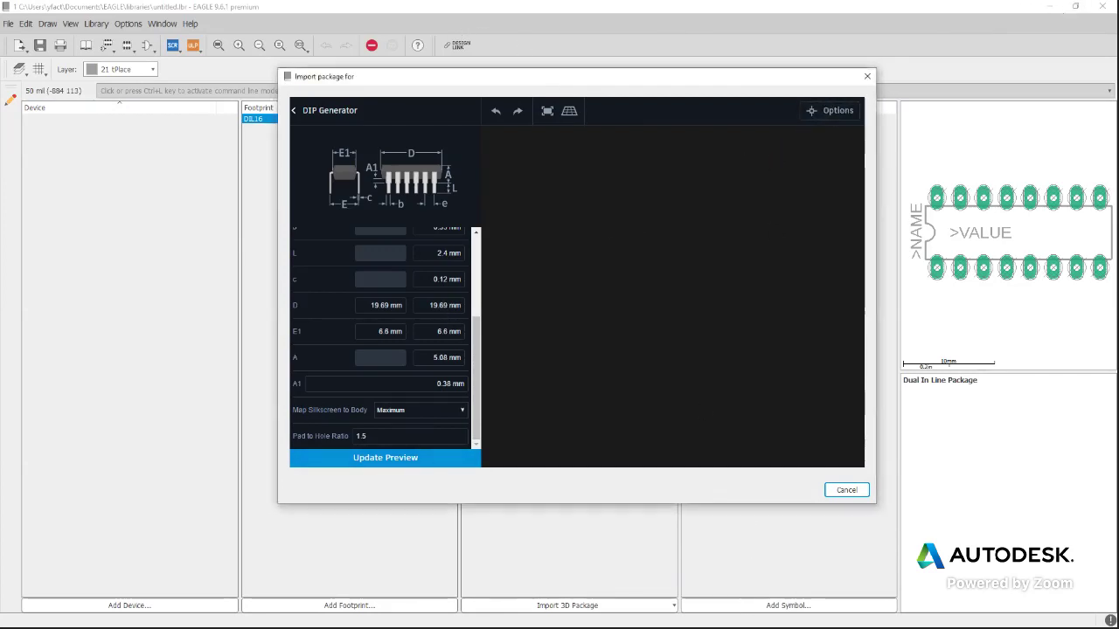
click(860, 490)
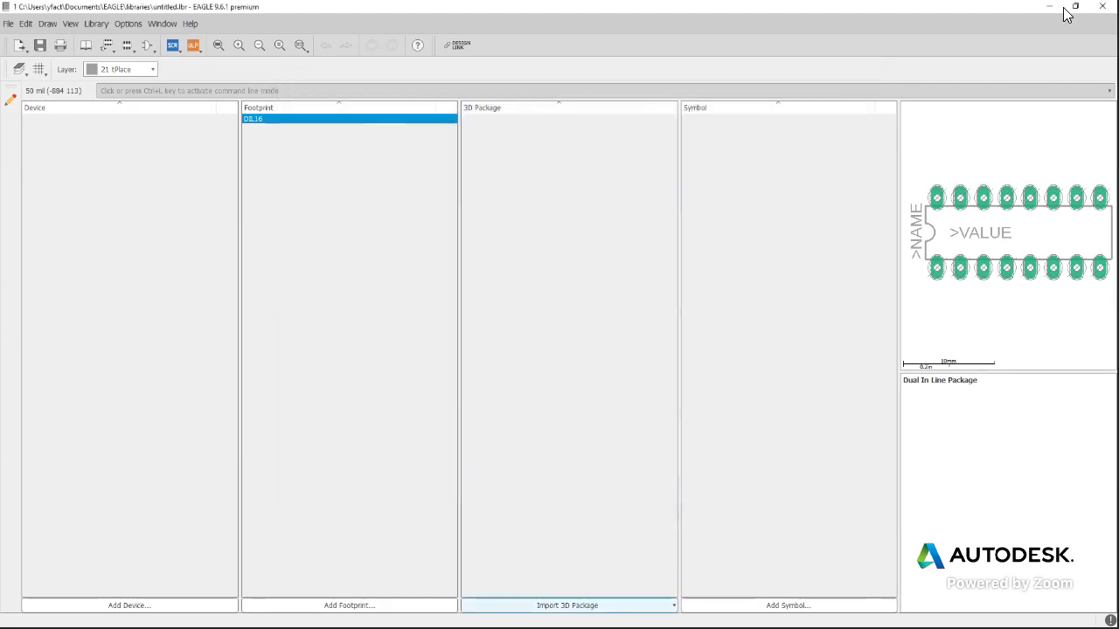
Switch from EAGLE to the LM13700 datasheet in Chrome and scroll through its package pages
click(1049, 7)
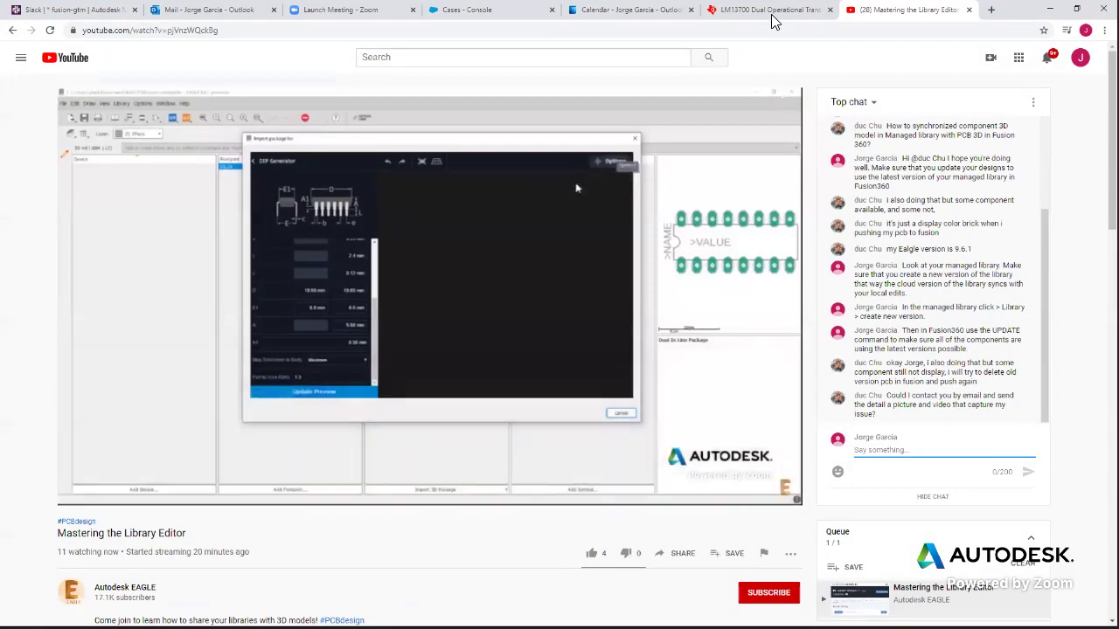
click(772, 14)
scroll(527, 329, down, 10)
scroll(529, 330, up, 5)
scroll(527, 328, up, 15)
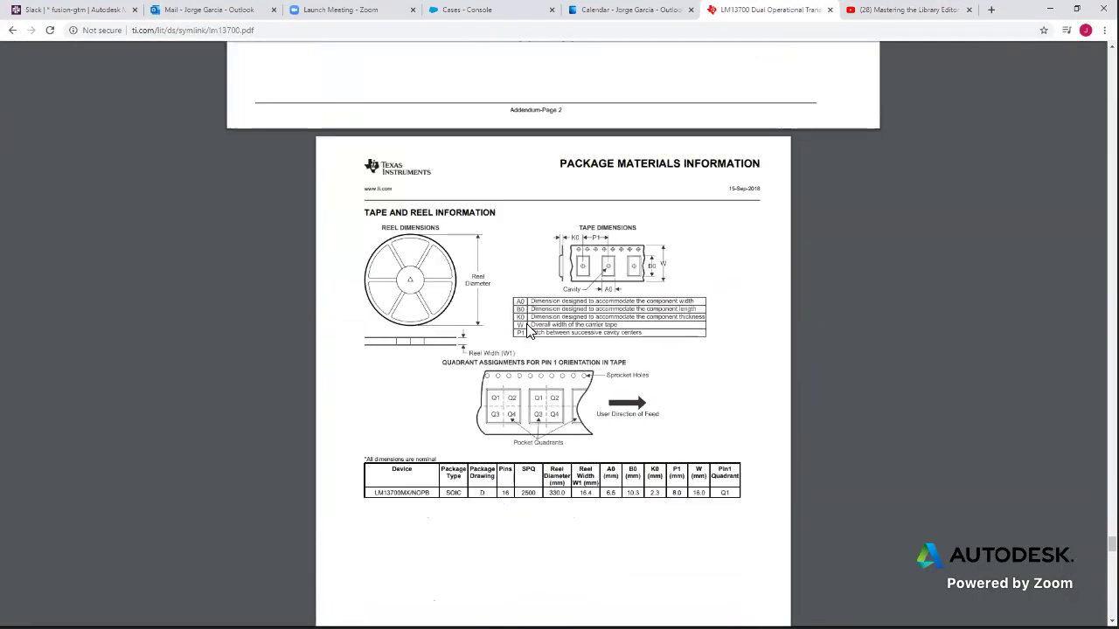
ctrl+scroll(619, 322, up, 1)
scroll(1081, 333, up, 5)
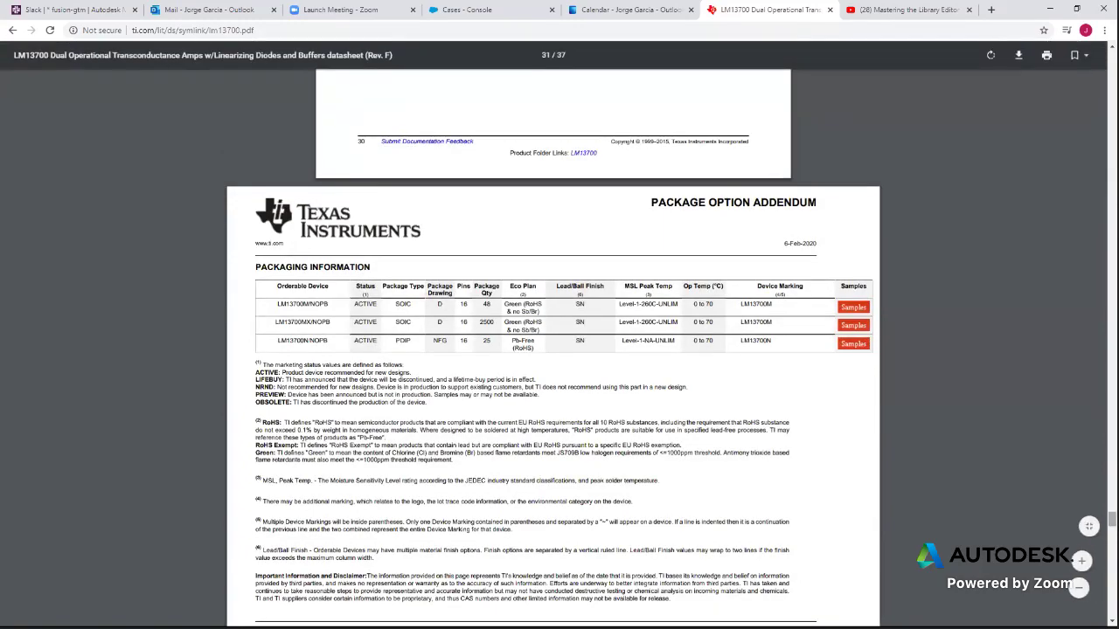
Check the 16-pin connection diagram on page 1, then minimize Chrome to show the desktop
ctrl+scroll(1079, 315, down, 1)
scroll(1075, 299, up, 20)
scroll(1063, 168, up, 20)
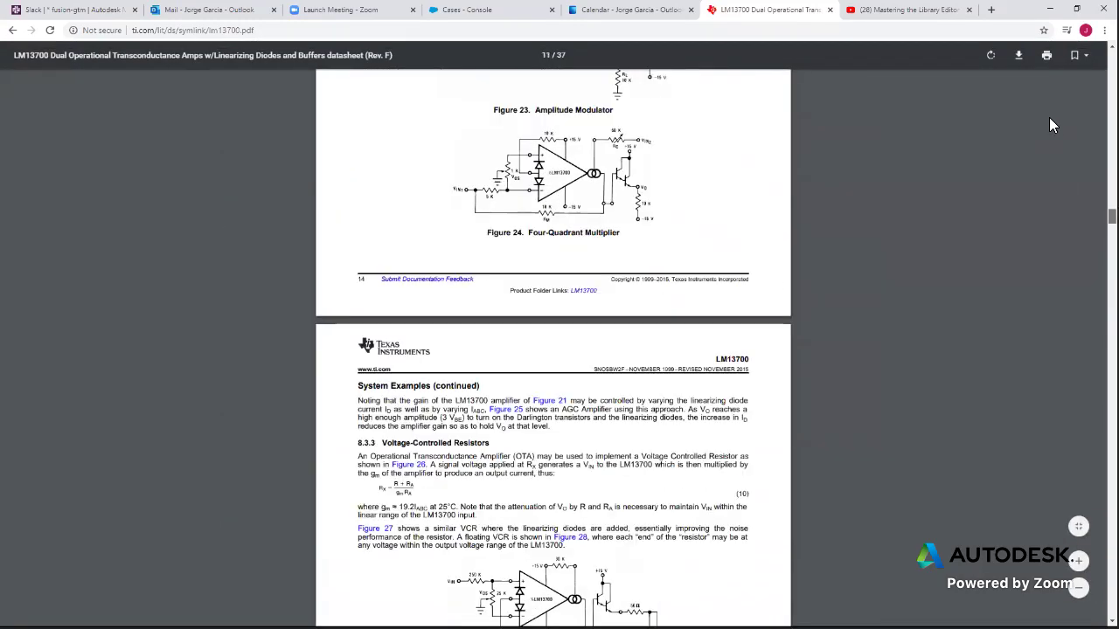
scroll(1056, 57, up, 1)
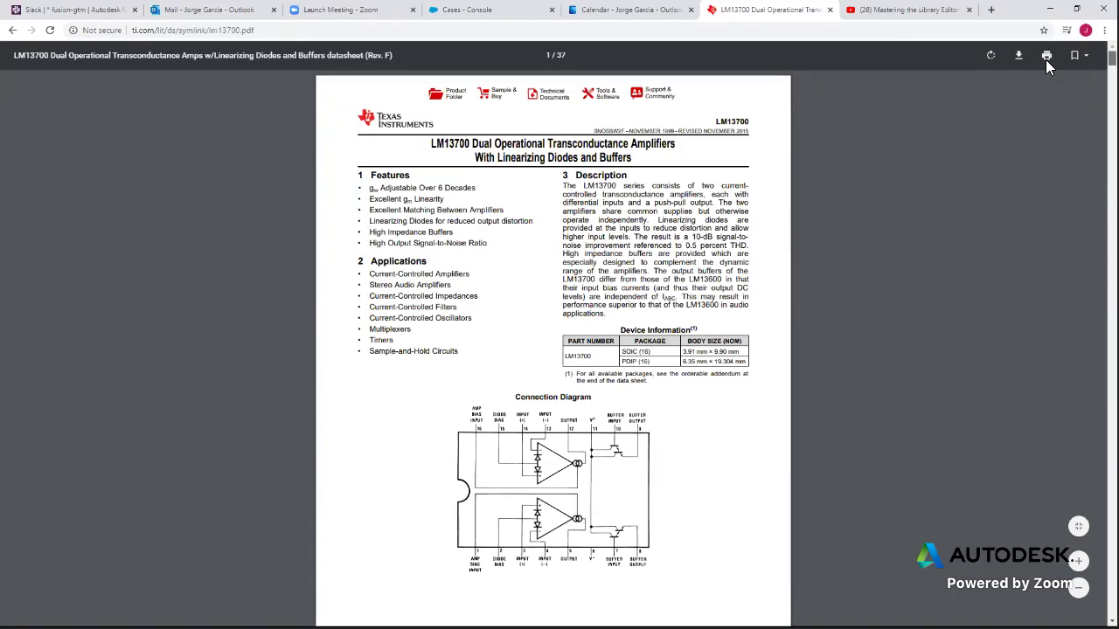
scroll(1046, 64, down, 5)
scroll(1040, 49, up, 5)
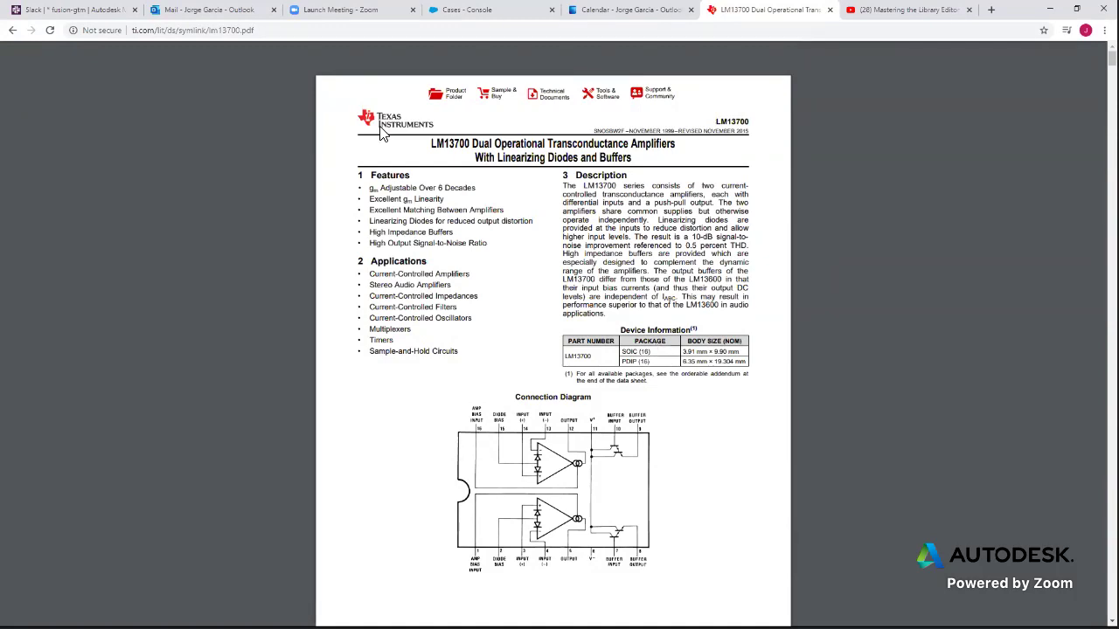
scroll(540, 393, down, 1)
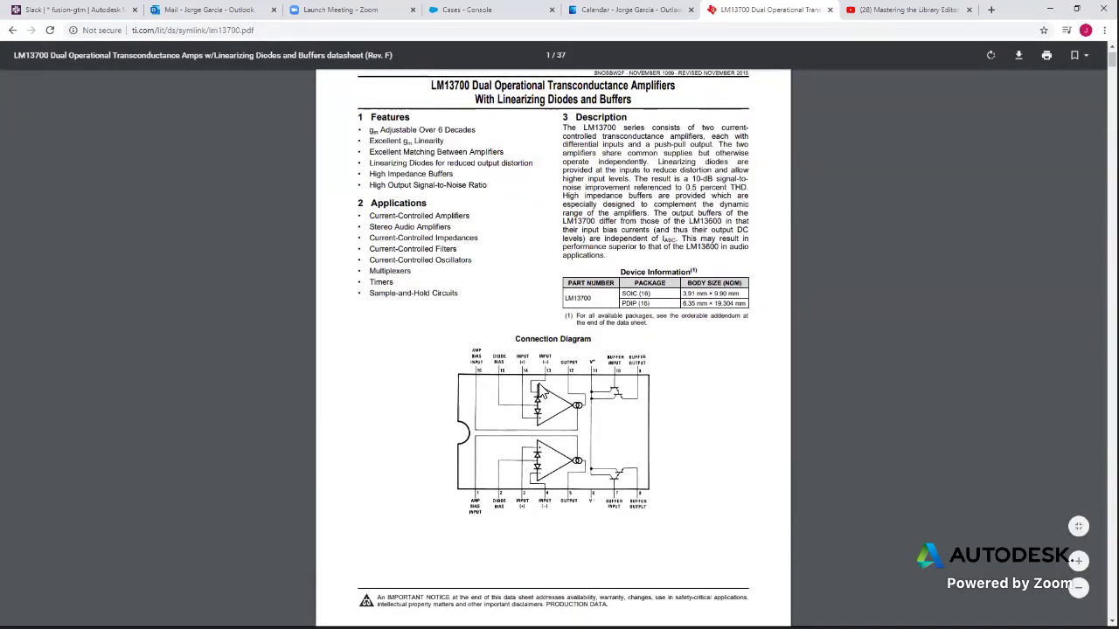
scroll(540, 393, down, 3)
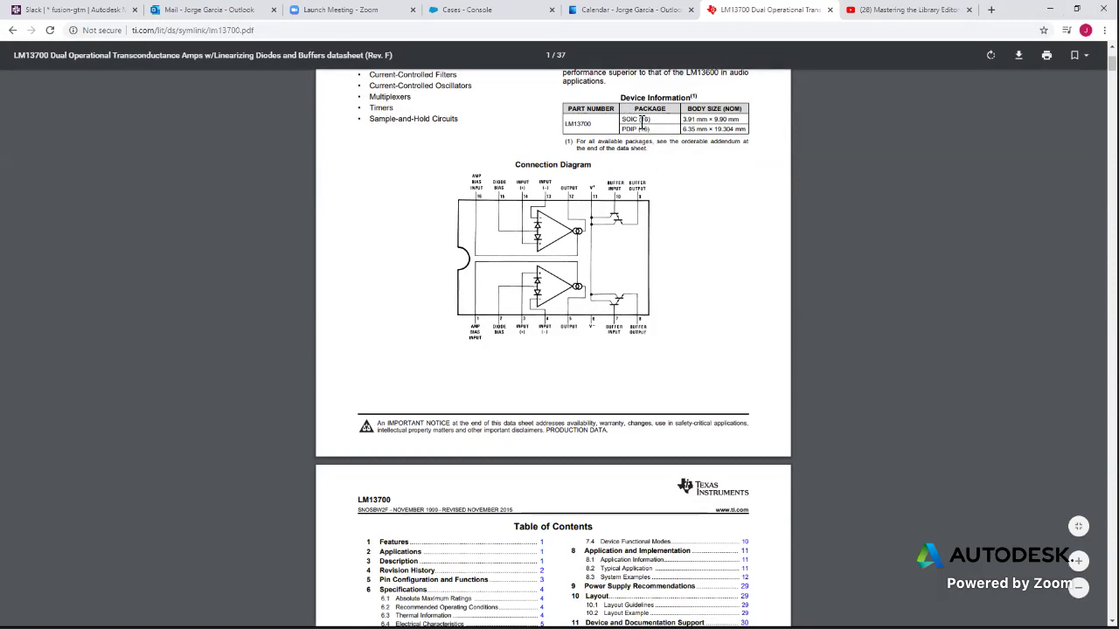
click(1048, 9)
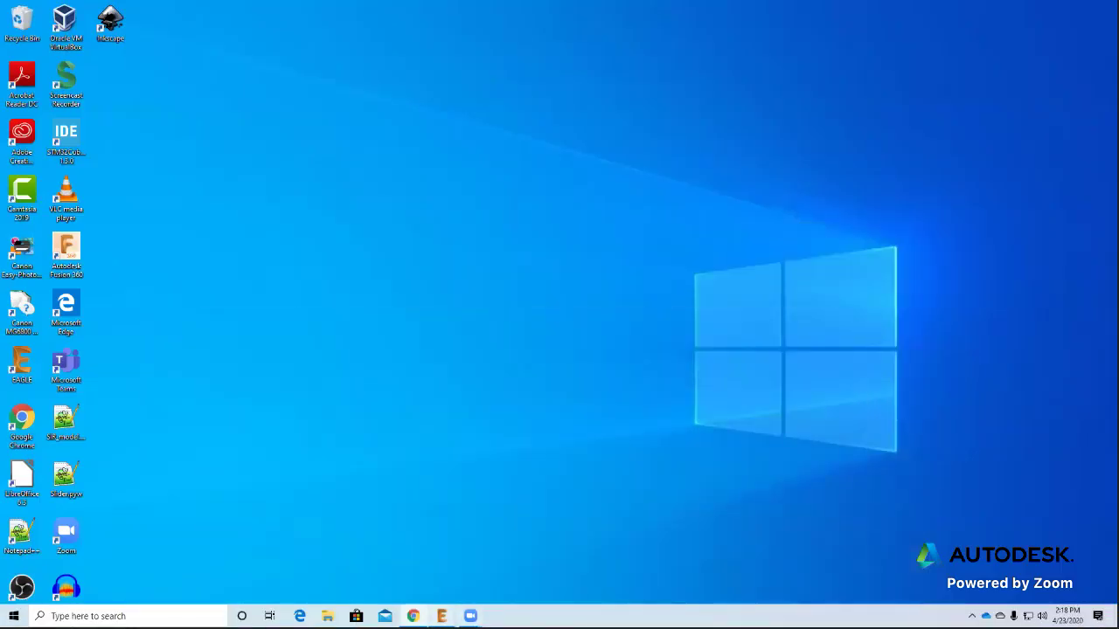
Start generating a new 3D package stored in the SupportTeamLibs managed folder
mouse_move(442, 617)
click(482, 572)
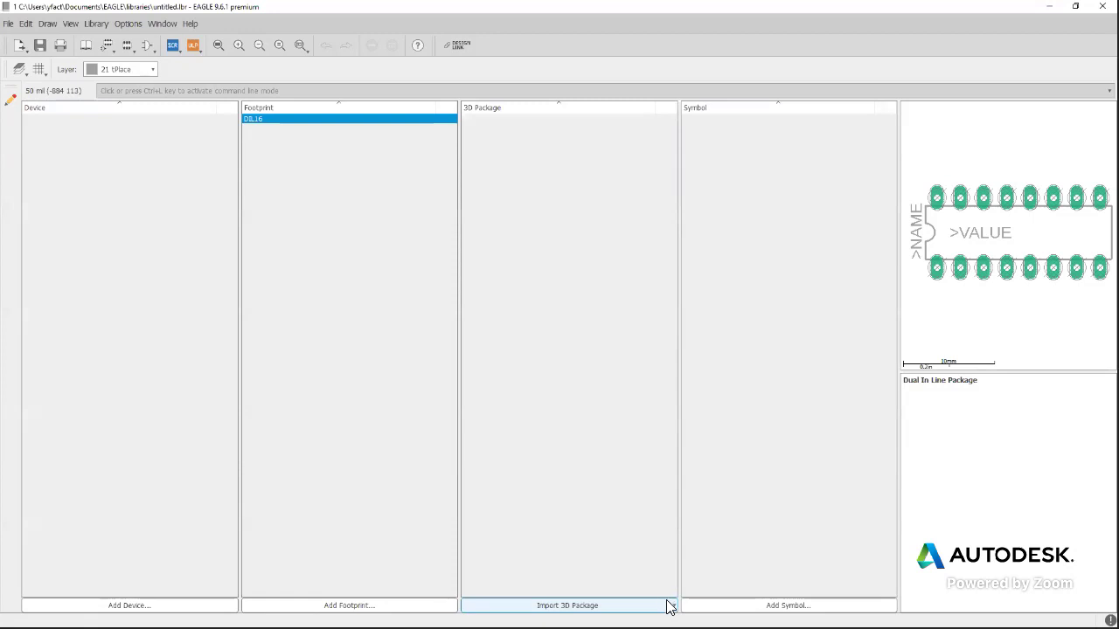
click(670, 604)
click(536, 593)
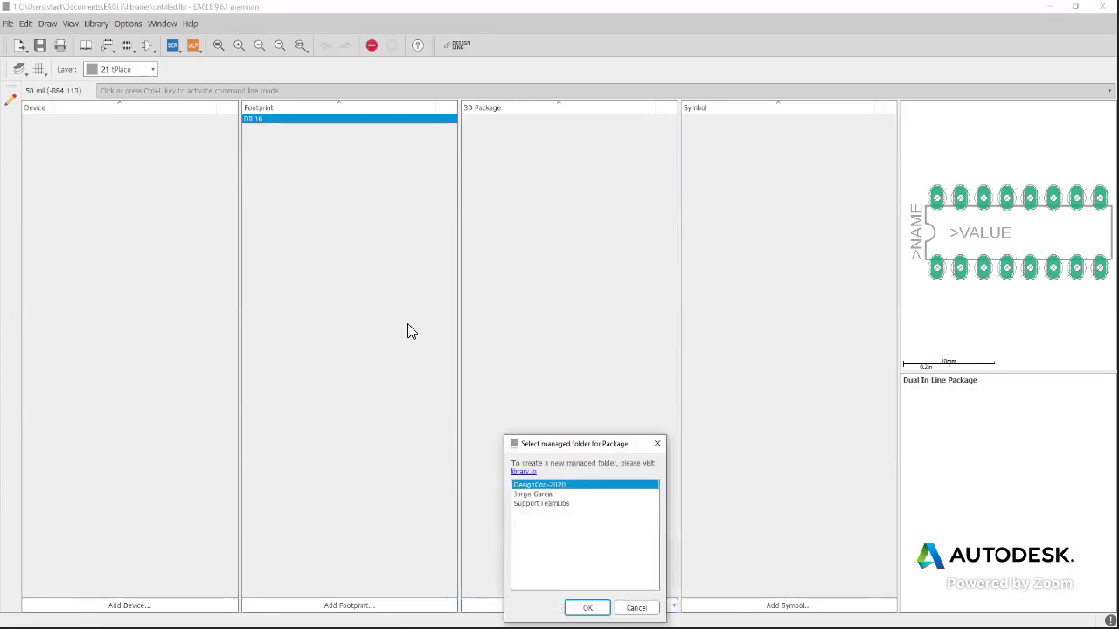
click(568, 504)
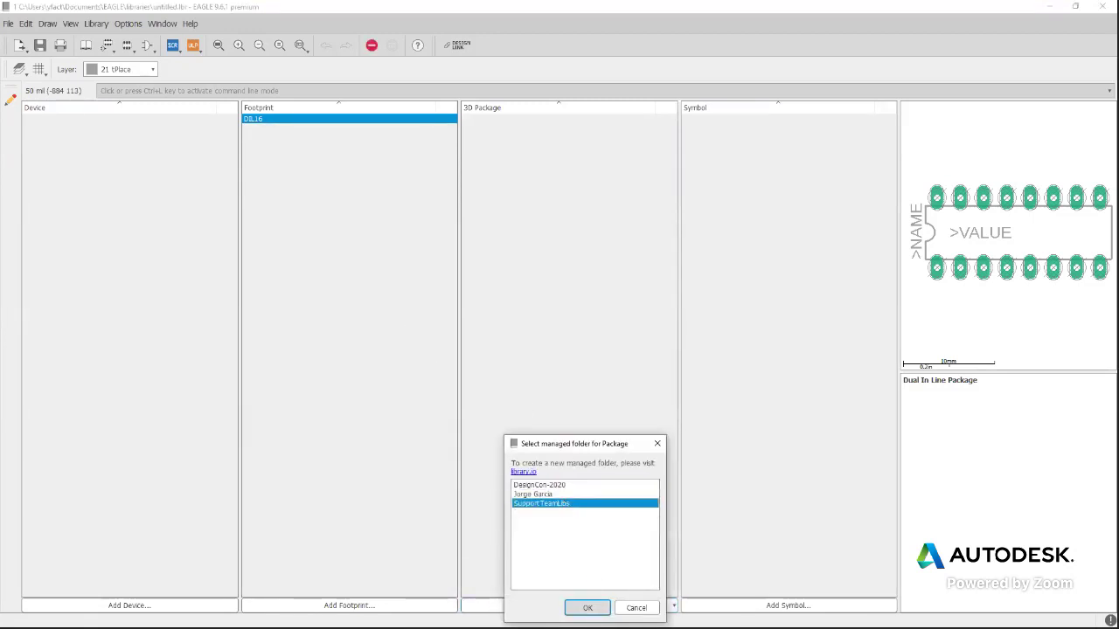
click(588, 608)
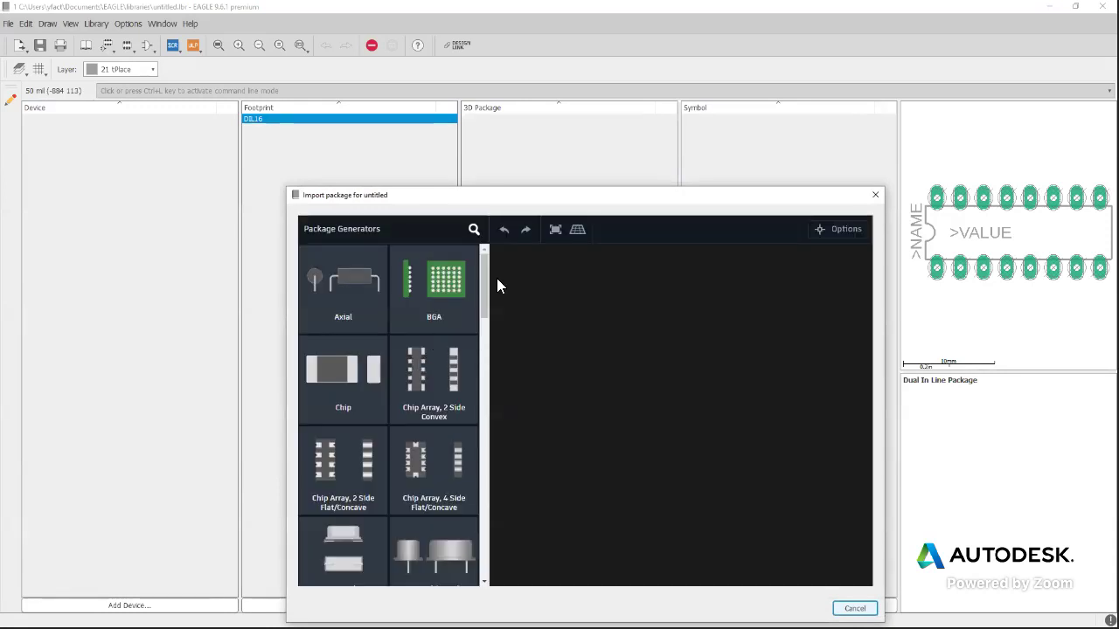
Preview a 16-pin DIP package with 2.54 mm pitch and 7.82 mm row spacing, then finish it
drag(480, 297, 470, 372)
click(437, 348)
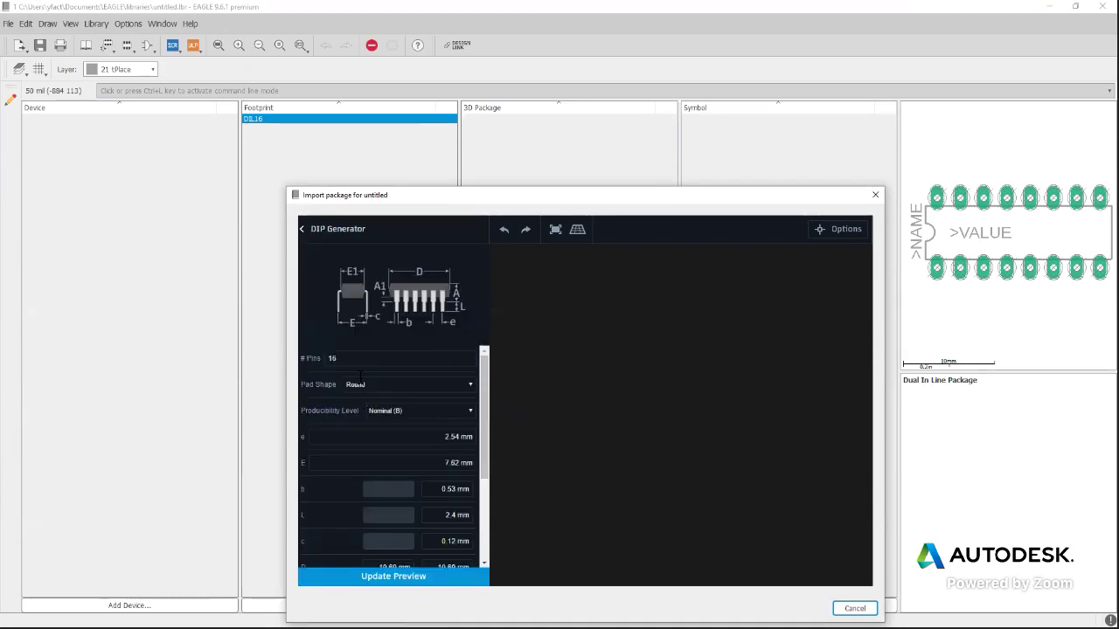
drag(482, 192, 422, 89)
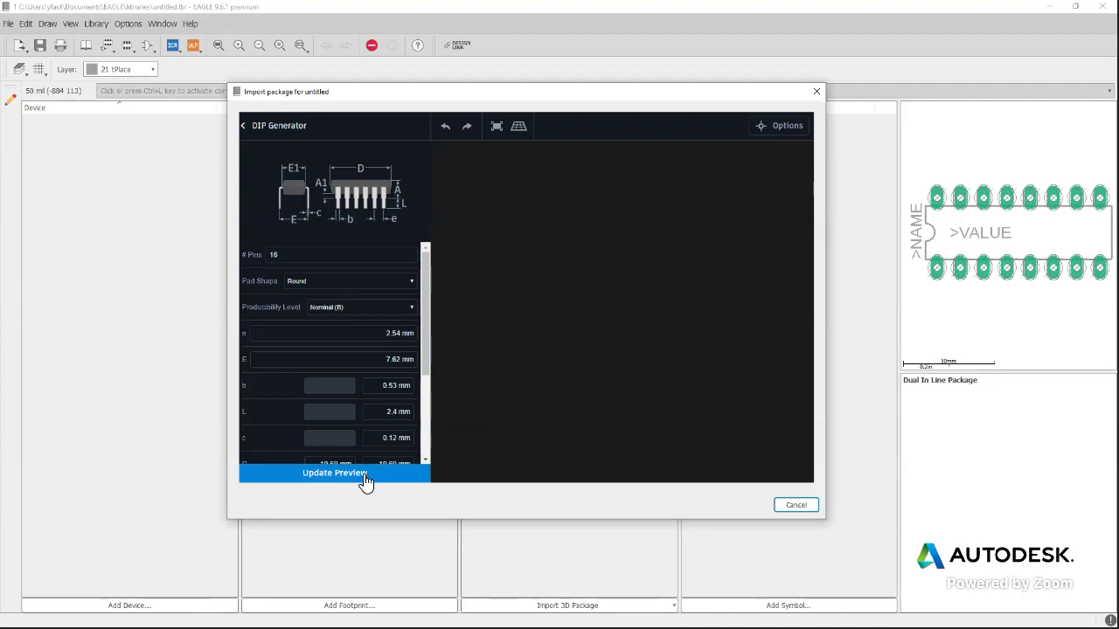
click(364, 477)
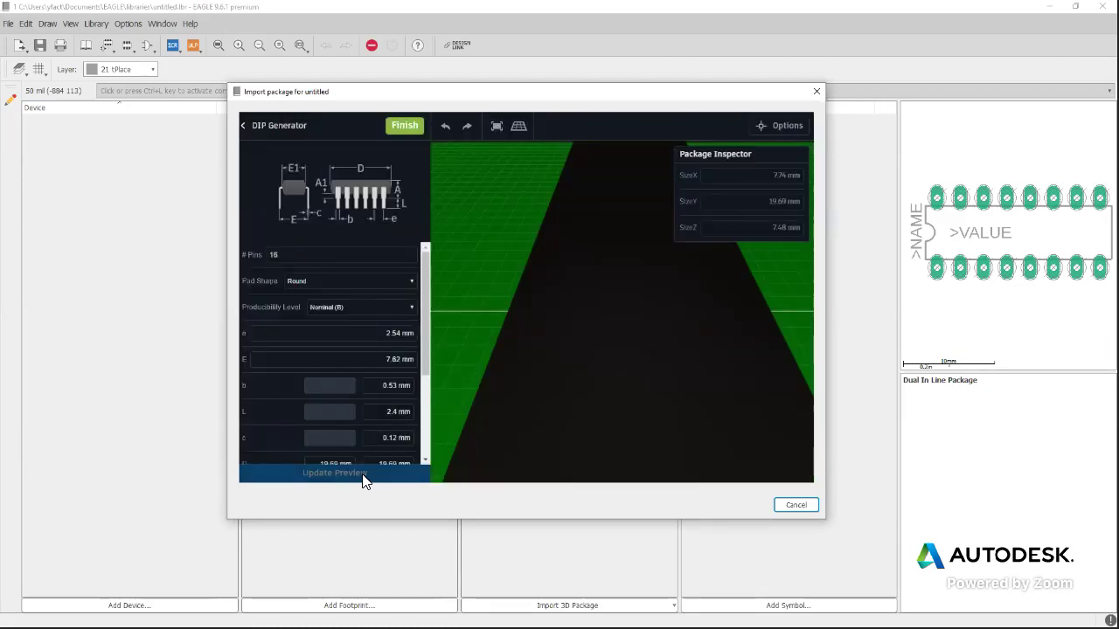
scroll(589, 270, down, 5)
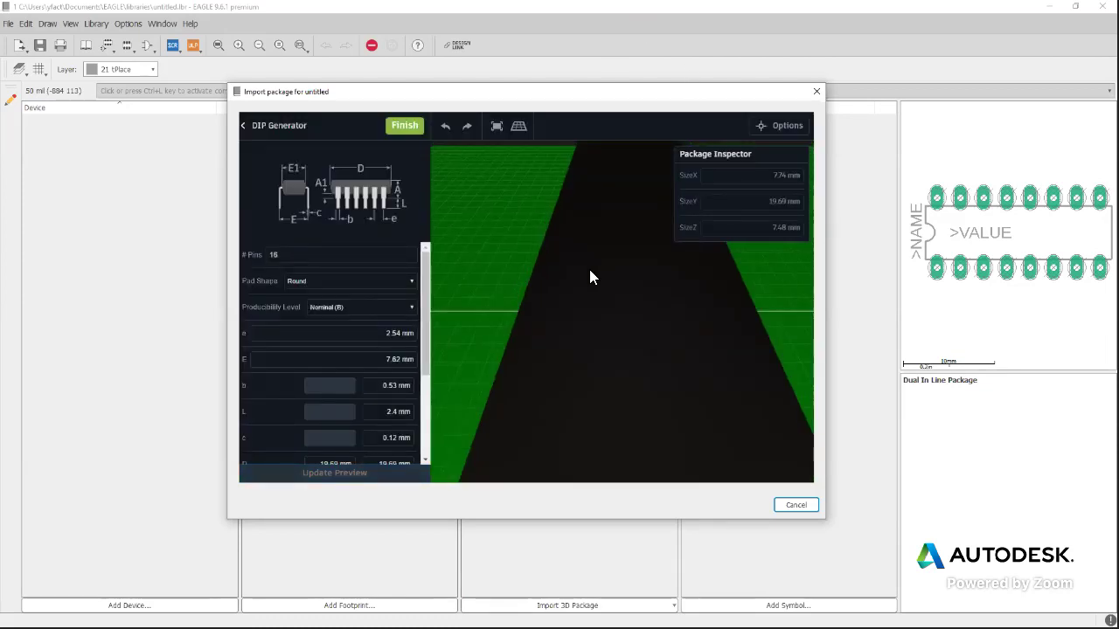
drag(495, 351, 440, 345)
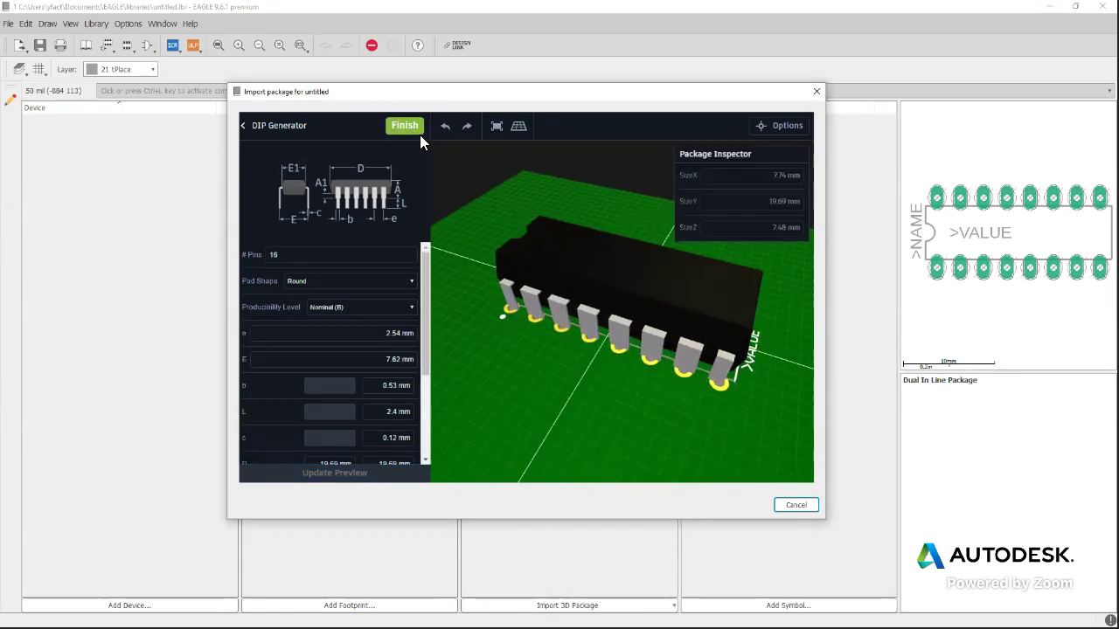
click(405, 127)
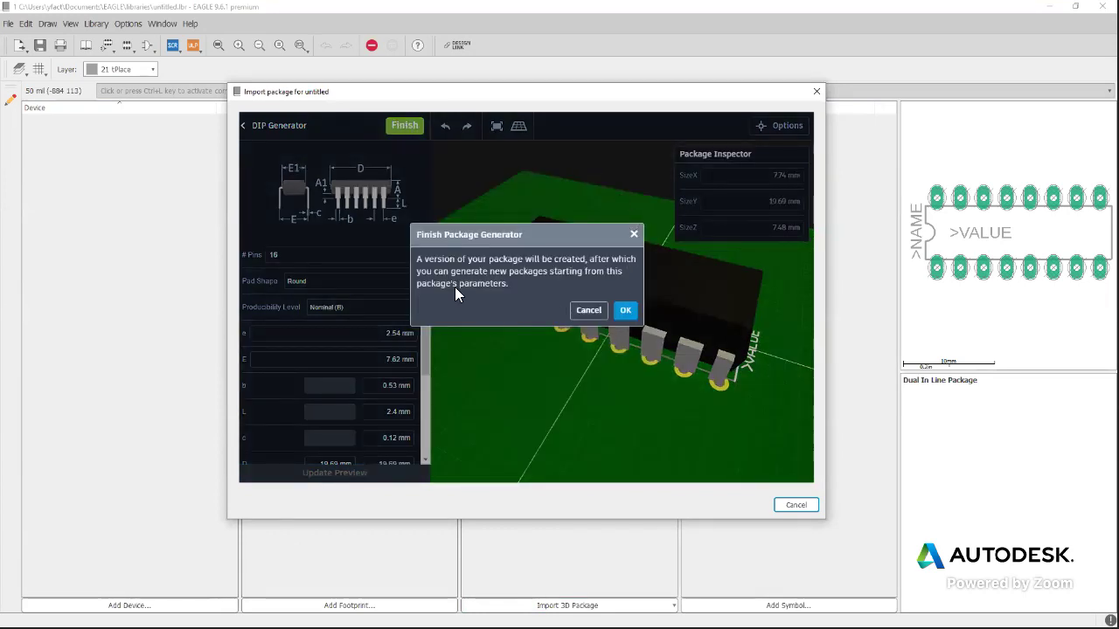
Add the DIP762W53P254L1969H508Q16B package to untitled.lbr, preview DIL16, and start Save As
click(625, 313)
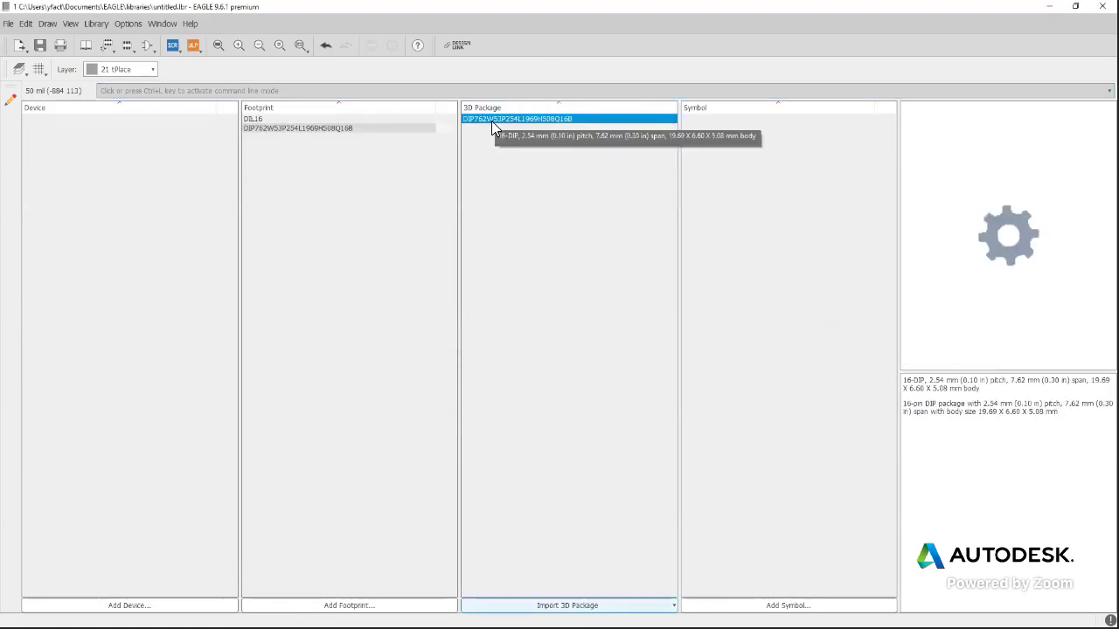
click(273, 118)
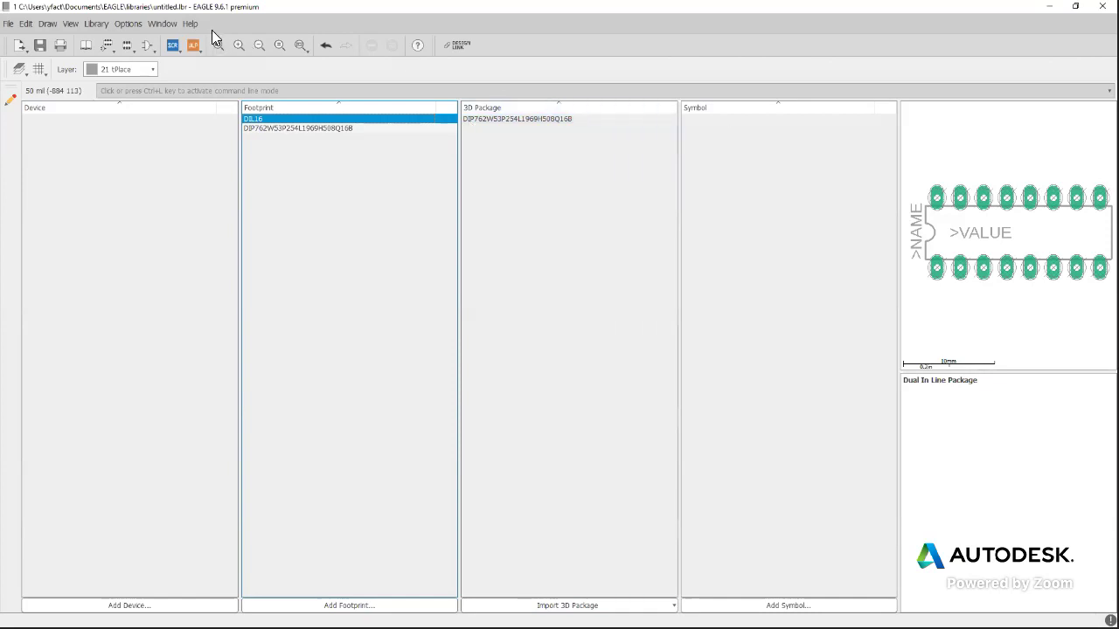
click(7, 24)
click(37, 74)
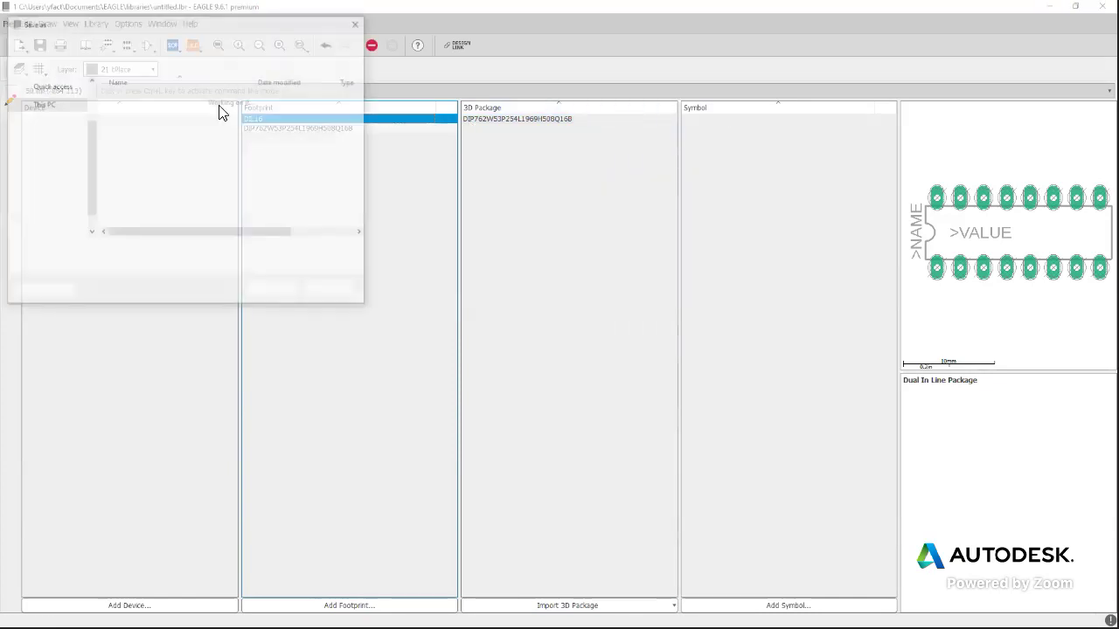
Name the library file WebinarDemo04232020 and save it in the libraries folder
text(WebinarDemo)
click(271, 296)
text(0423)
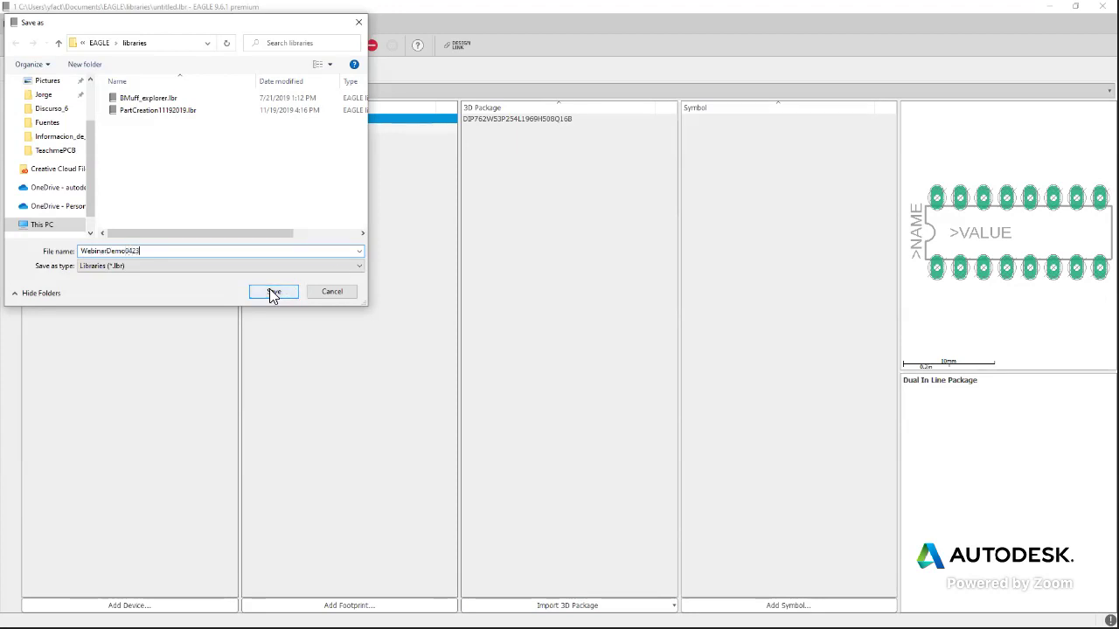
text(2020)
click(280, 295)
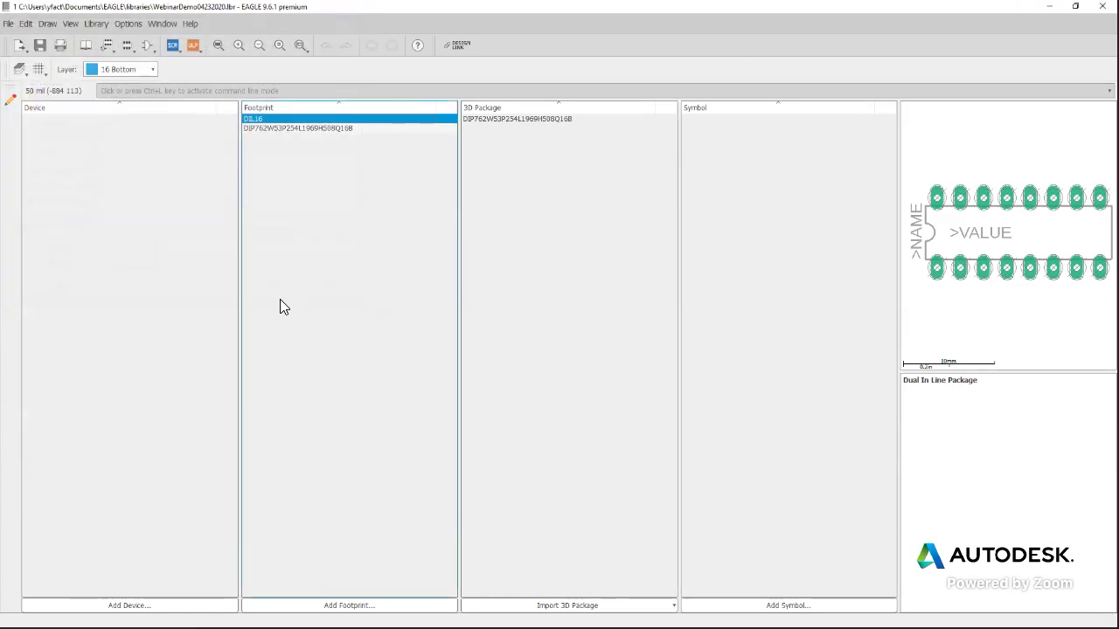
Create the managed library (Version 1) in SupportTeamLibs, then open package DIL16 for editing
click(97, 26)
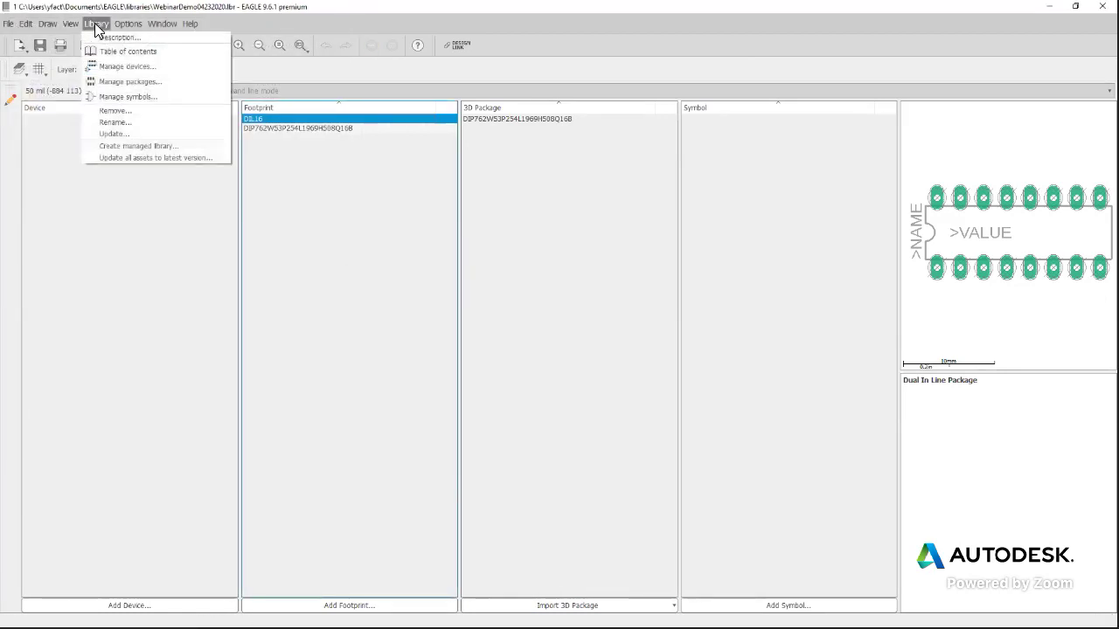
click(135, 145)
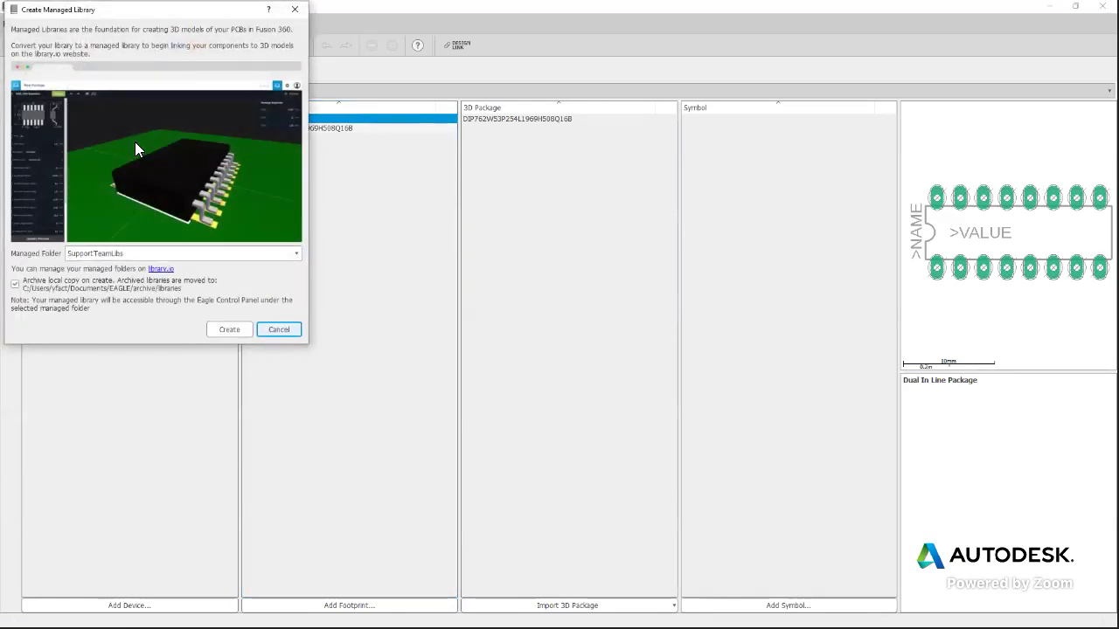
drag(131, 15, 202, 105)
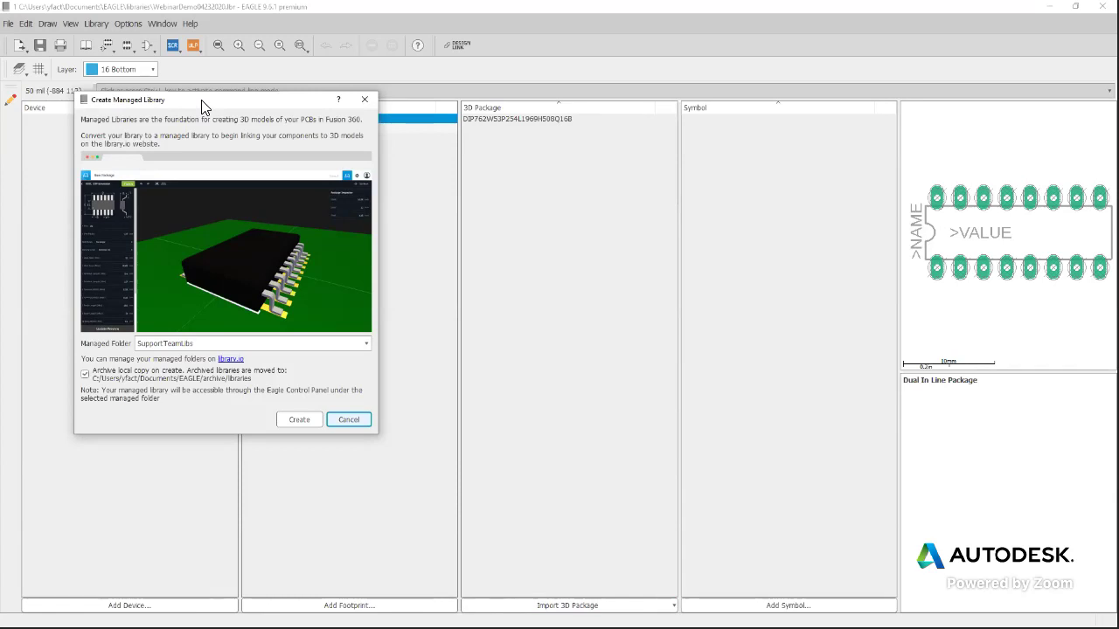
click(83, 374)
click(365, 346)
click(364, 348)
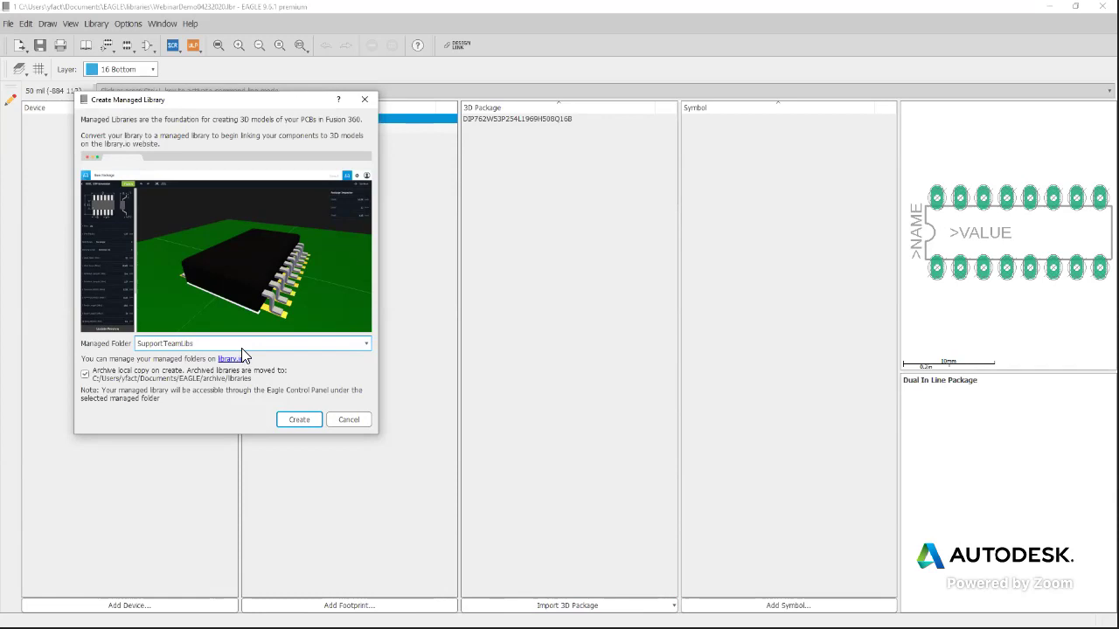
click(299, 419)
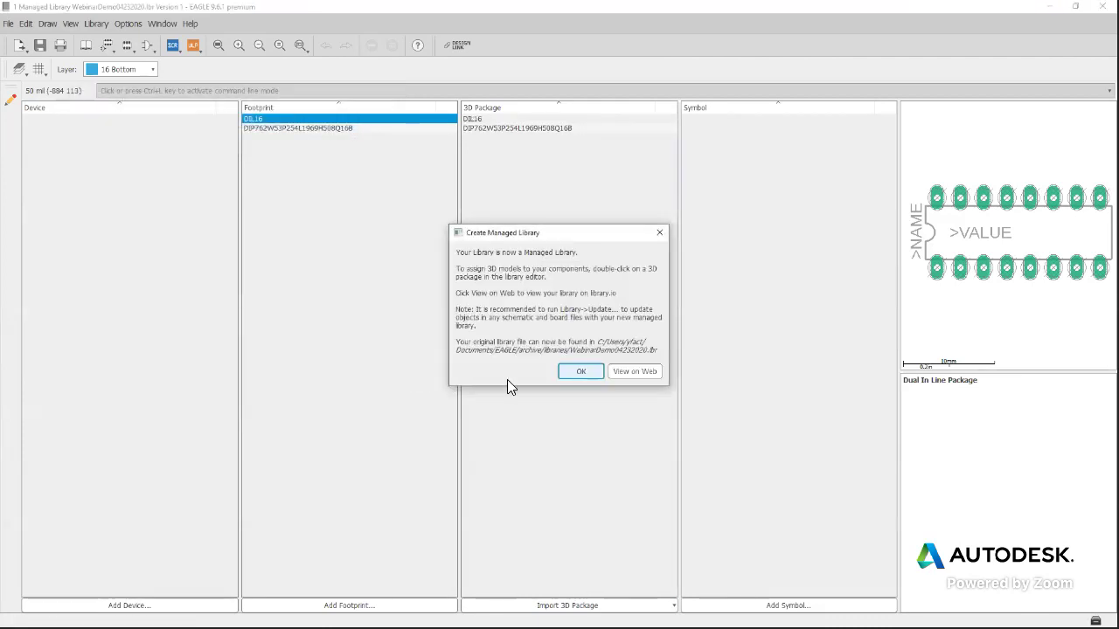
click(577, 374)
click(483, 119)
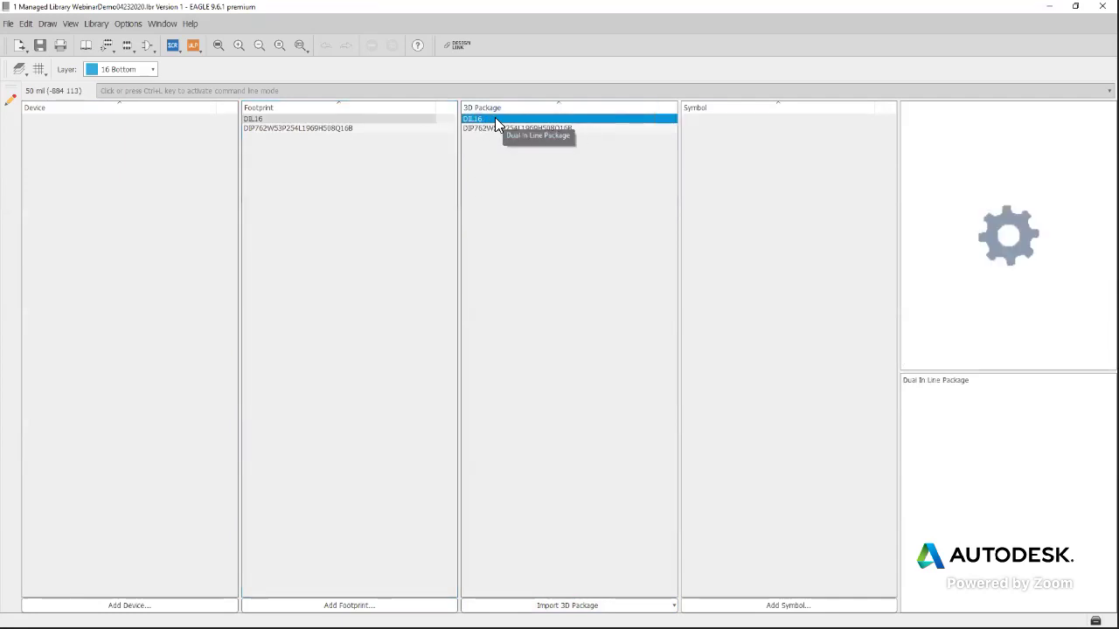
double_click(495, 119)
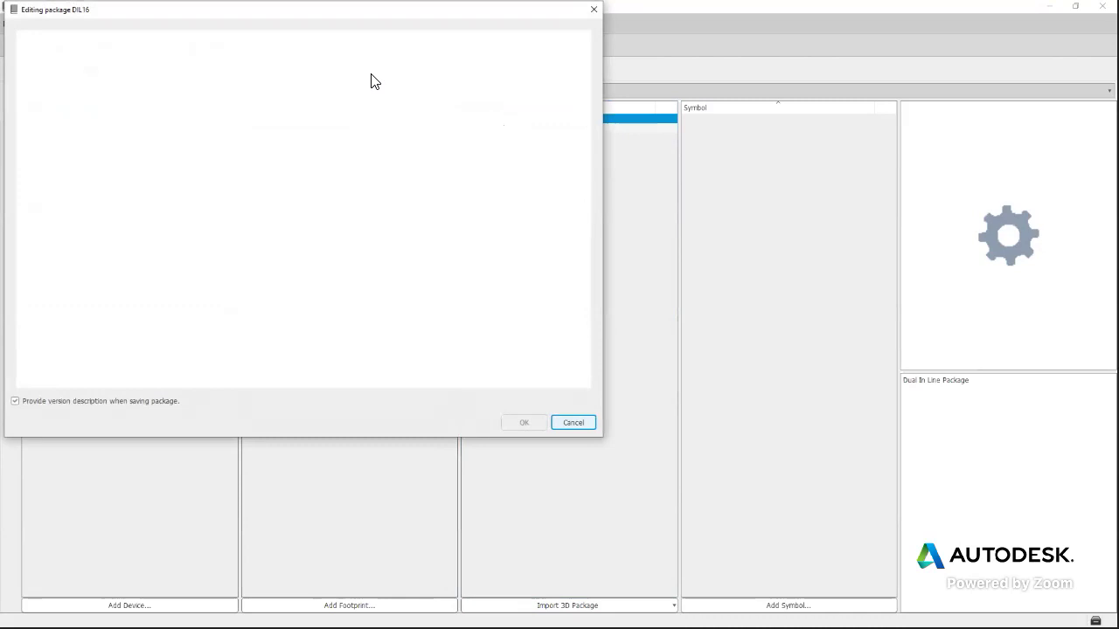
drag(236, 17, 403, 86)
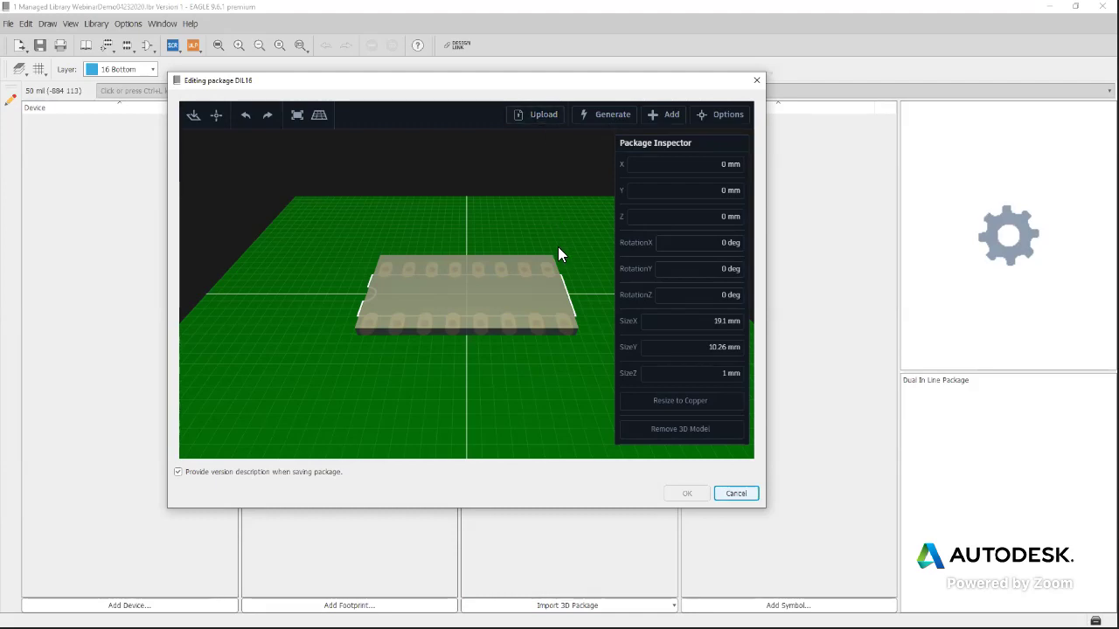
click(663, 115)
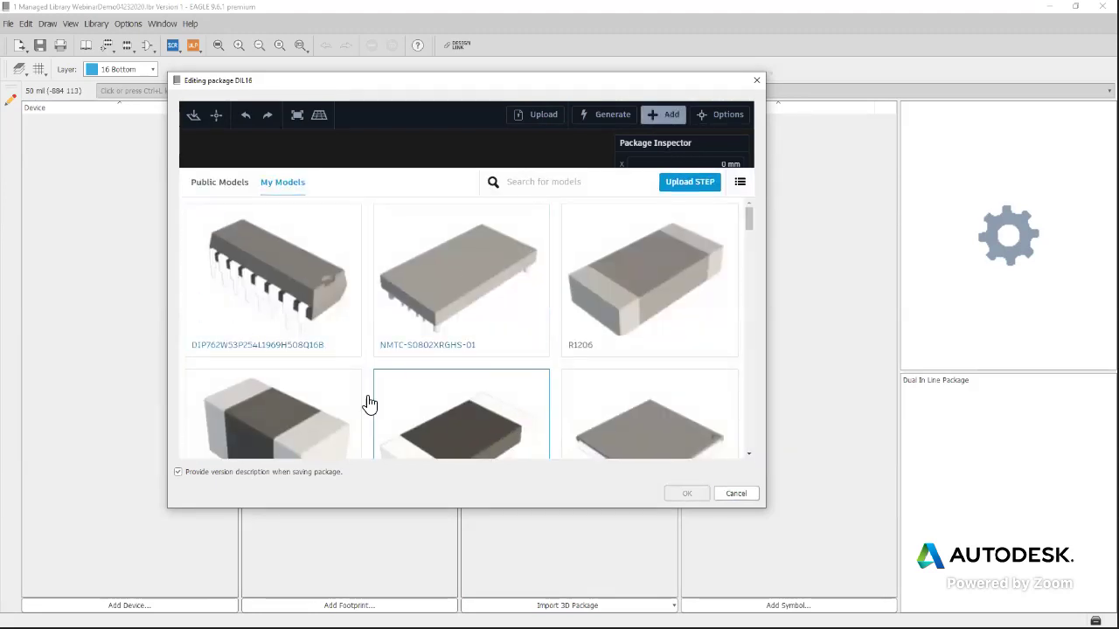
drag(750, 219, 740, 194)
click(226, 184)
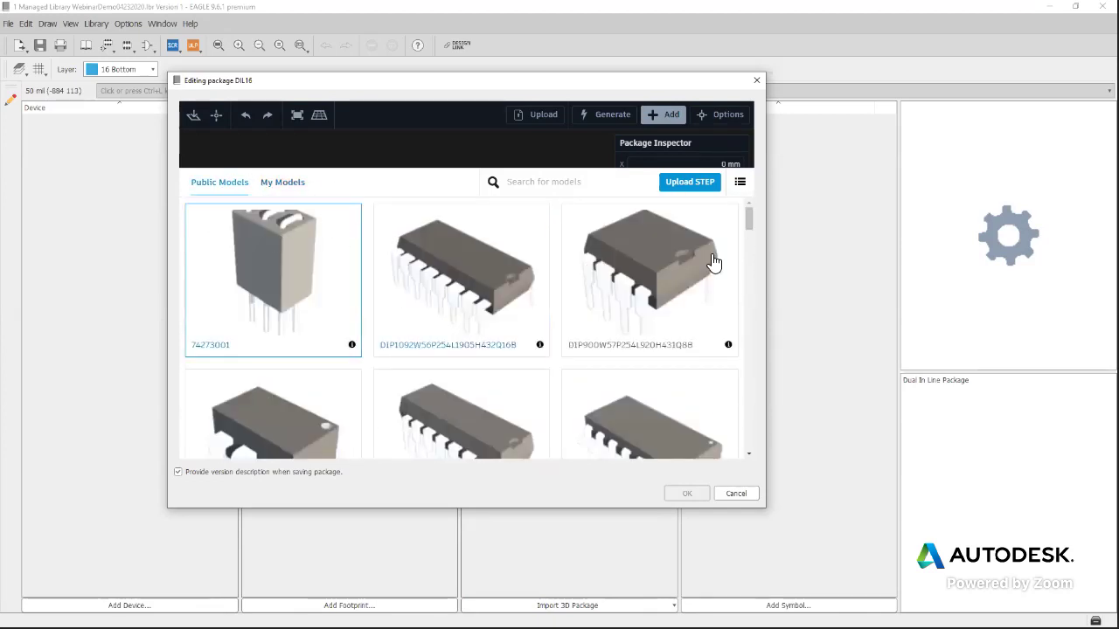
click(292, 188)
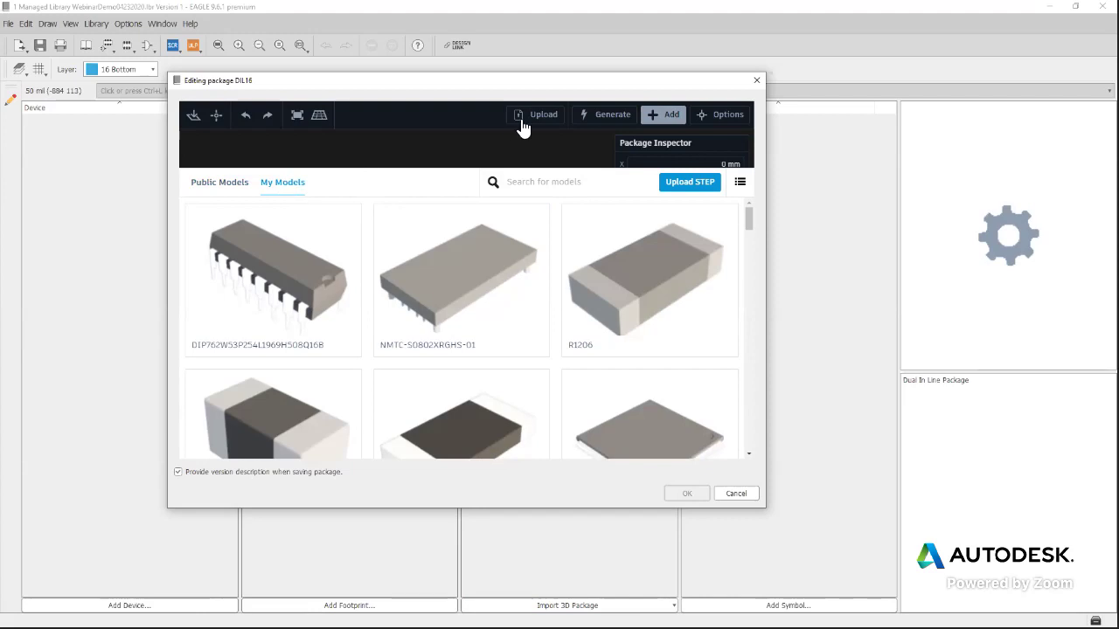
click(732, 495)
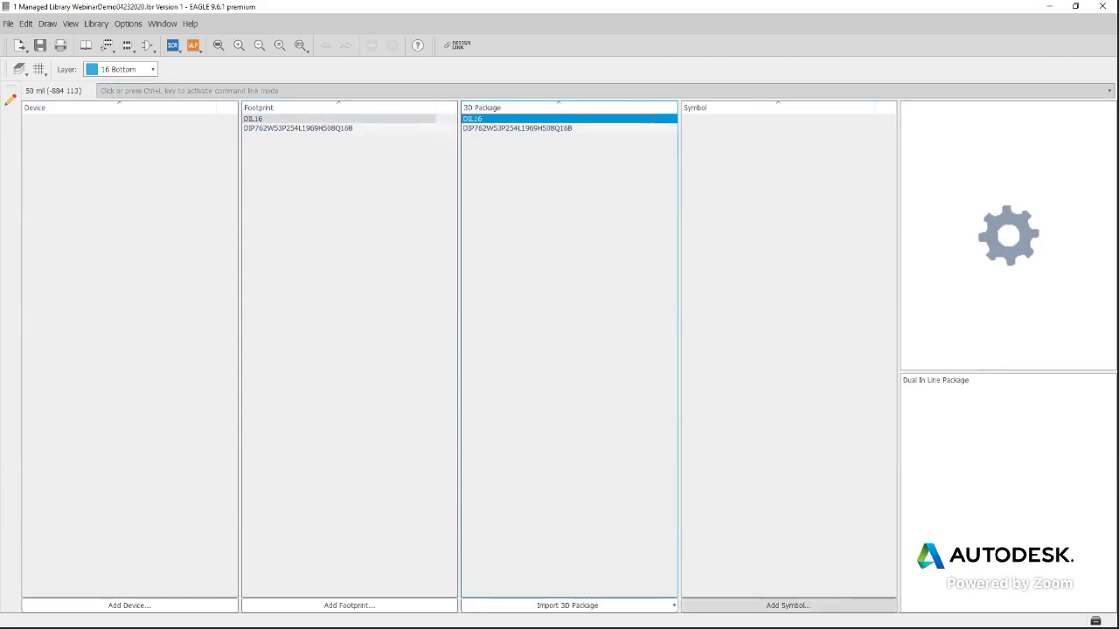
click(788, 605)
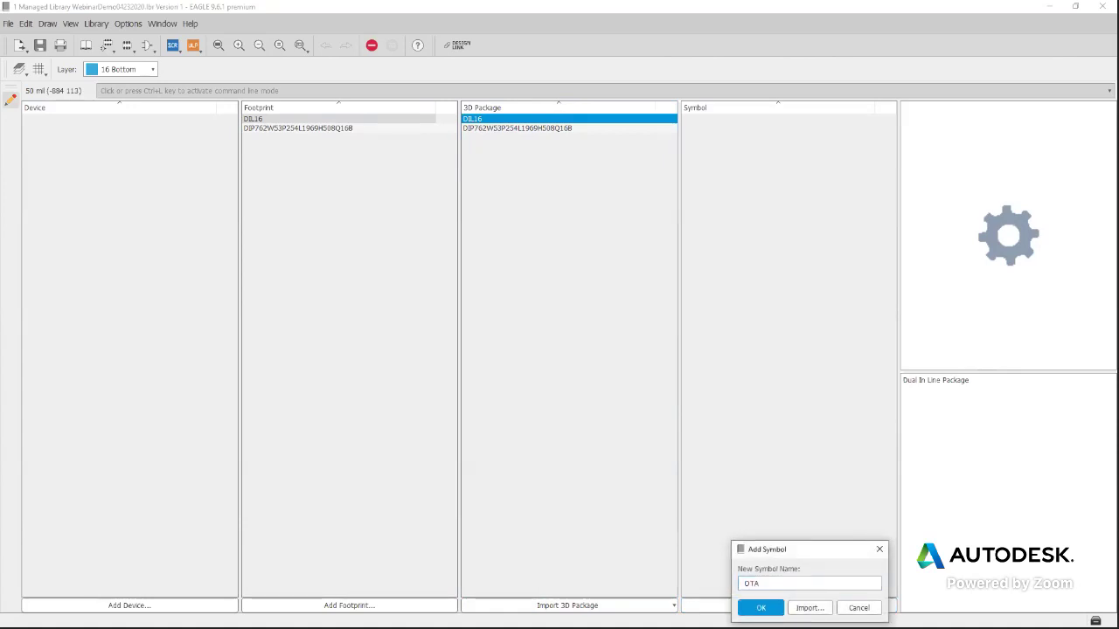
Confirm creating the empty OTA symbol, then minimize EAGLE to reveal the desktop
click(760, 607)
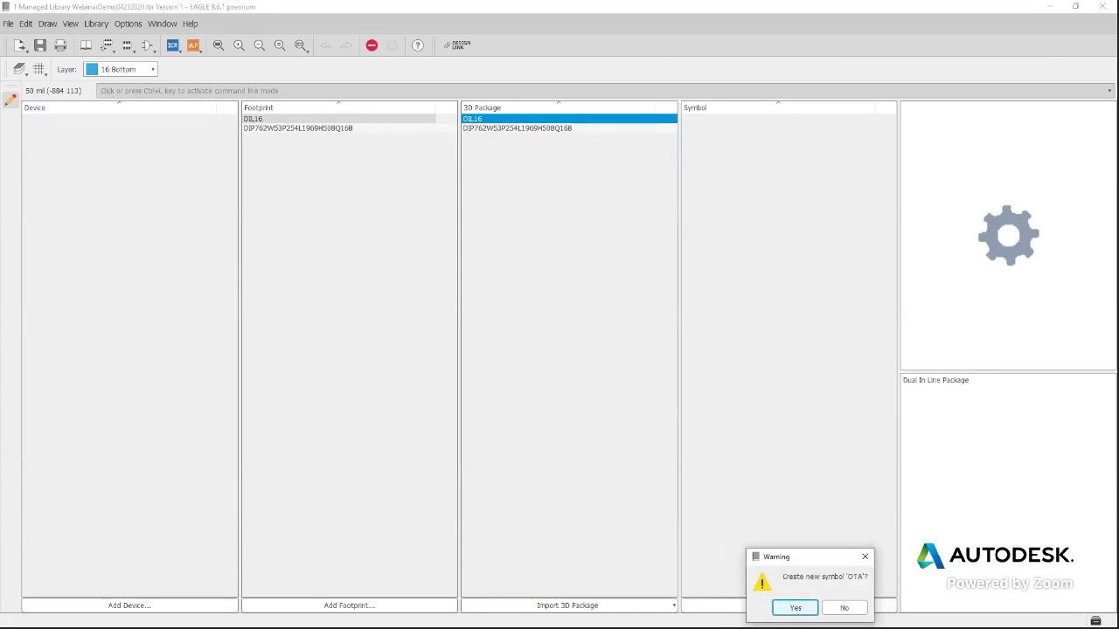
click(799, 608)
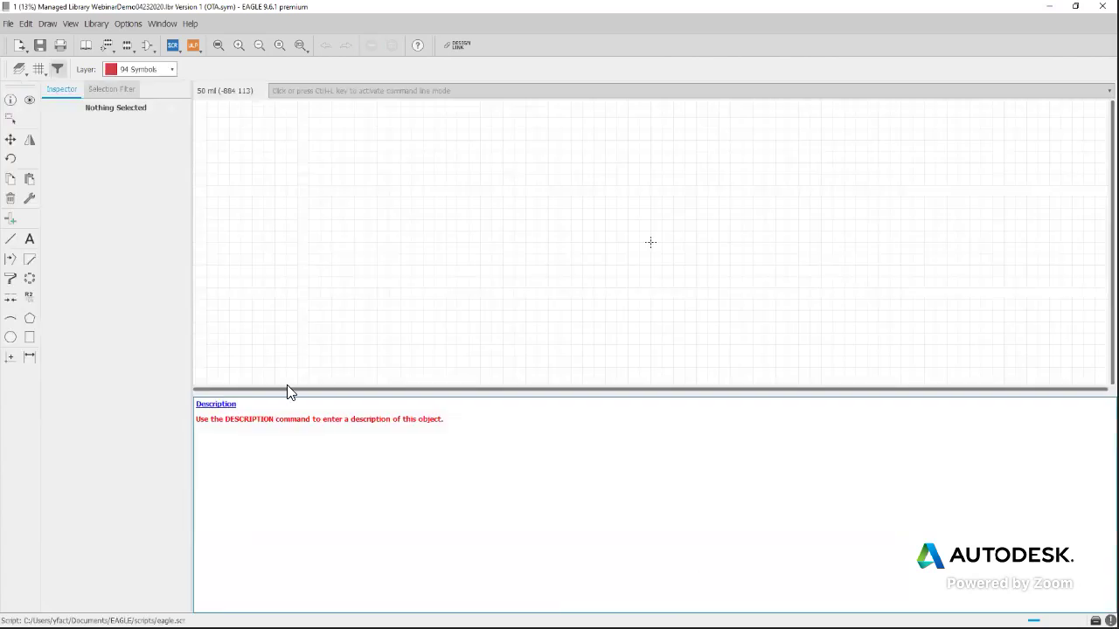
click(11, 119)
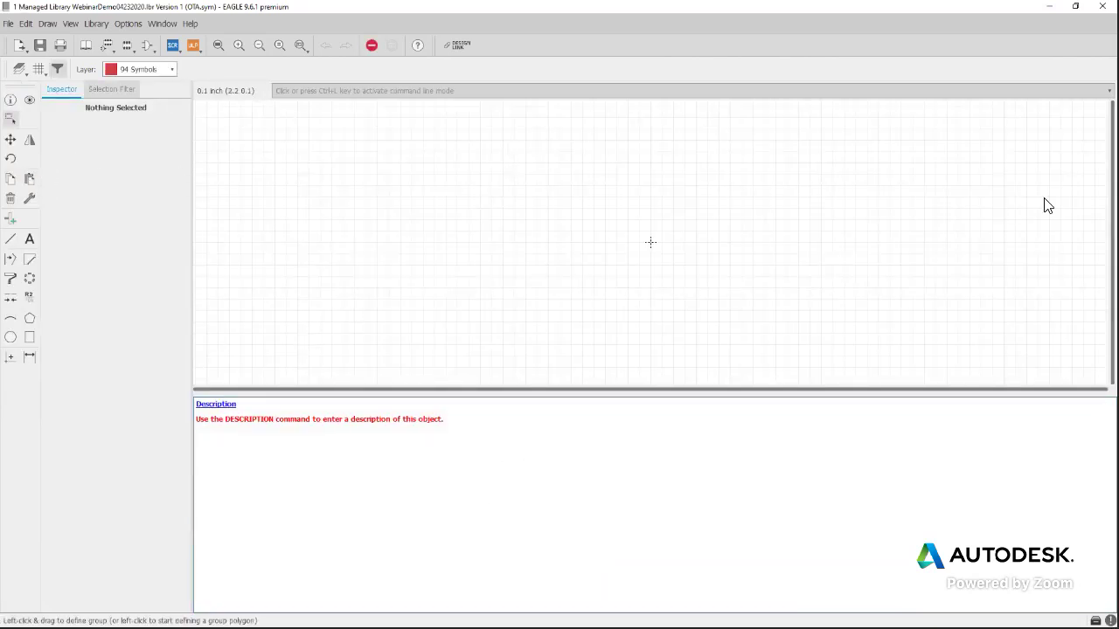
click(1048, 7)
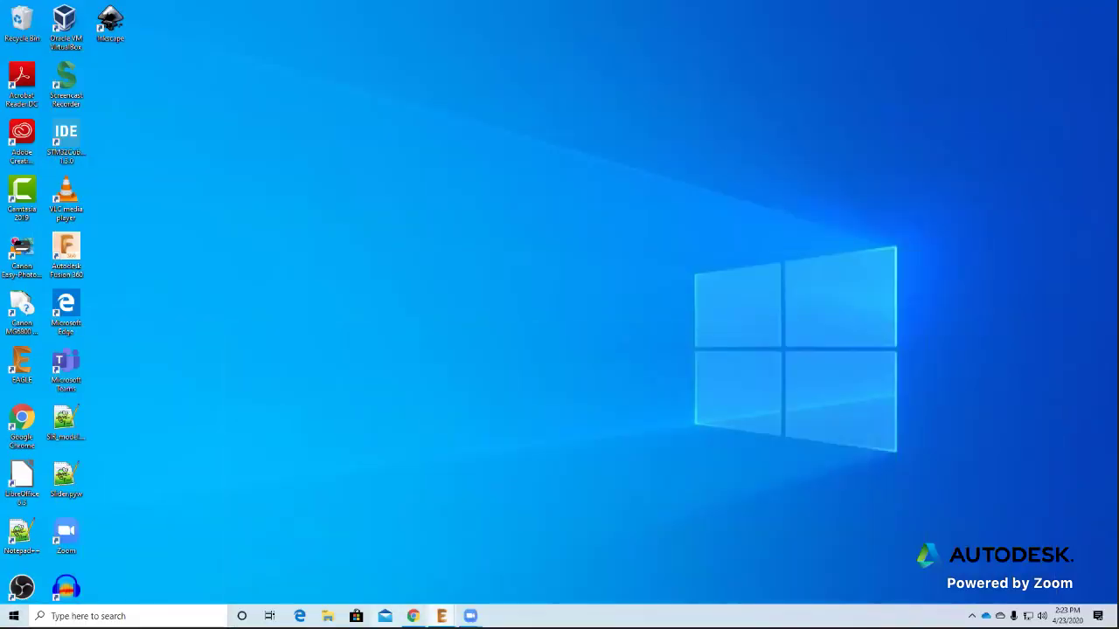
click(413, 616)
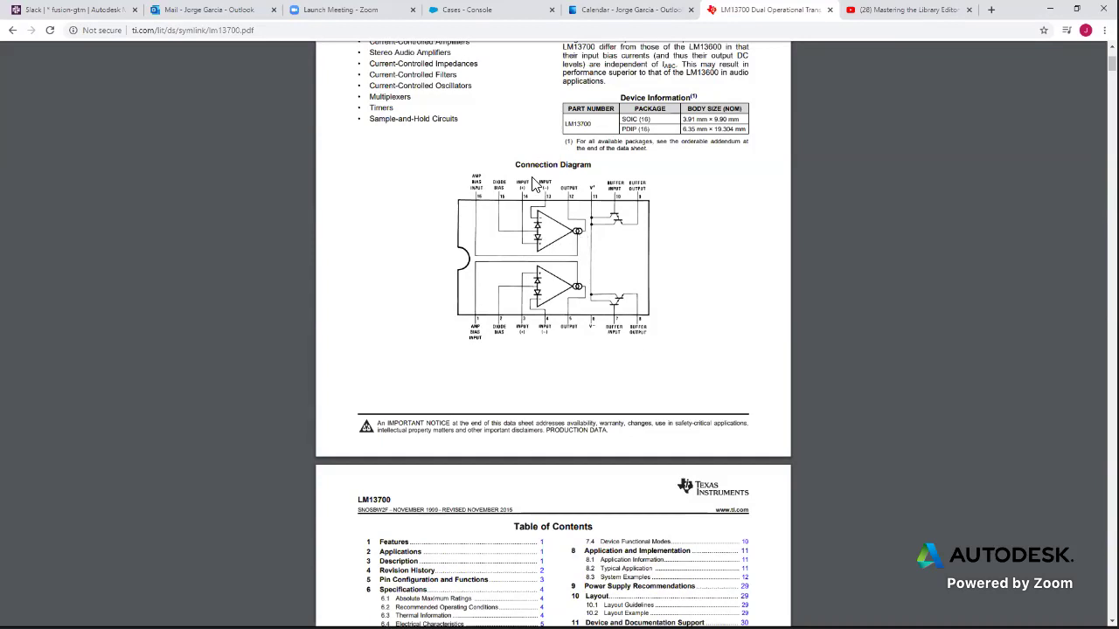
click(1050, 10)
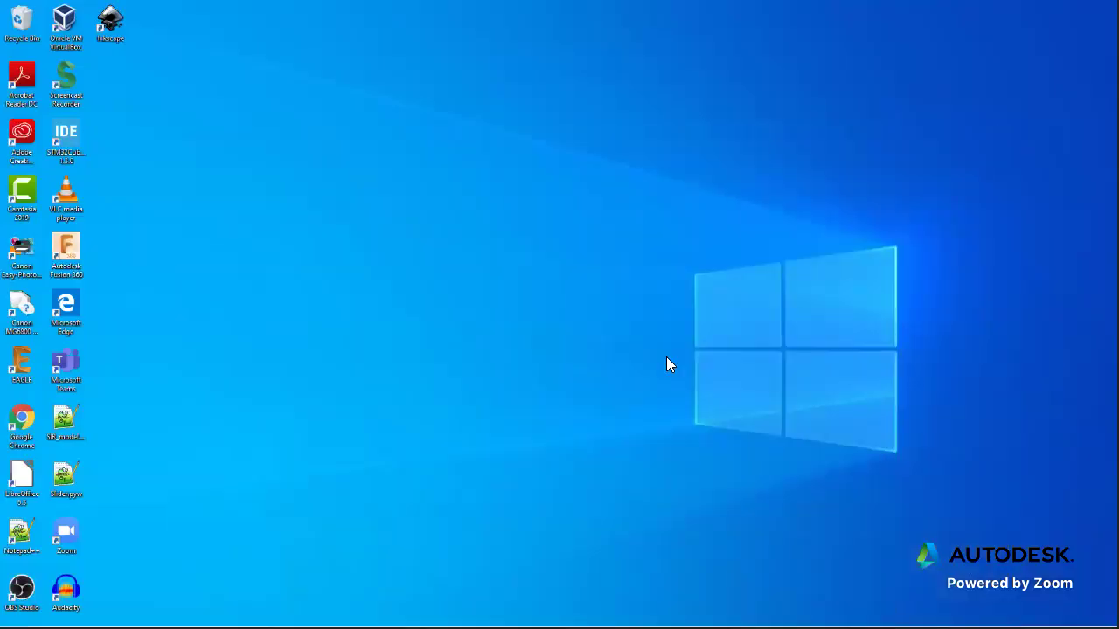
mouse_move(442, 616)
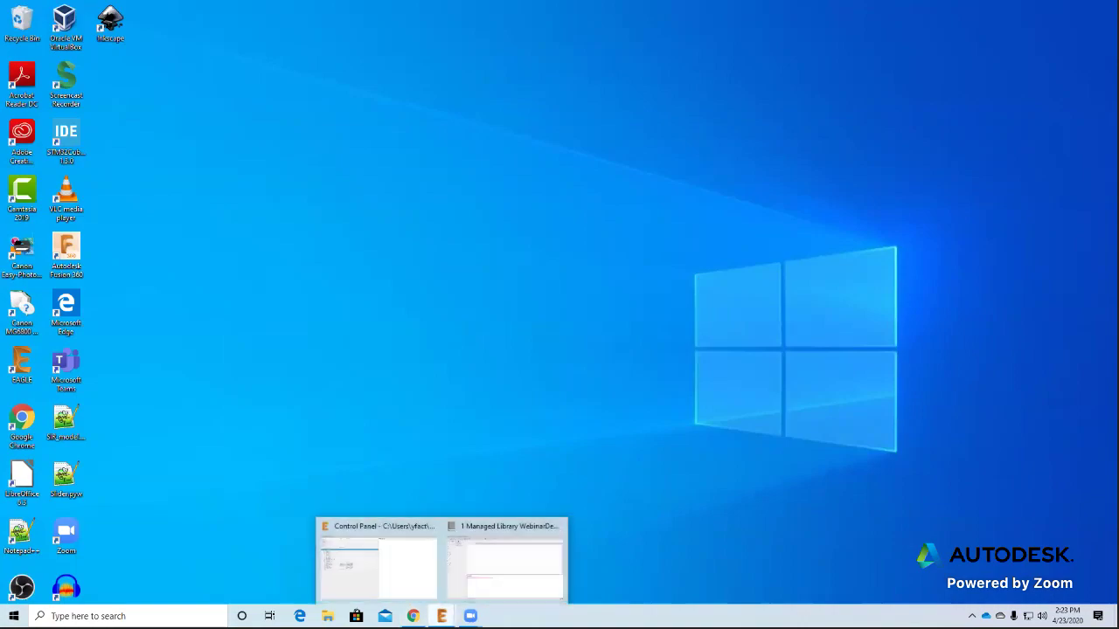
Draw a closed right-pointing triangle with straight diagonal lines as the OTA body
click(492, 576)
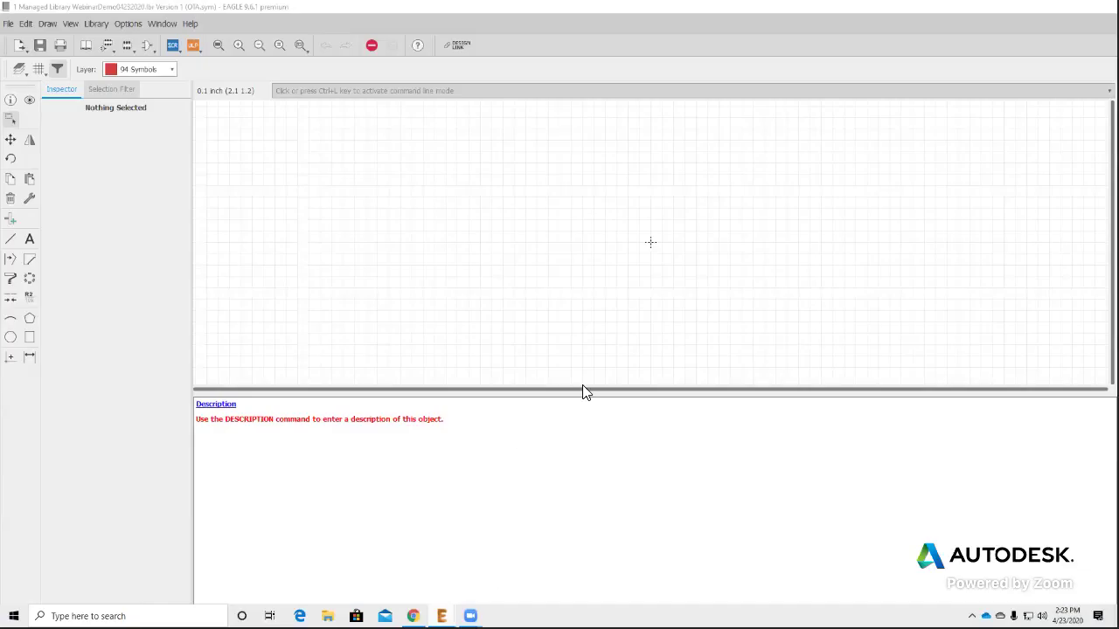
click(11, 239)
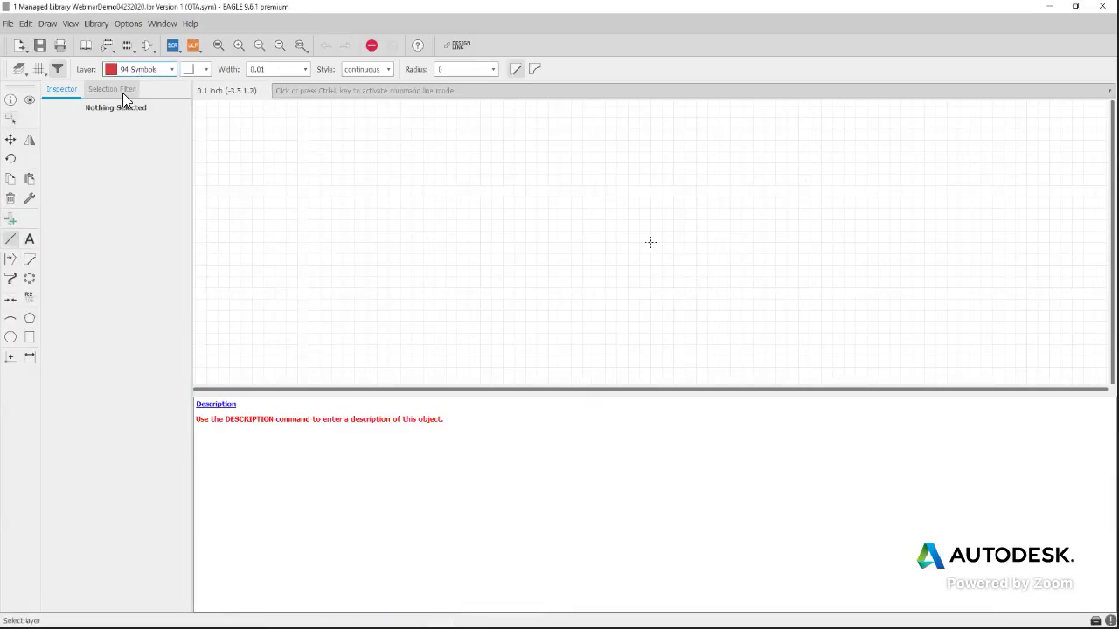
click(209, 71)
click(200, 105)
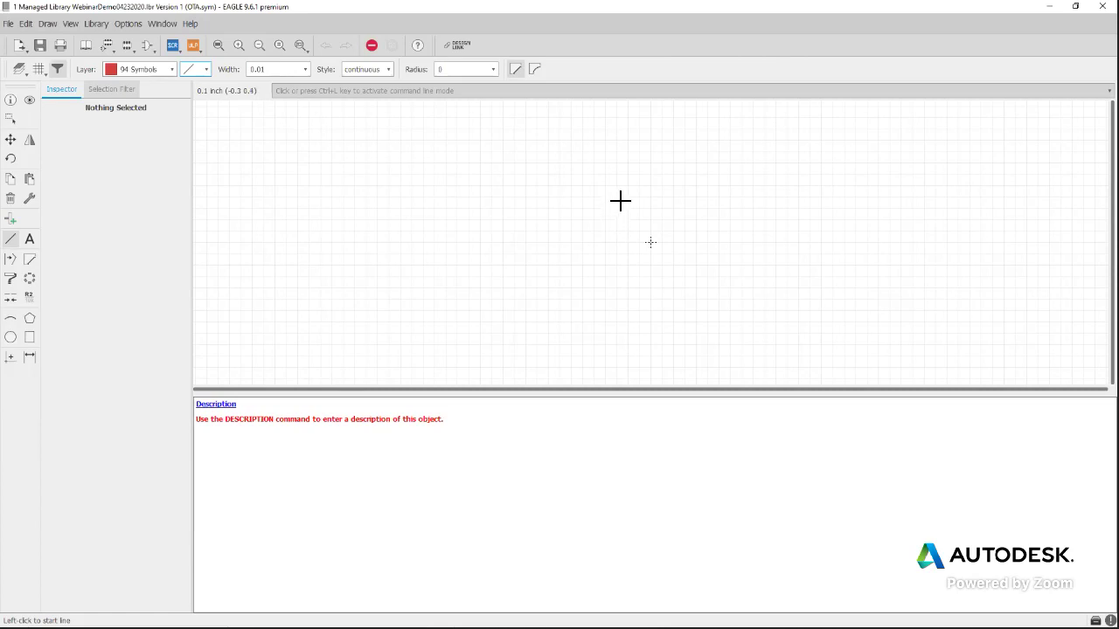
click(616, 208)
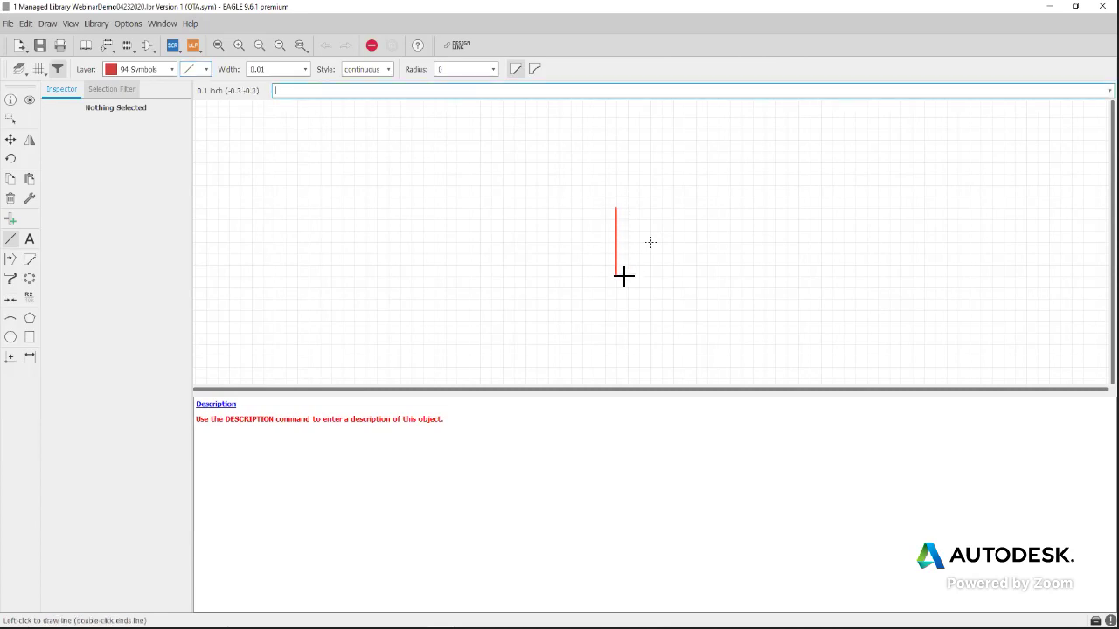
click(623, 277)
click(707, 242)
click(618, 210)
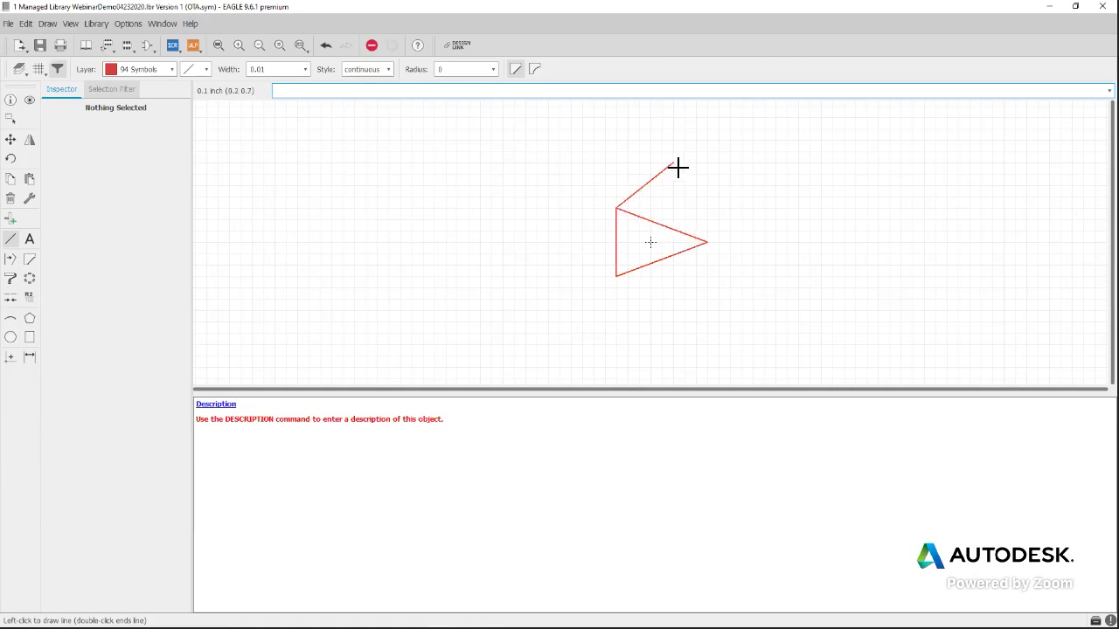
key(Escape)
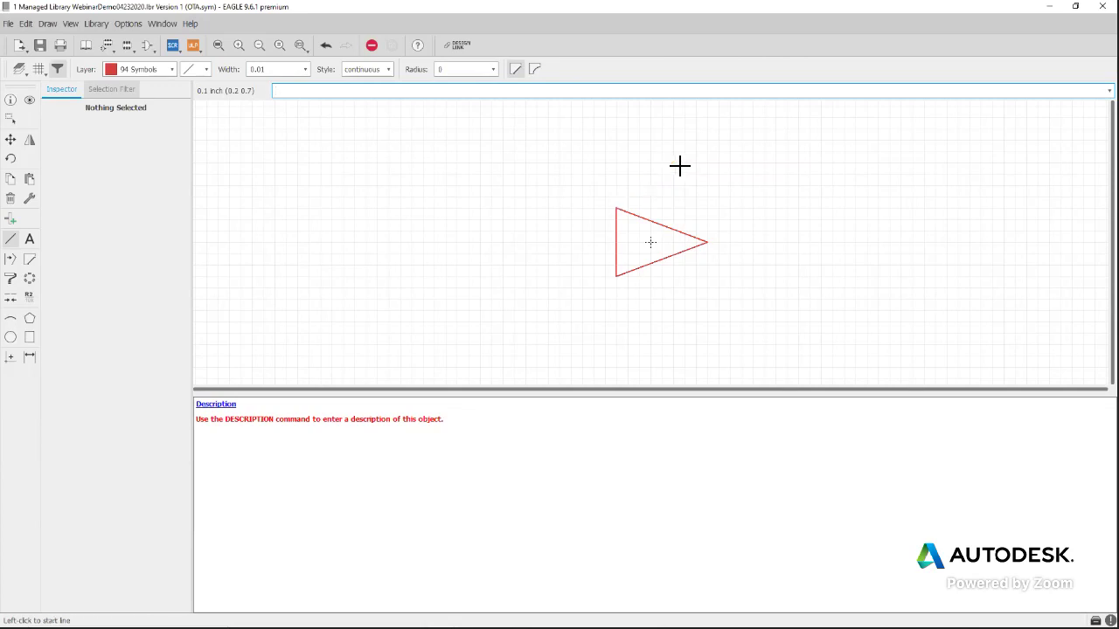
Zoom in, cancel a circle at the triangle tip, and open the Grid dialog at 0.1 inch
scroll(711, 256, up, 1)
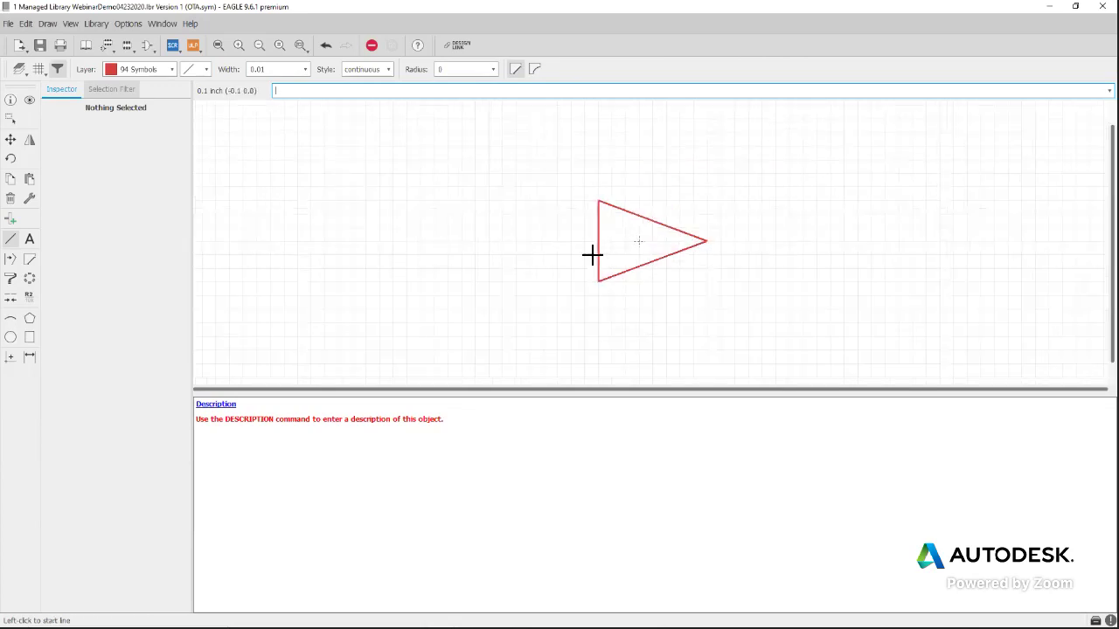
scroll(559, 242, up, 1)
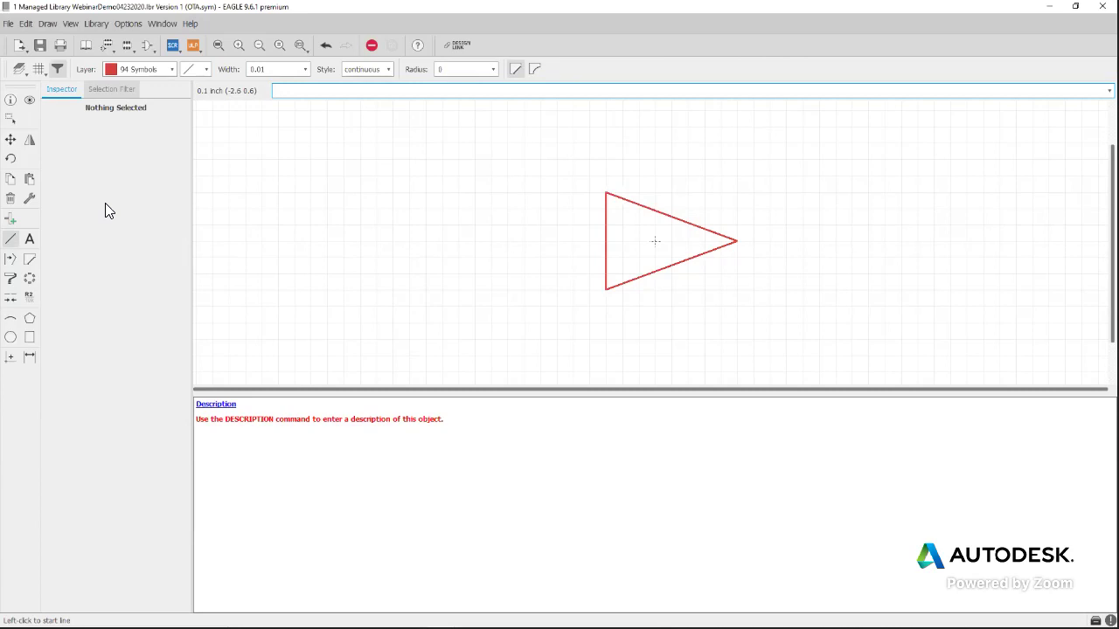
click(10, 338)
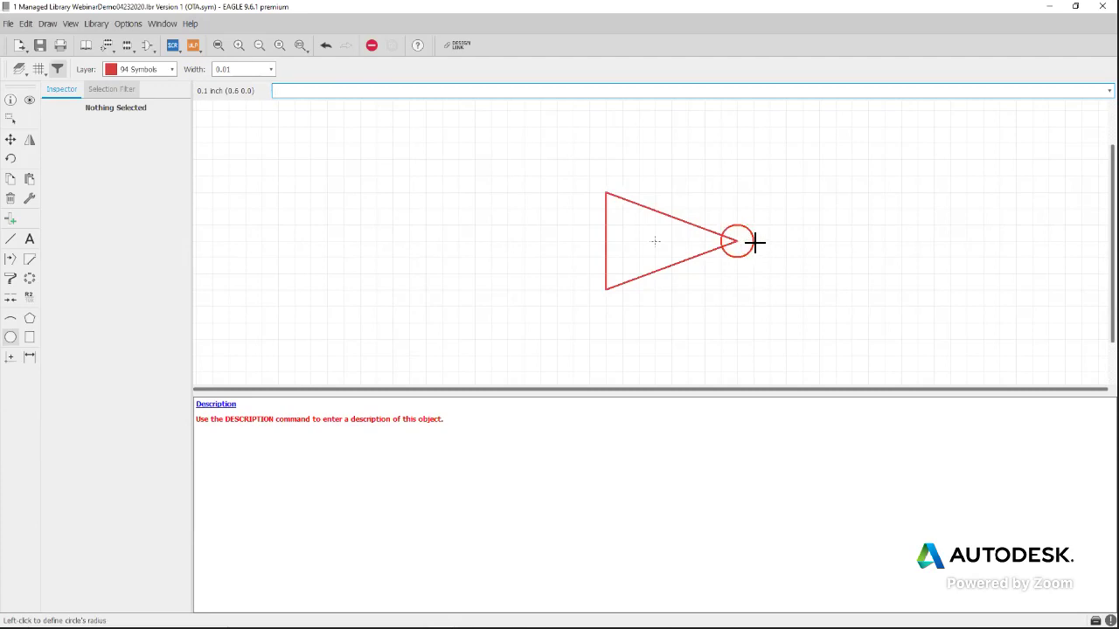
key(Escape)
scroll(746, 245, up, 3)
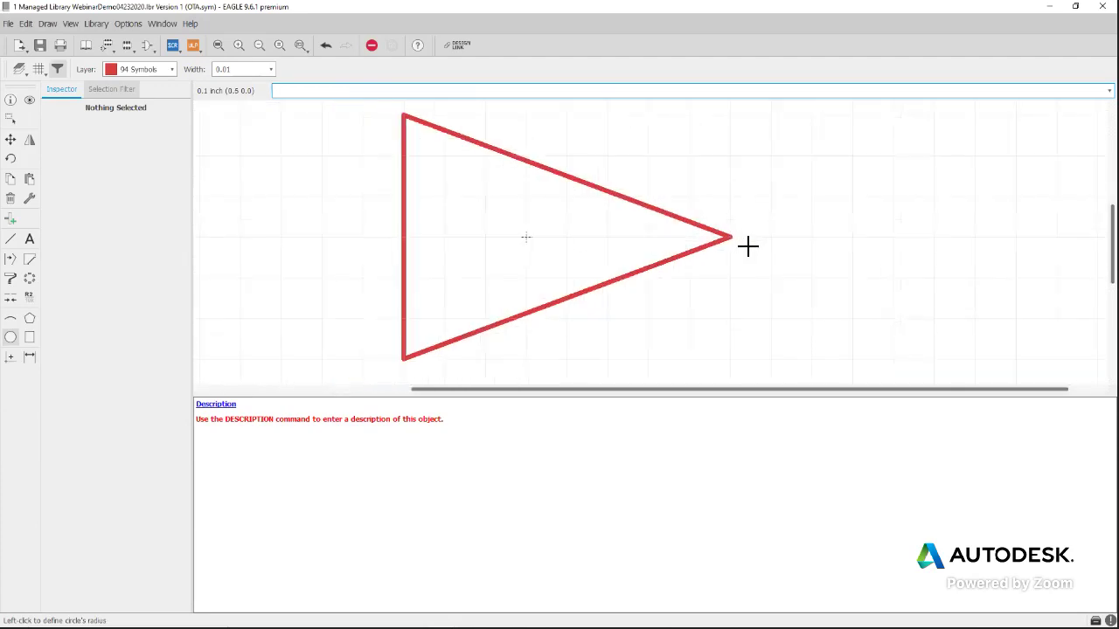
click(38, 69)
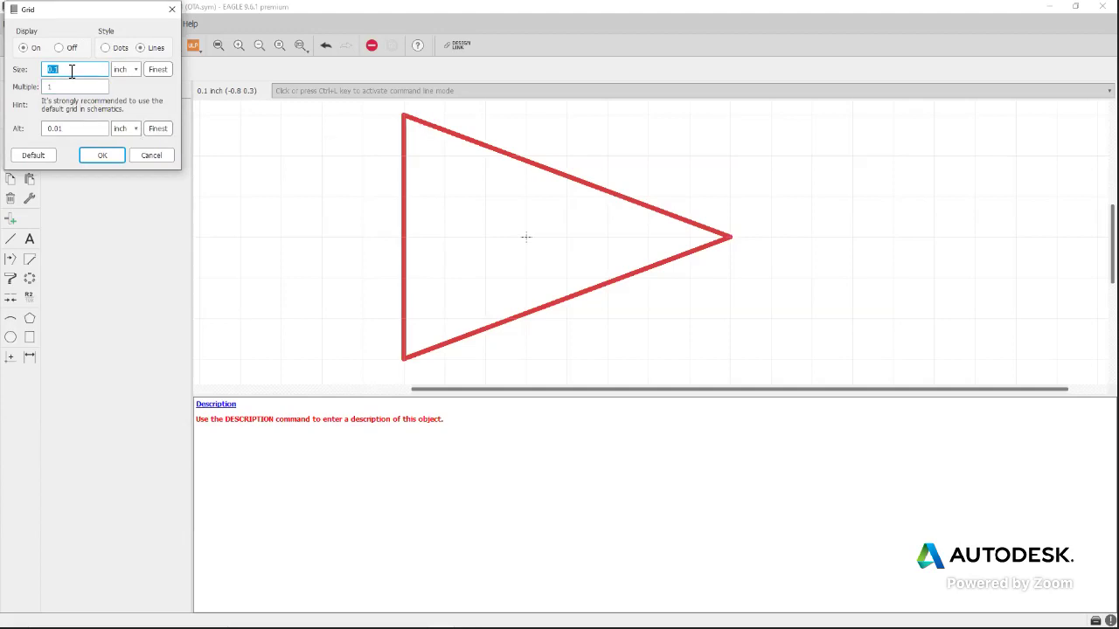
Change the alternate grid from 0.01 to 0.05 inch, keeping the main grid at 0.1 inch
click(129, 70)
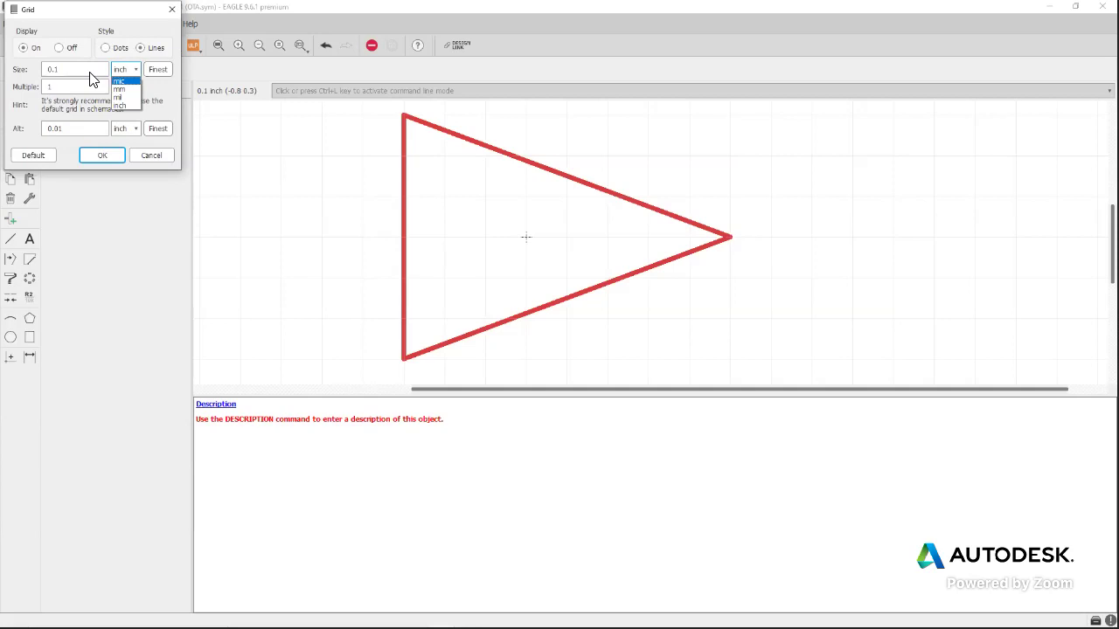
click(94, 130)
key(BackSpace)
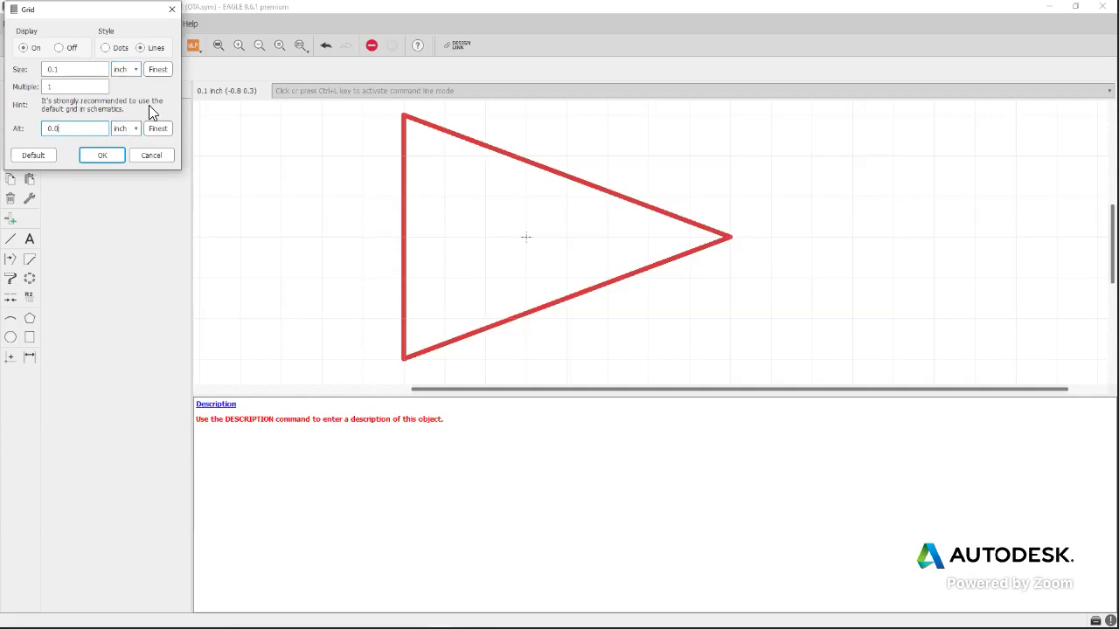
text(5)
click(103, 156)
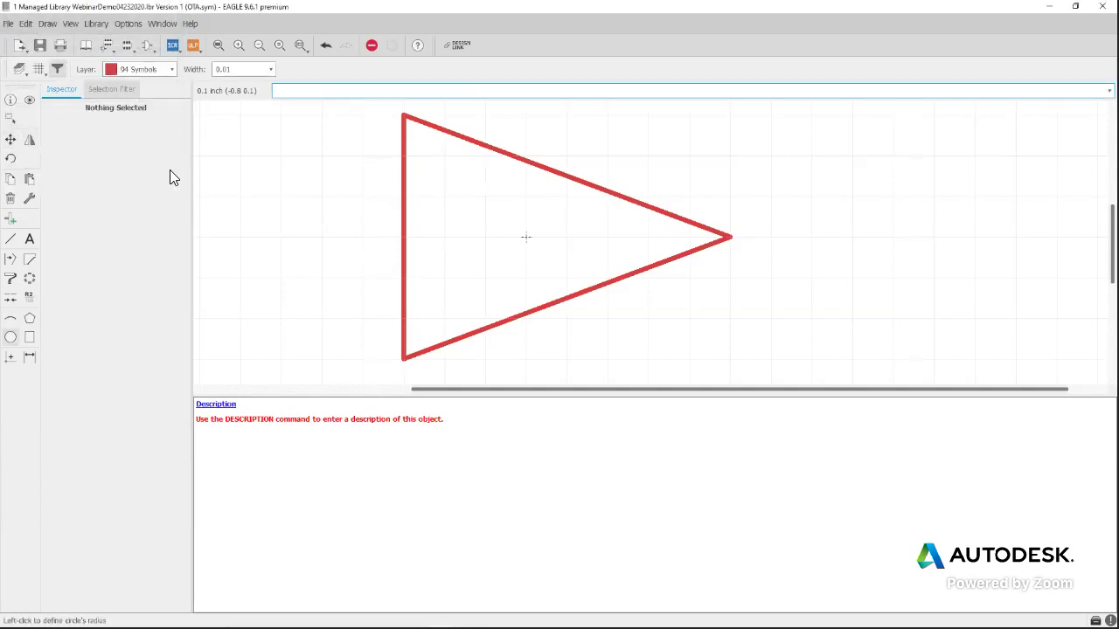
click(11, 338)
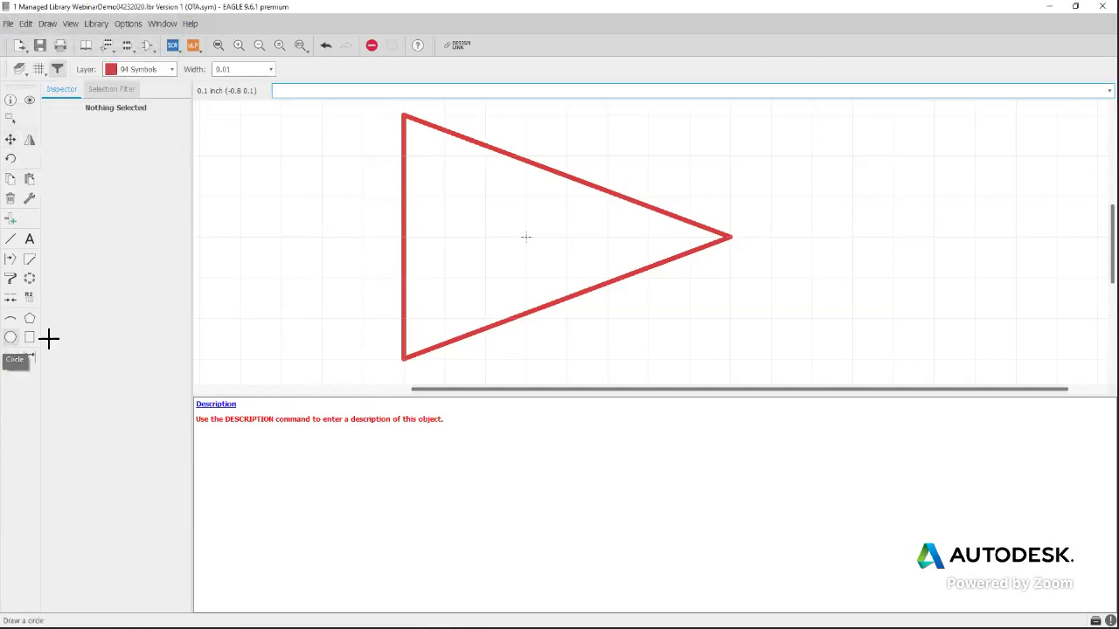
Draw two overlapping circles at the triangle's tip for the current-source output
click(750, 238)
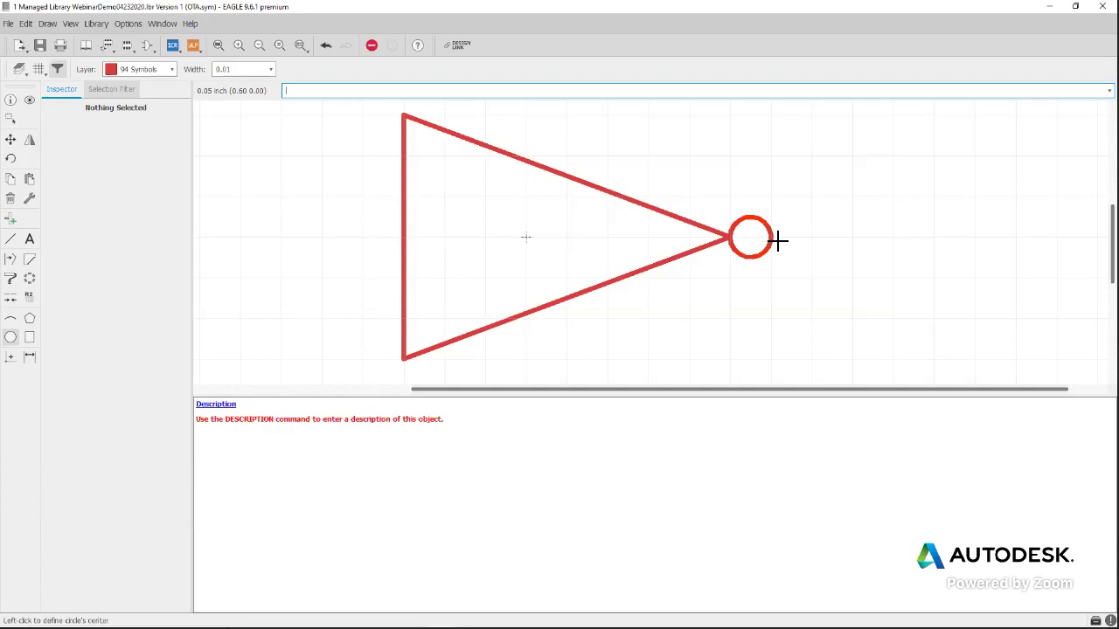
alt+click(792, 237)
alt+click(775, 236)
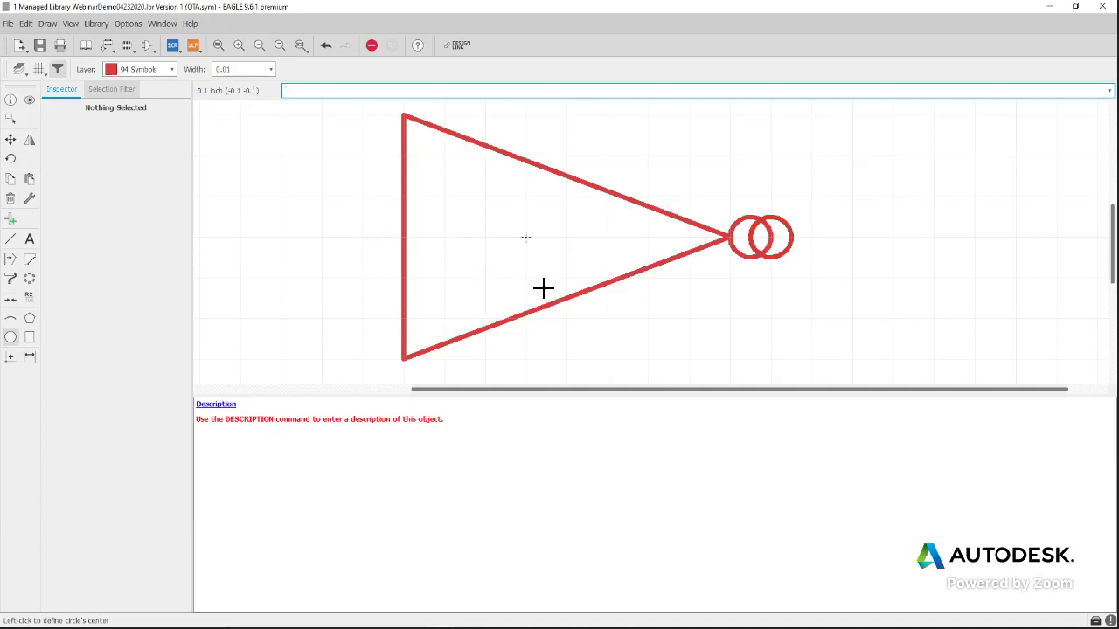
click(10, 238)
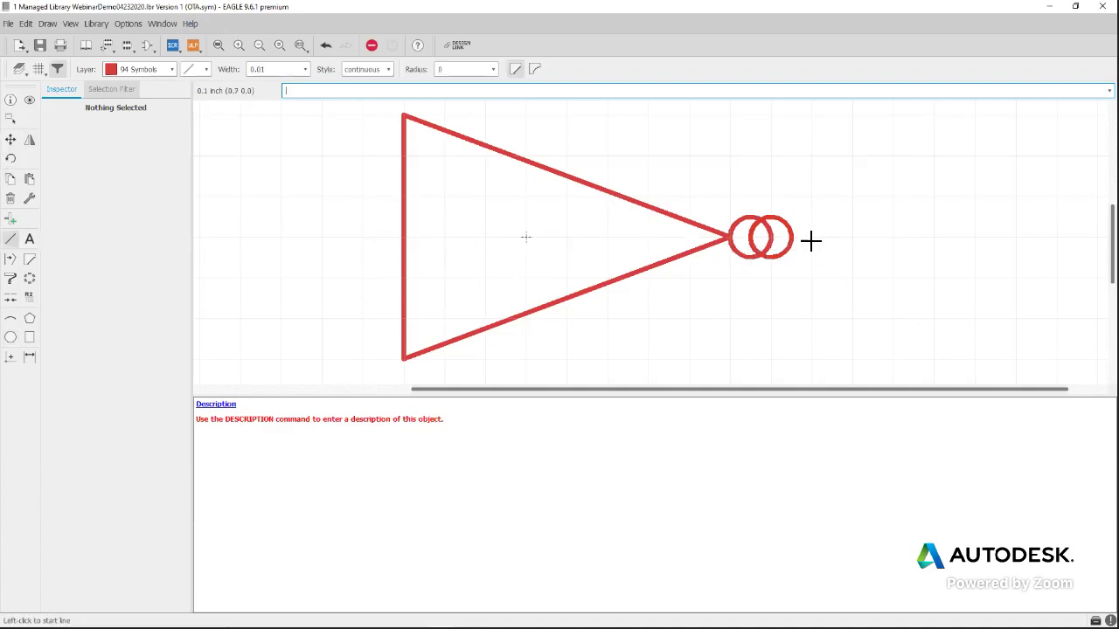
Draw a short horizontal output lead extending right from the double circles
scroll(811, 241, up, 2)
scroll(811, 241, up, 1)
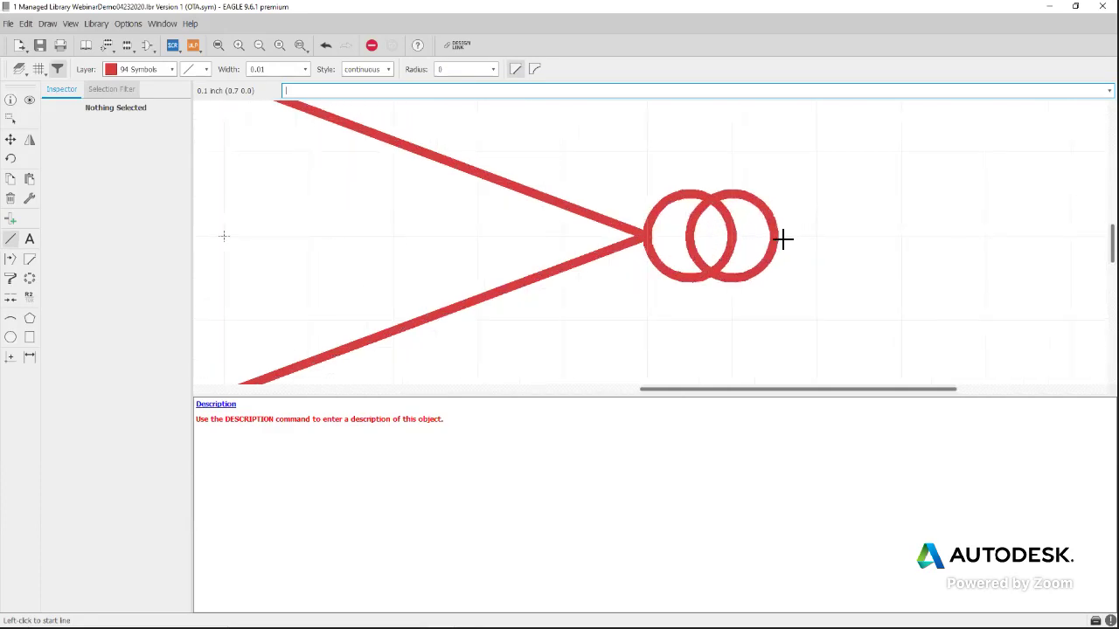
click(779, 237)
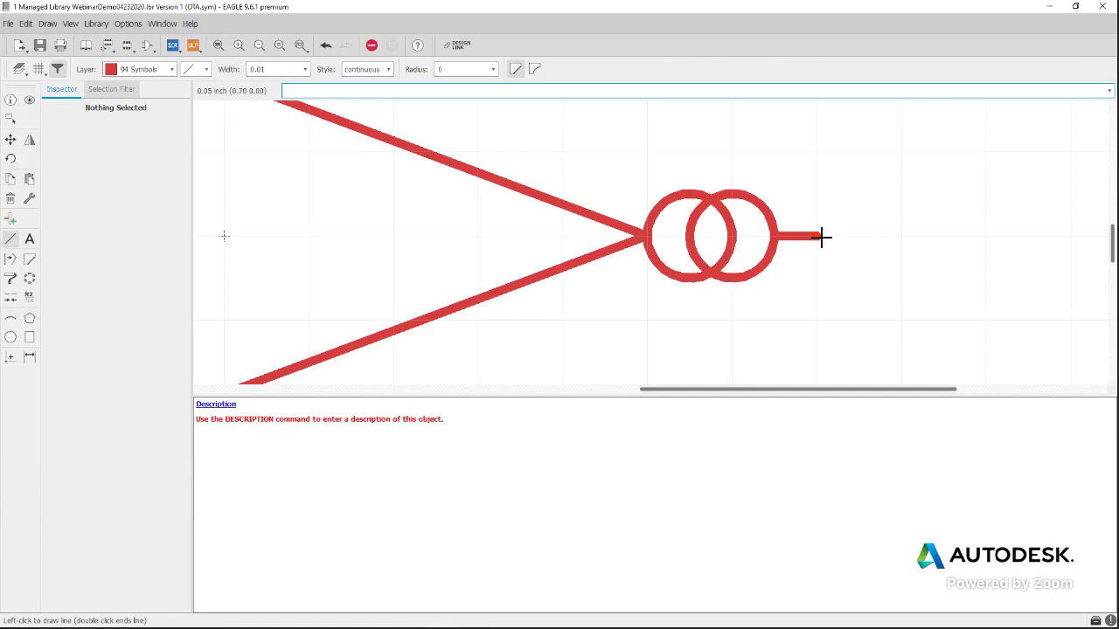
double_click(822, 237)
scroll(732, 200, down, 3)
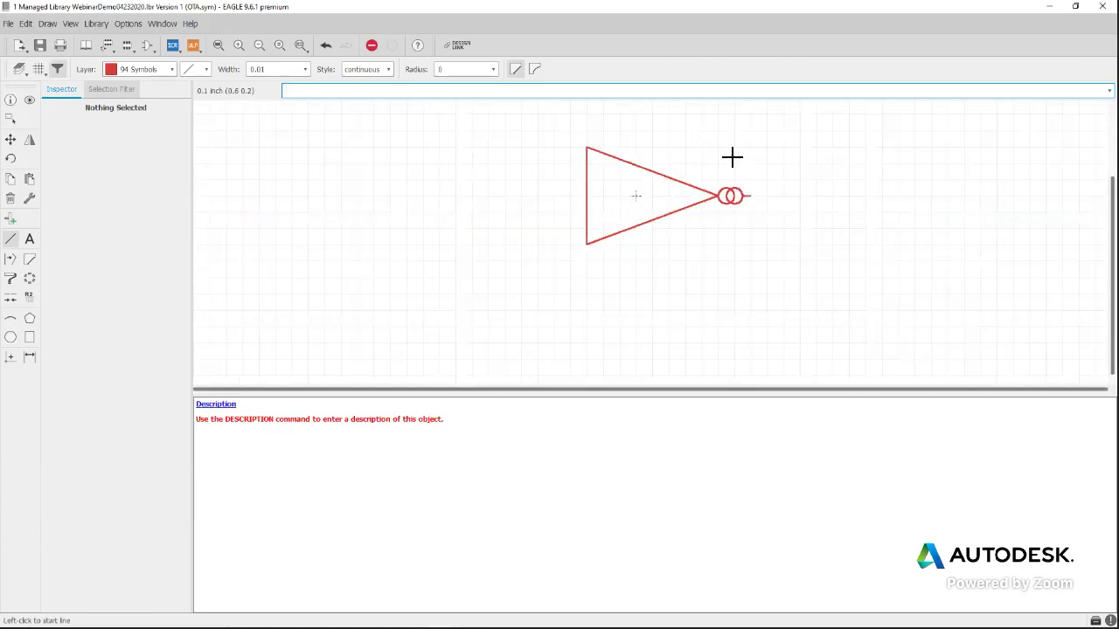
scroll(676, 245, up, 3)
scroll(685, 252, right, 1)
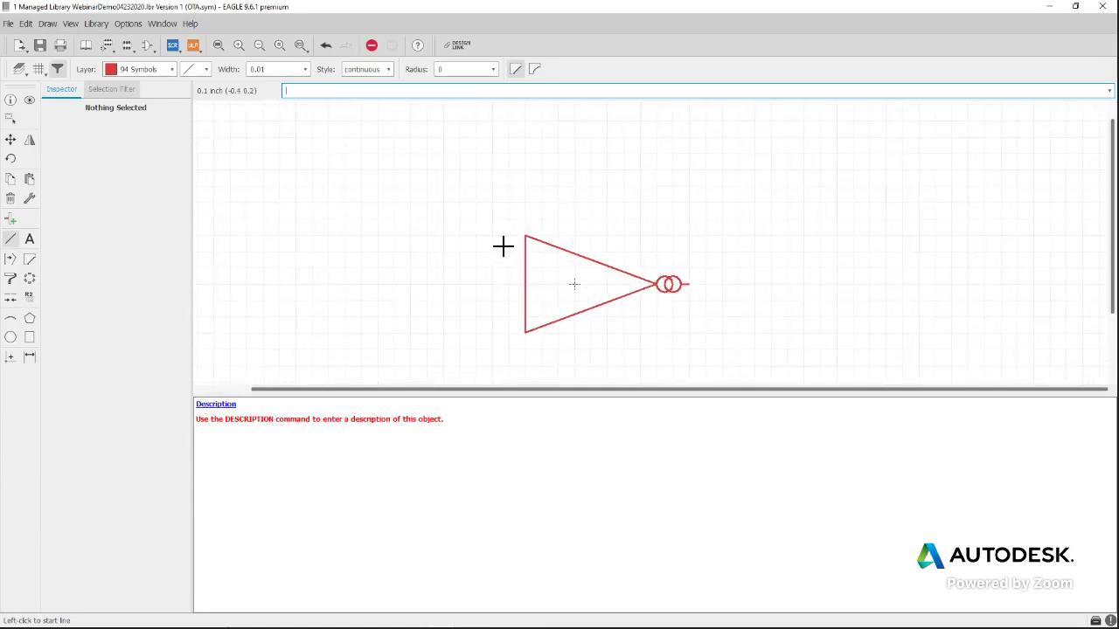
scroll(622, 300, up, 3)
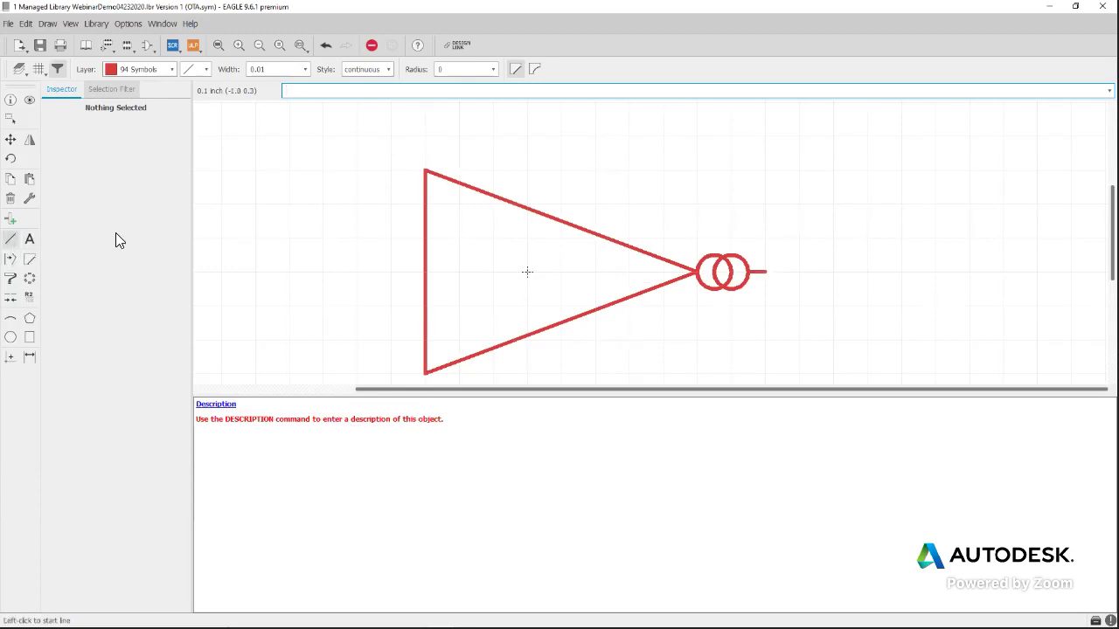
Place three input pins at the triangle's upper, lower and middle left inputs
click(10, 219)
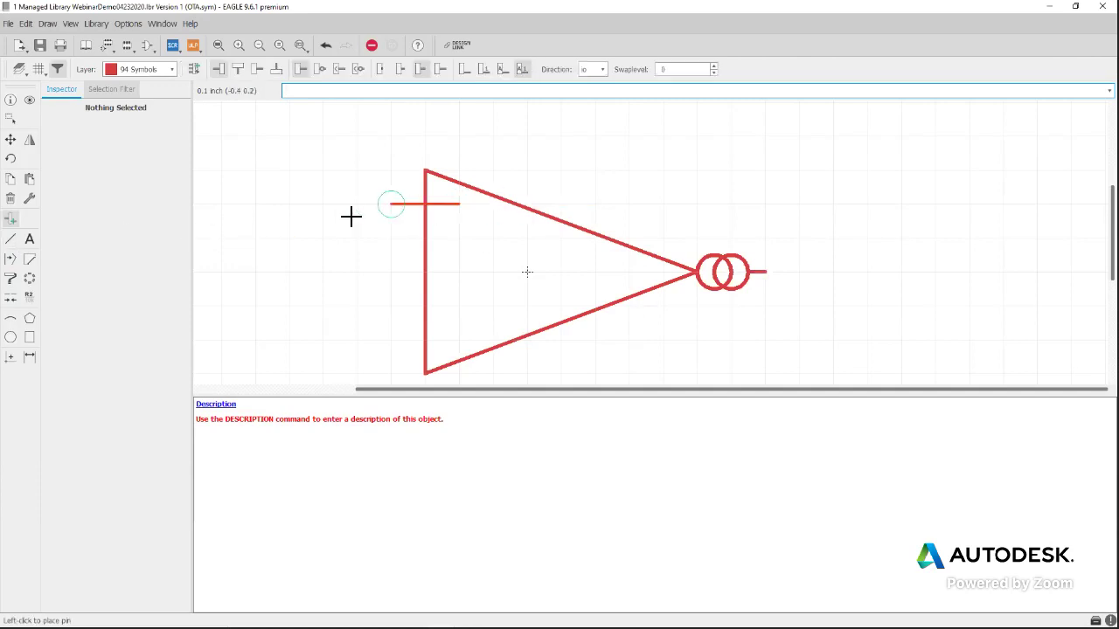
click(364, 215)
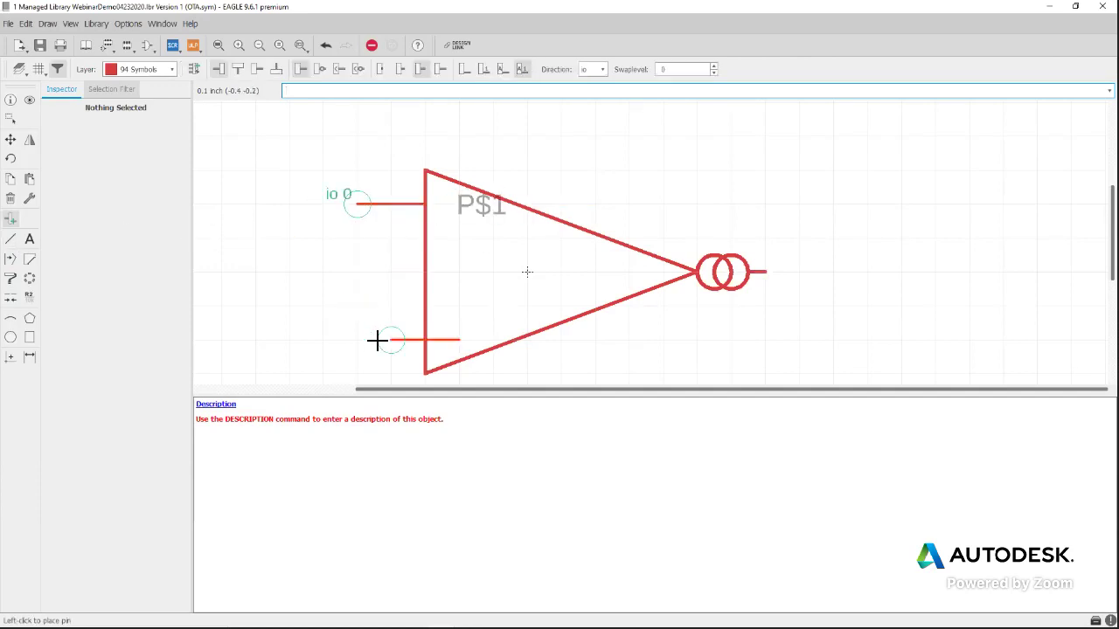
click(356, 340)
click(357, 276)
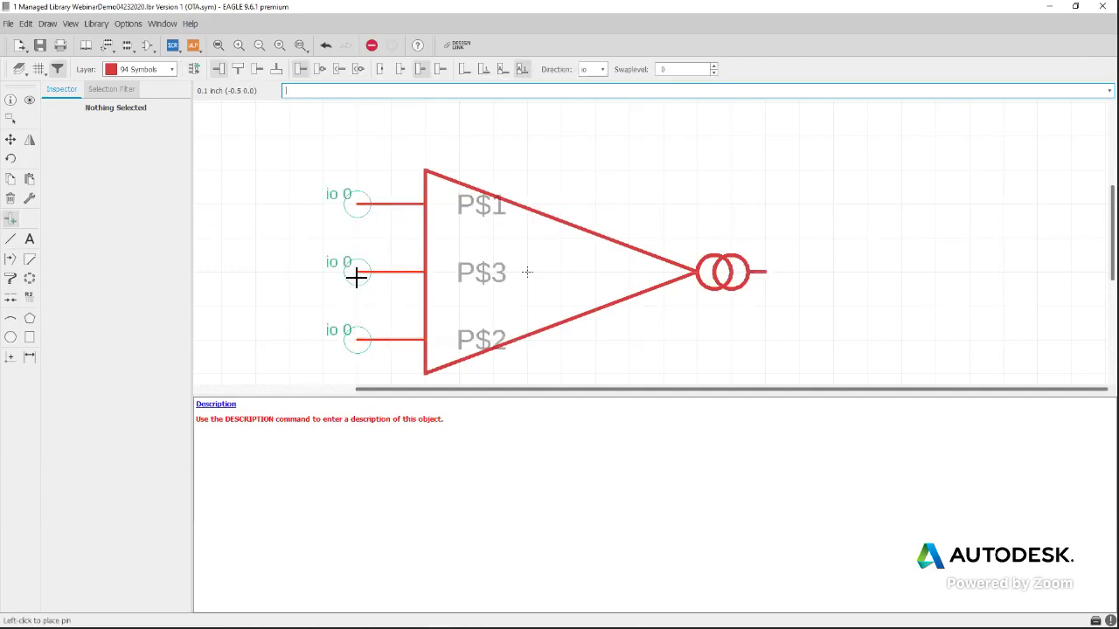
key(Escape)
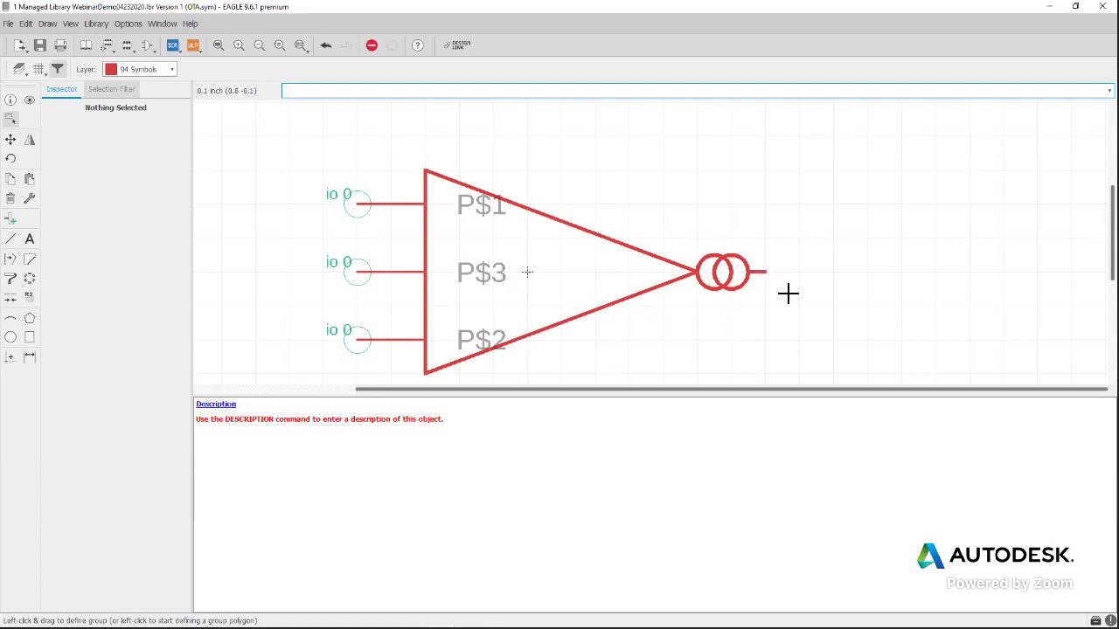
Place a rotated output pin P$4 beyond the current source, then minimize EAGLE
click(11, 219)
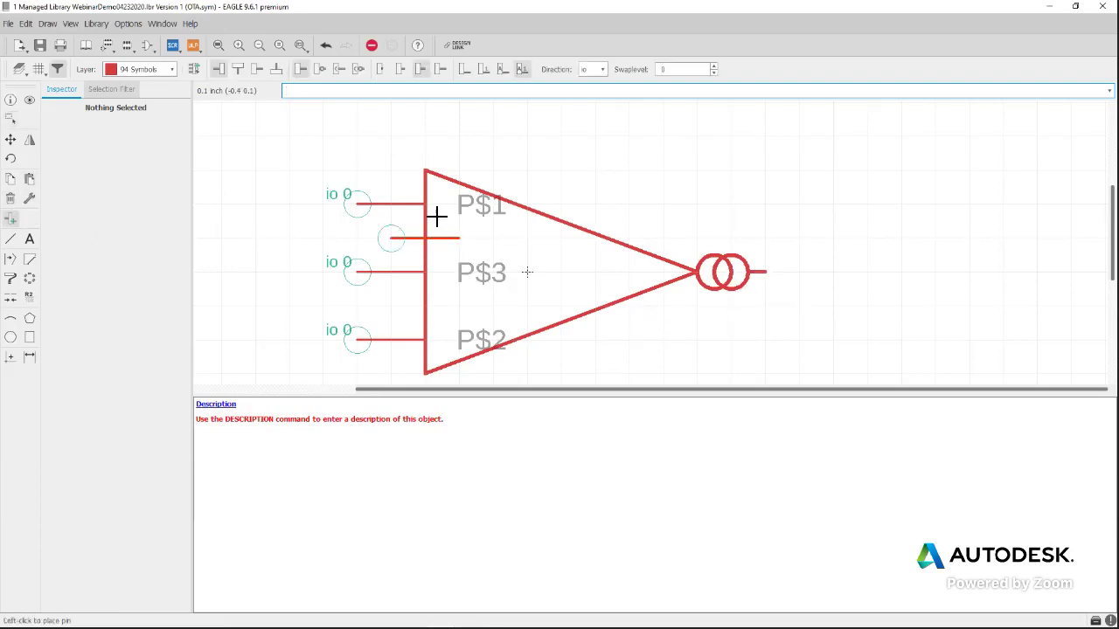
right_click(867, 218)
right_click(866, 218)
click(836, 272)
key(Escape)
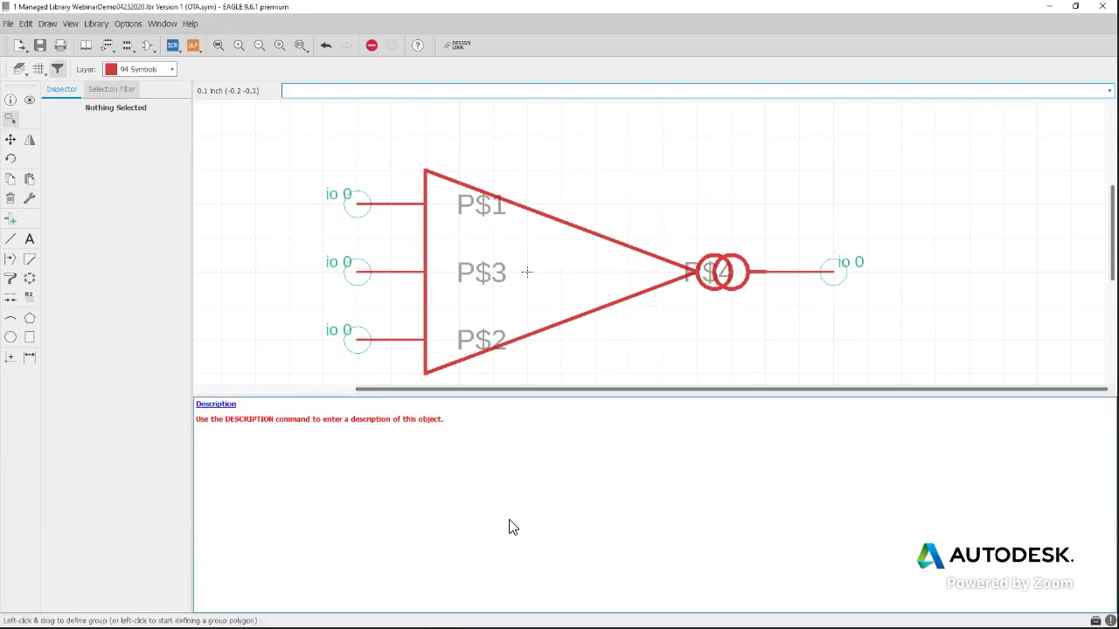
click(1049, 6)
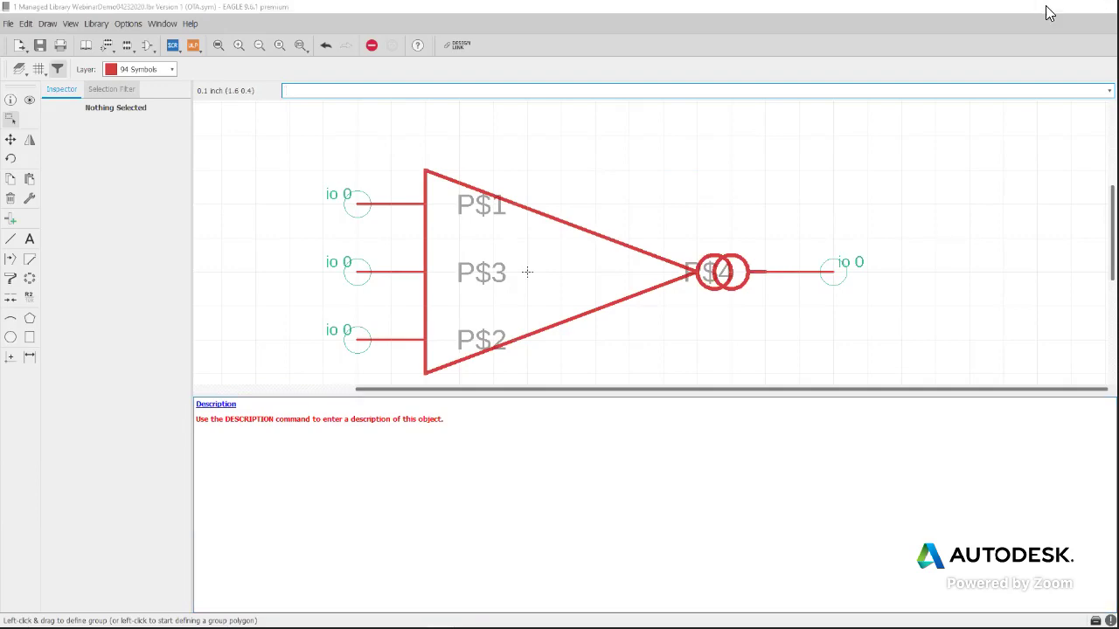
click(413, 616)
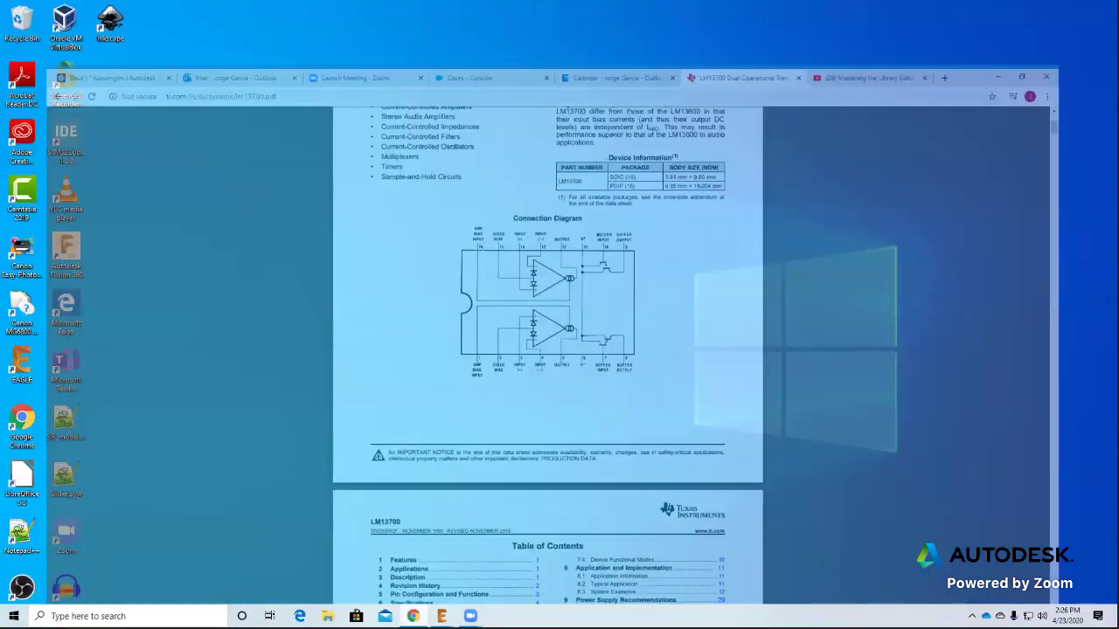
click(1050, 9)
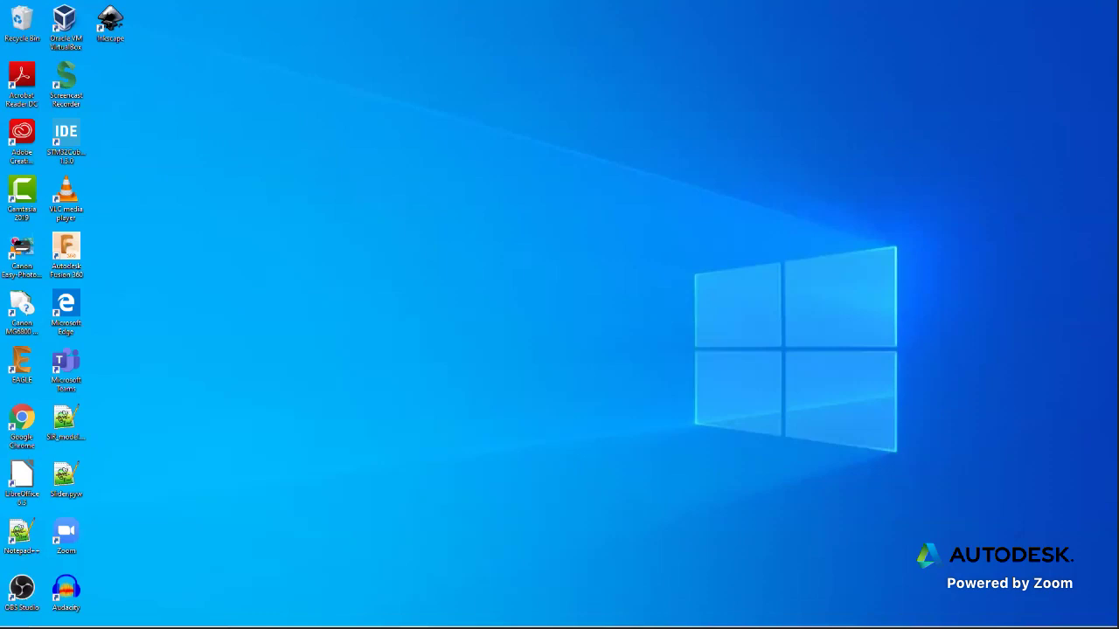
mouse_move(443, 615)
click(479, 581)
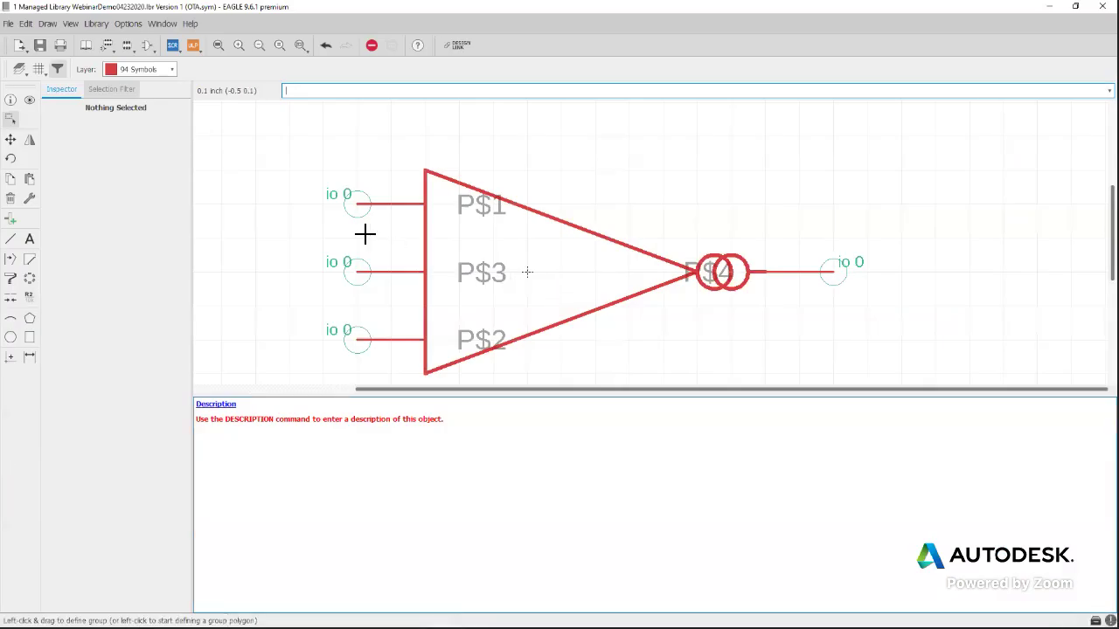
Draw the upper diode triangle with its cathode bar inside the triangle's left edge
click(11, 240)
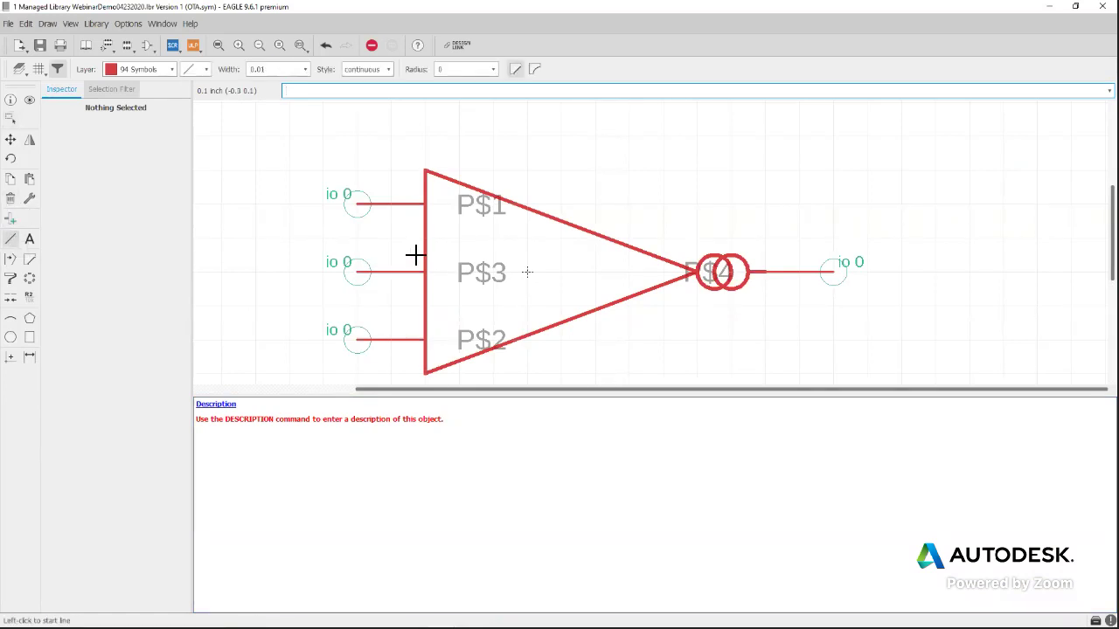
click(409, 256)
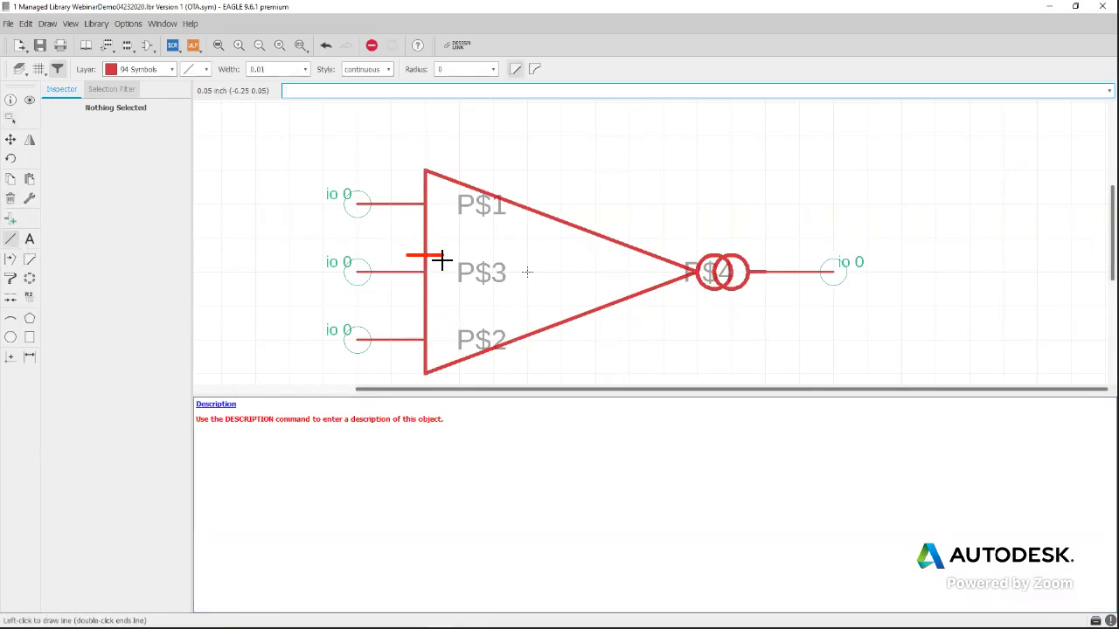
click(443, 257)
click(425, 226)
click(408, 255)
key(Escape)
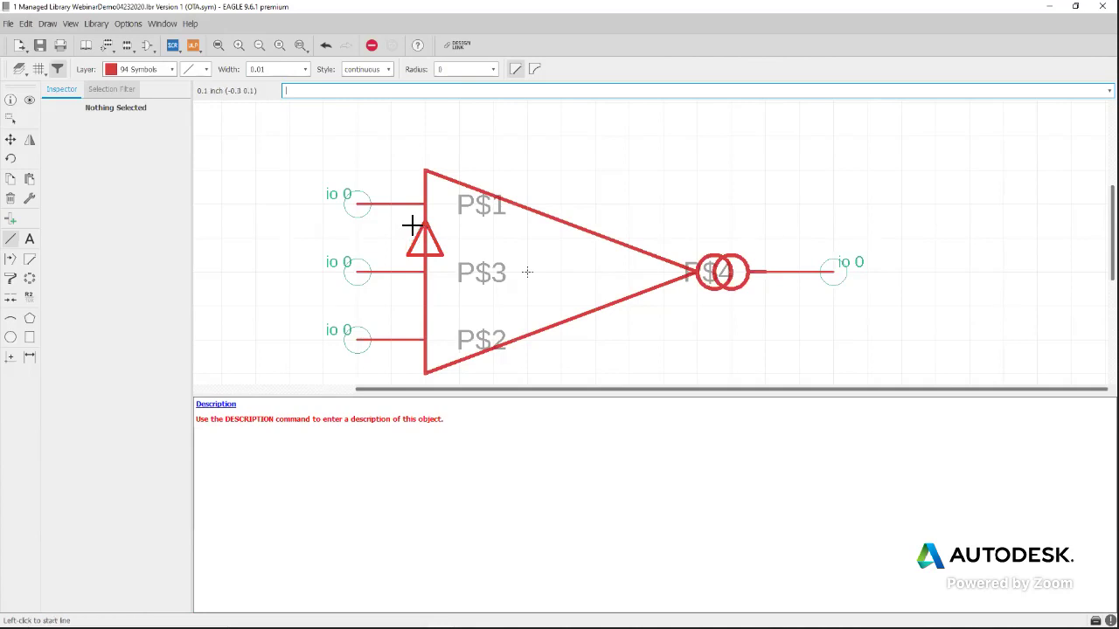
click(410, 225)
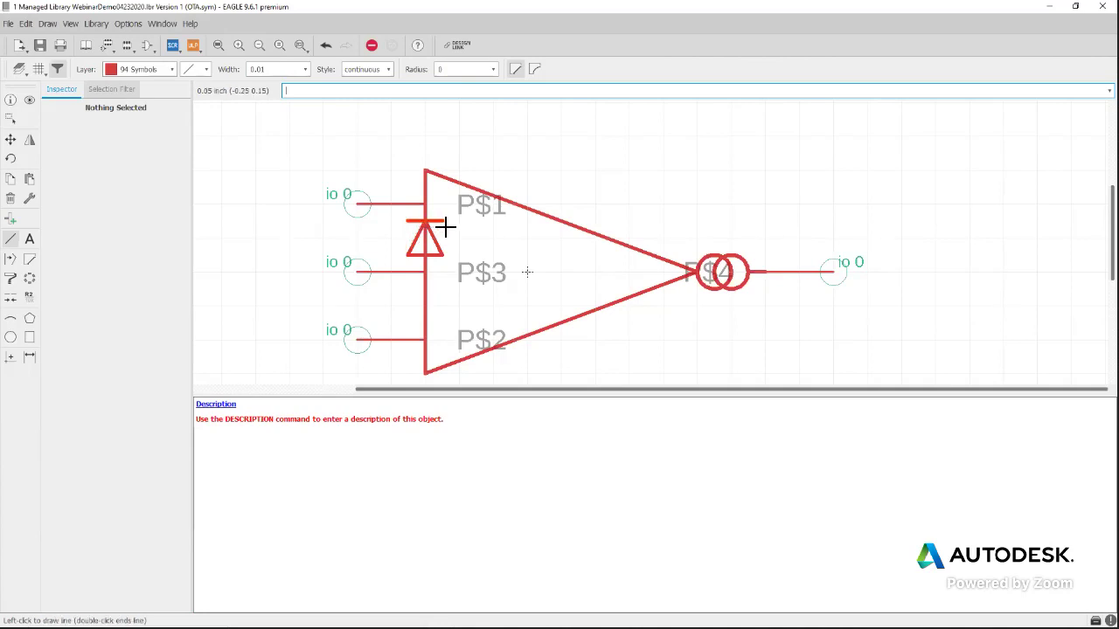
double_click(445, 227)
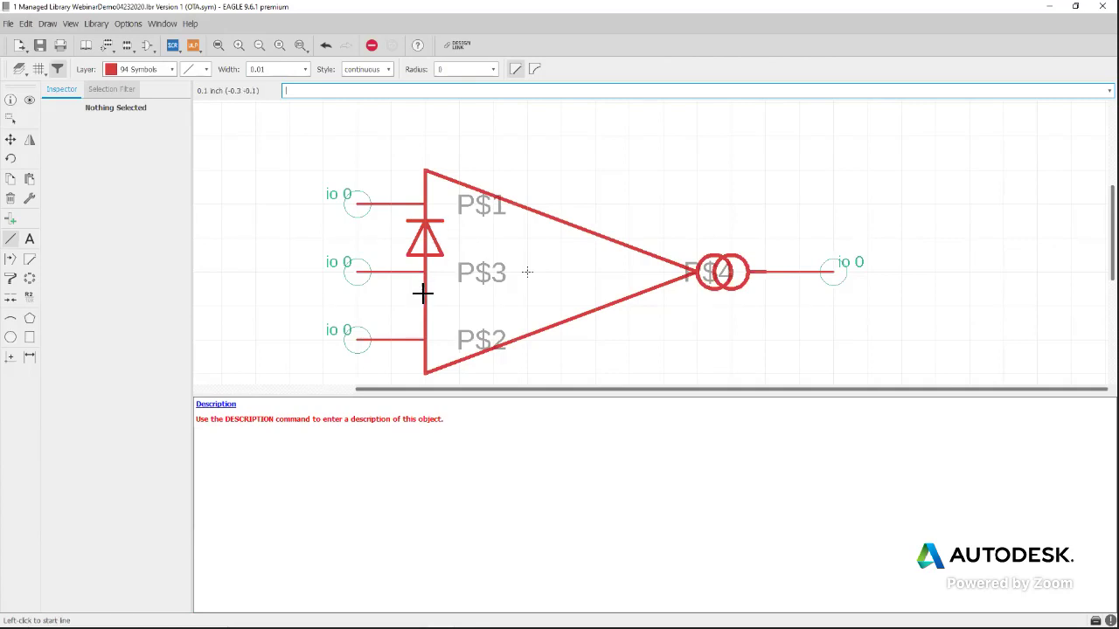
Draw the lower, opposing diode triangle with its cathode bar beneath it
click(407, 289)
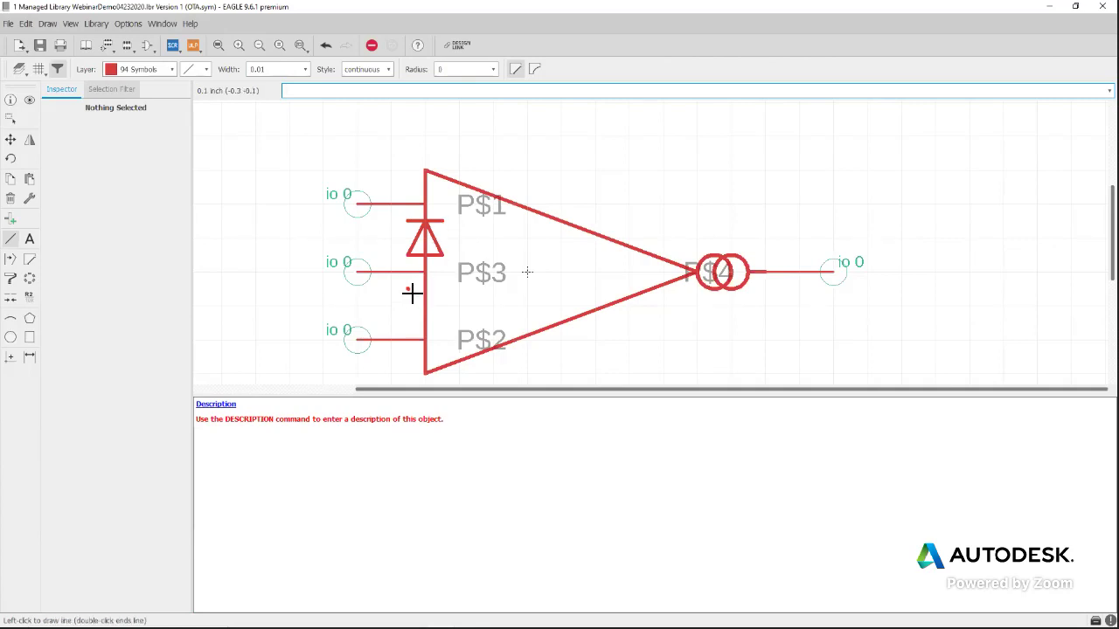
click(445, 289)
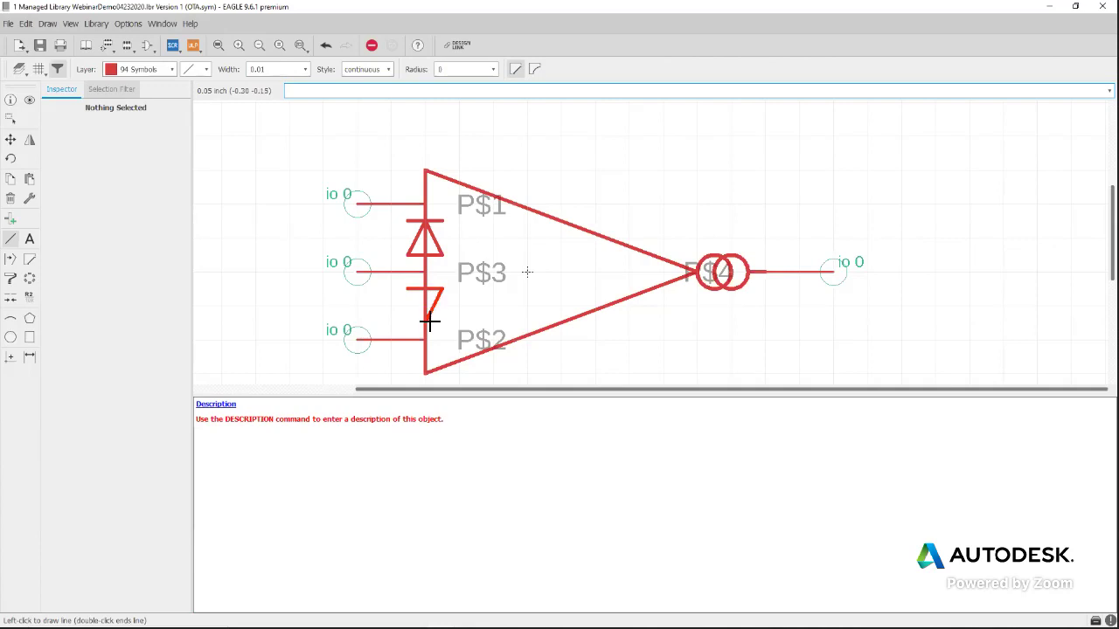
click(425, 321)
double_click(411, 297)
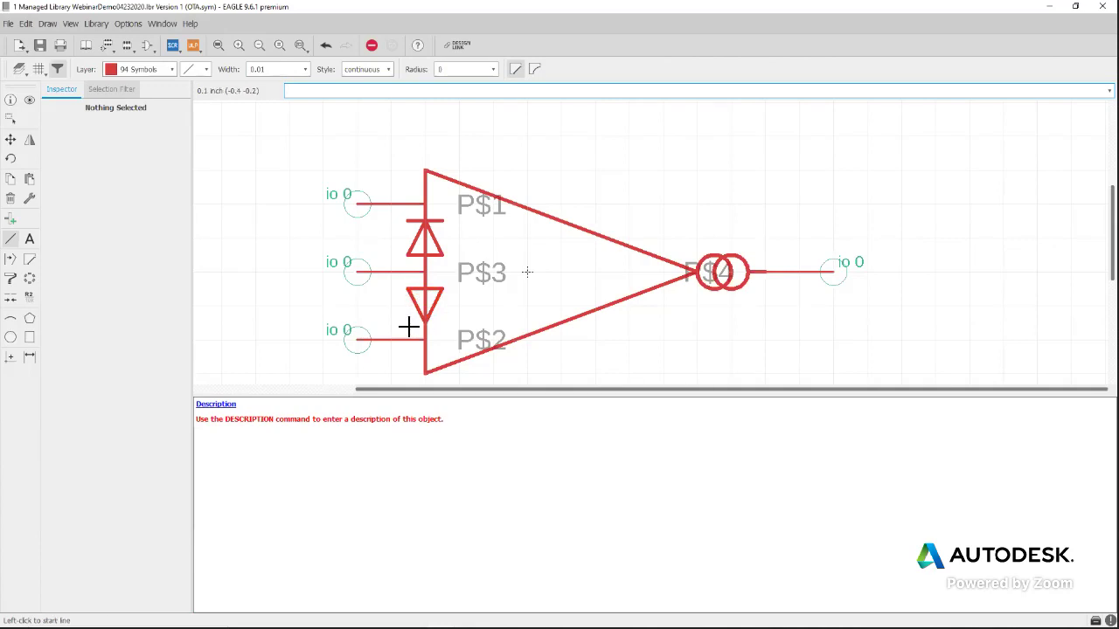
alt+click(408, 323)
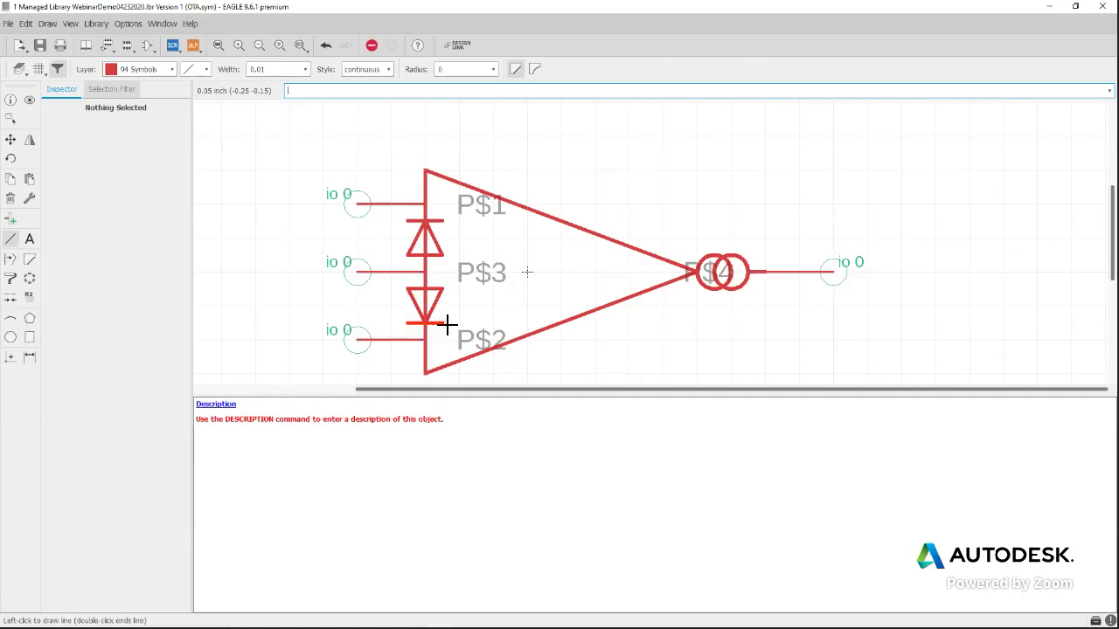
double_click(447, 324)
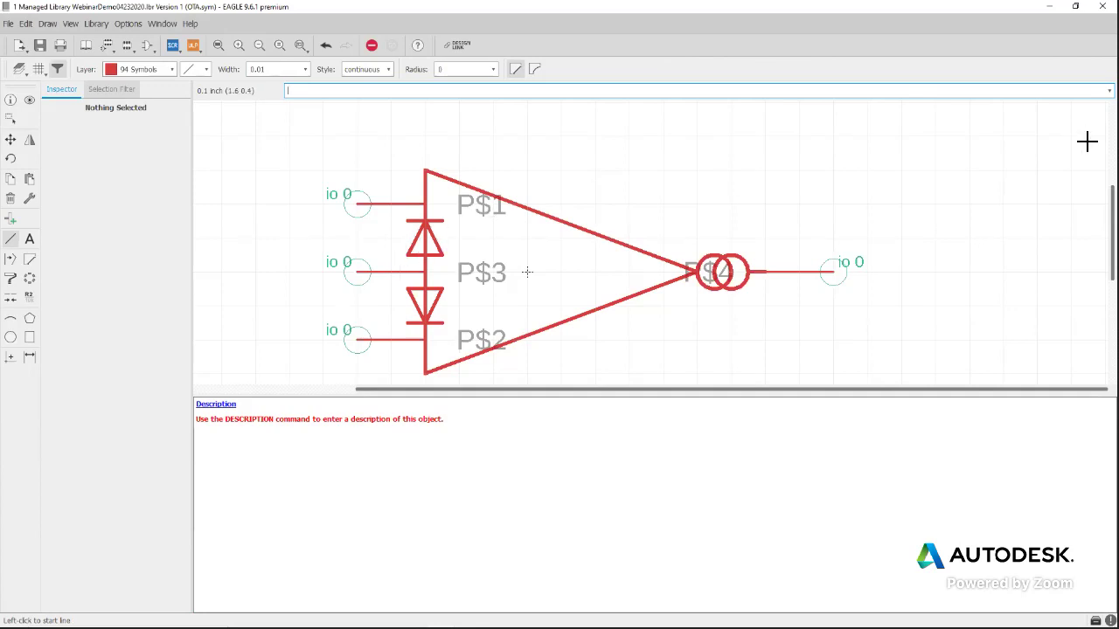
Replace the old segment between the two diodes with a new connecting wire
click(10, 198)
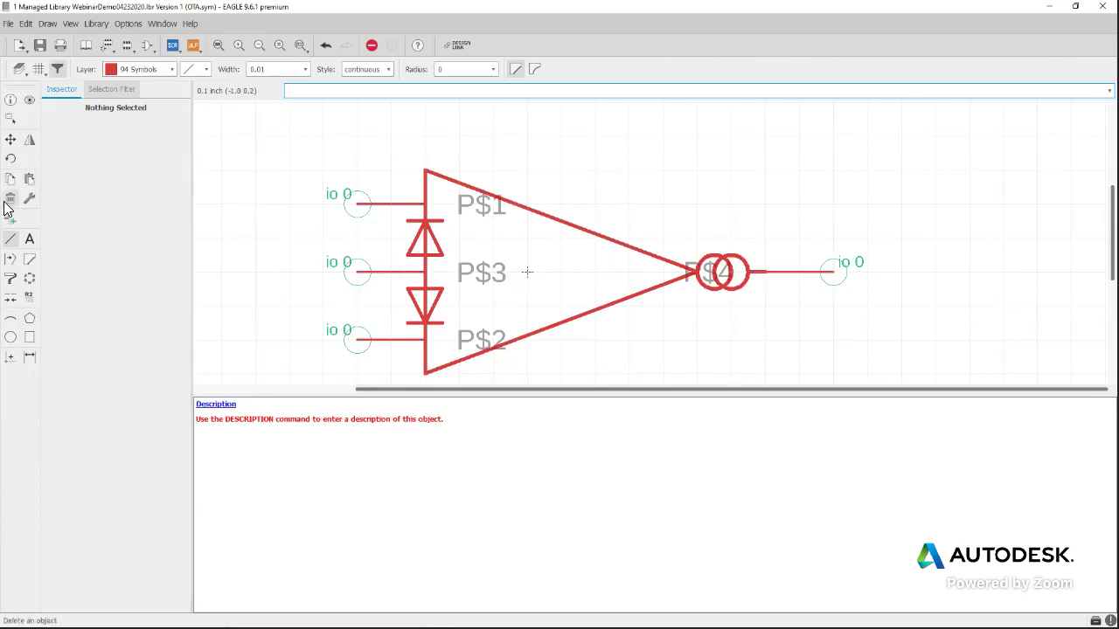
click(426, 260)
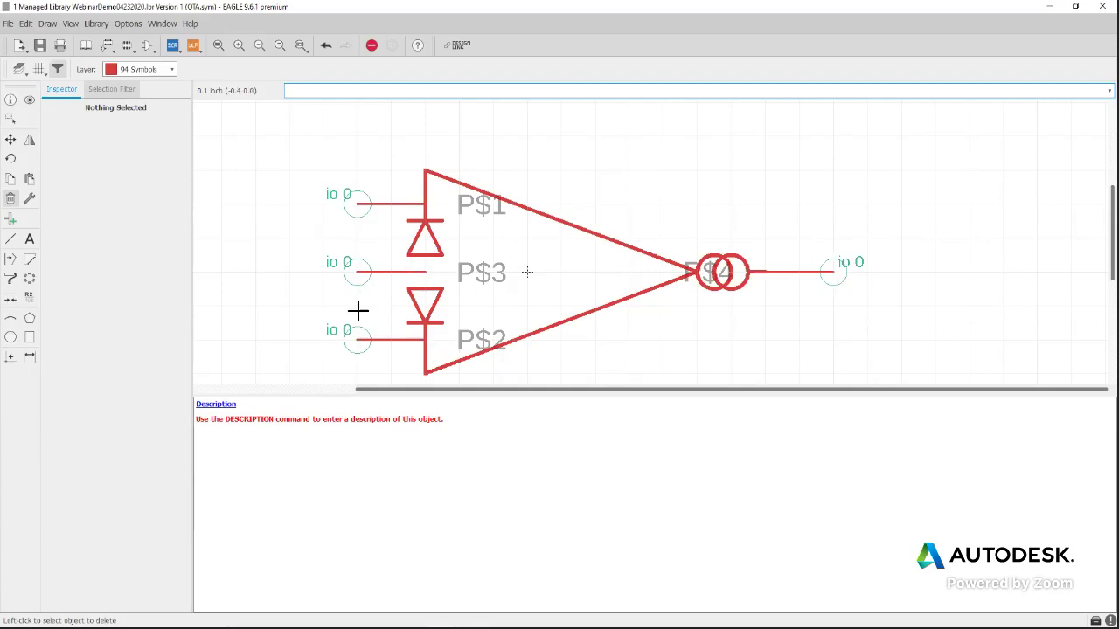
click(11, 239)
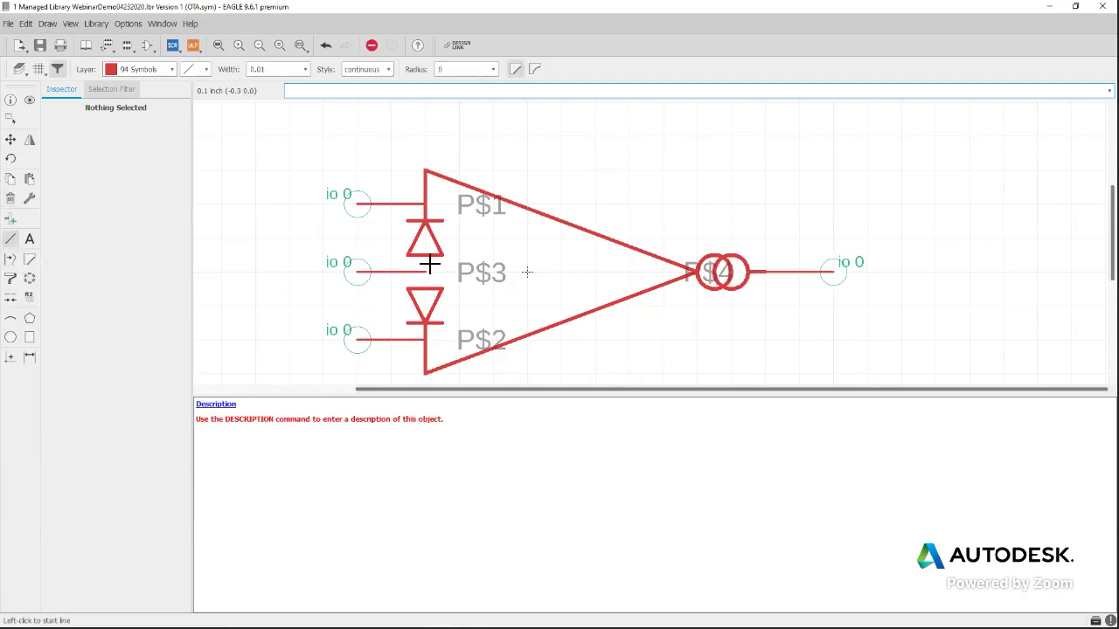
click(429, 257)
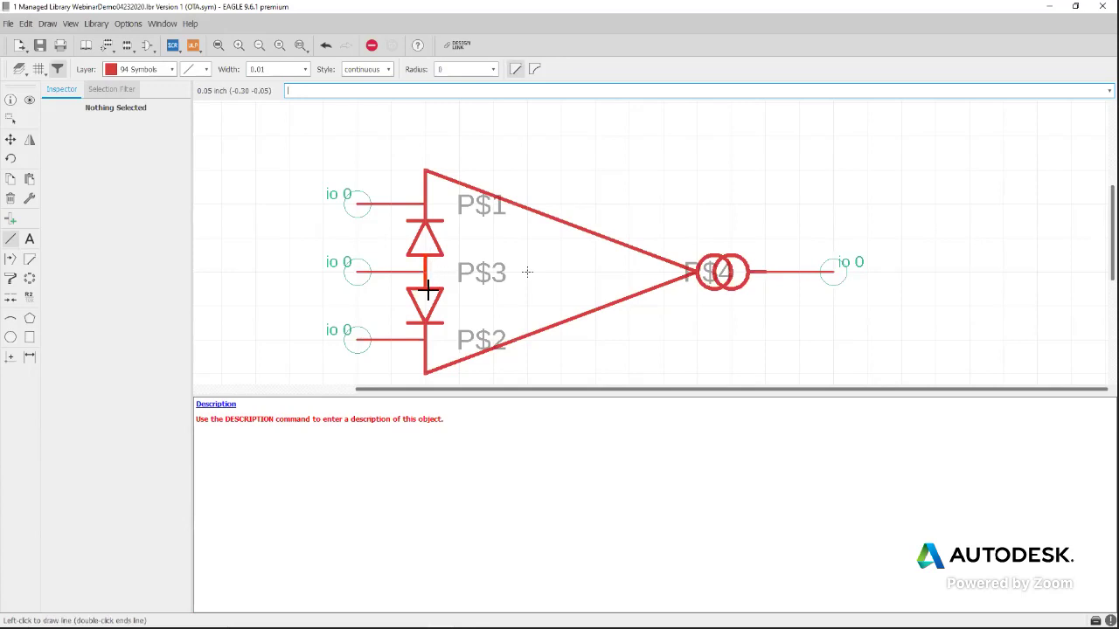
double_click(428, 290)
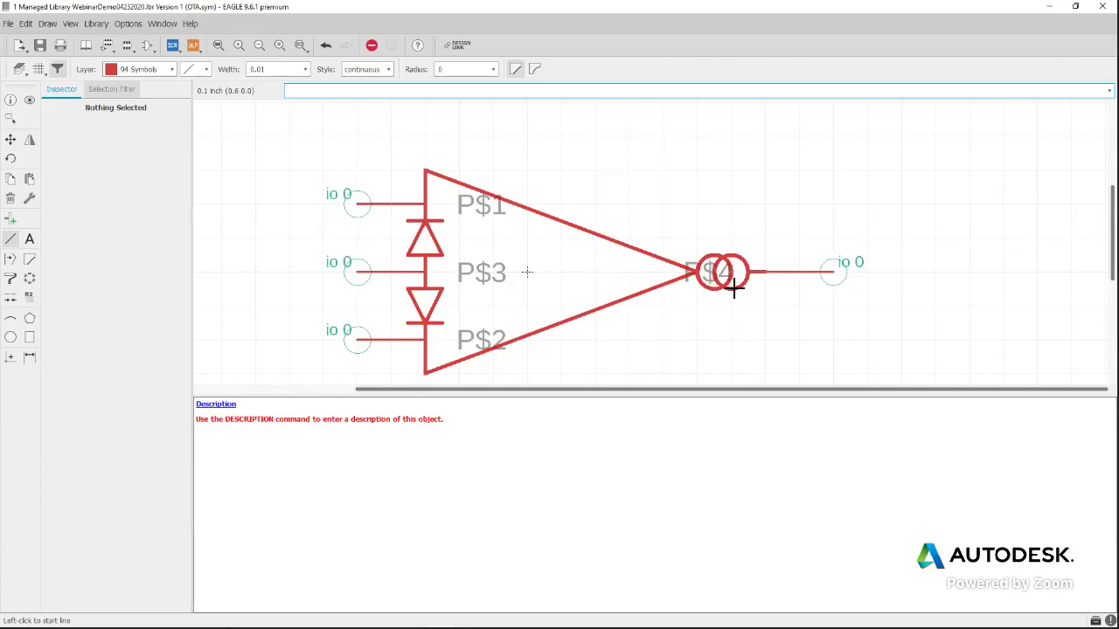
click(10, 198)
Delete both old current-source circles and the short lead beside the output pin
click(730, 261)
click(730, 261)
click(751, 273)
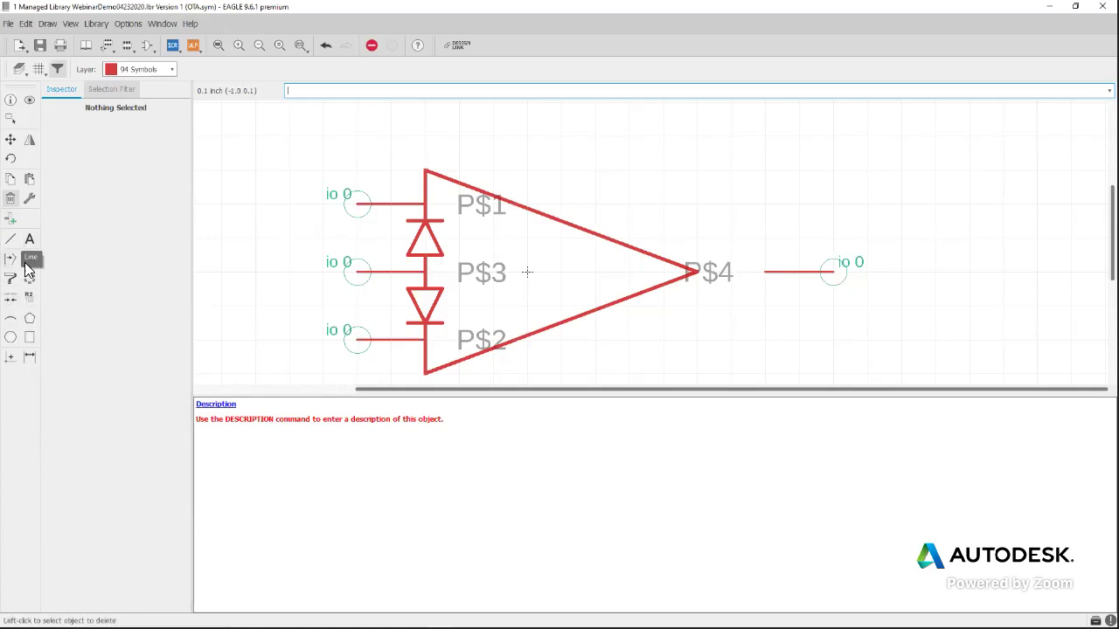
Draw two overlapping circles by the output pin end on the finer alternate grid
click(12, 340)
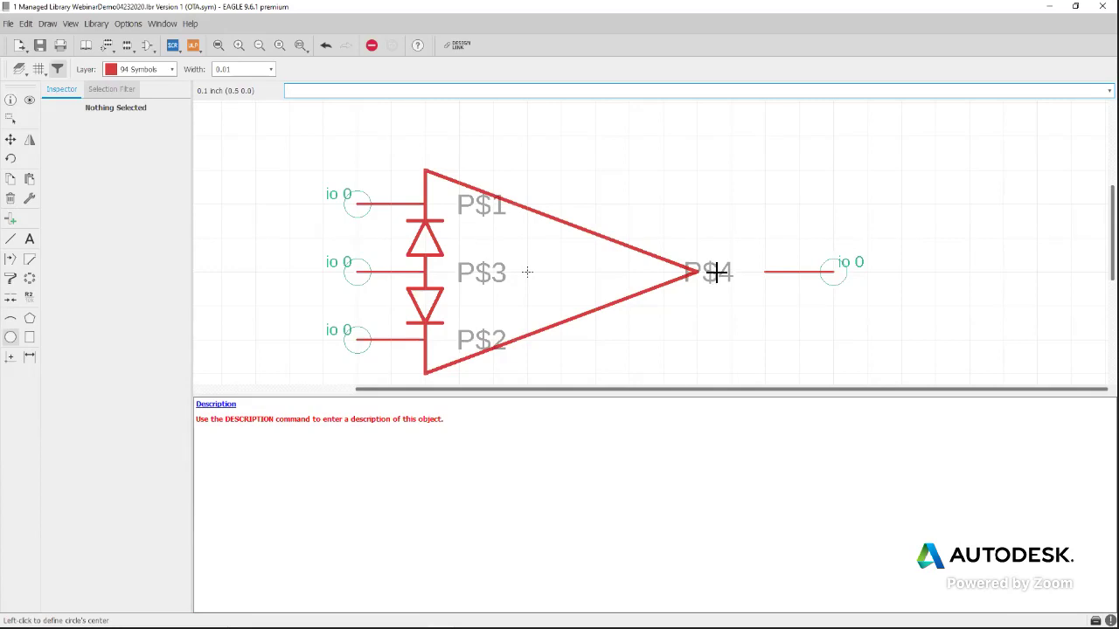
click(716, 274)
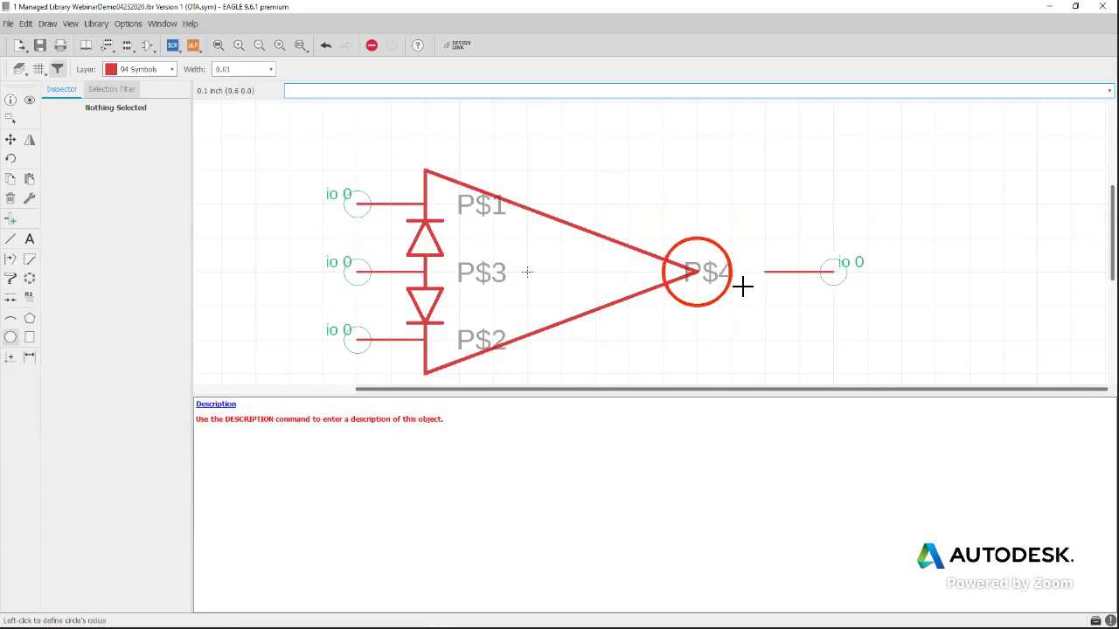
key(Escape)
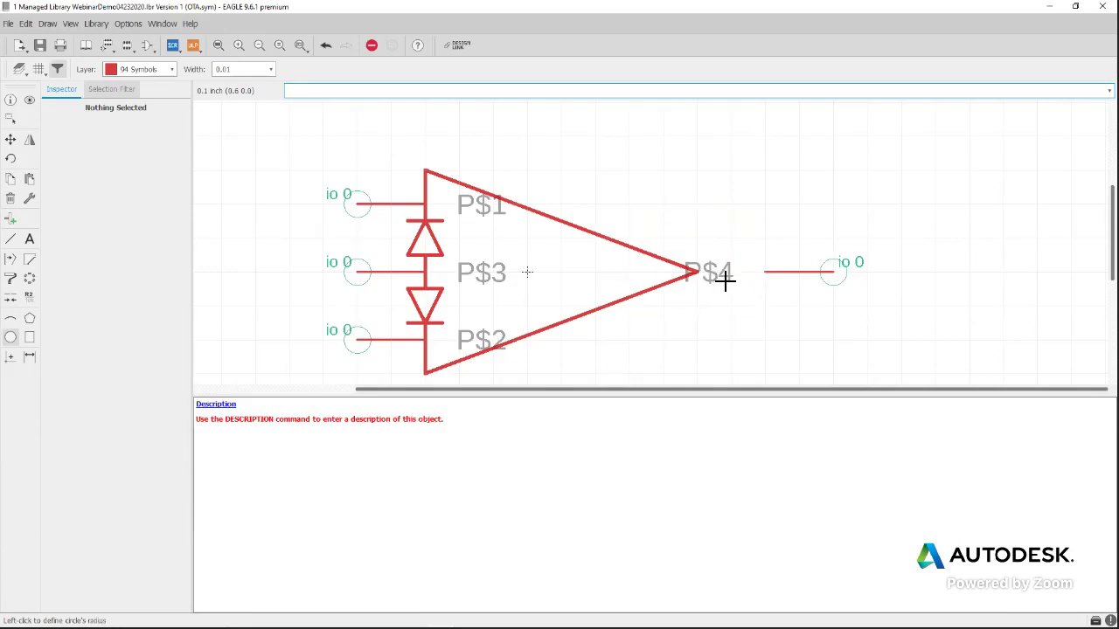
click(717, 274)
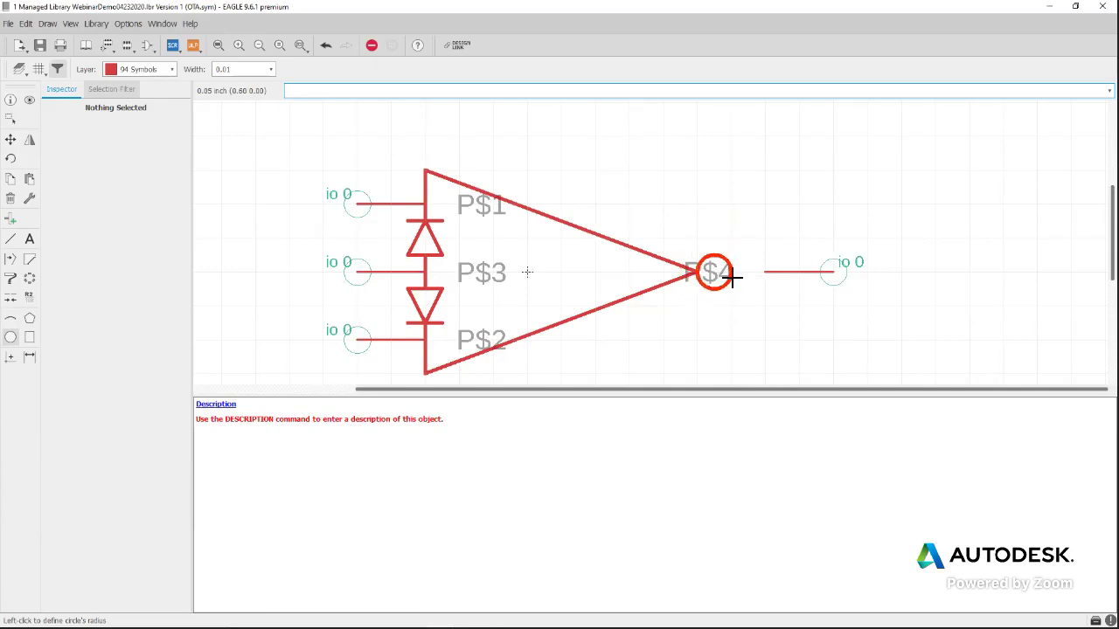
key(Escape)
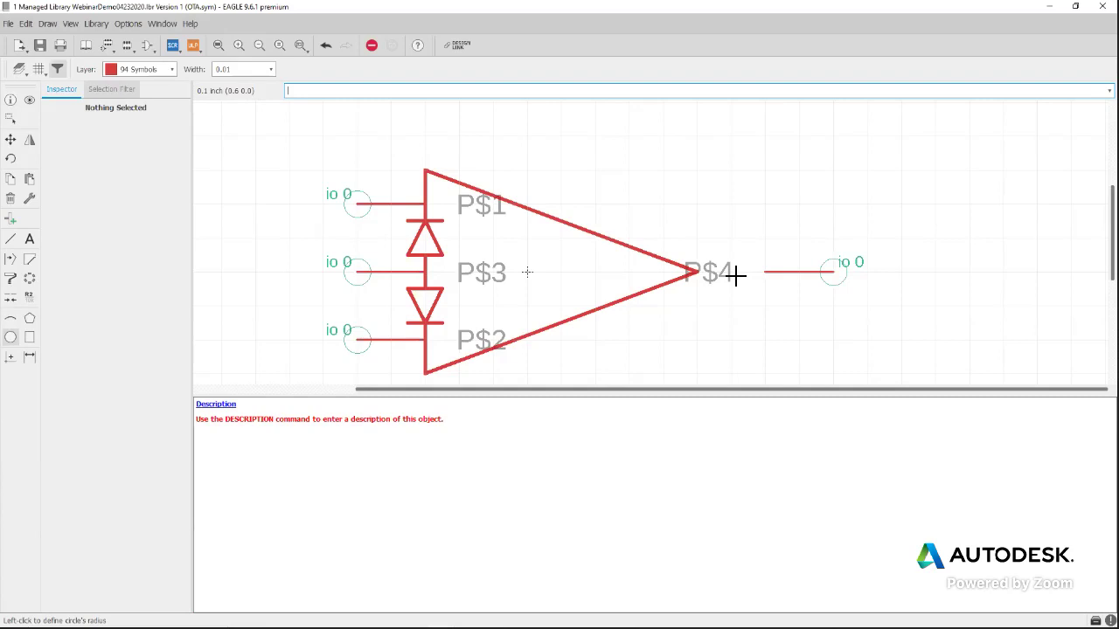
click(722, 276)
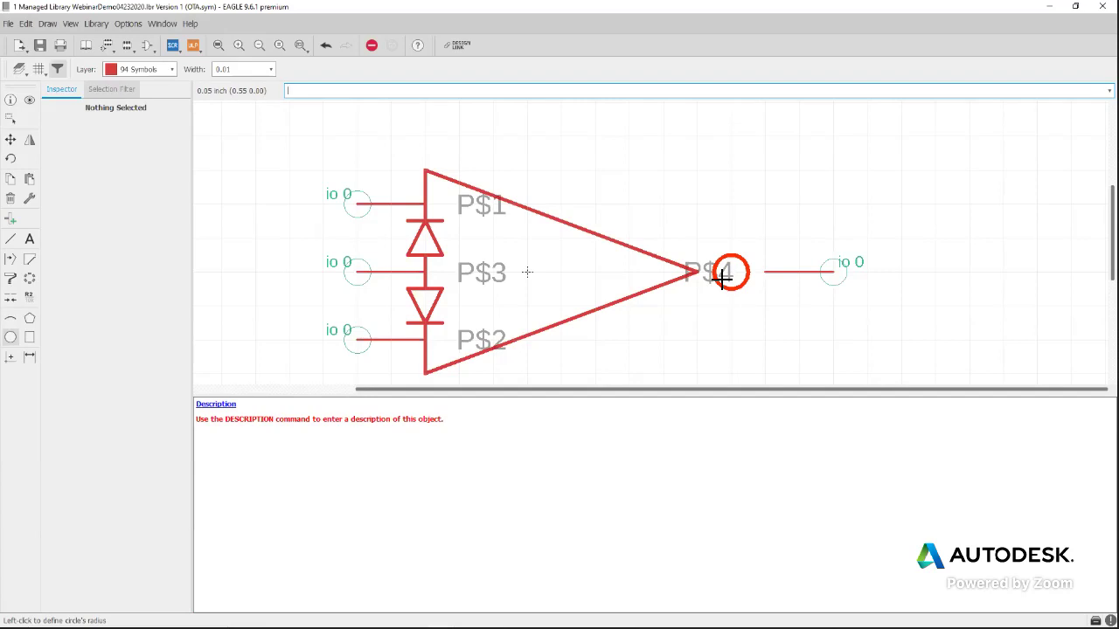
key(alt)
click(766, 273)
key(Escape)
click(750, 276)
click(746, 283)
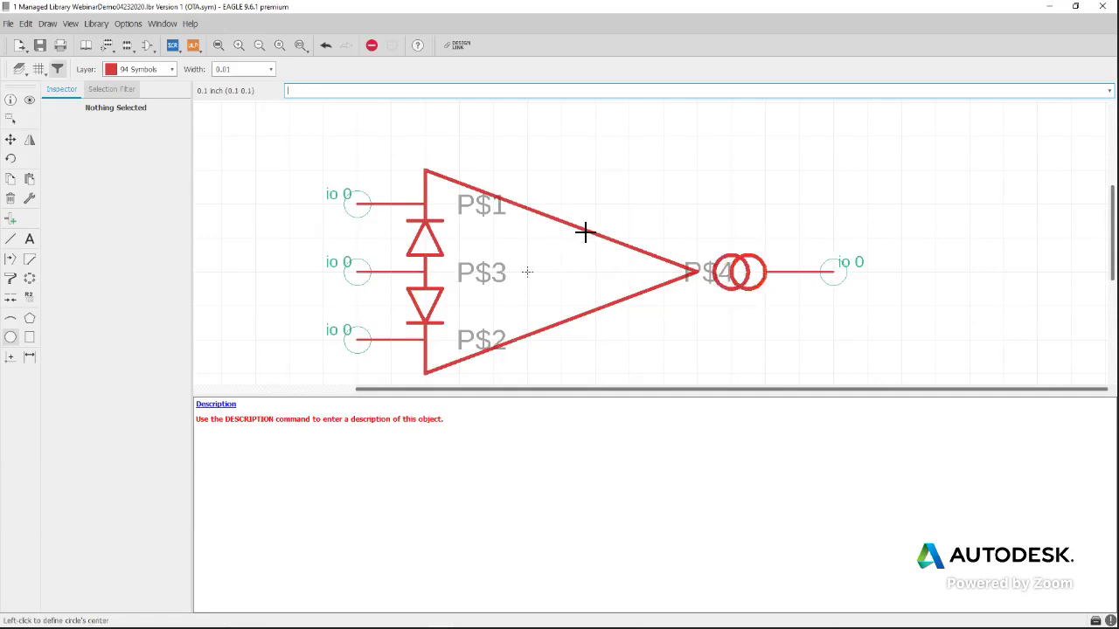
key(Escape)
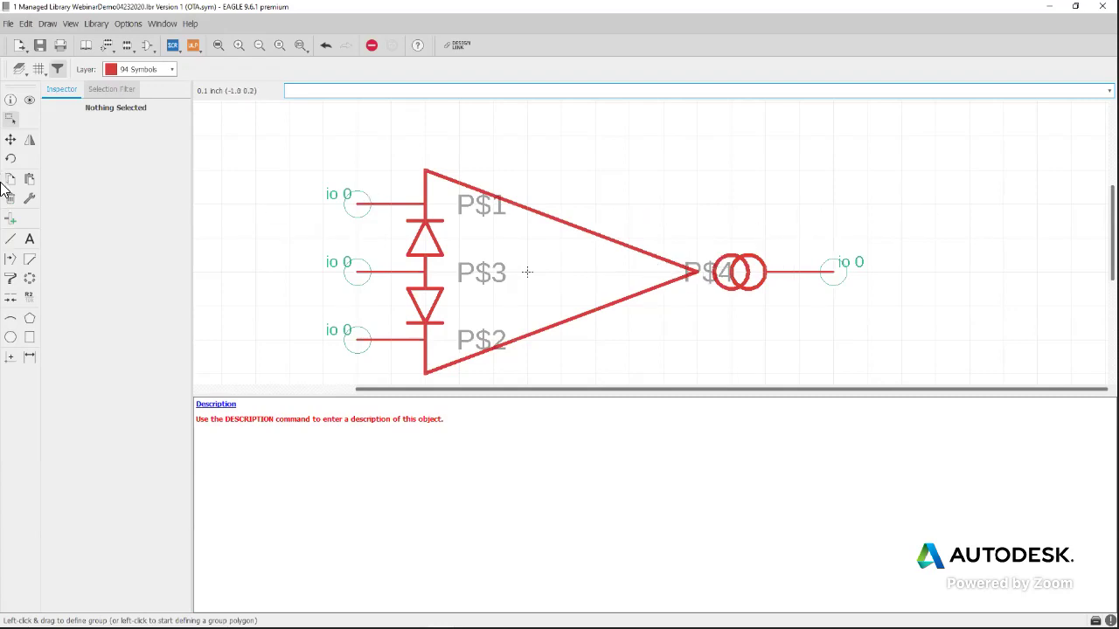
click(11, 239)
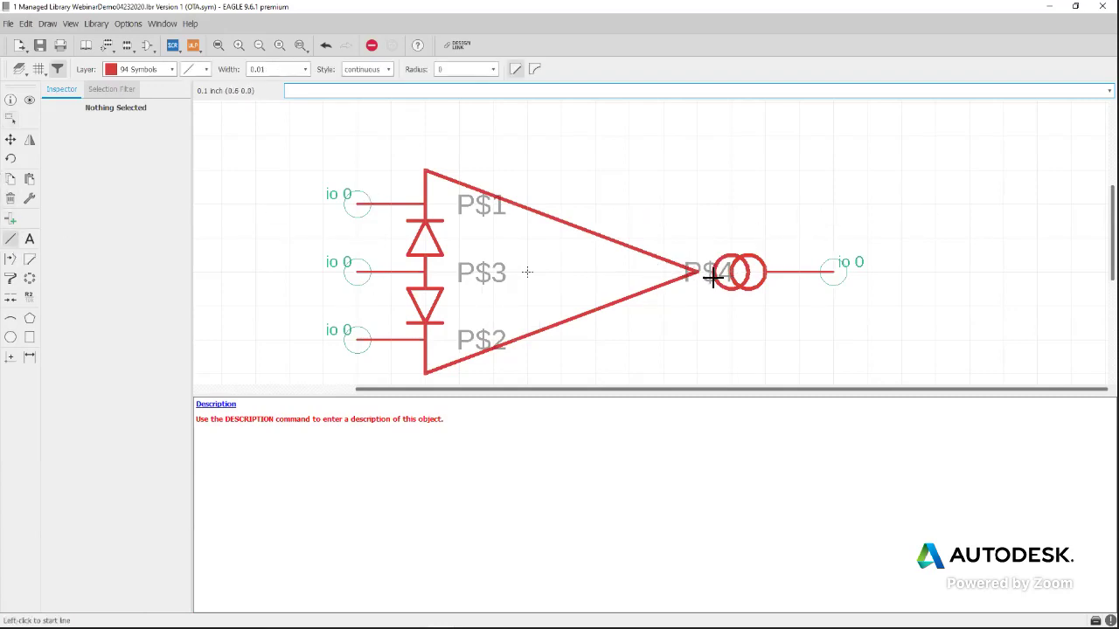
Draw a short vertical line up from the top of the double circle
click(705, 273)
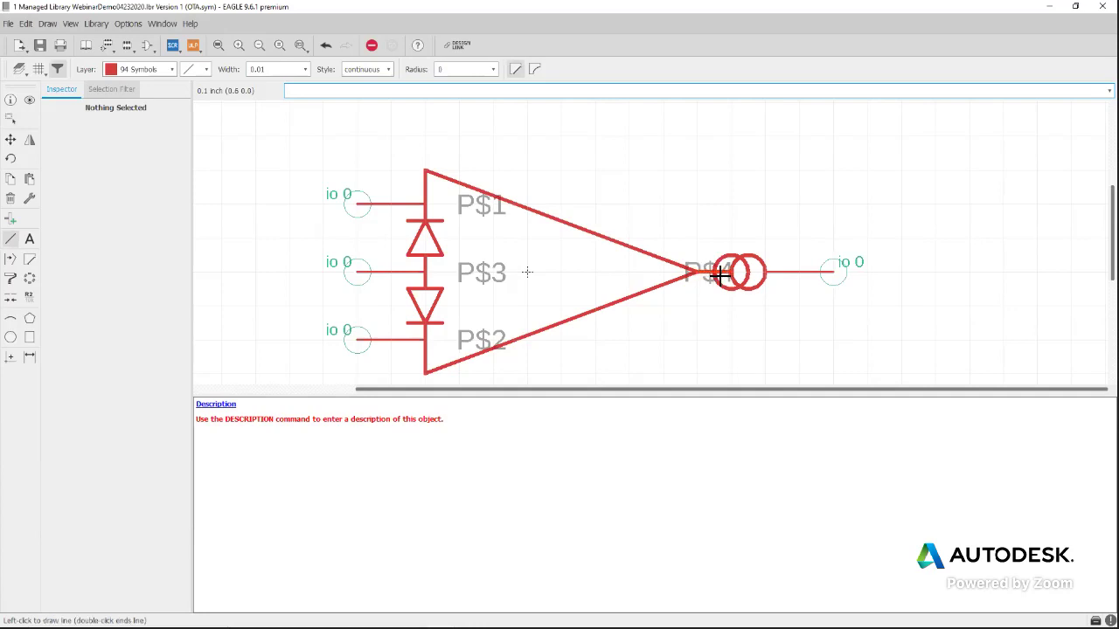
key(alt)
key(Escape)
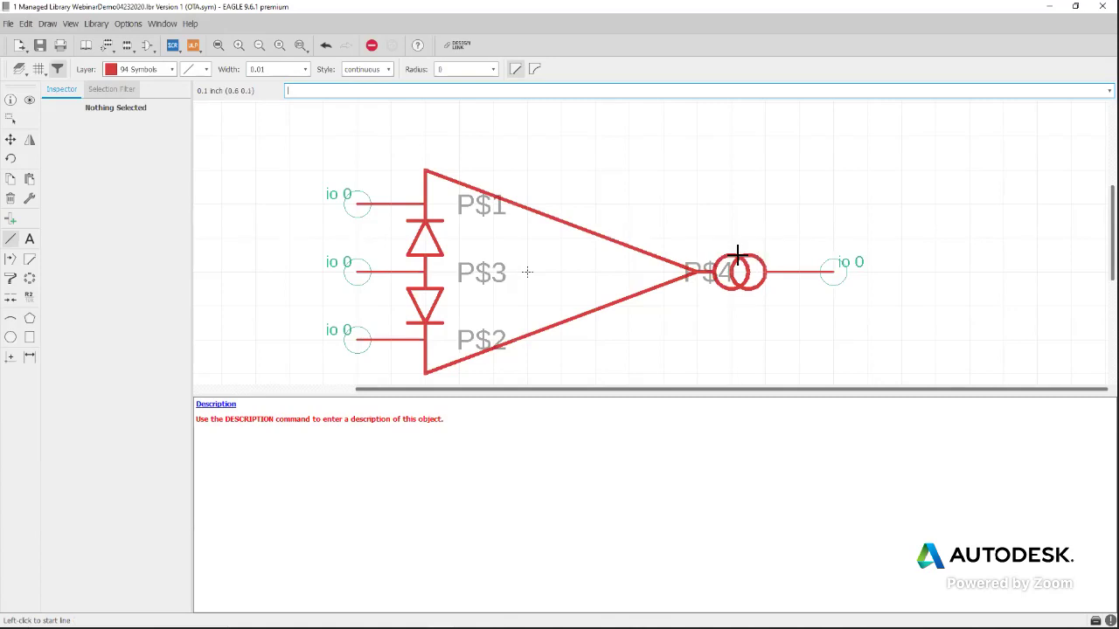
alt+click(733, 254)
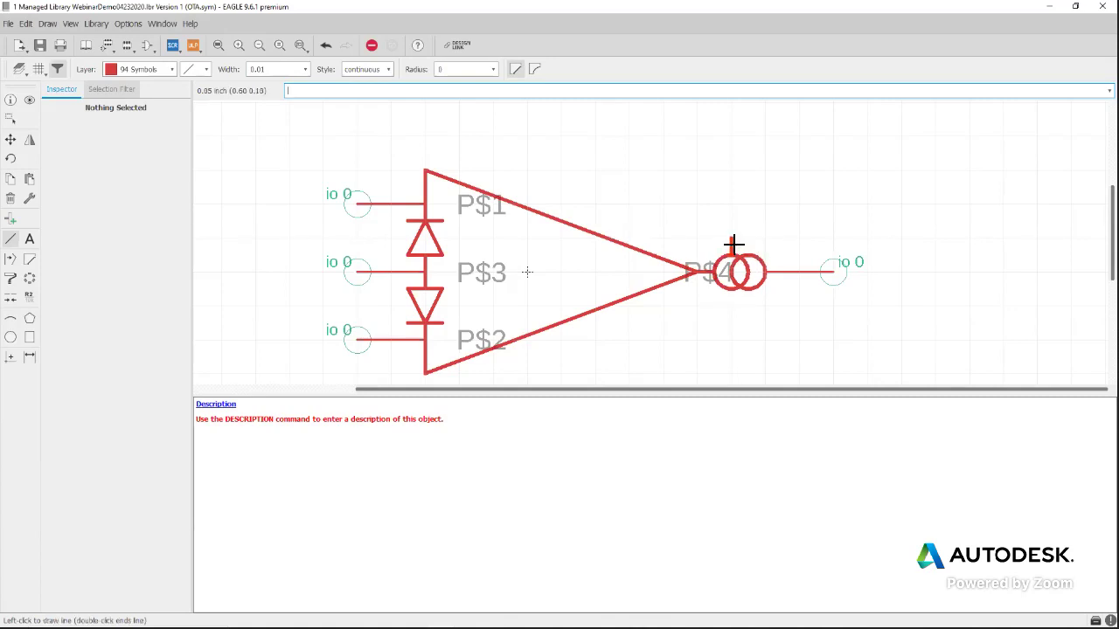
double_click(733, 244)
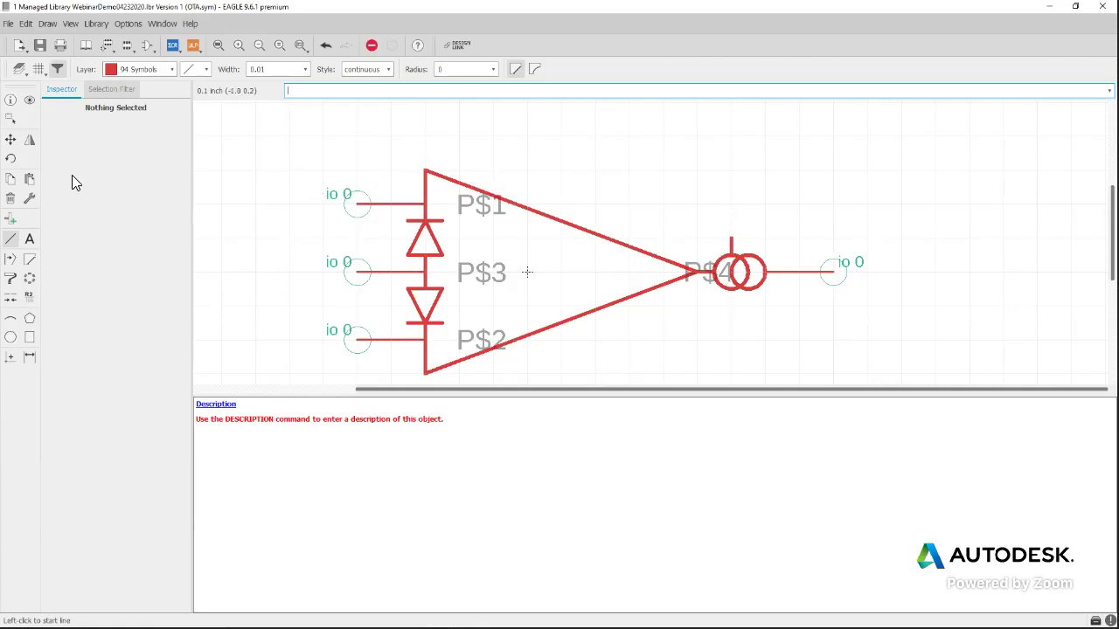
Place a vertical supply pin P$5 atop the line and select it
click(9, 220)
right_click(726, 189)
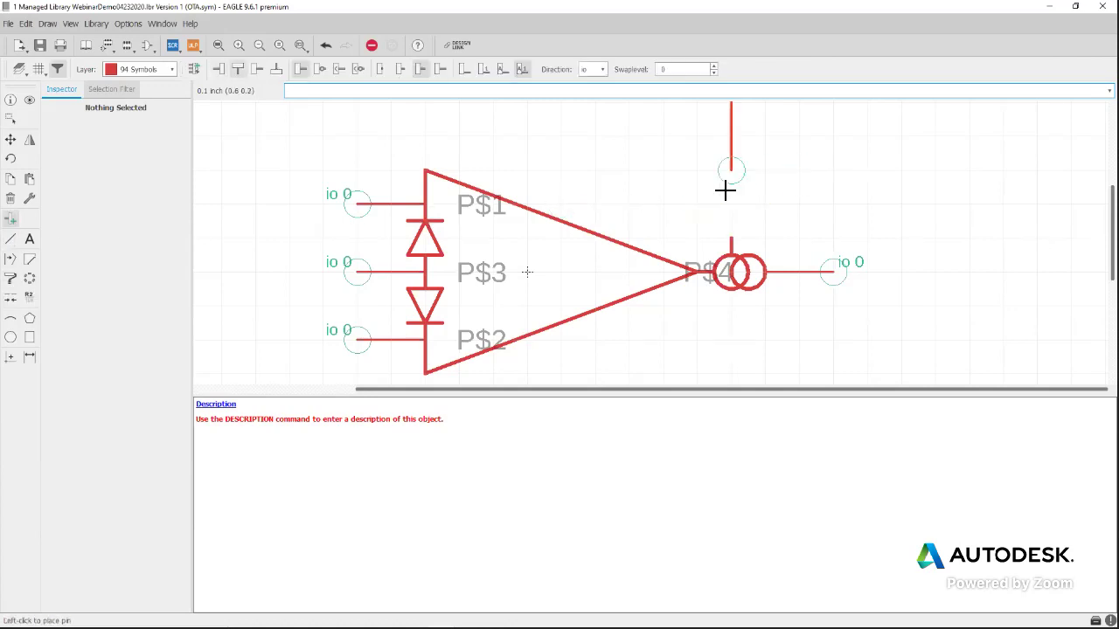
click(725, 189)
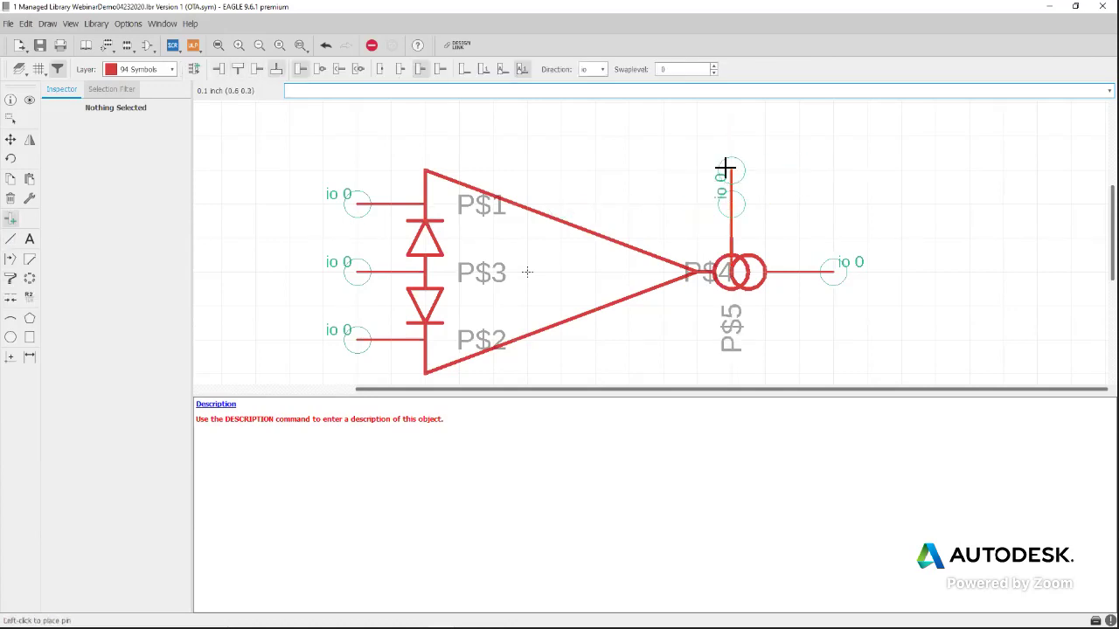
key(ctrl+z)
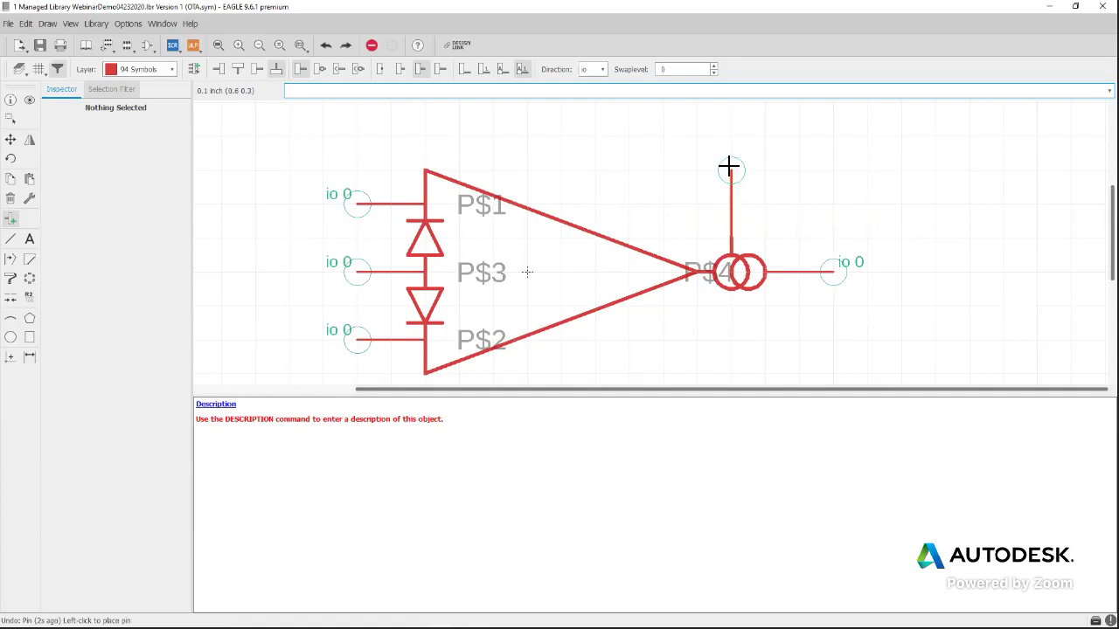
click(729, 166)
key(Escape)
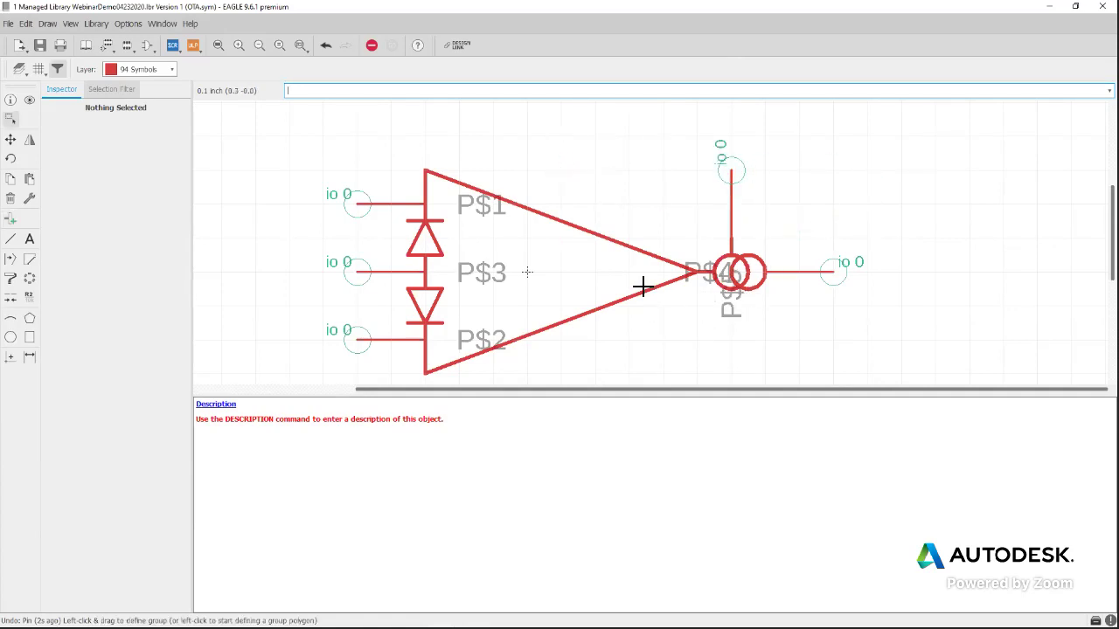
scroll(643, 284, up, 2)
scroll(649, 273, down, 3)
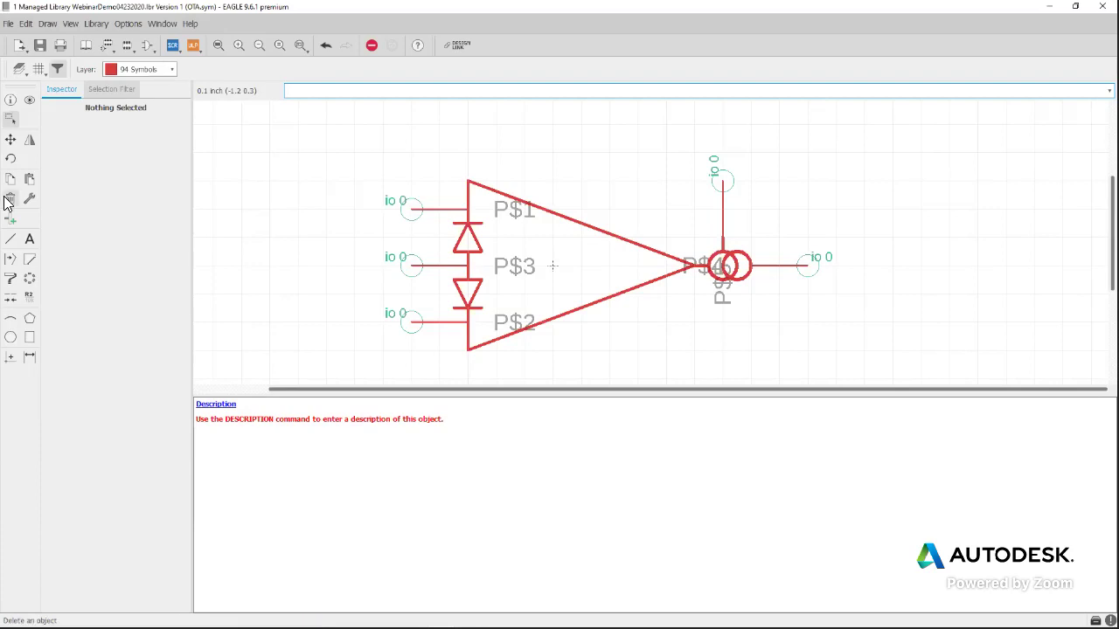
click(726, 181)
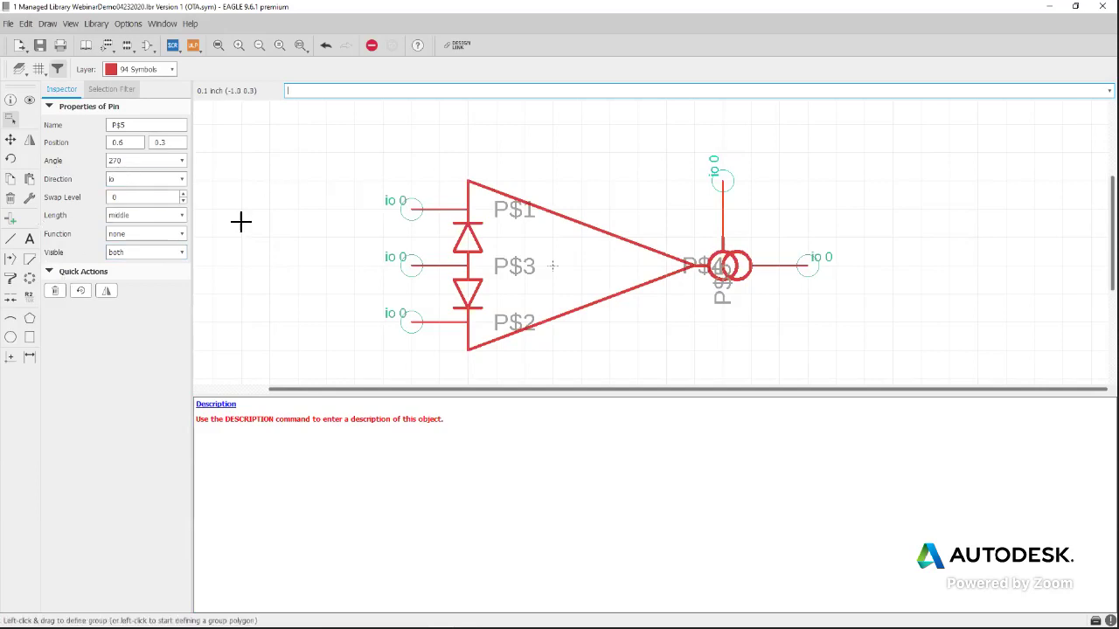
Set Visible to 'pad' for P$5, then for P$3 and P$4 together
click(181, 253)
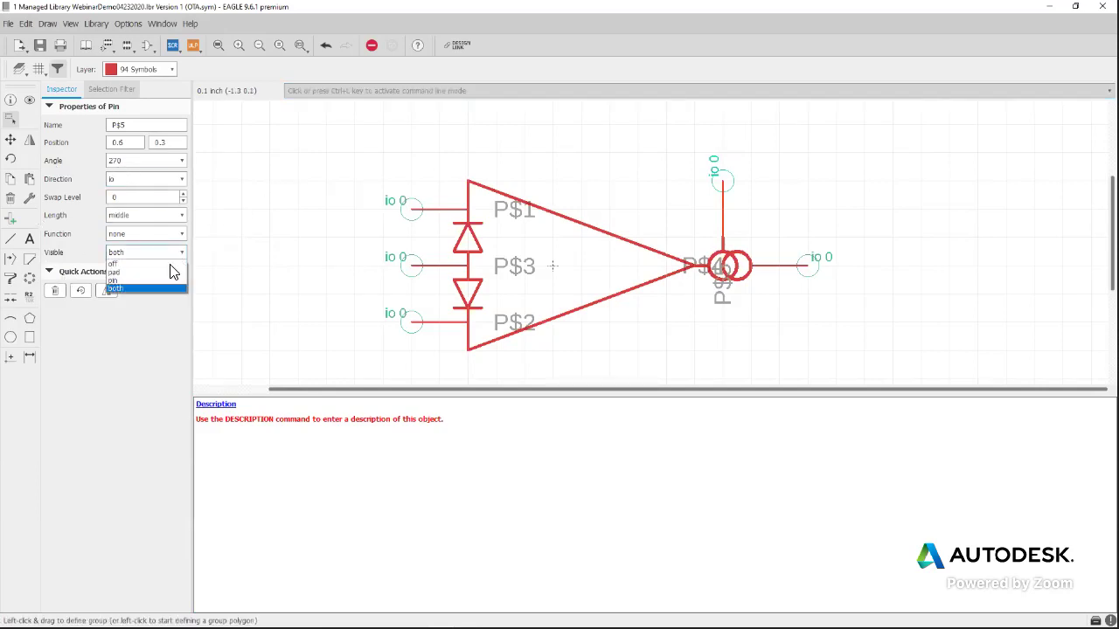
click(155, 272)
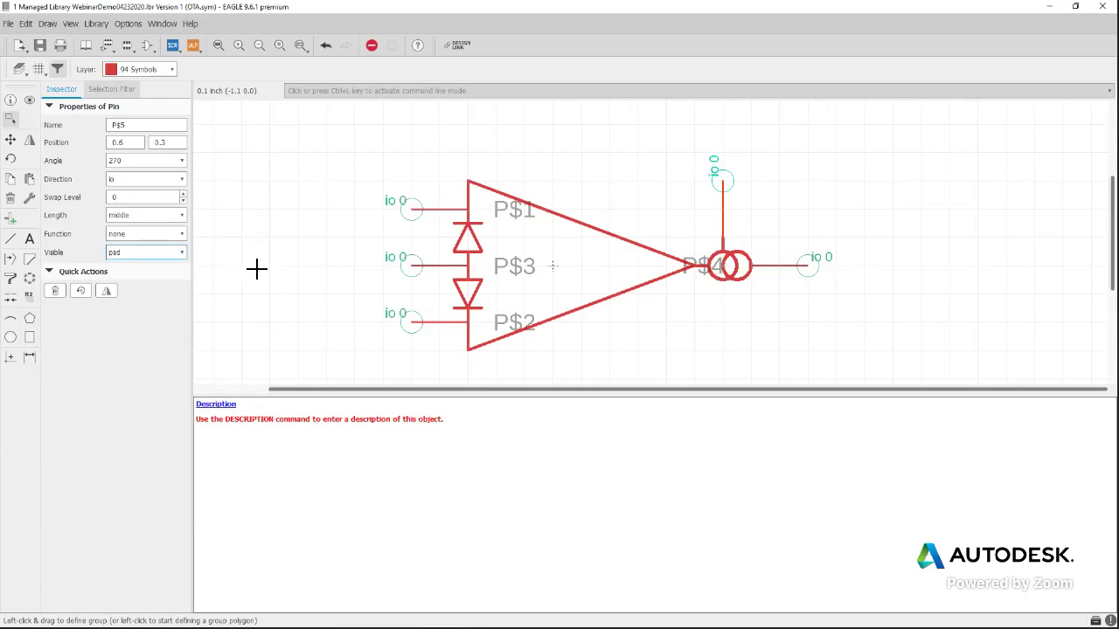
click(413, 270)
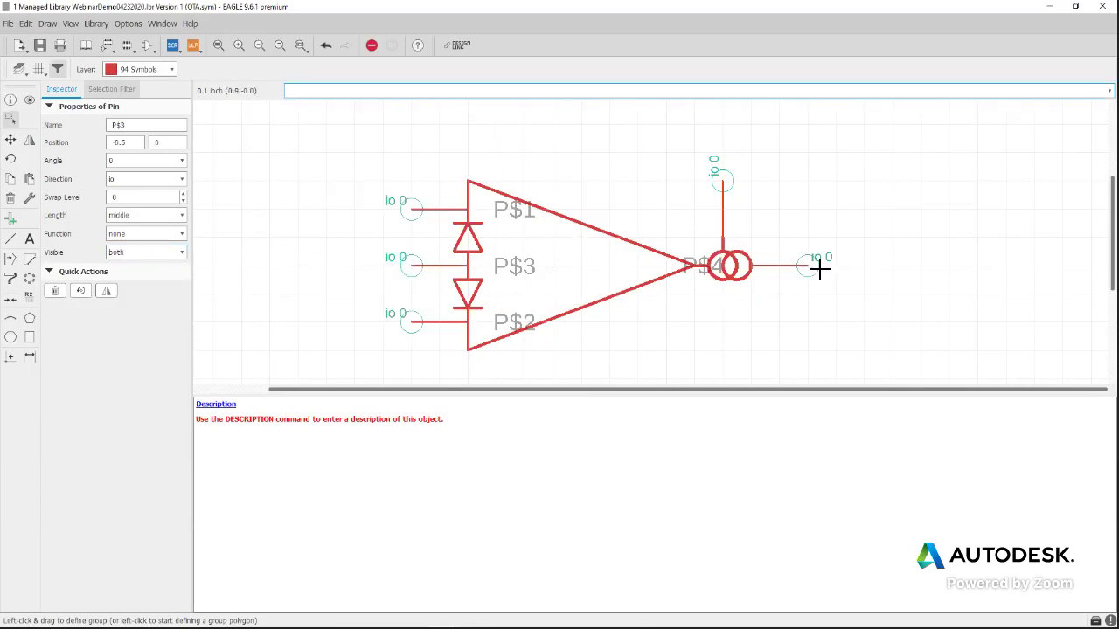
ctrl+click(819, 271)
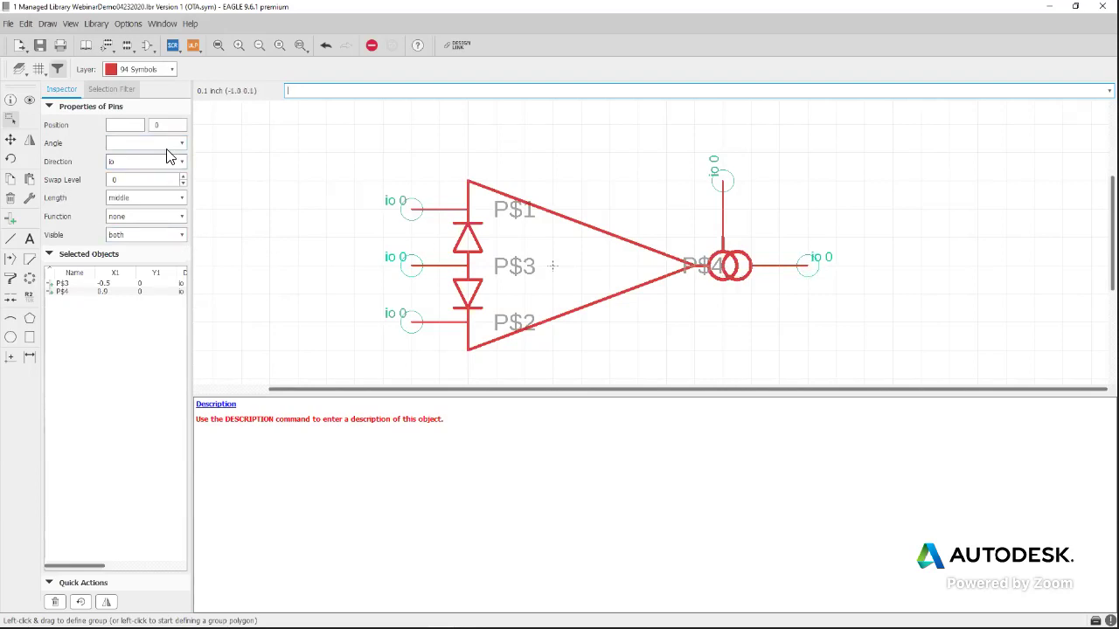
click(182, 234)
click(162, 255)
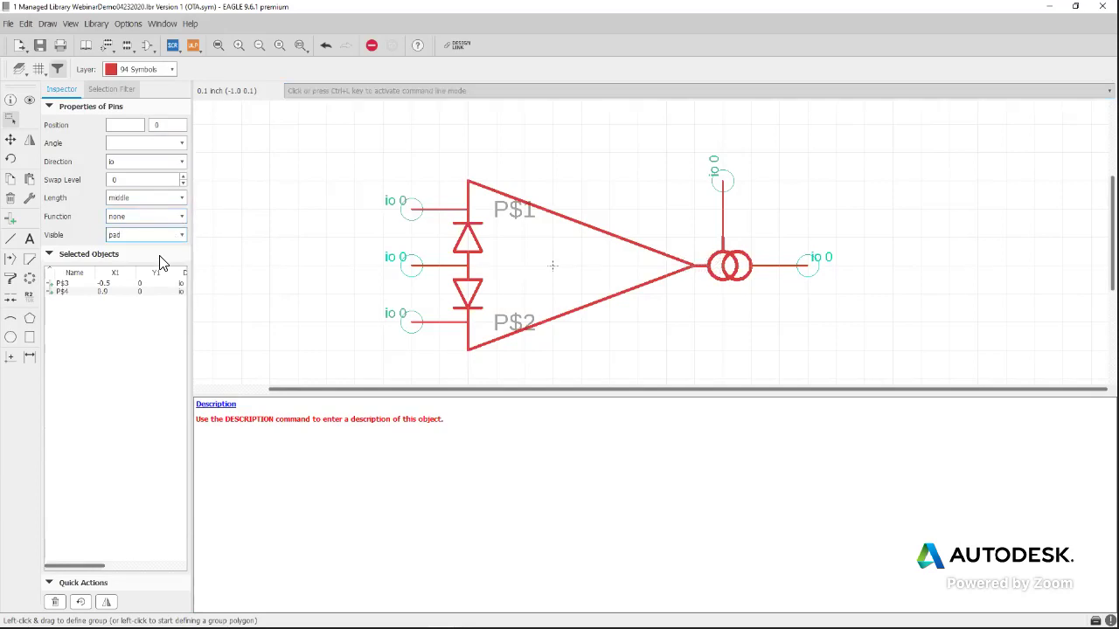
click(585, 205)
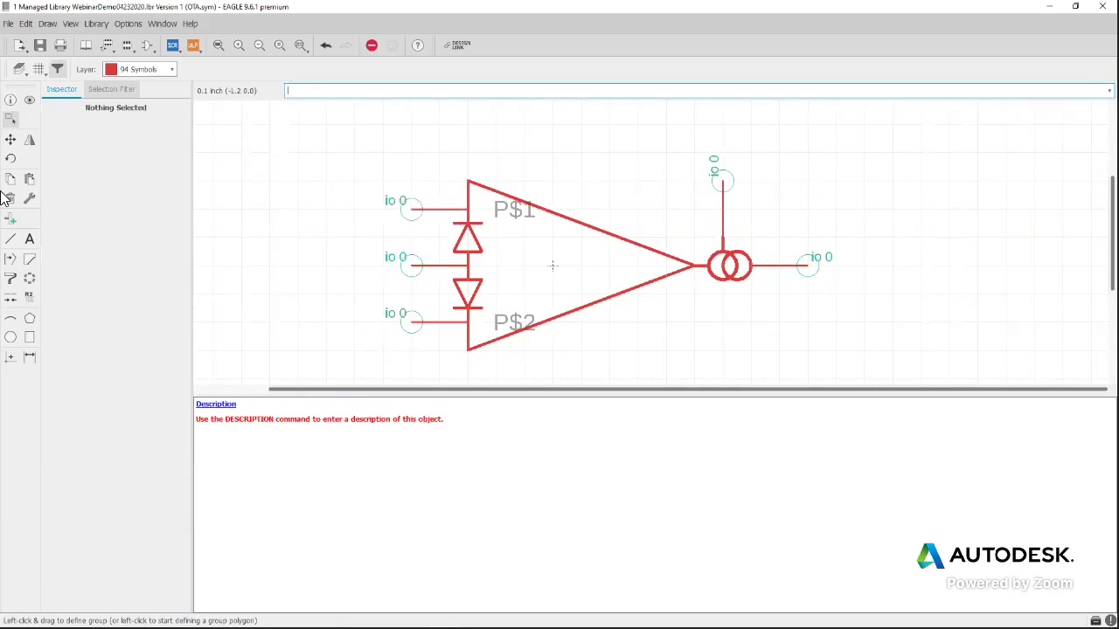
Rename input pin P$1 to '+' and pin P$2 to '-' in the Inspector
click(407, 212)
double_click(136, 125)
text(+)
key(Return)
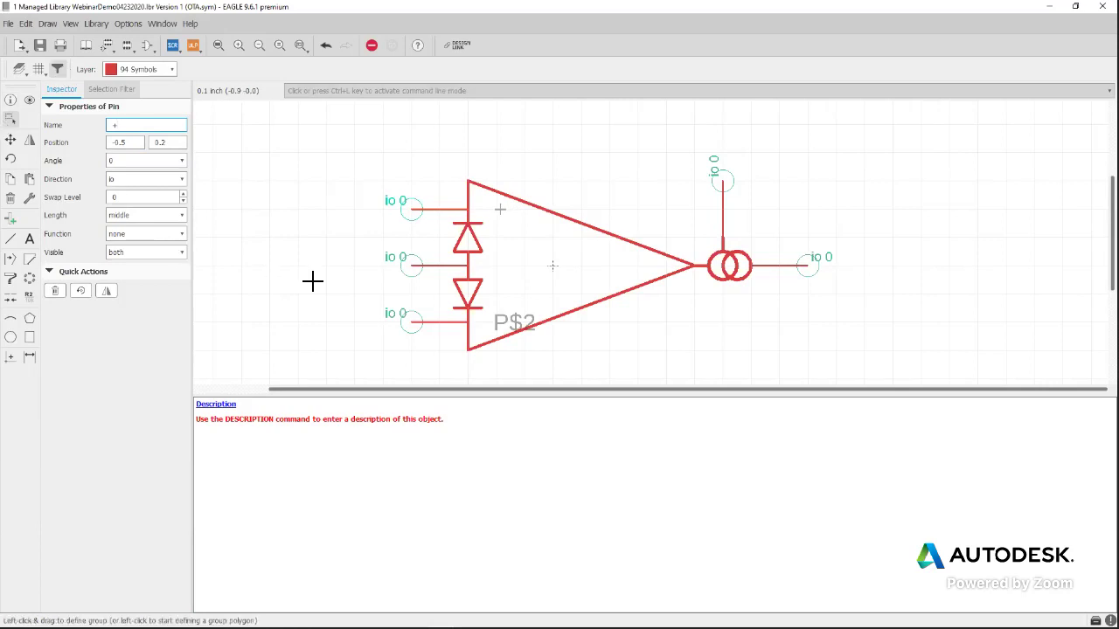
click(411, 324)
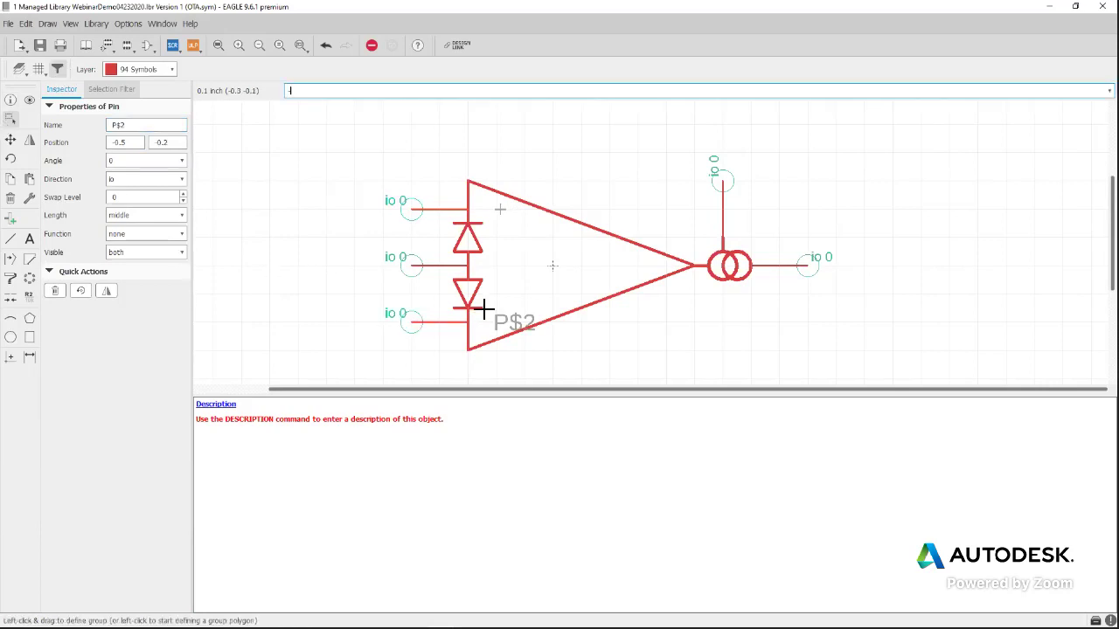
click(162, 127)
key(BackSpace)
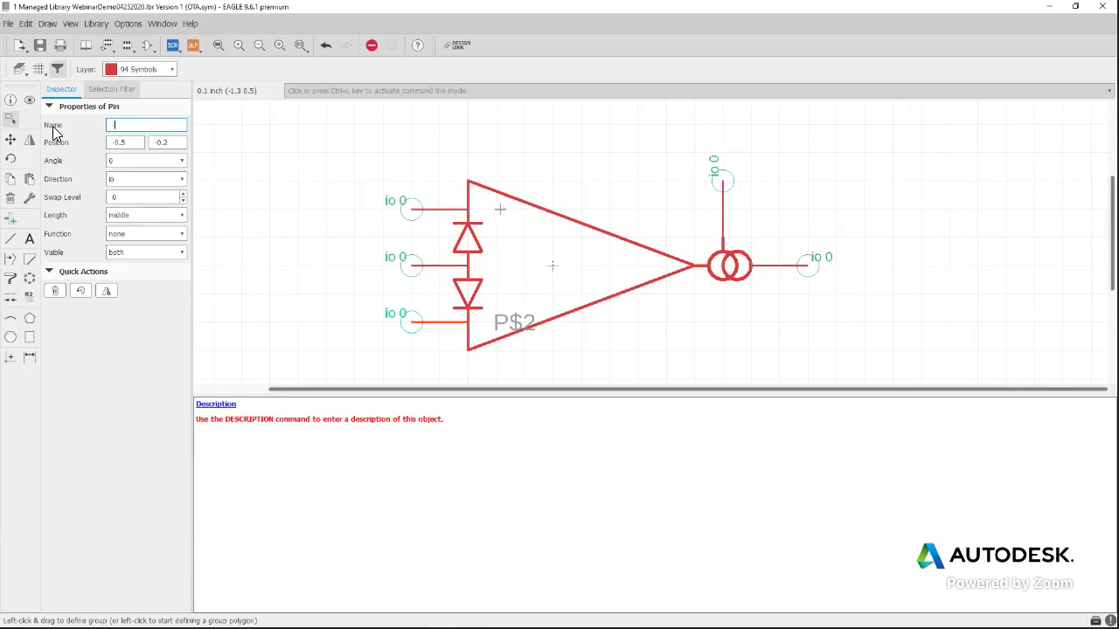
text(-)
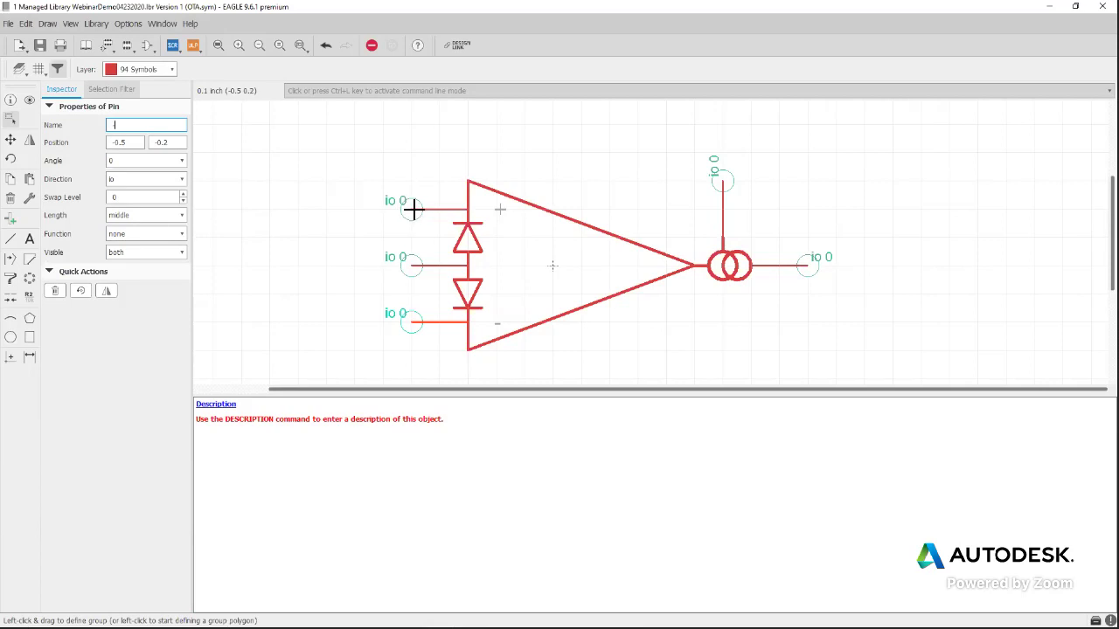
Set the +, middle, - and top pins of the OTA symbol to direction 'in'
key(ctrl+l)
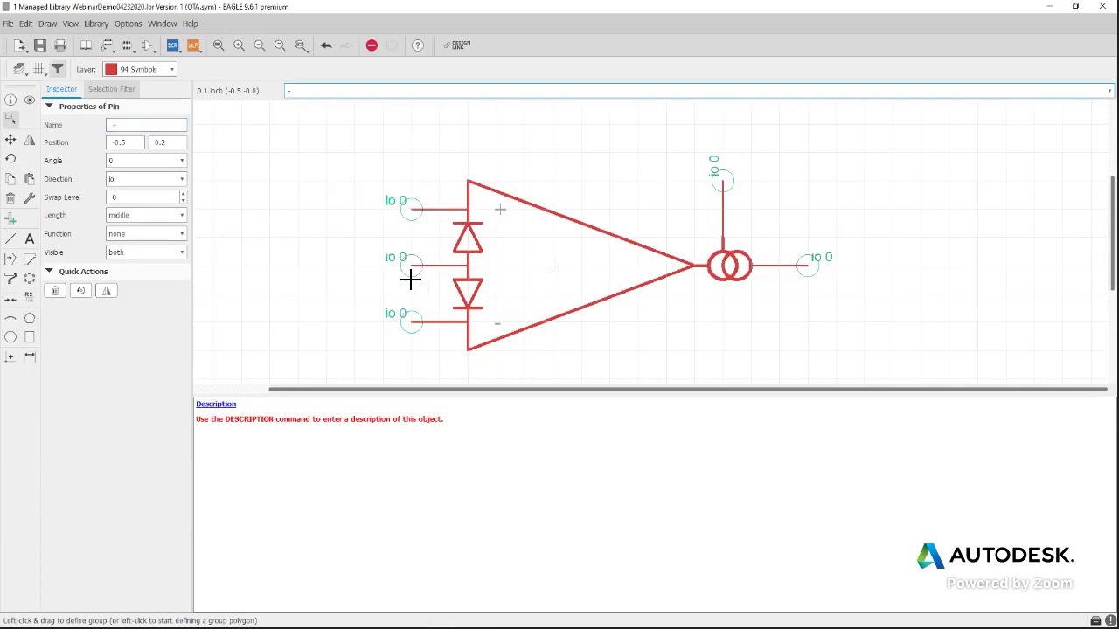
ctrl+click(413, 268)
ctrl+click(419, 324)
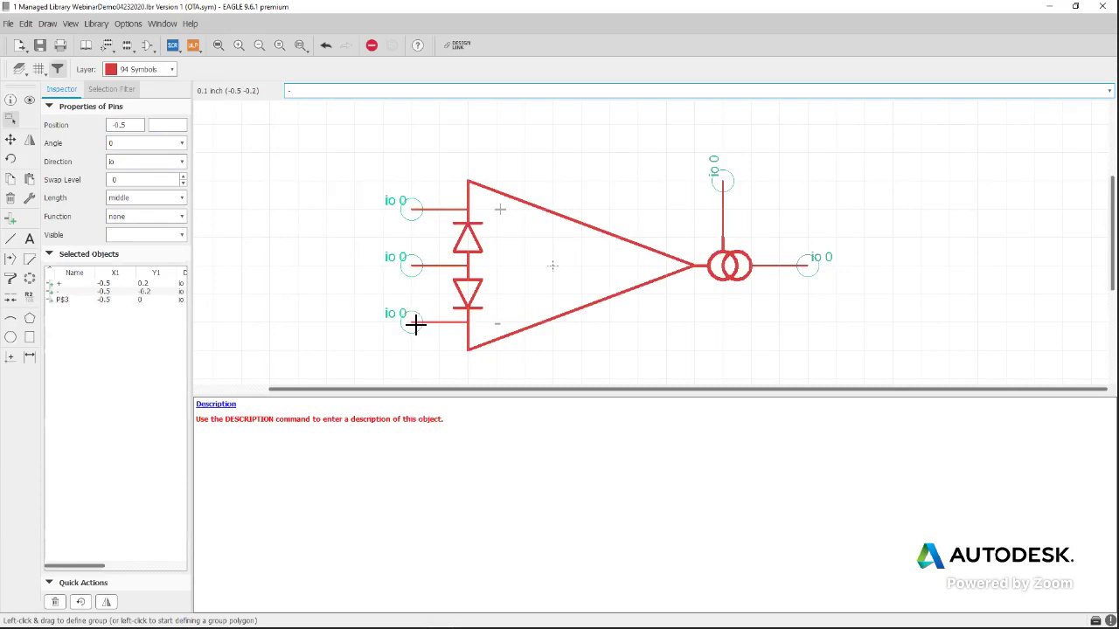
ctrl+click(722, 183)
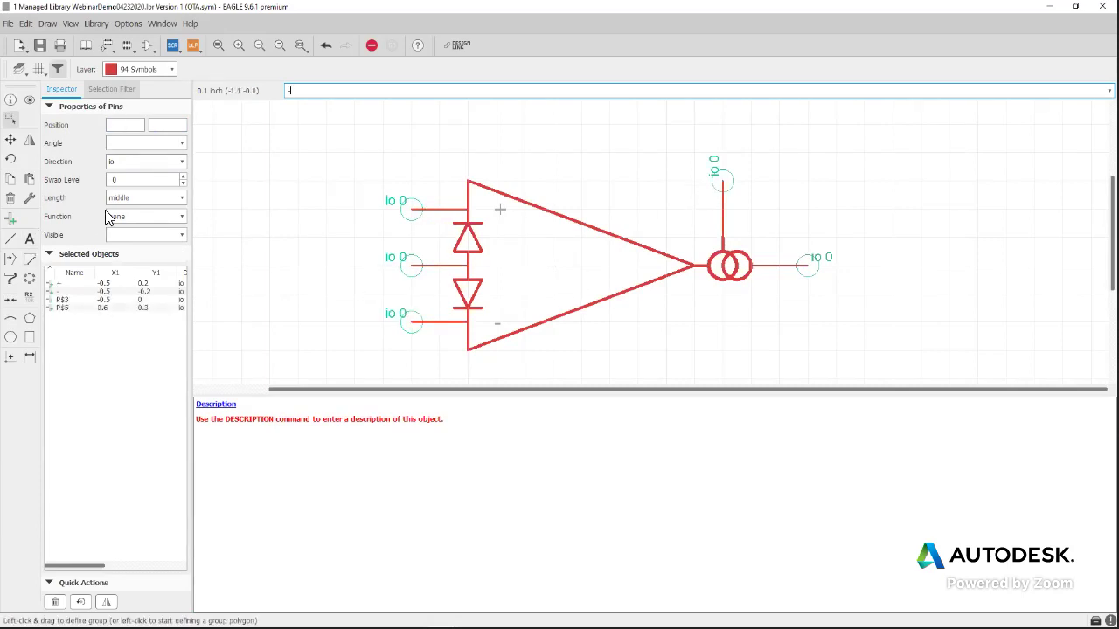
click(175, 162)
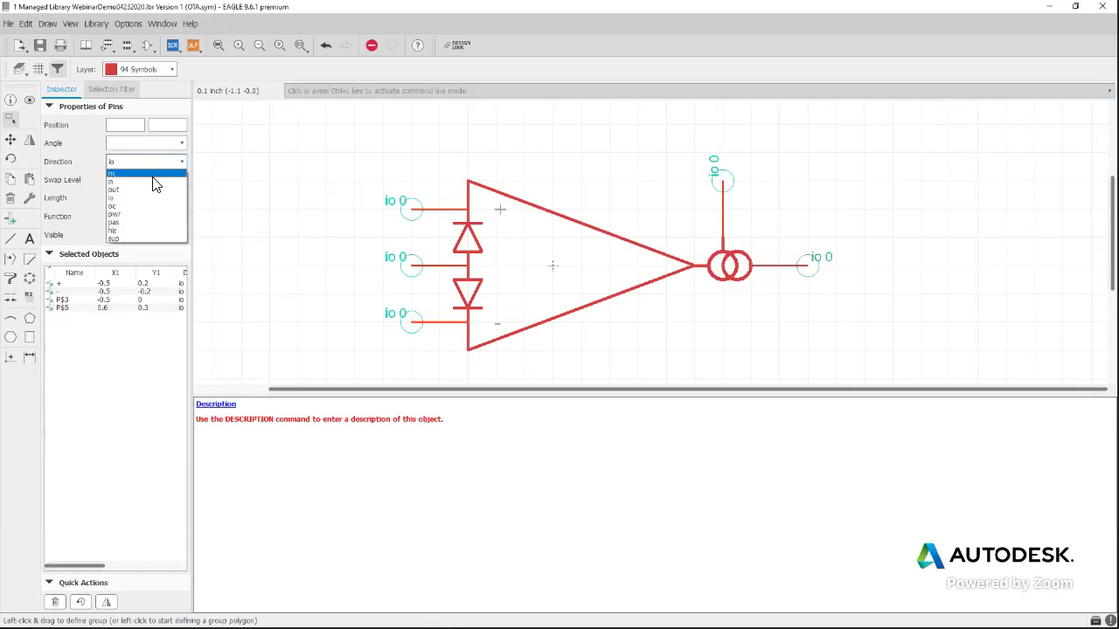
click(151, 182)
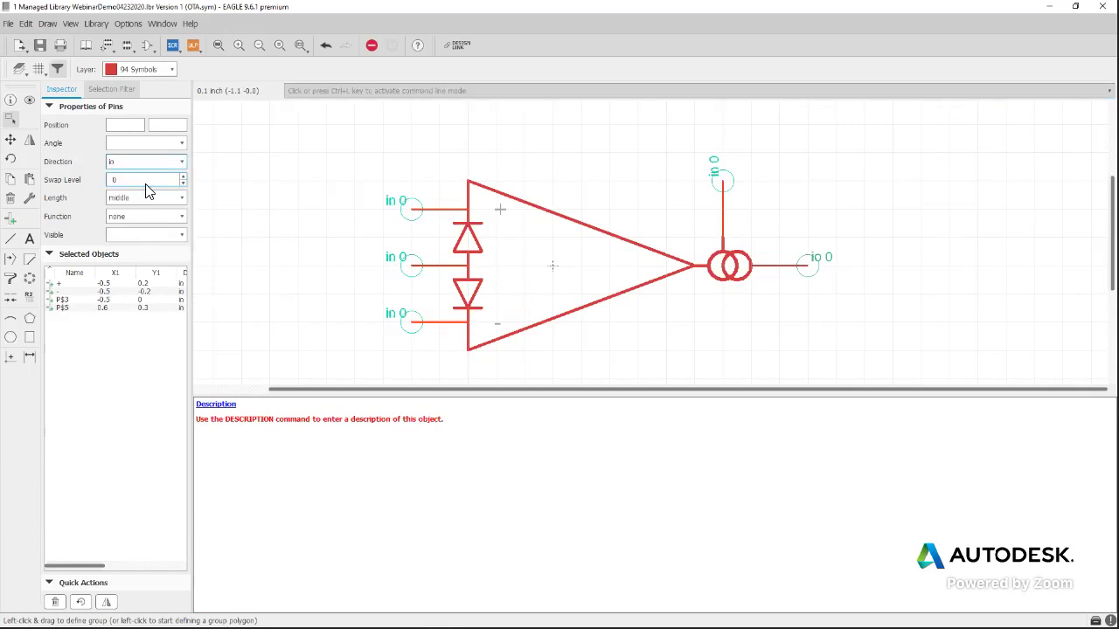
click(532, 323)
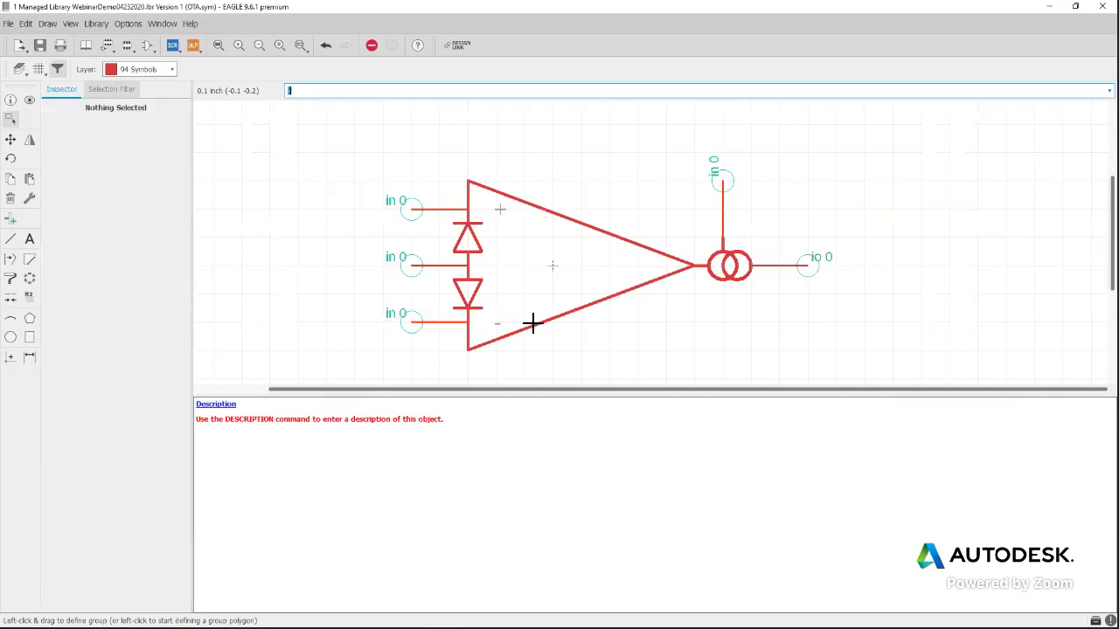
Set the right-hand pin's direction to 'out'
click(808, 271)
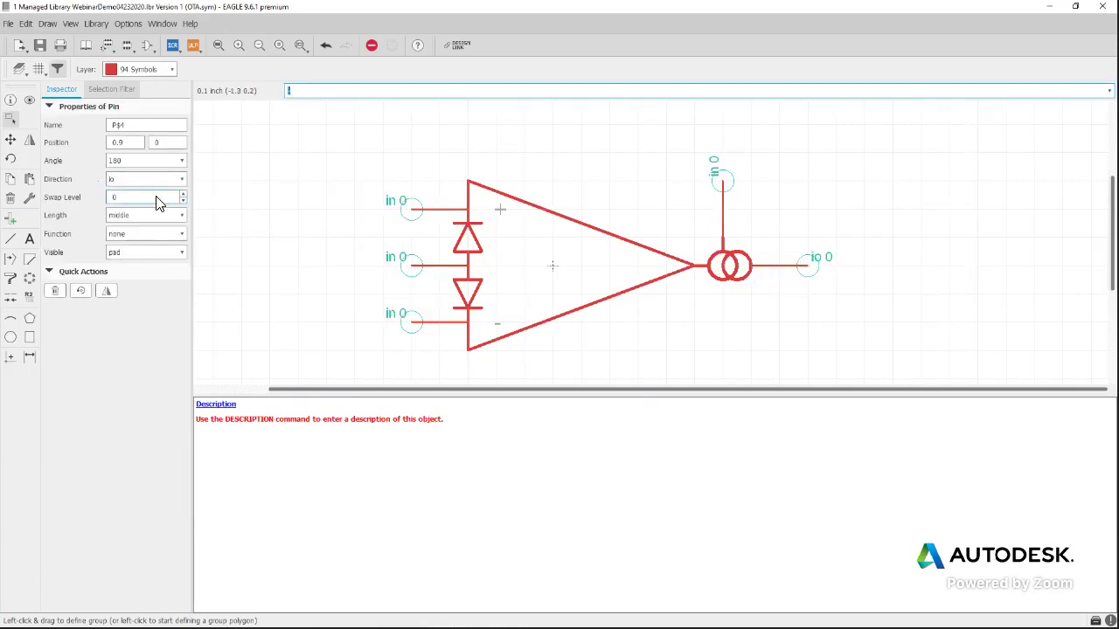
click(181, 180)
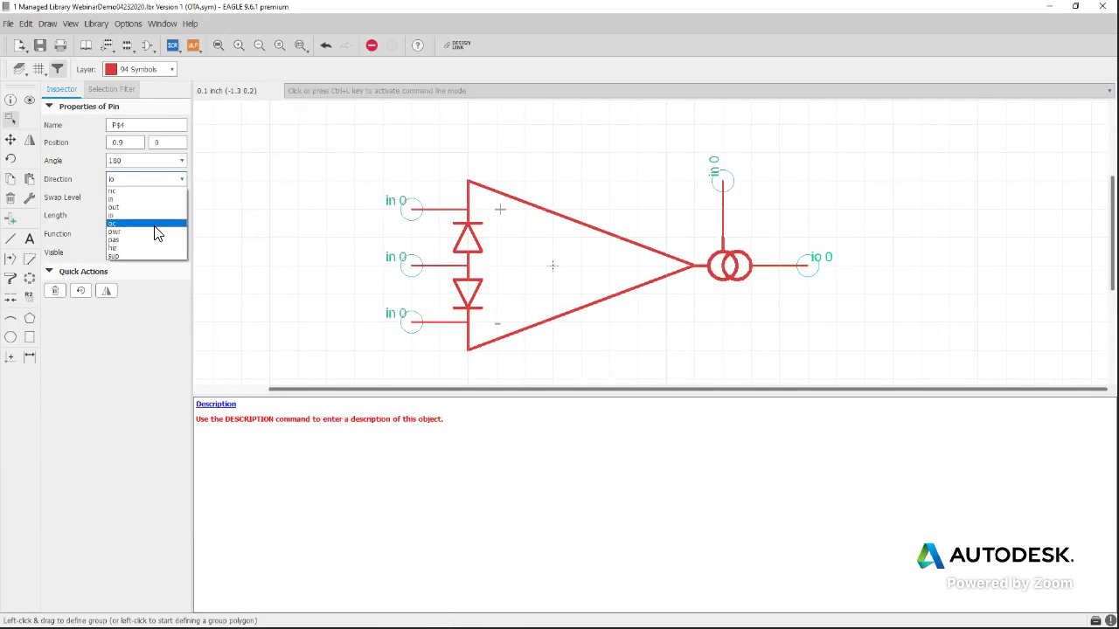
click(158, 208)
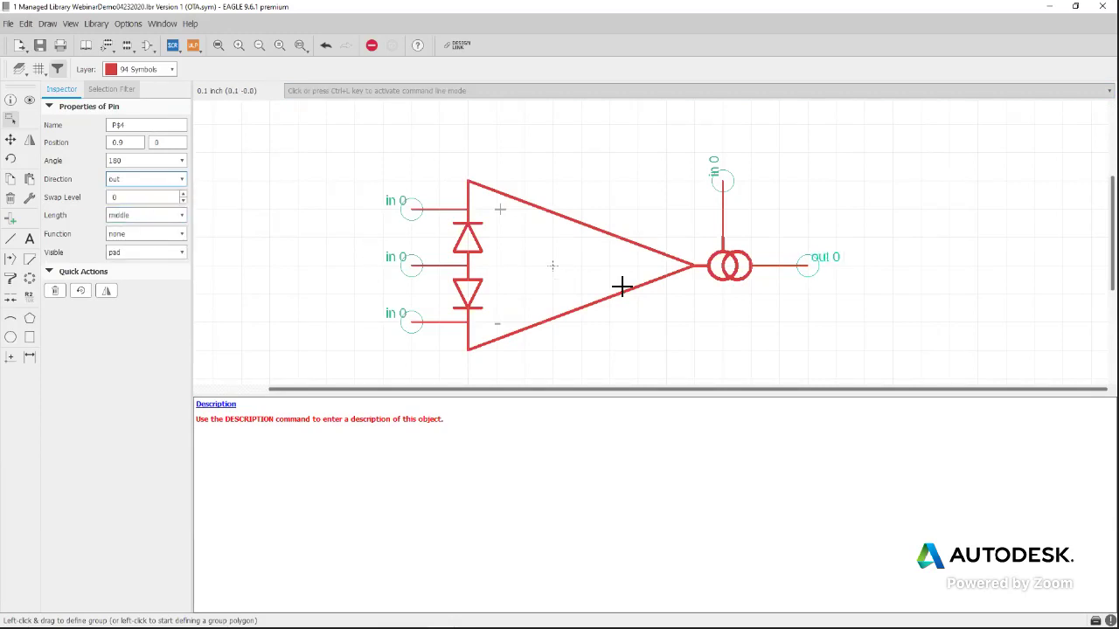
click(825, 339)
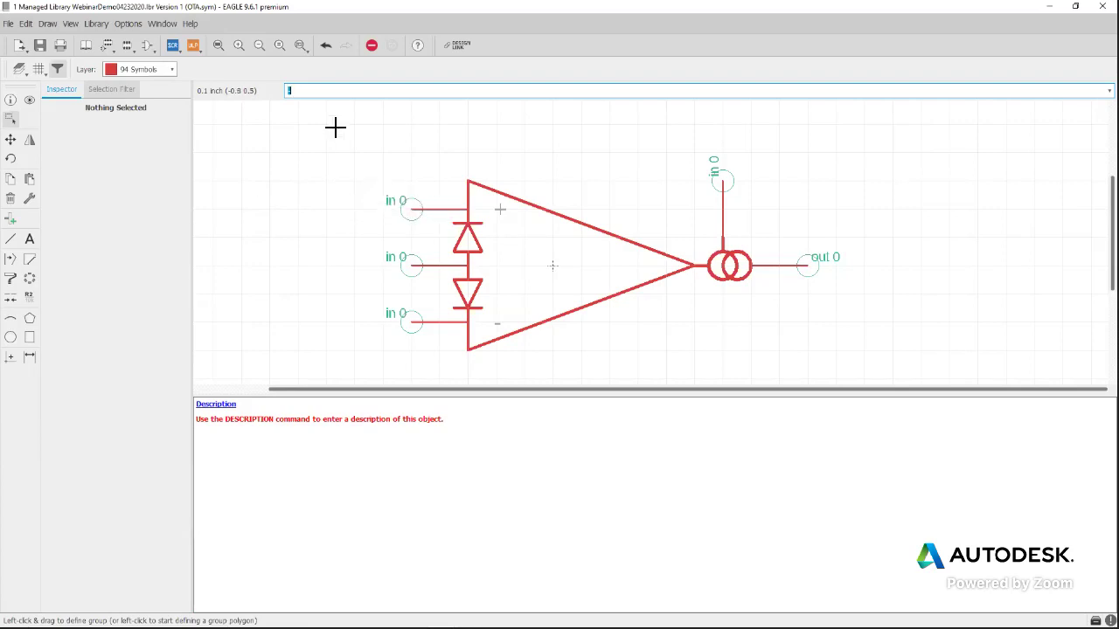
click(722, 179)
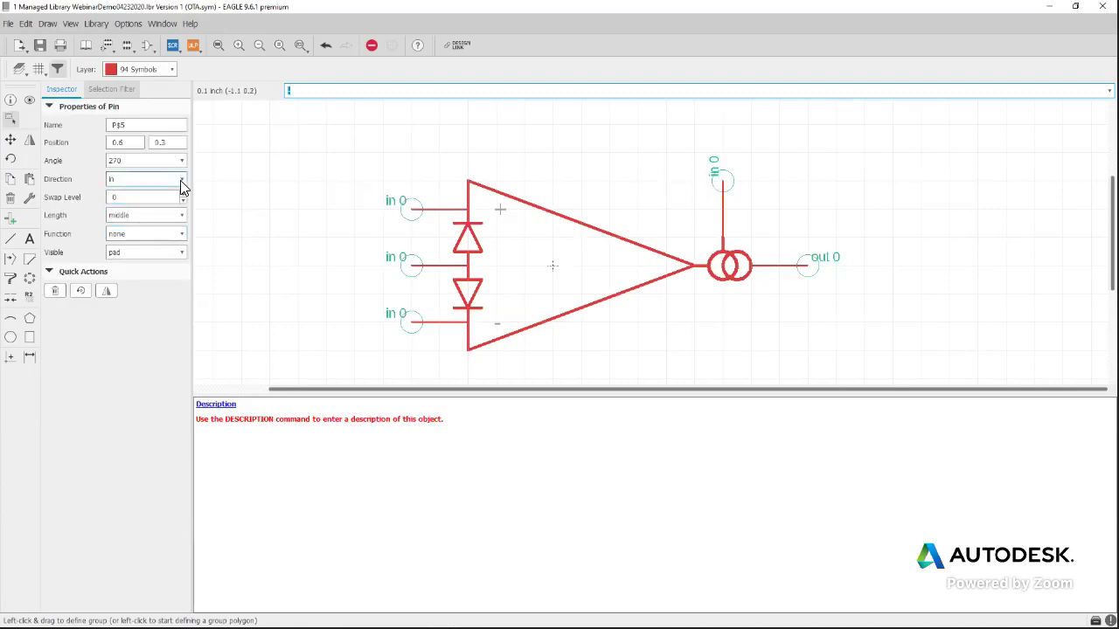
click(181, 179)
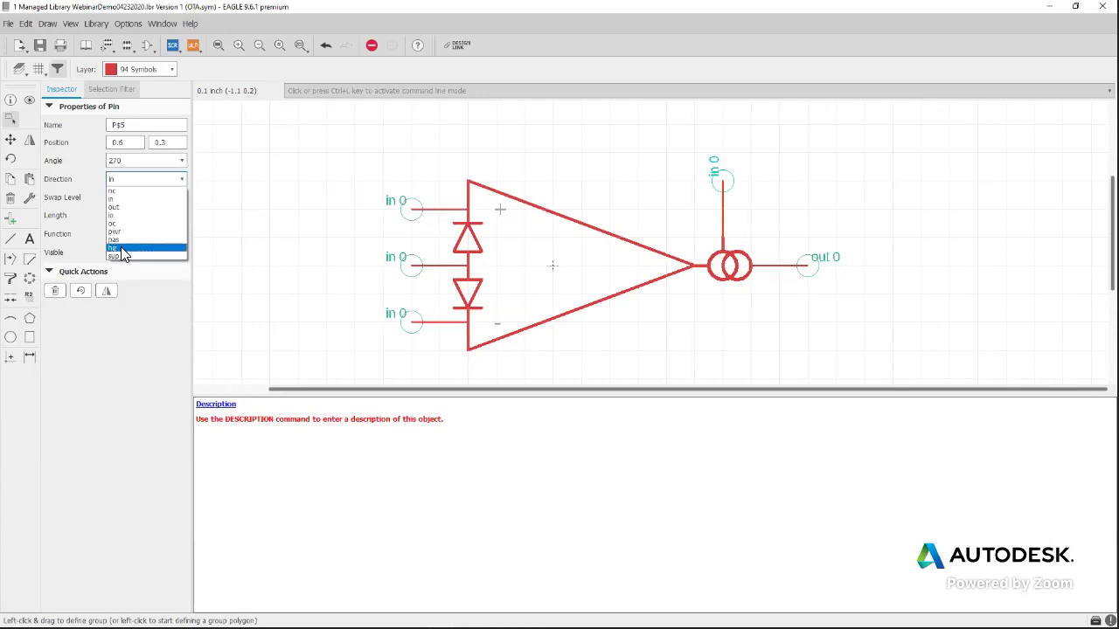
click(184, 179)
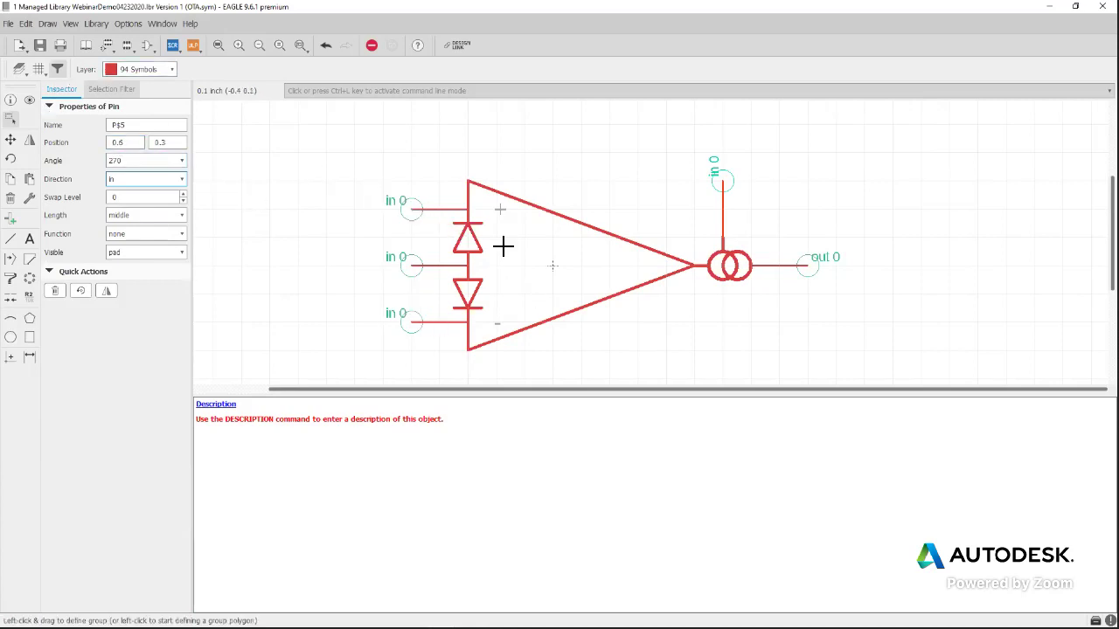
Run the set_name_value ULP to add >NAME and >VALUE labels to the OTA symbol
click(29, 238)
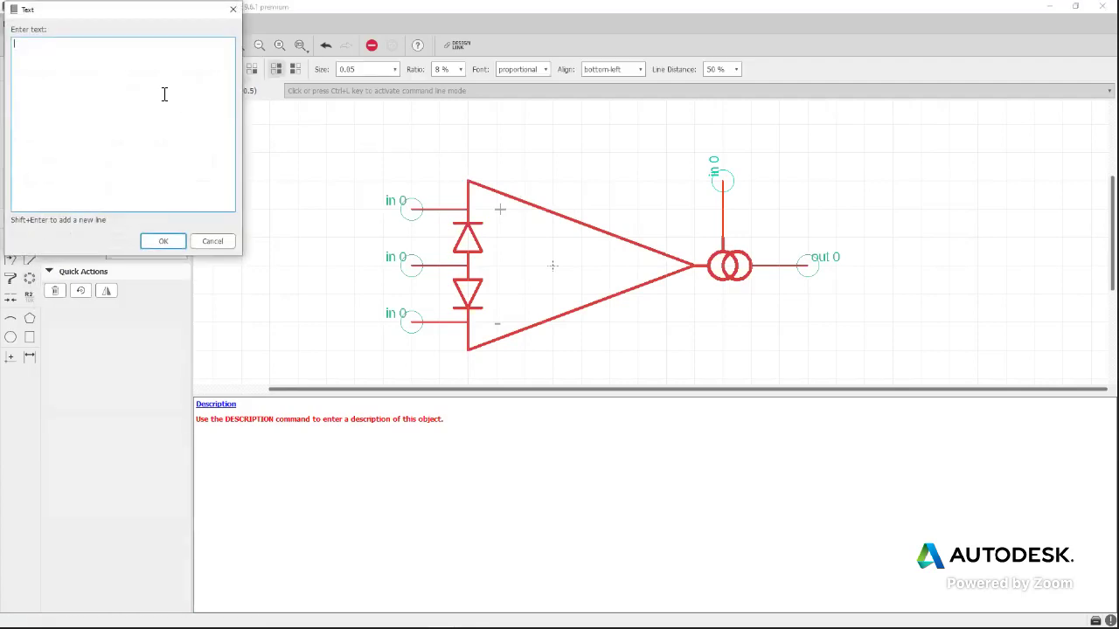
click(219, 243)
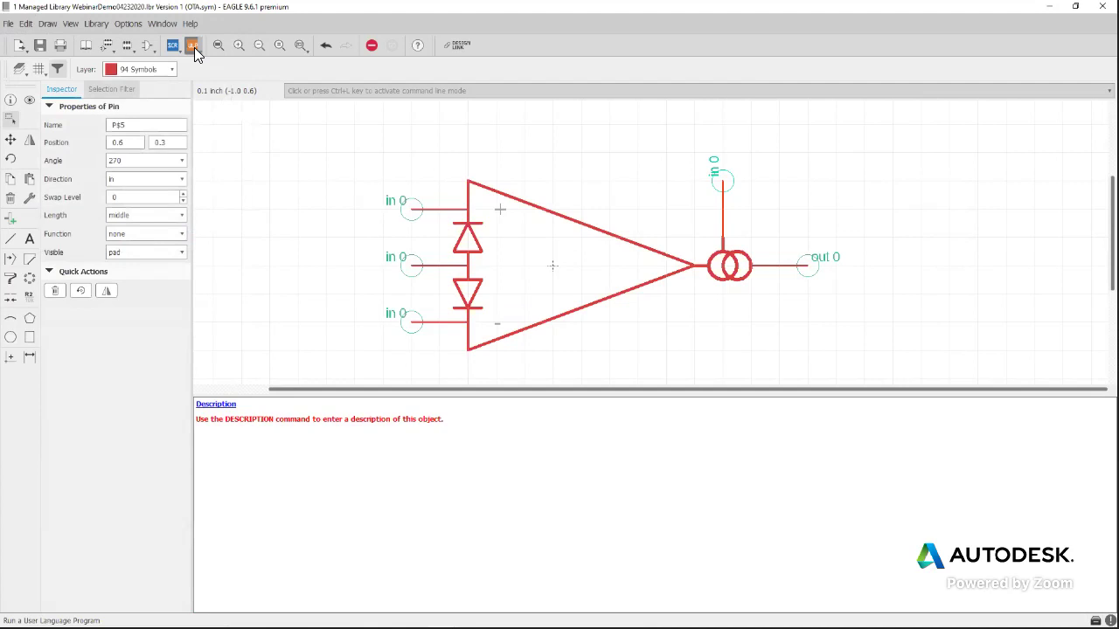
click(194, 47)
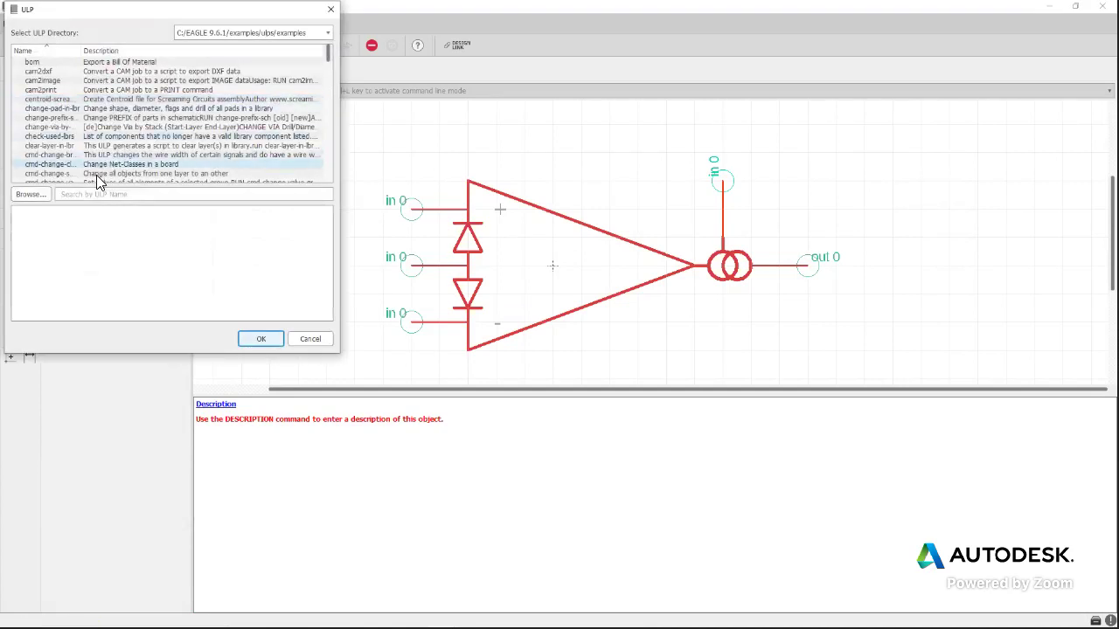
text(set)
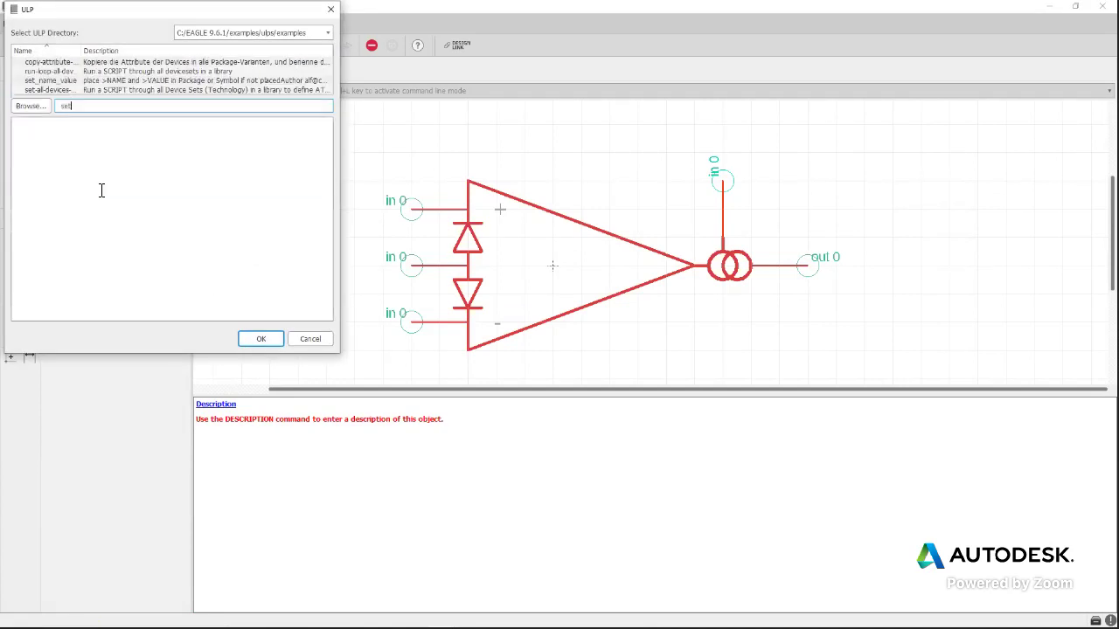
click(59, 79)
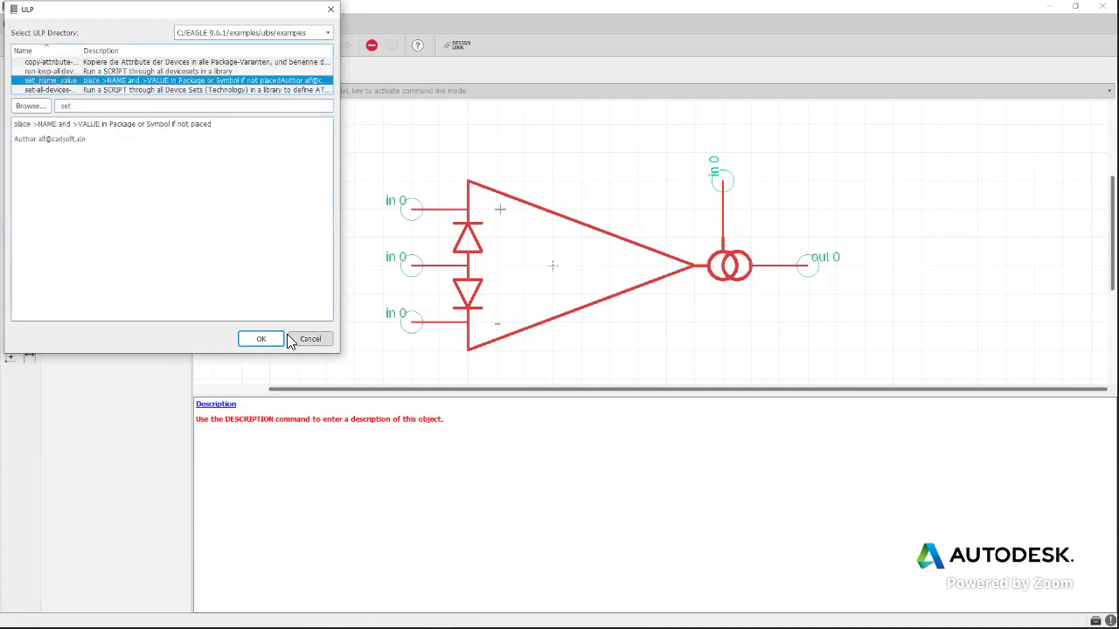
click(267, 339)
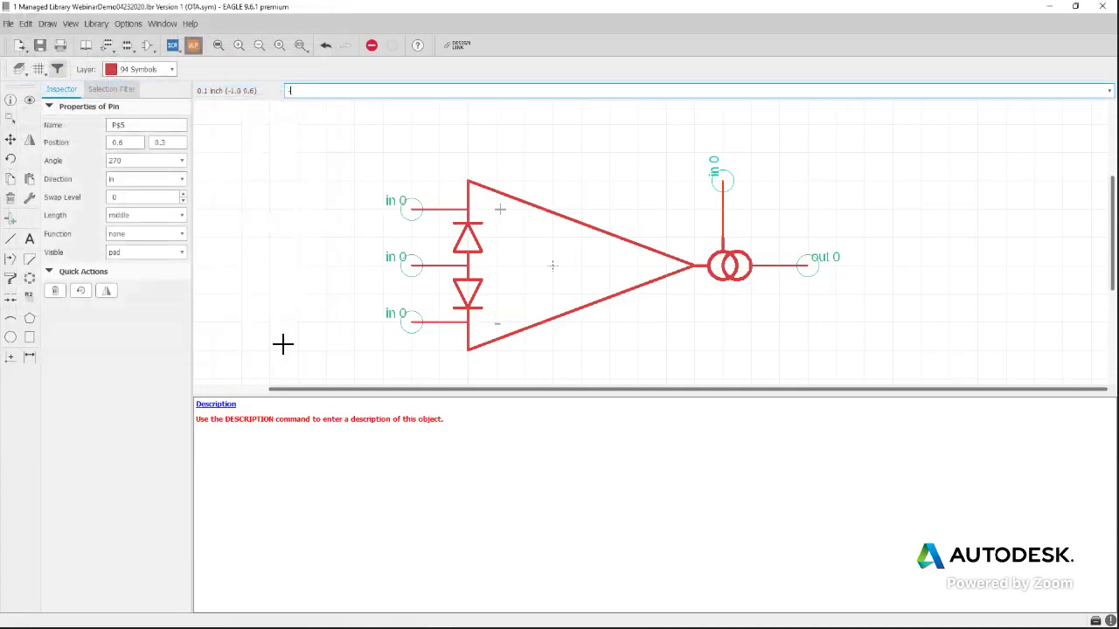
Move >NAME above and >VALUE below the amplifier, then bring up the symbol list
click(553, 237)
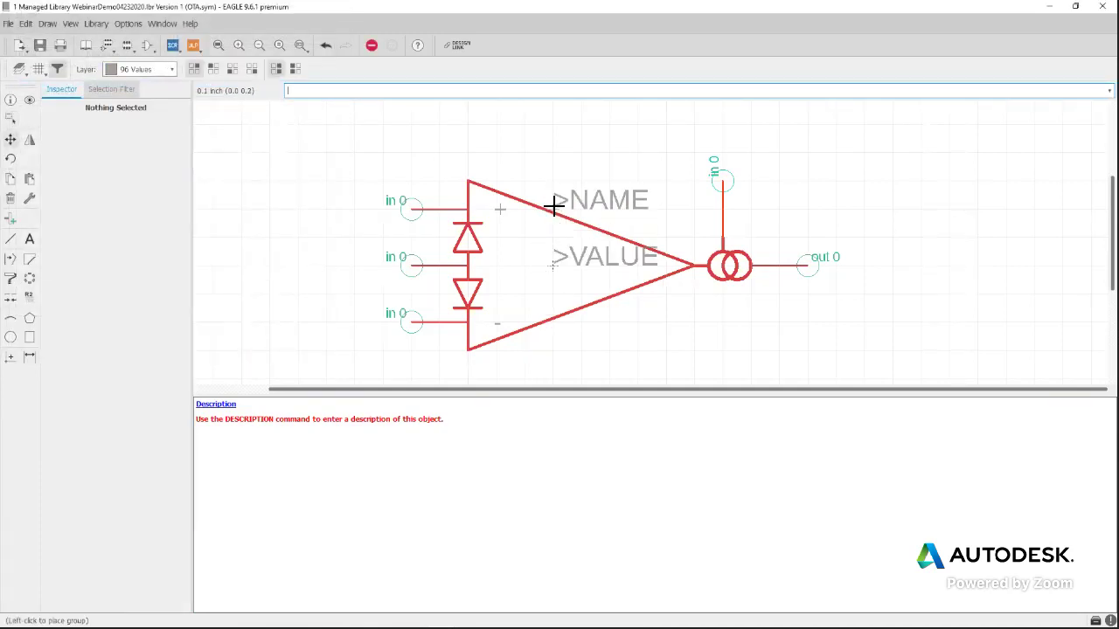
click(554, 191)
click(556, 267)
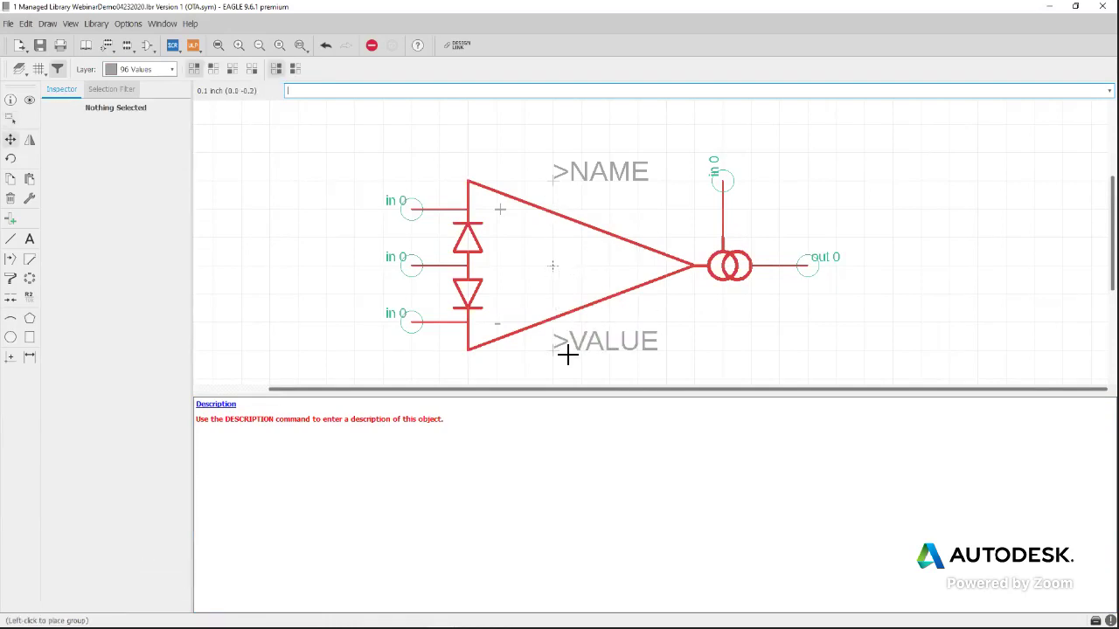
click(566, 358)
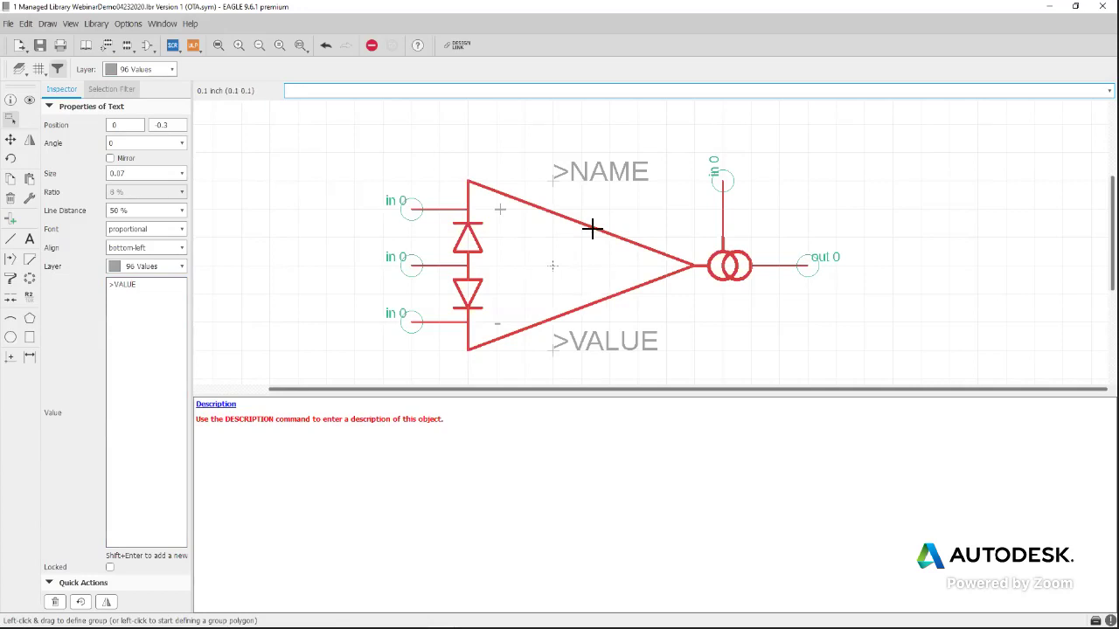
click(145, 47)
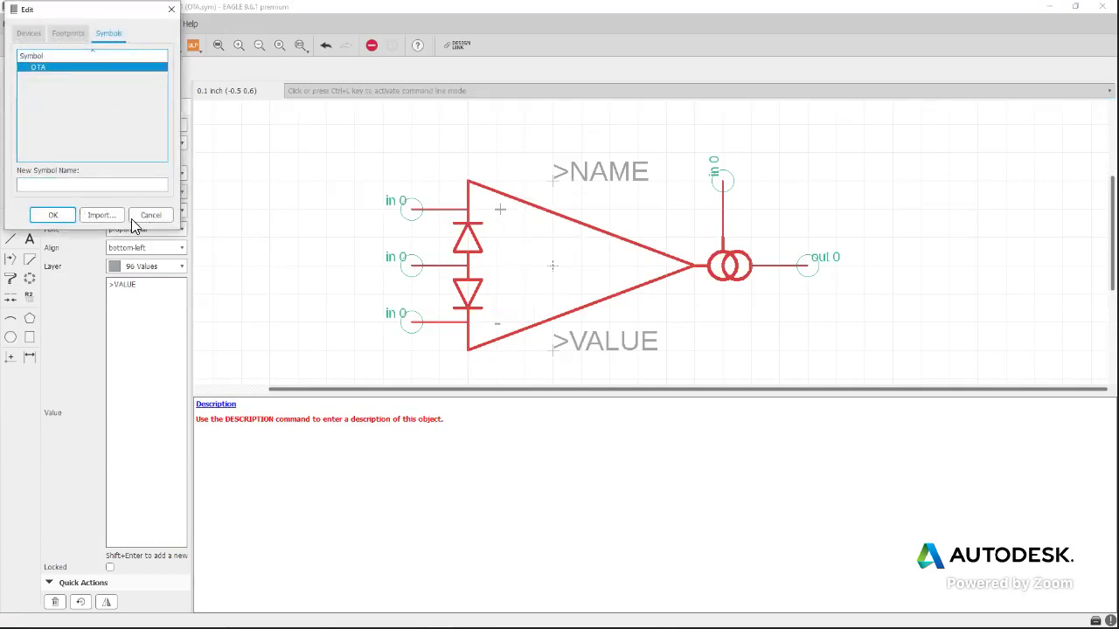
Create a new symbol named PWR in the library
click(68, 186)
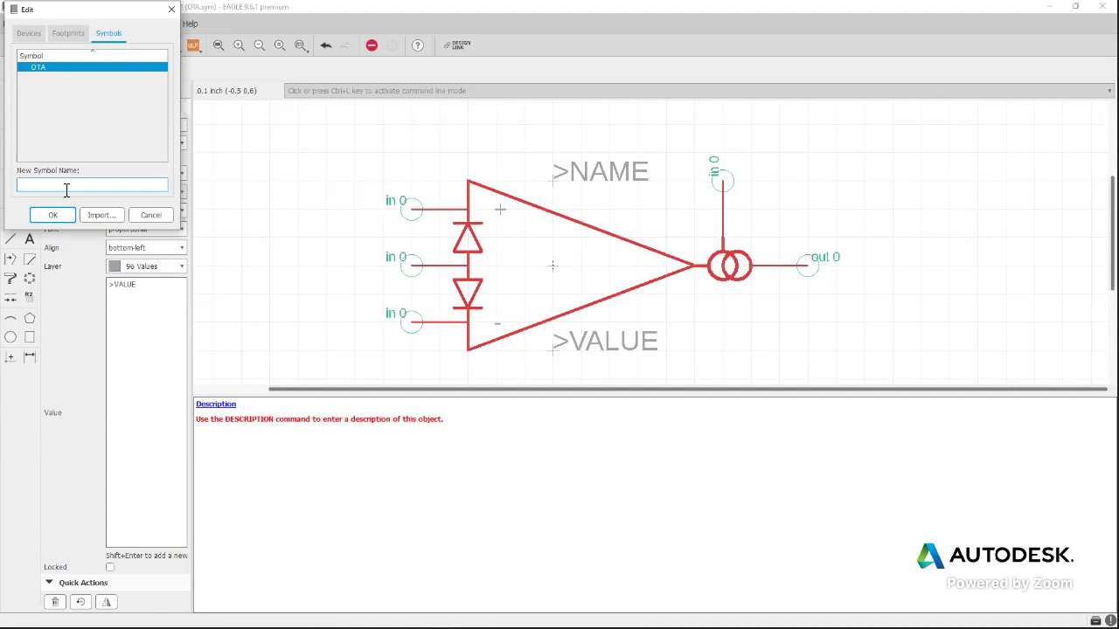
text(WR)
click(48, 219)
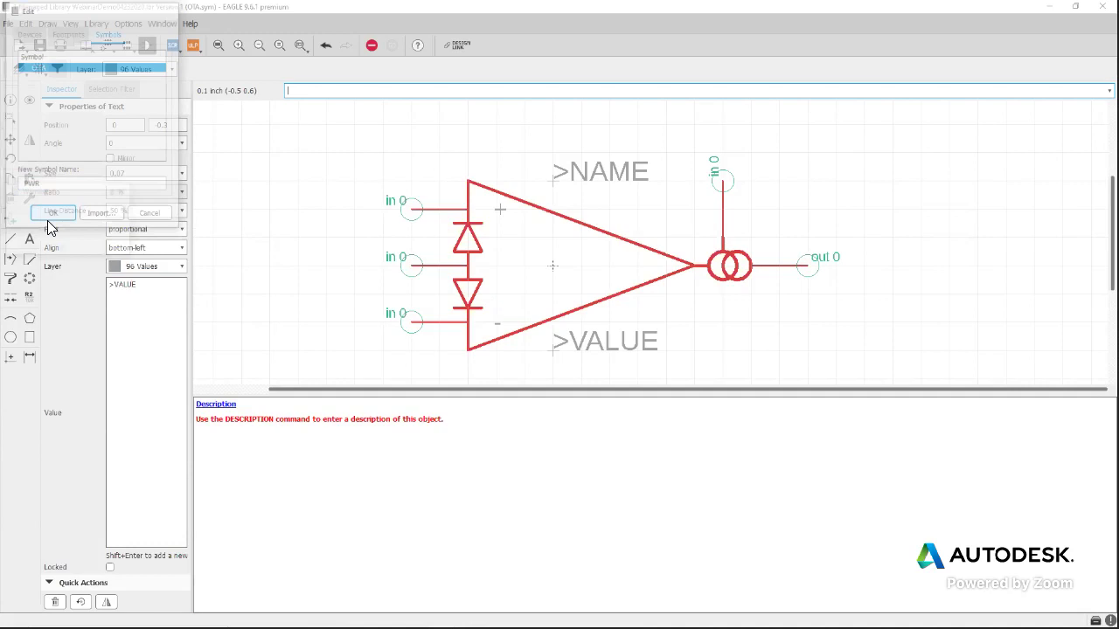
click(48, 244)
Pick the Pin tool and rotate the pin preview to R270, pointing down
click(11, 219)
right_click(641, 199)
right_click(640, 197)
right_click(640, 197)
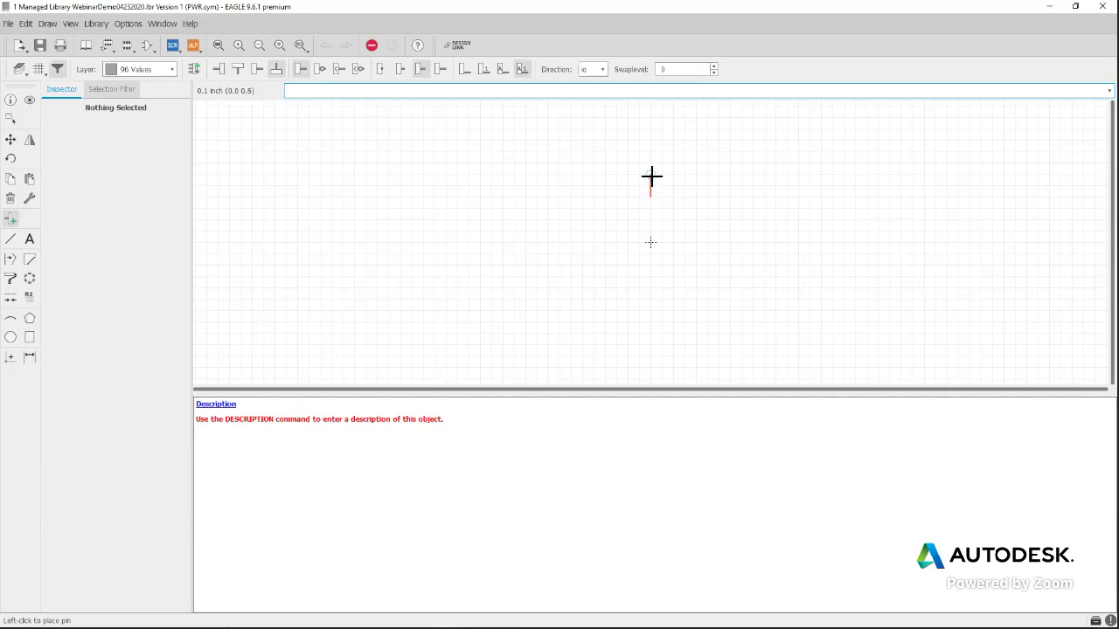
Place two vertical pins in PWR: P$1 at the top and P$2 at the bottom
click(648, 178)
right_click(629, 285)
right_click(631, 284)
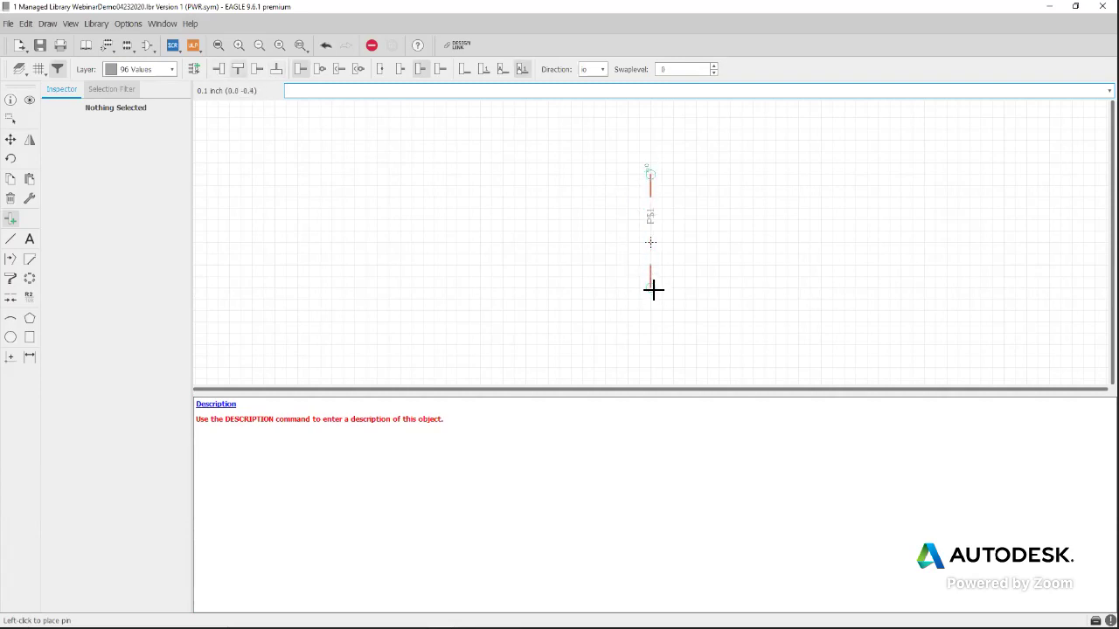
click(649, 311)
key(Escape)
Rename the top pin P$1 to VCC
scroll(660, 168, up, 3)
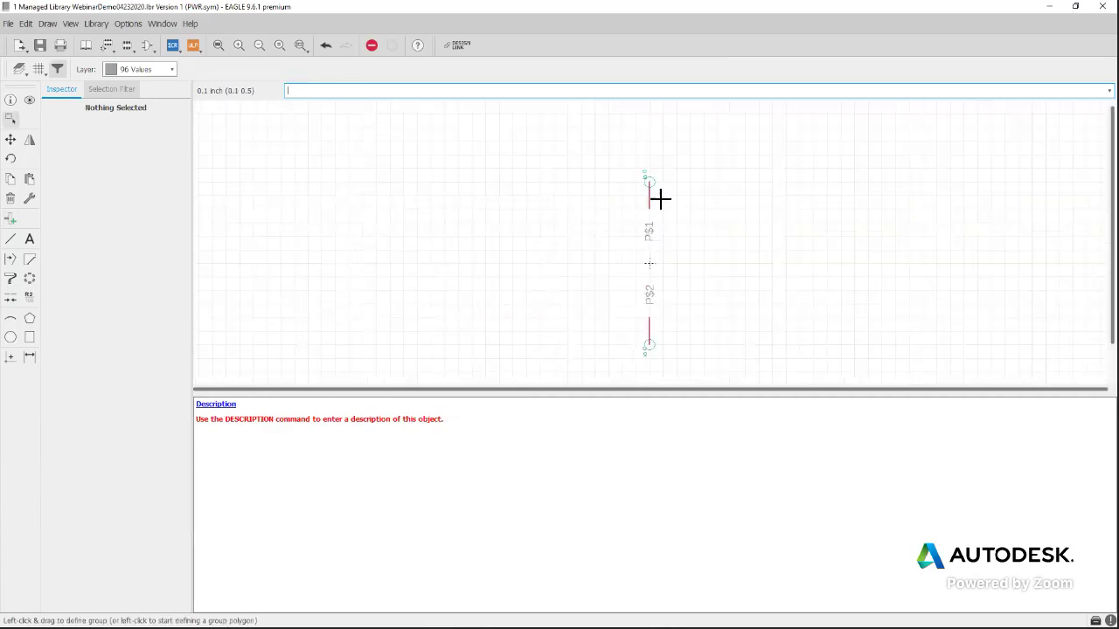
scroll(647, 203, down, 1)
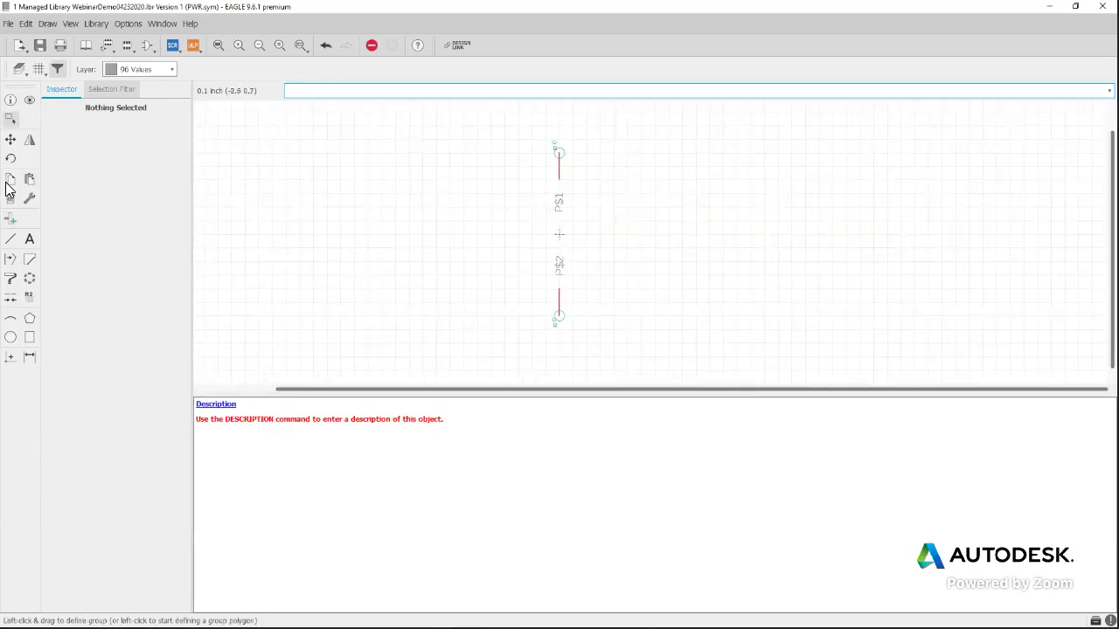
click(562, 156)
click(154, 124)
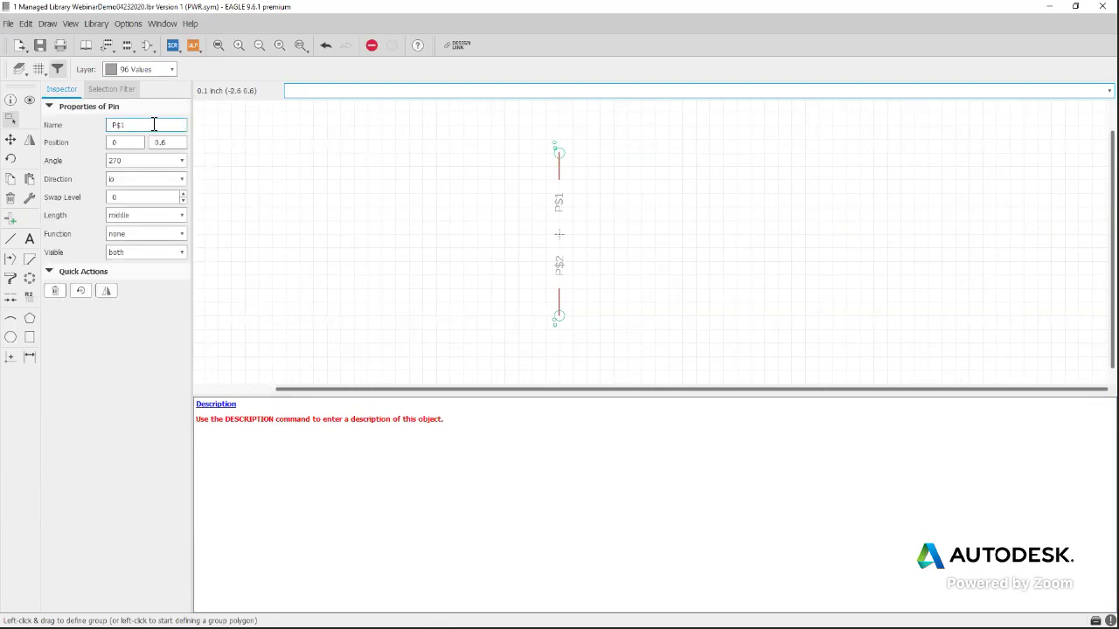
click(154, 124)
text(VCC)
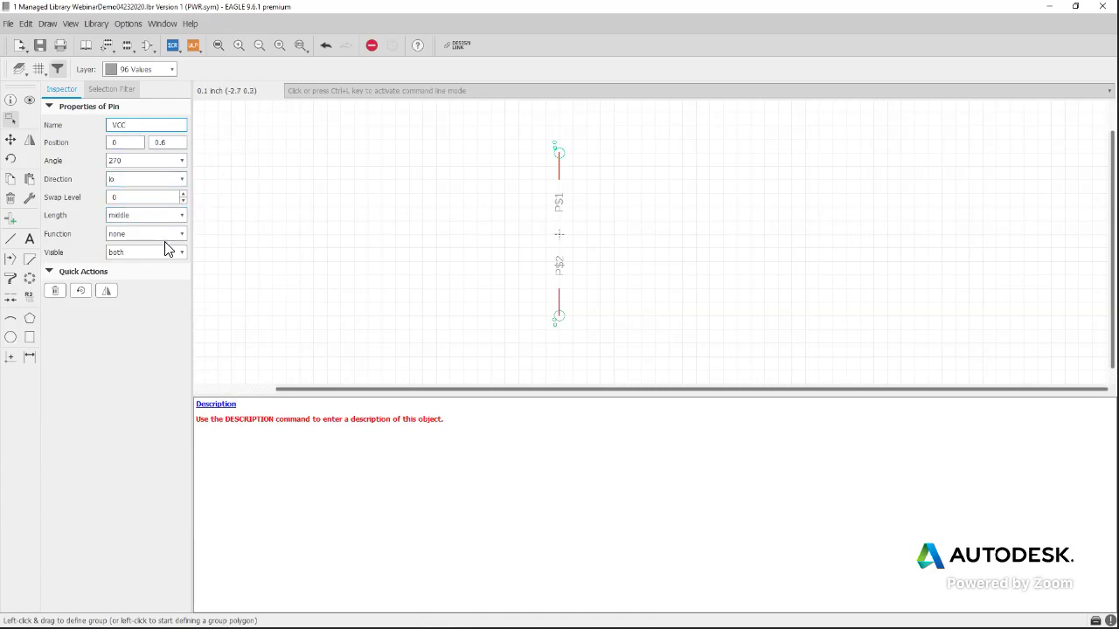
Set VCC to direction pwr, rename P$2 to GND and make it pwr too
click(183, 179)
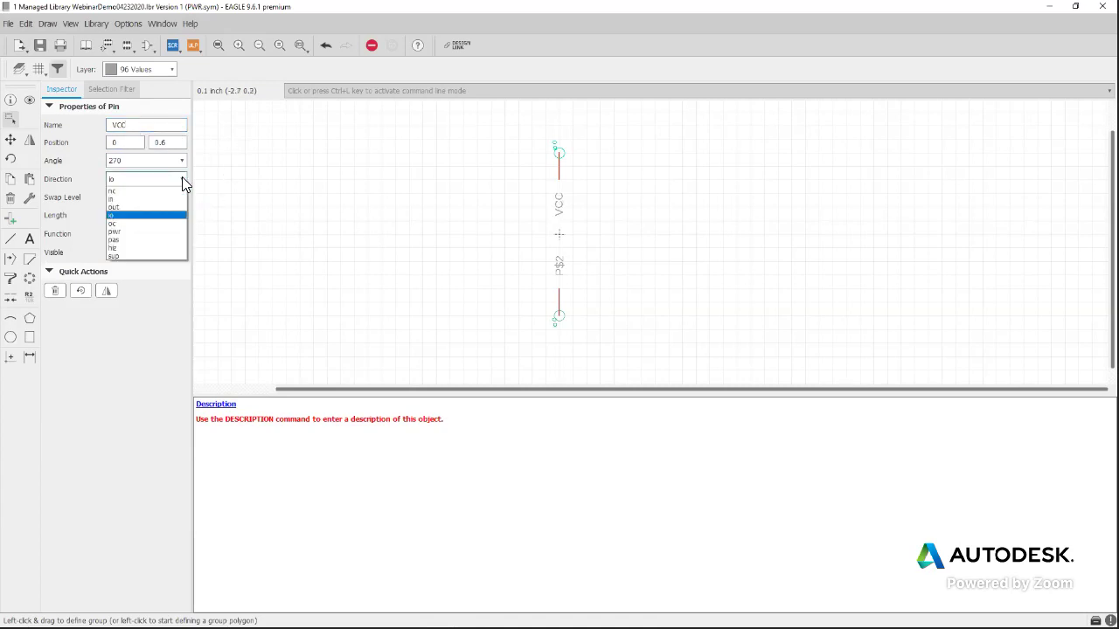
click(152, 236)
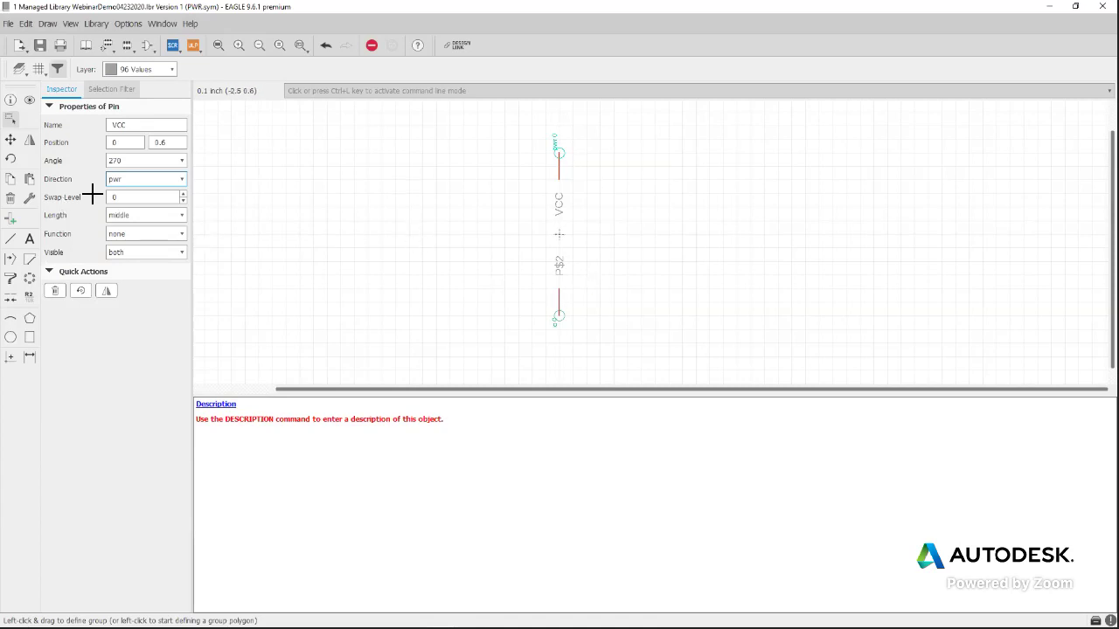
click(561, 324)
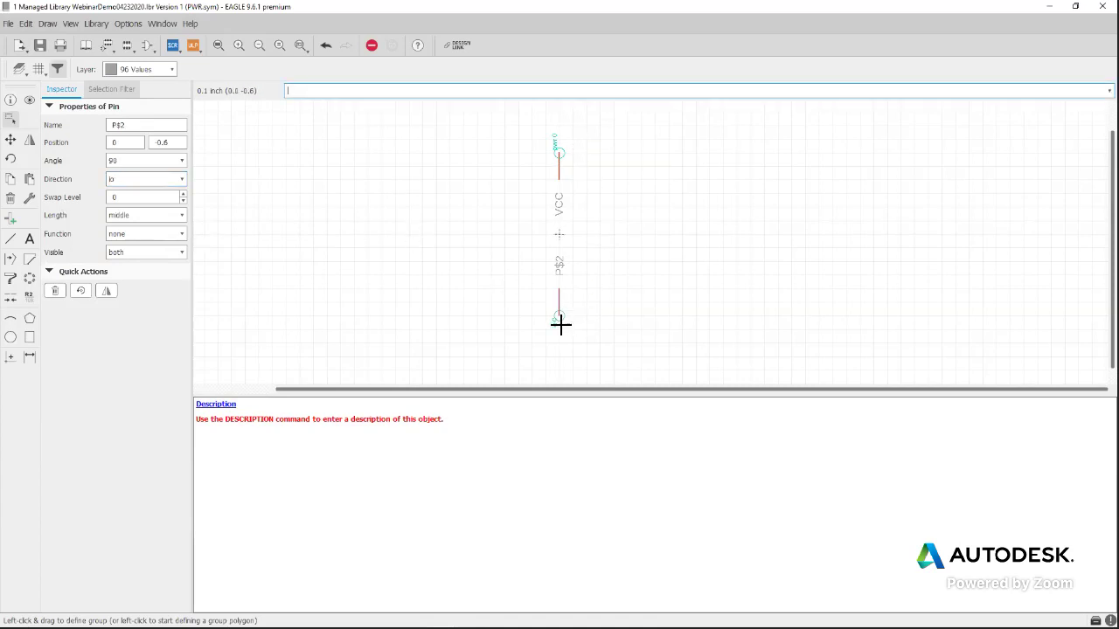
drag(148, 125, 107, 125)
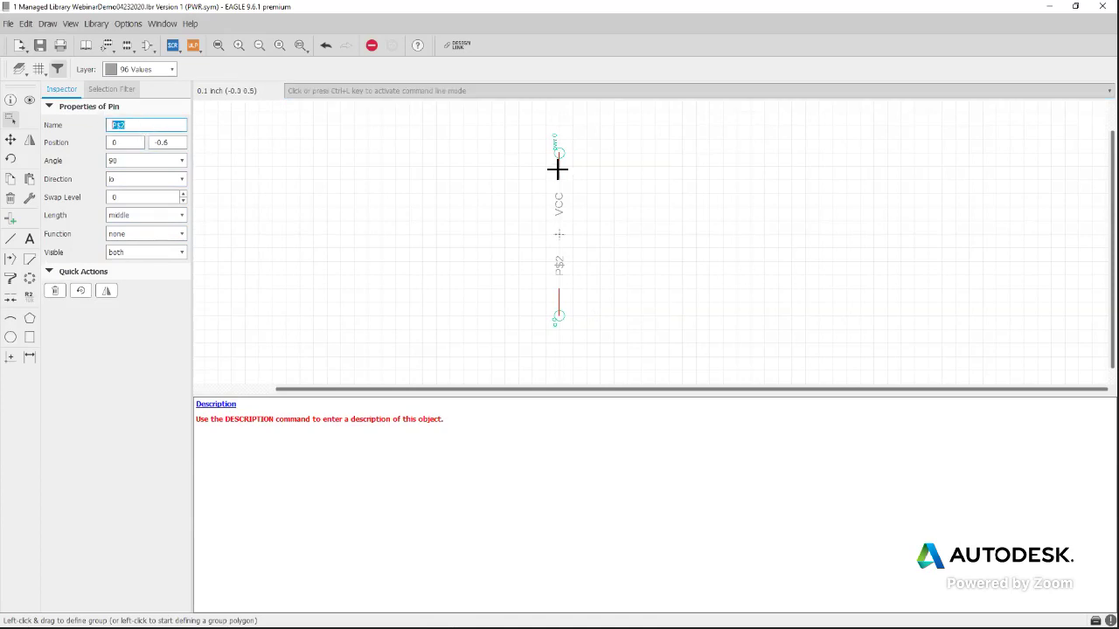
text(GND)
click(181, 180)
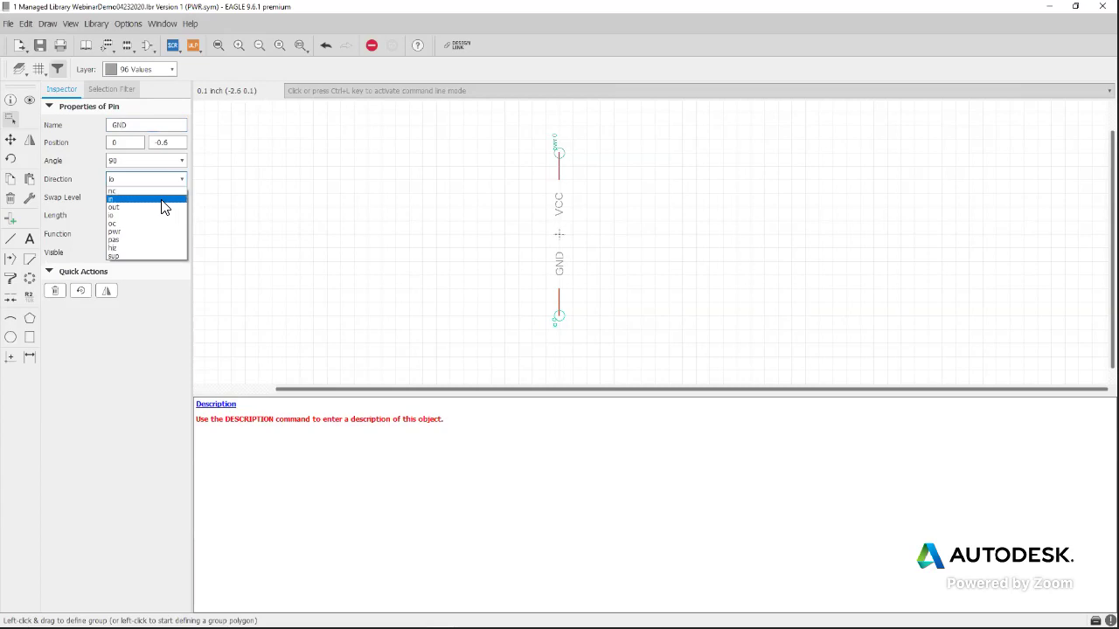
click(153, 232)
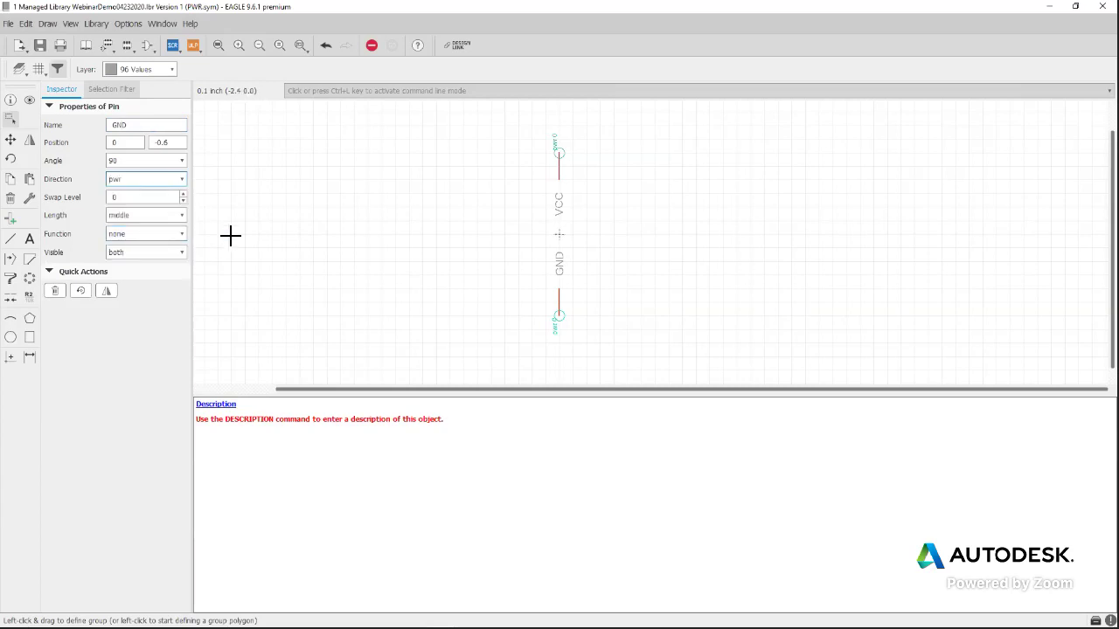
click(382, 245)
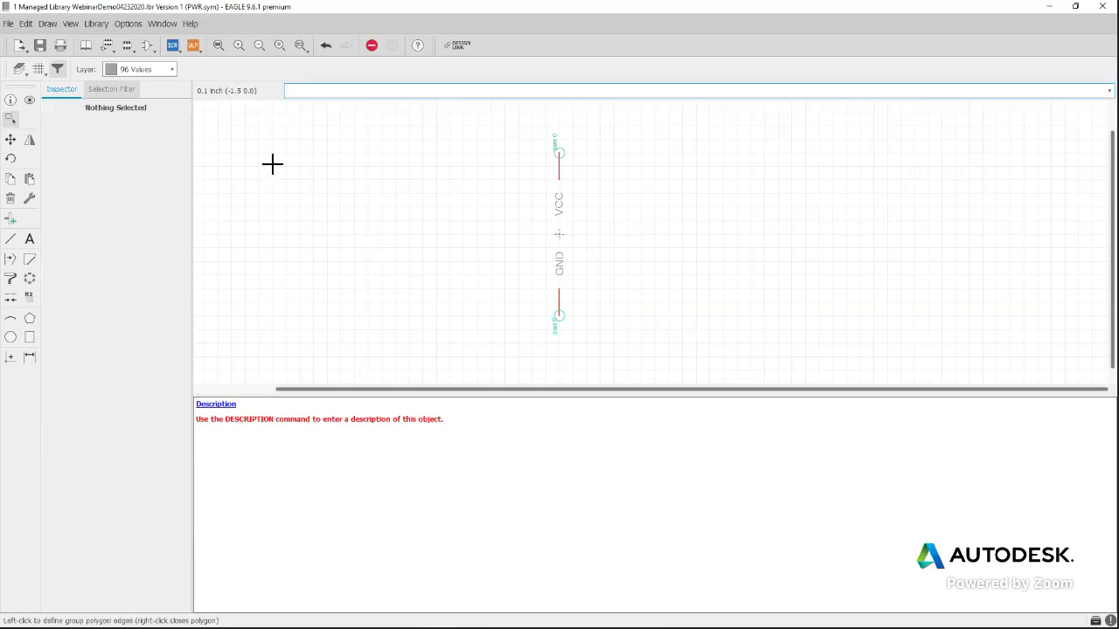
Run set_name_value.ulp on PWR and move the >VALUE label just below >NAME
click(195, 51)
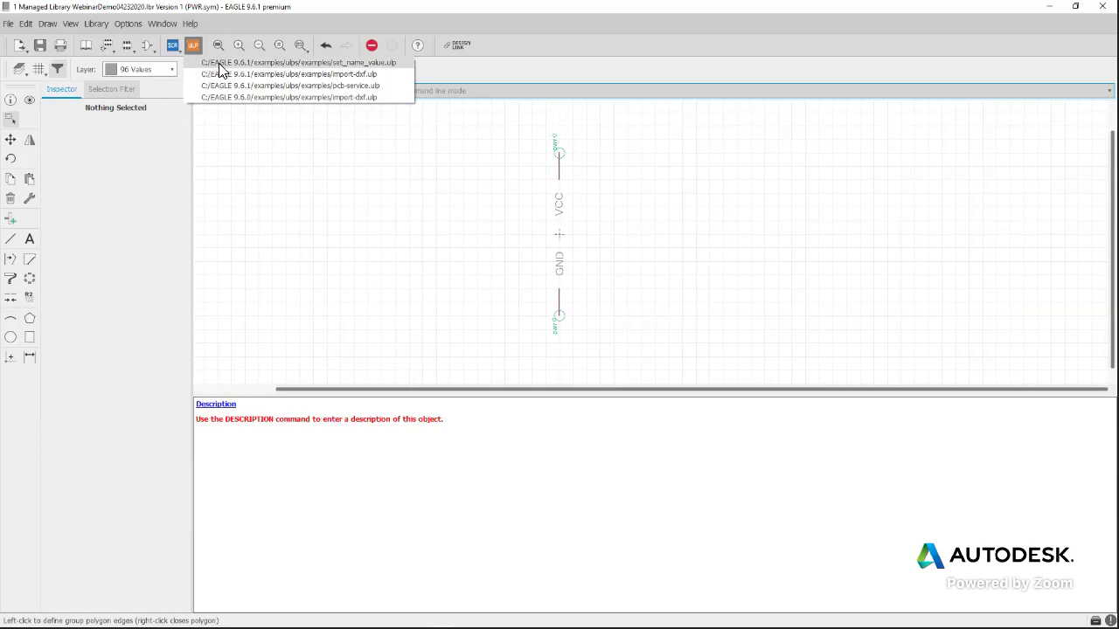
click(220, 64)
mouse_move(562, 238)
mouse_down()
mouse_move(595, 248)
mouse_move(582, 257)
mouse_move(582, 245)
mouse_move(572, 248)
mouse_move(595, 227)
mouse_move(570, 237)
mouse_up()
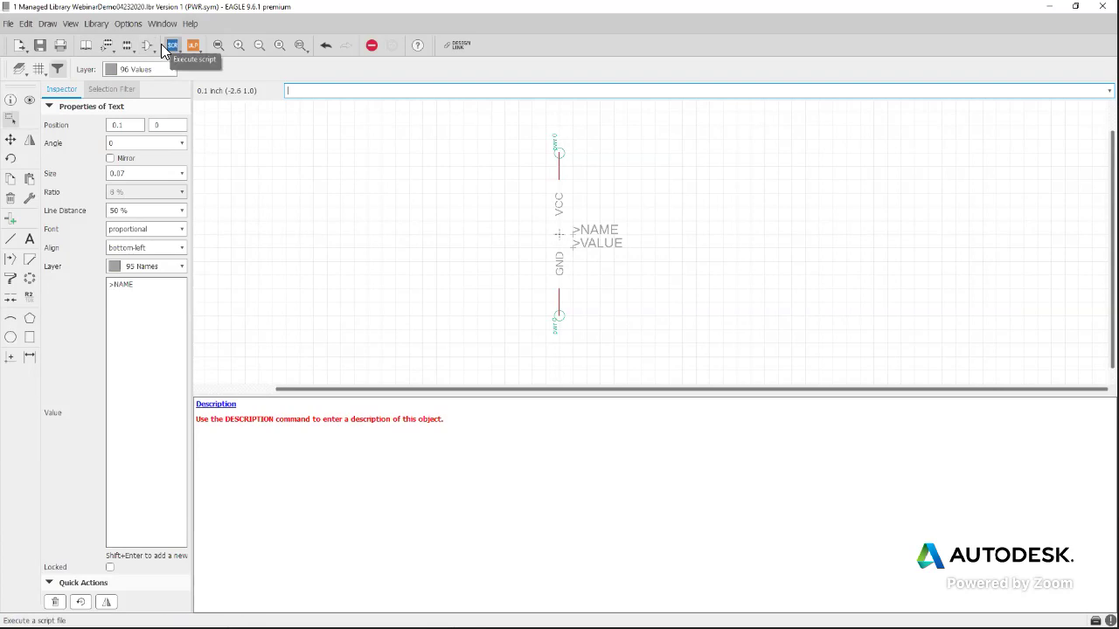
Preview PWR in the table of contents, save the library, and start Create New Version
click(88, 46)
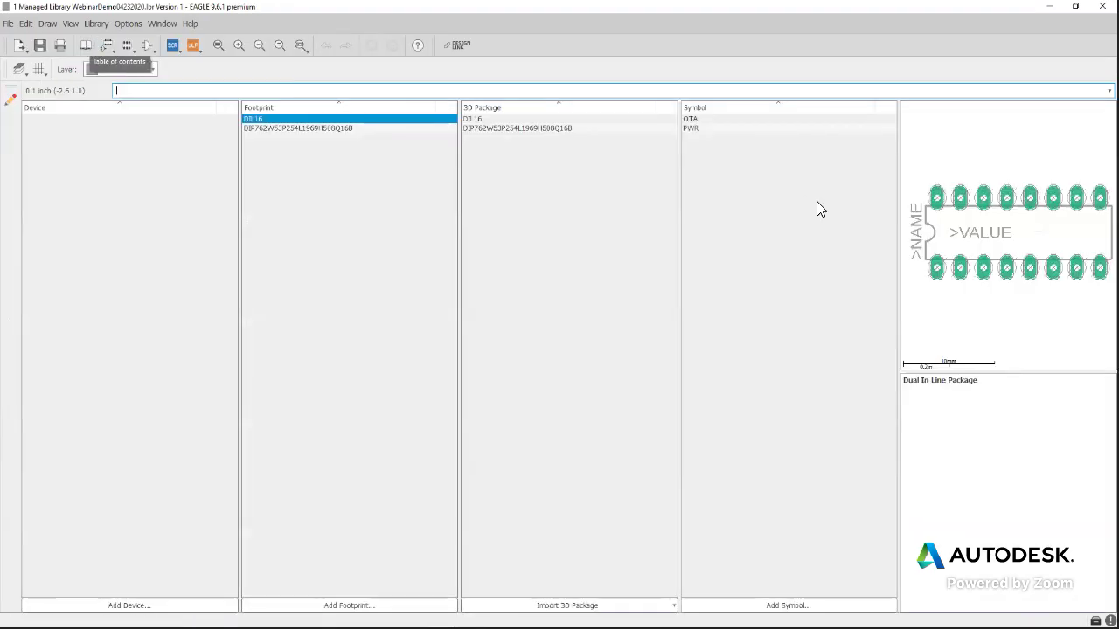
click(717, 128)
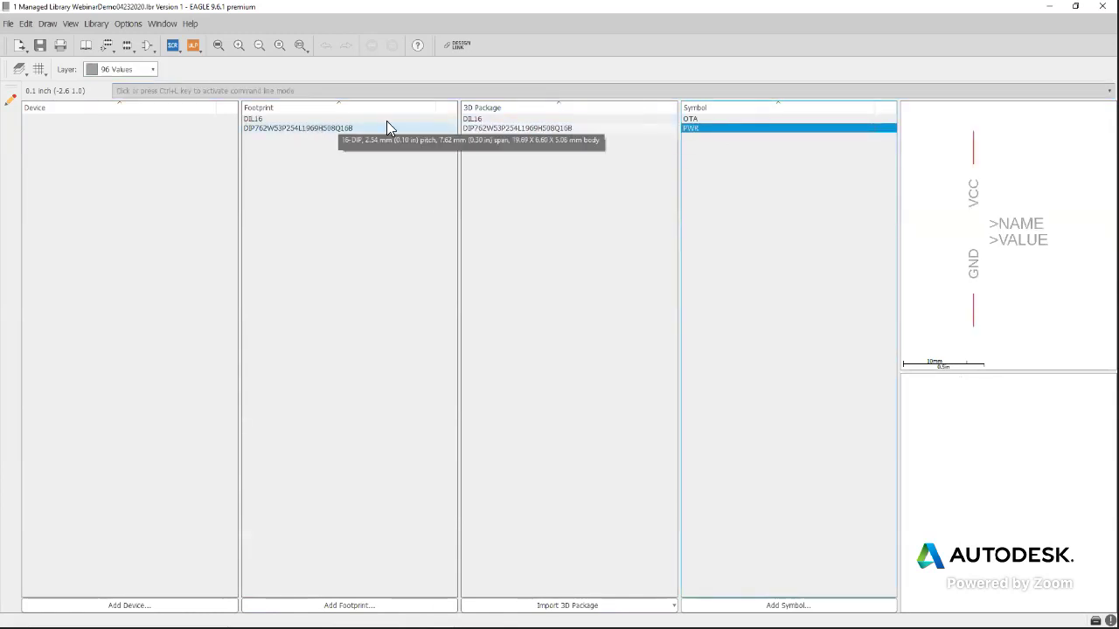
click(40, 45)
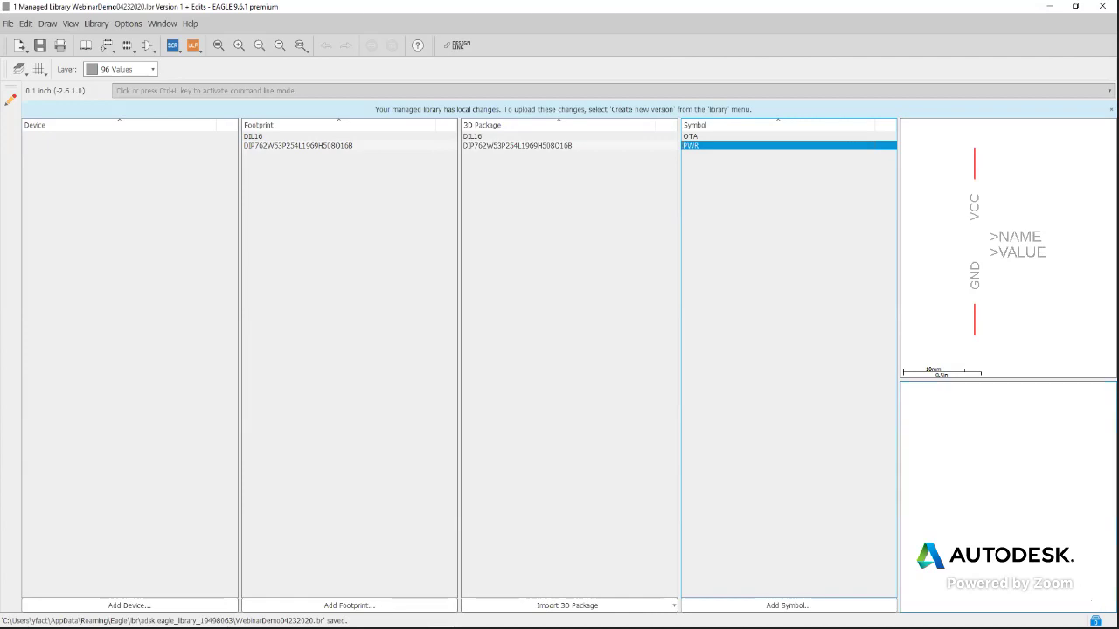
click(96, 23)
click(132, 145)
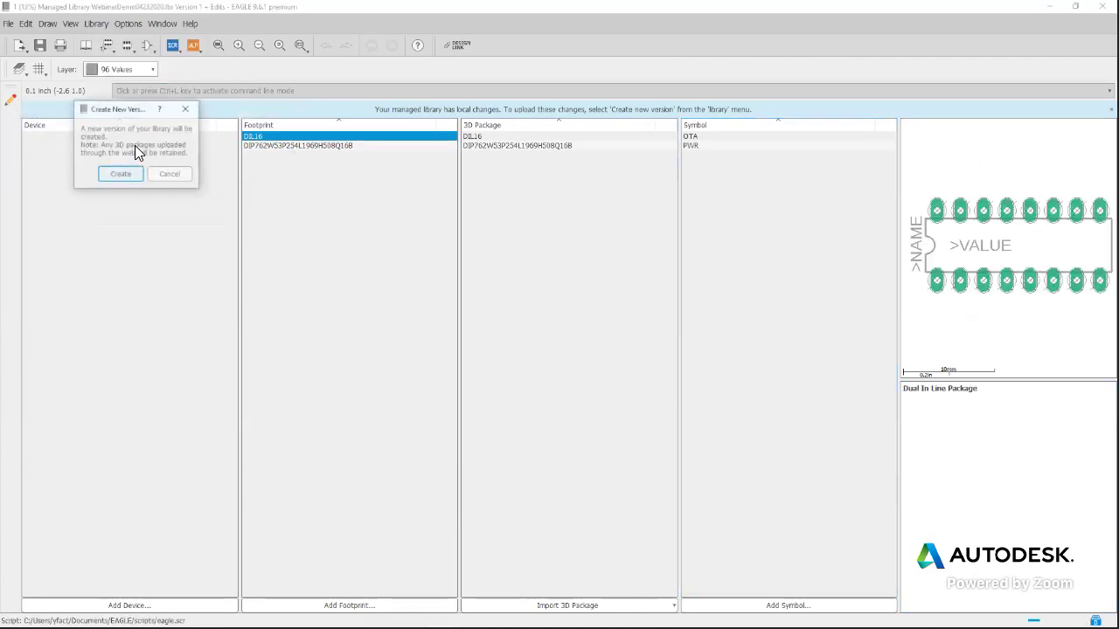
Confirm Create to upload the saved changes as library Version 2
click(133, 173)
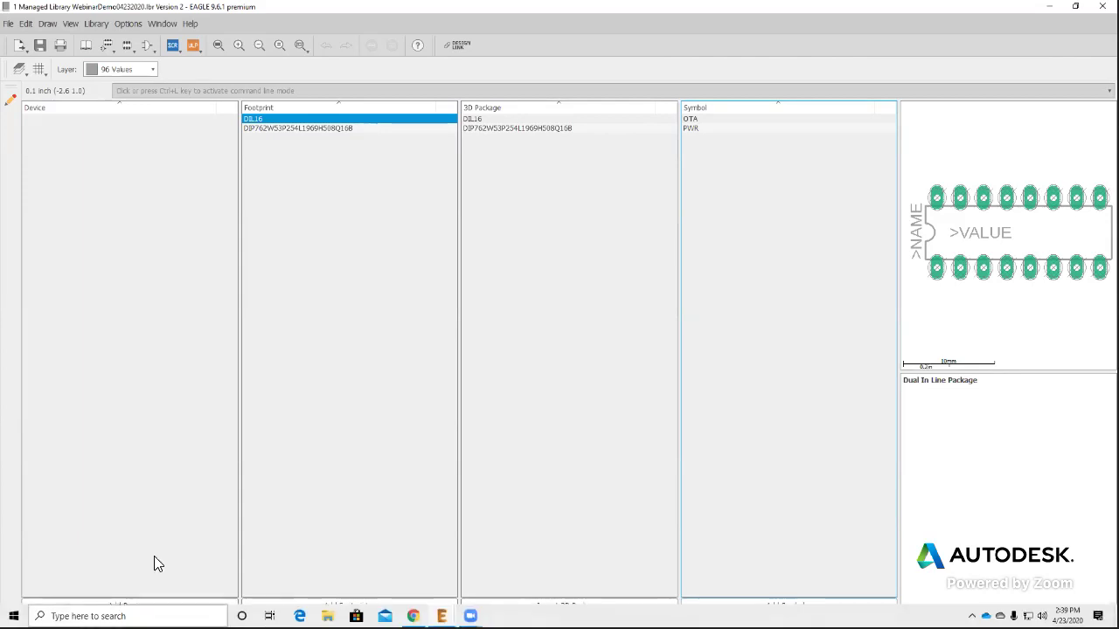
Add a new device named LM13700_BAD
click(160, 604)
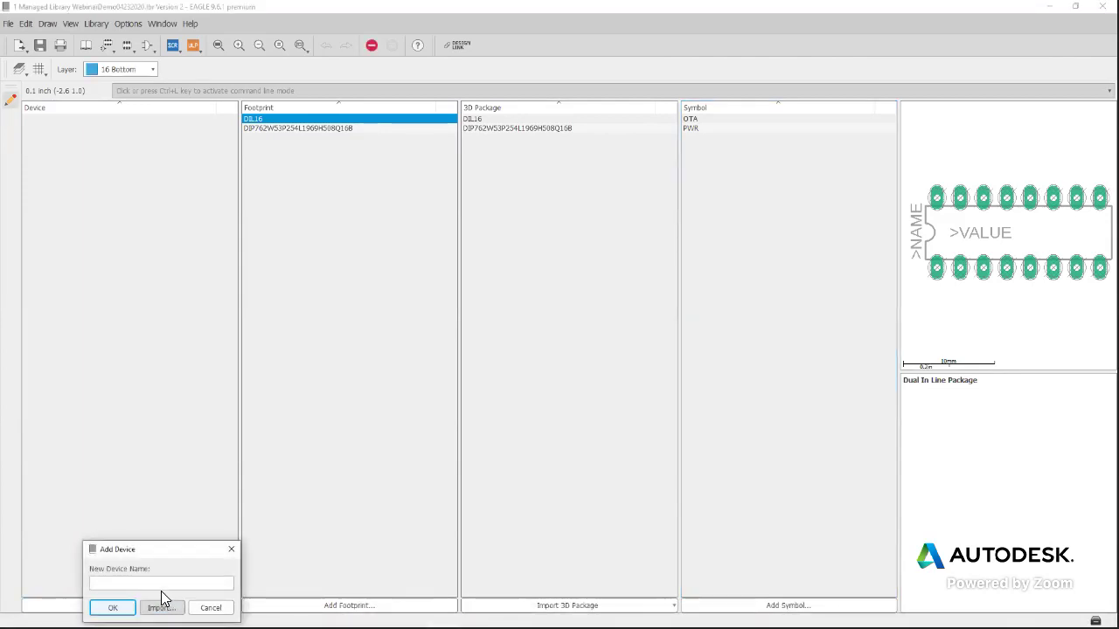
click(146, 584)
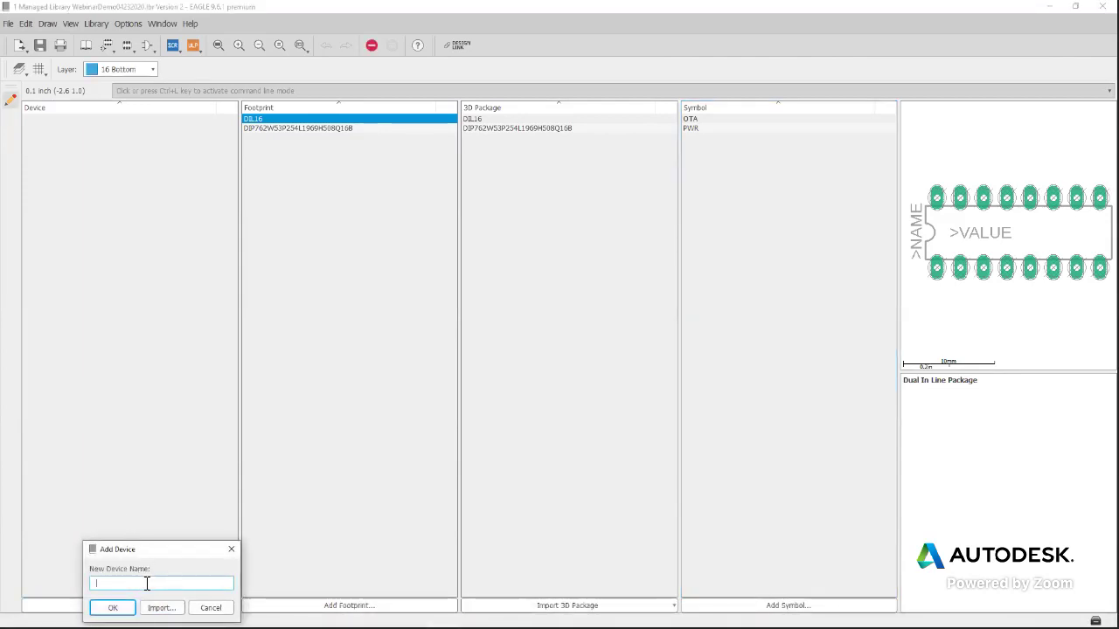
text(LM13700_BAD)
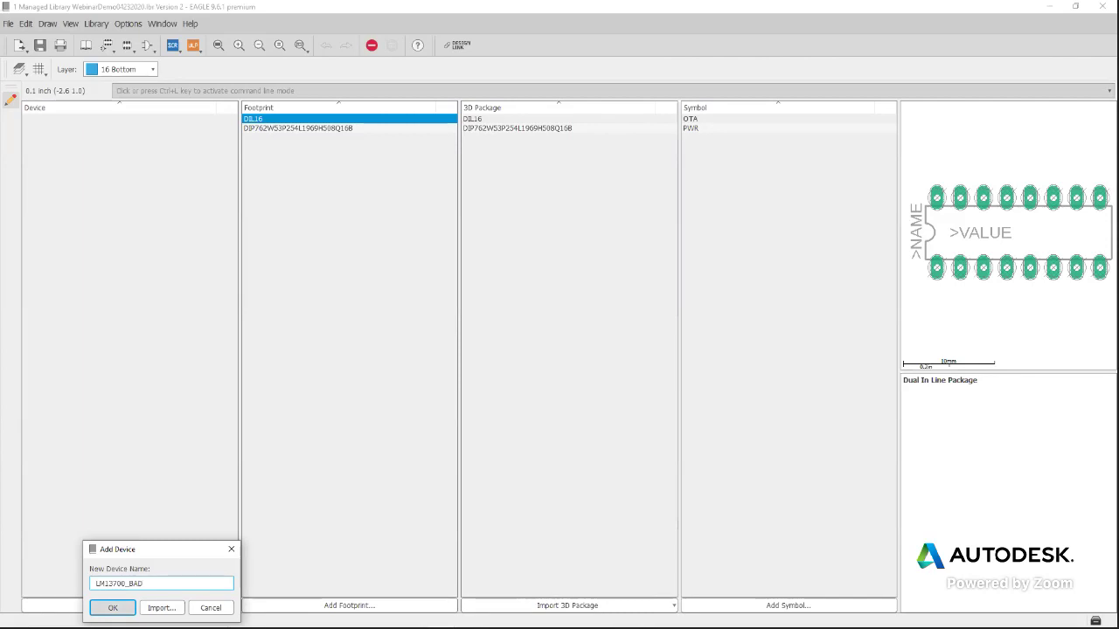
key(Return)
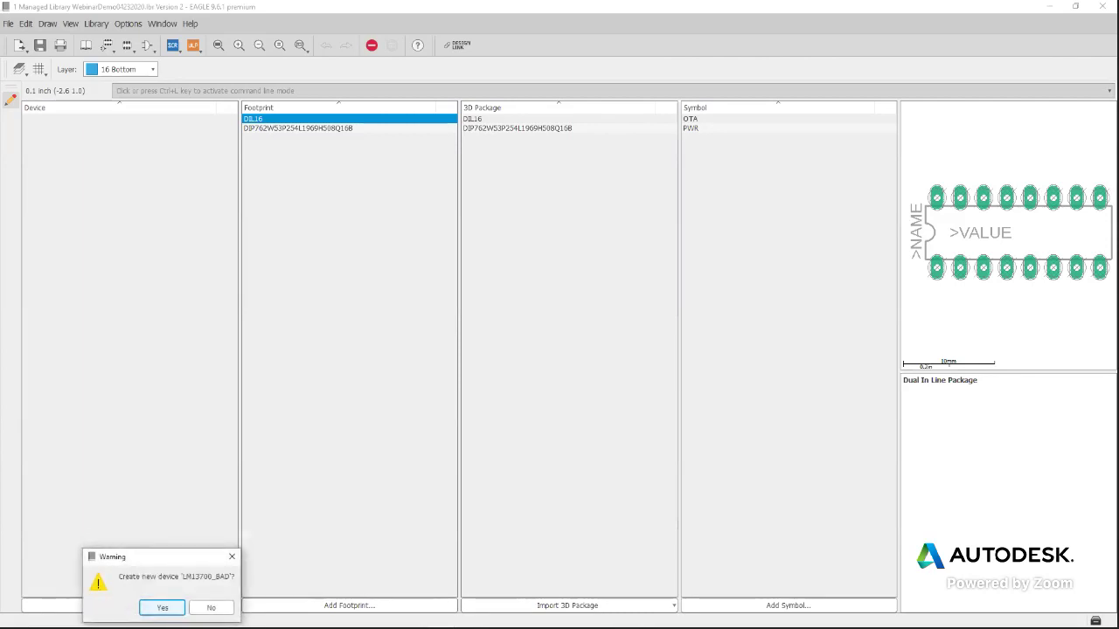
click(164, 608)
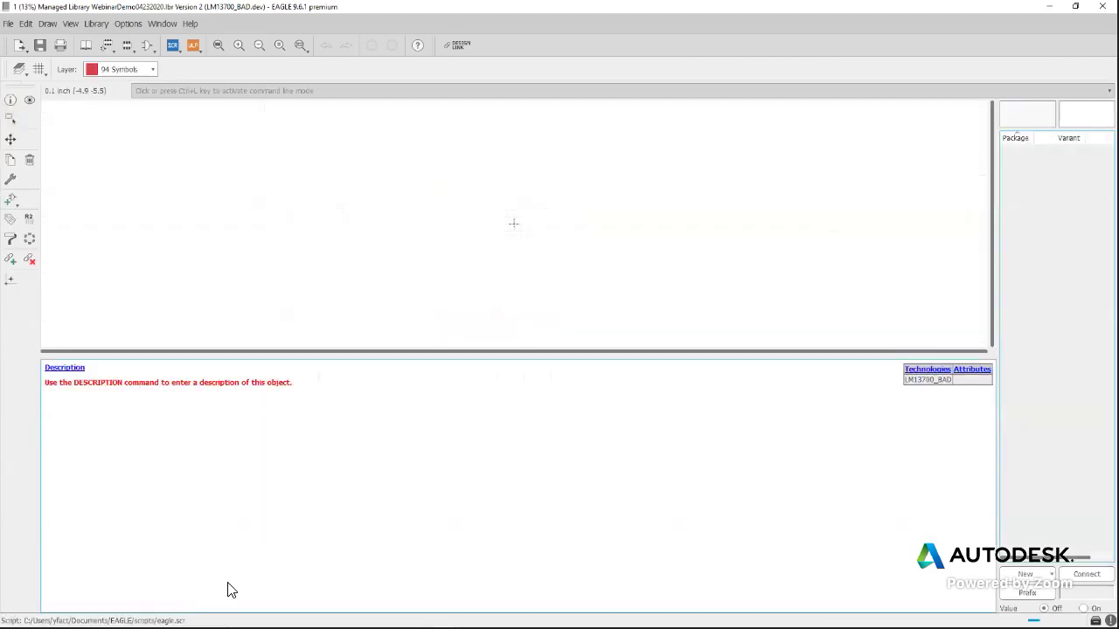
Widen the package/variant panel and enlarge the symbol and package preview areas
drag(999, 321, 523, 359)
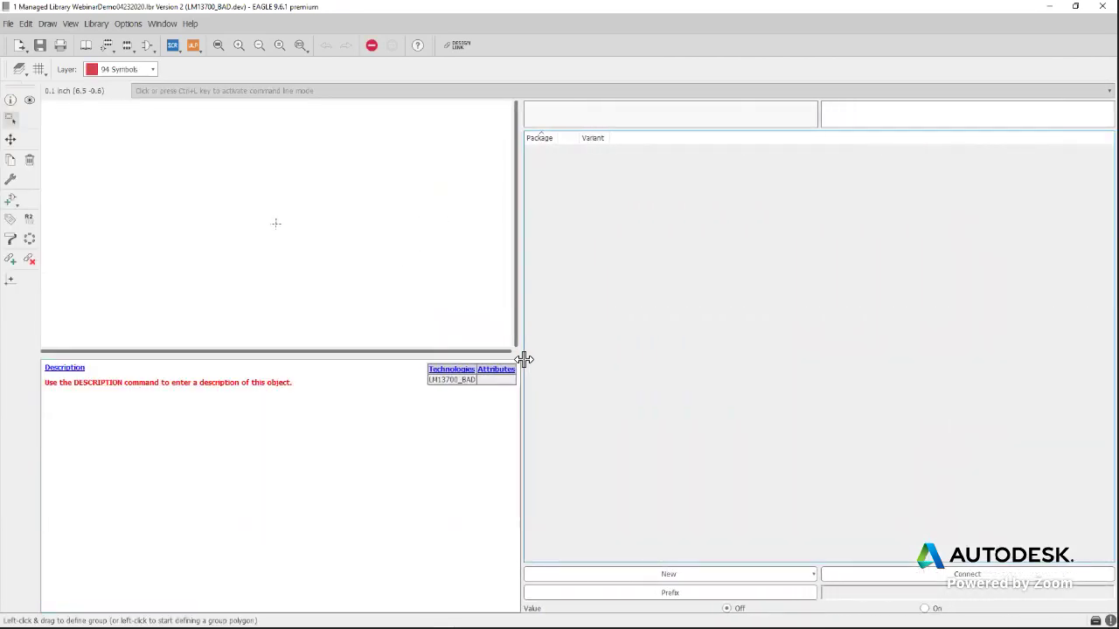
drag(813, 131, 801, 290)
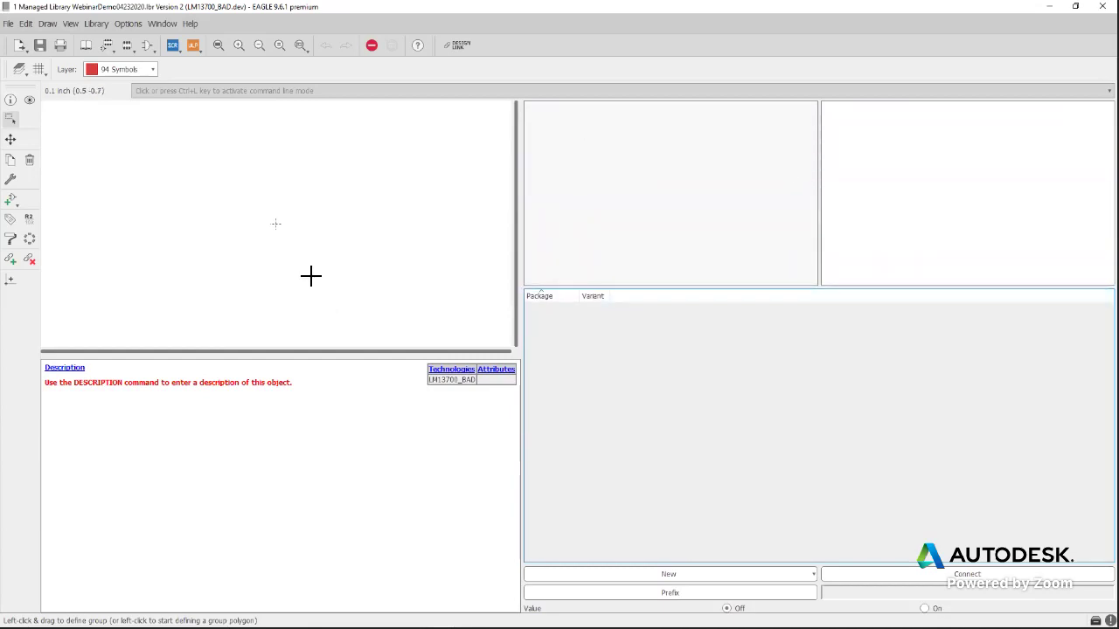
click(11, 119)
Add the OTA symbol twice, placing gates G$1 and G$2 one above the other
click(11, 202)
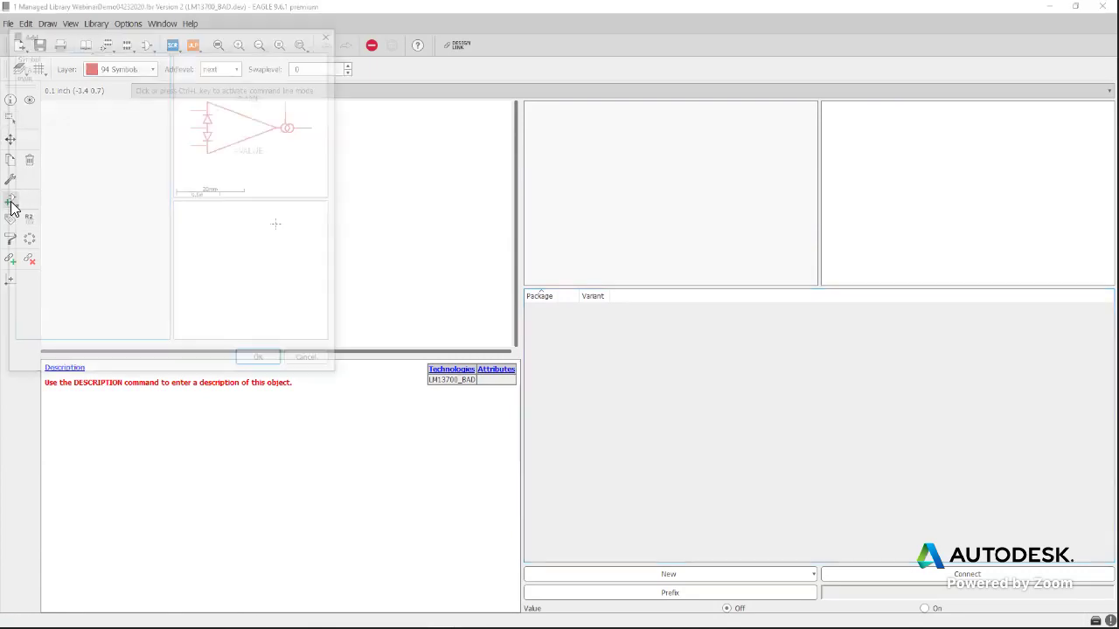
click(63, 70)
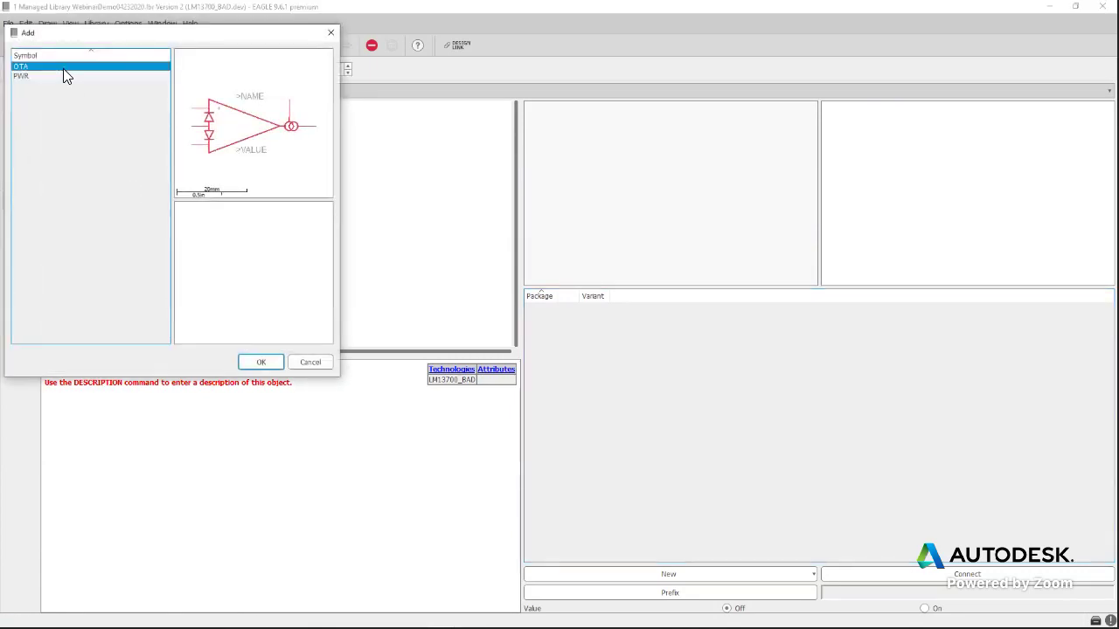
click(259, 362)
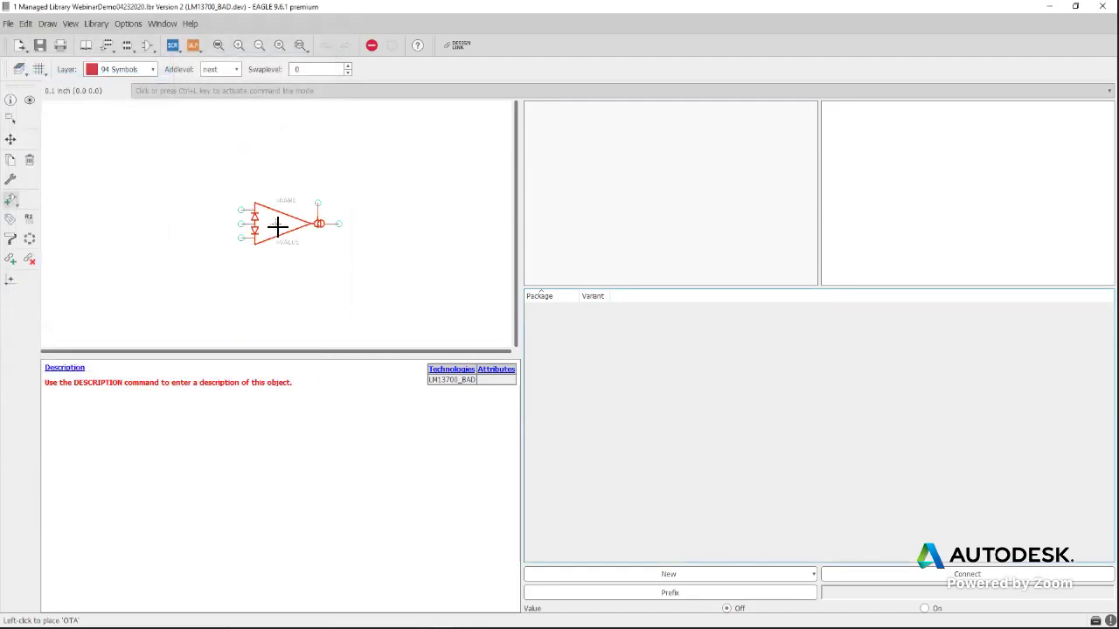
click(276, 224)
click(280, 295)
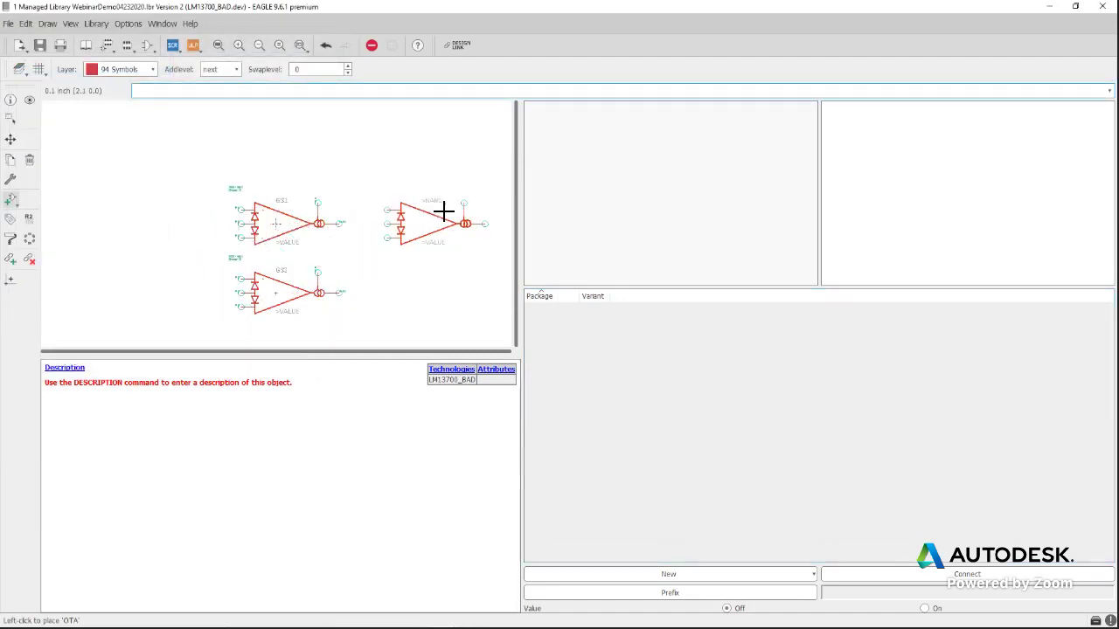
key(Escape)
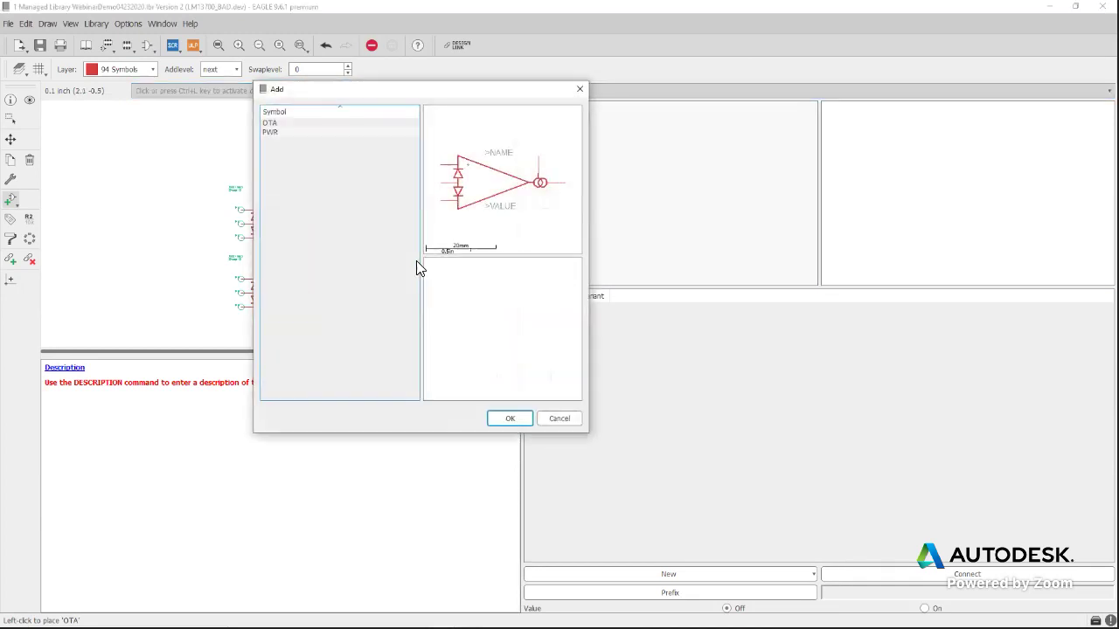
key(Escape)
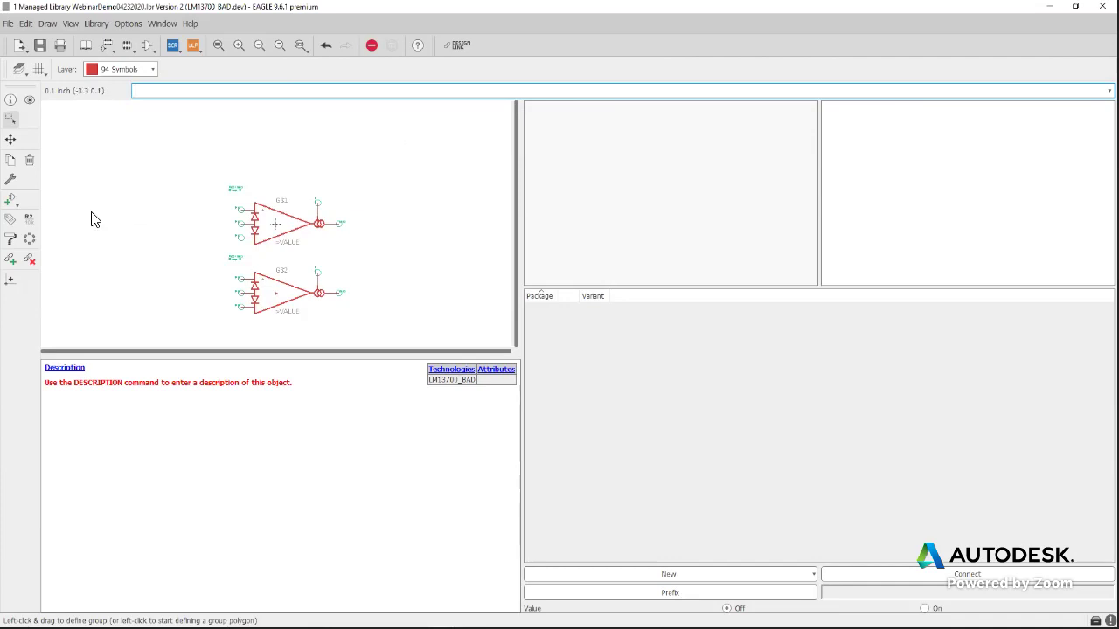
Add the PWR supply symbol as gate G$3 to the right of the two OTA gates
click(10, 200)
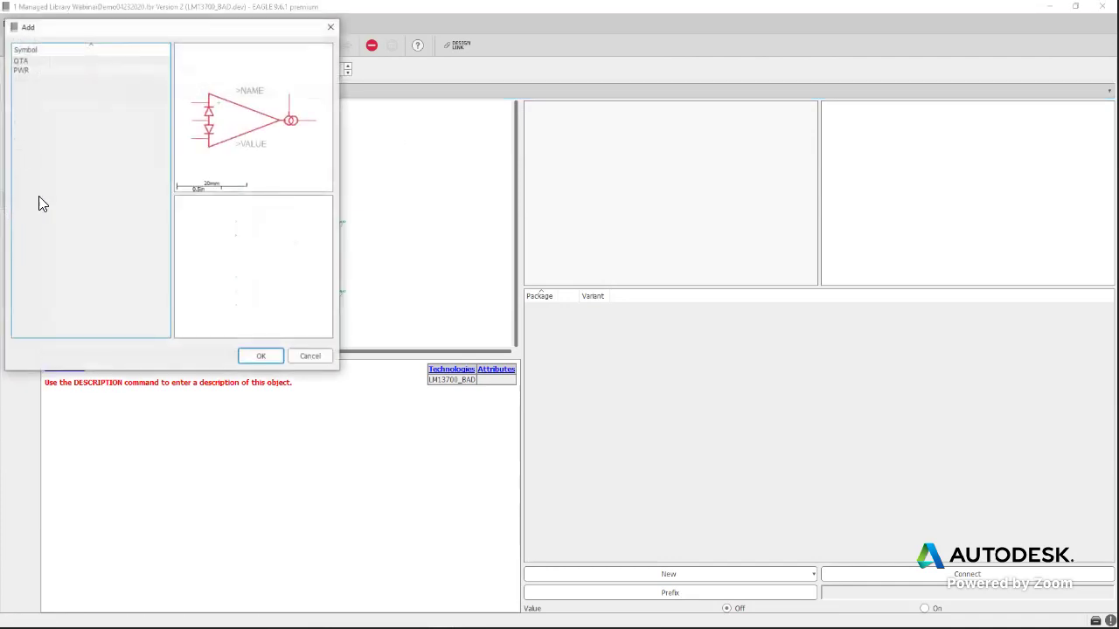
click(45, 70)
click(262, 357)
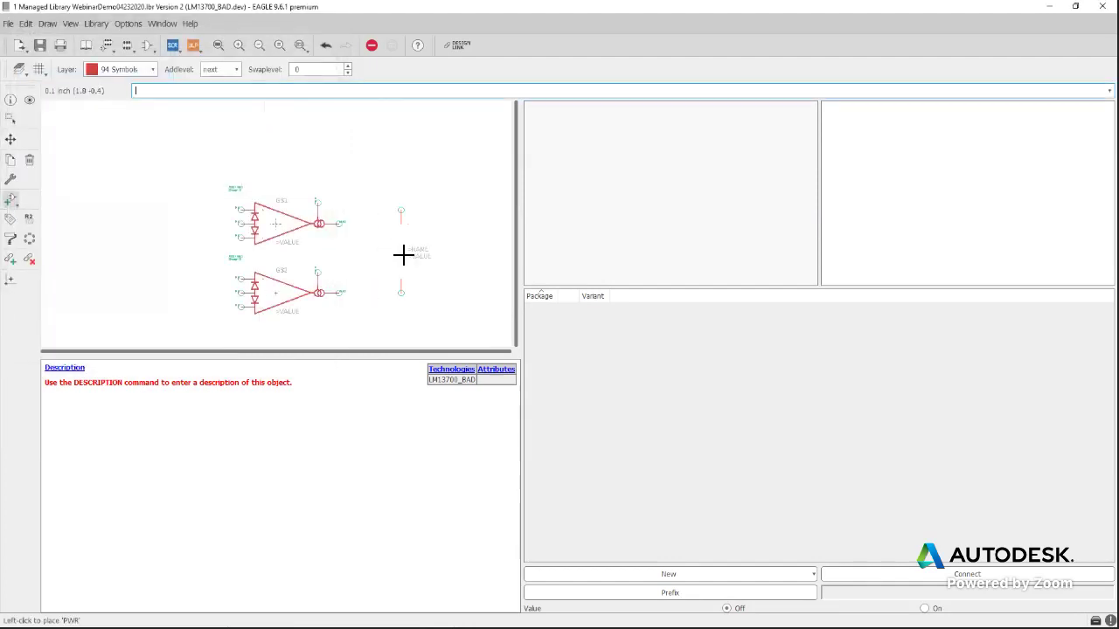
click(395, 261)
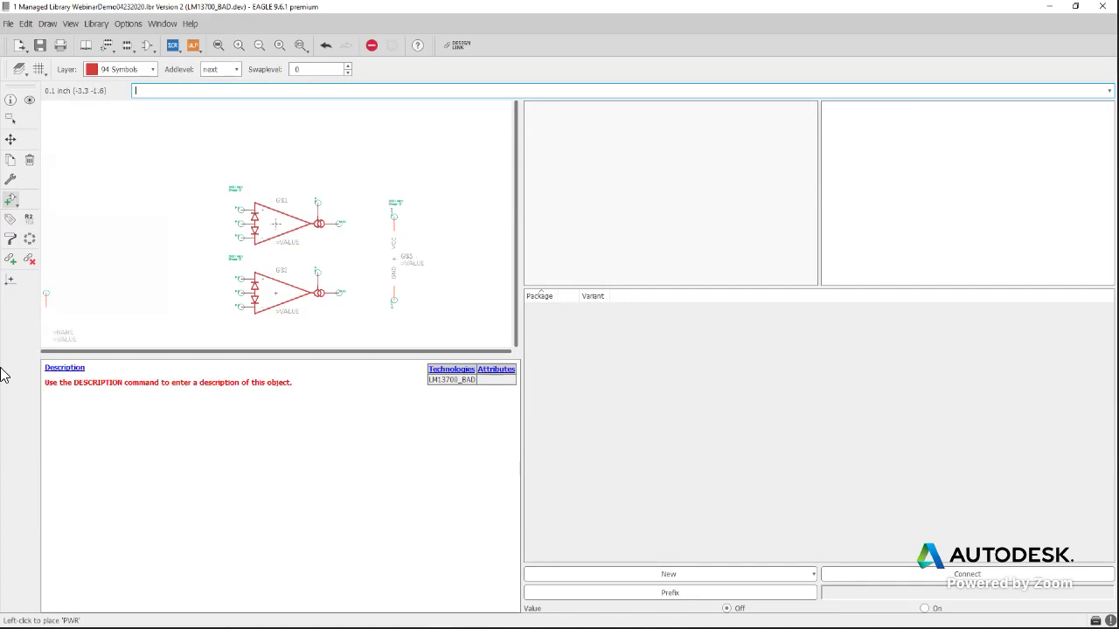
key(Escape)
key(Escape)
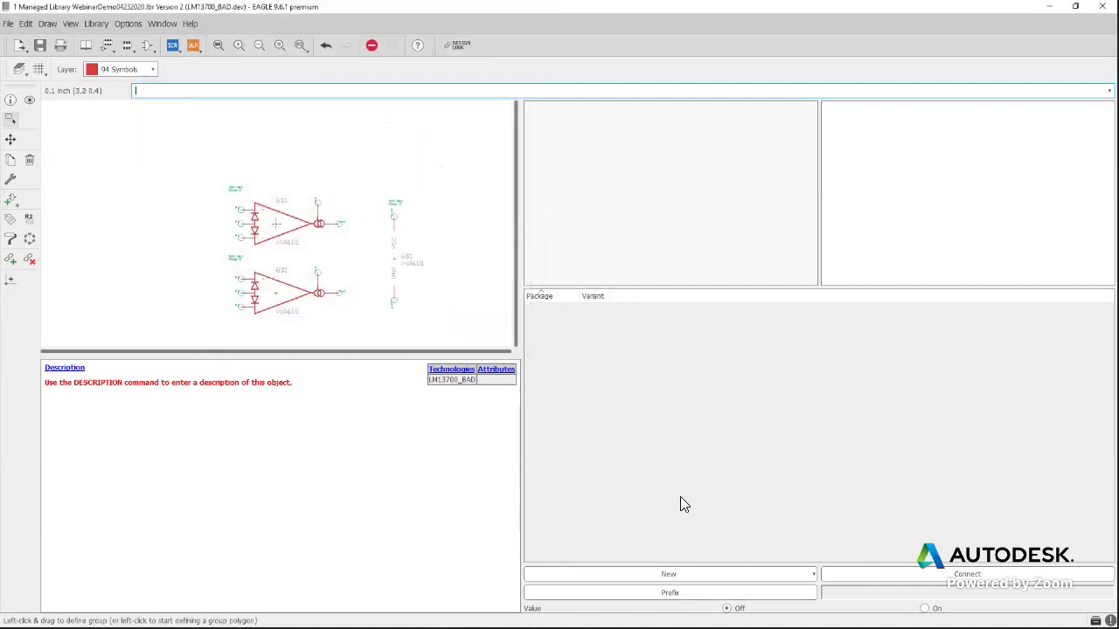
click(781, 597)
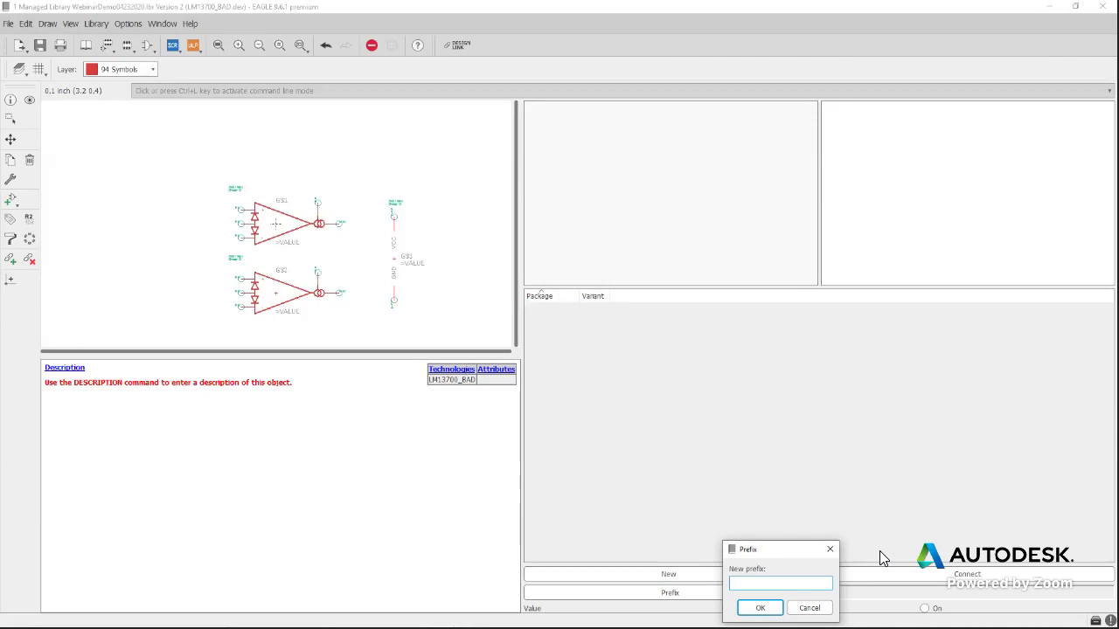
Enter IC as the new prefix for the LM13700_BAD device
text(IC)
click(760, 608)
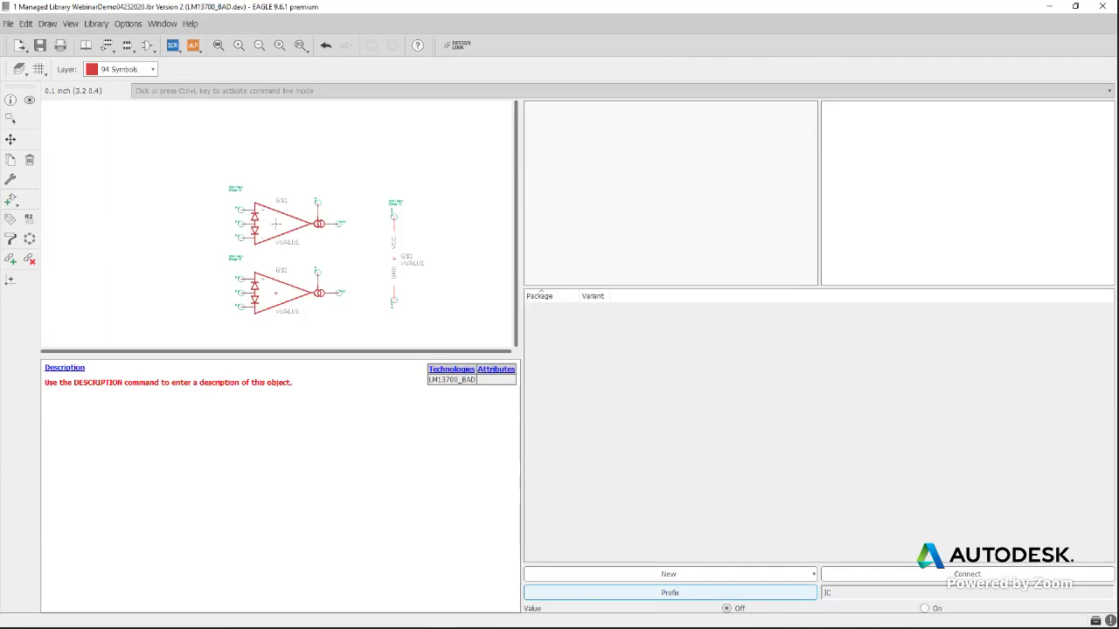
click(11, 119)
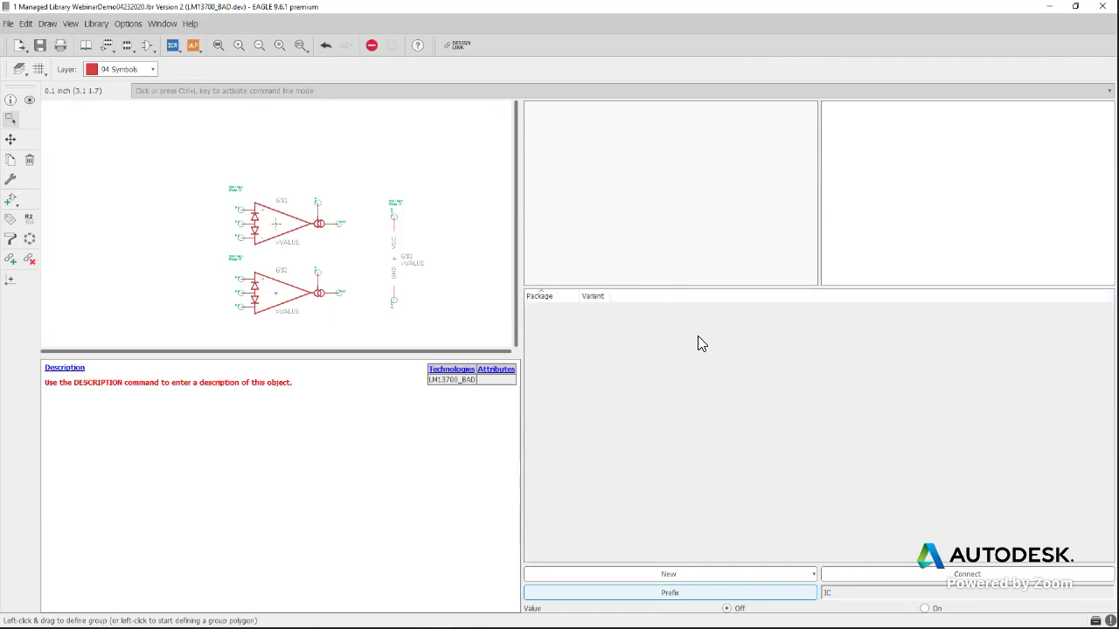
Add the local package DIP762W53P254L1969H508Q16B as a package variant
click(802, 574)
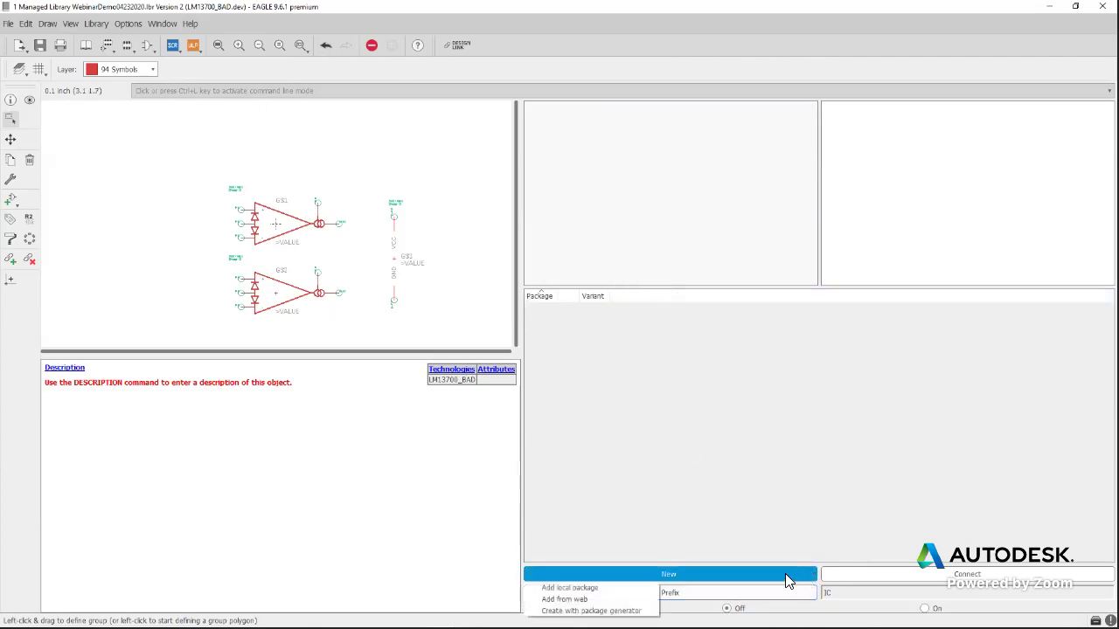
click(590, 589)
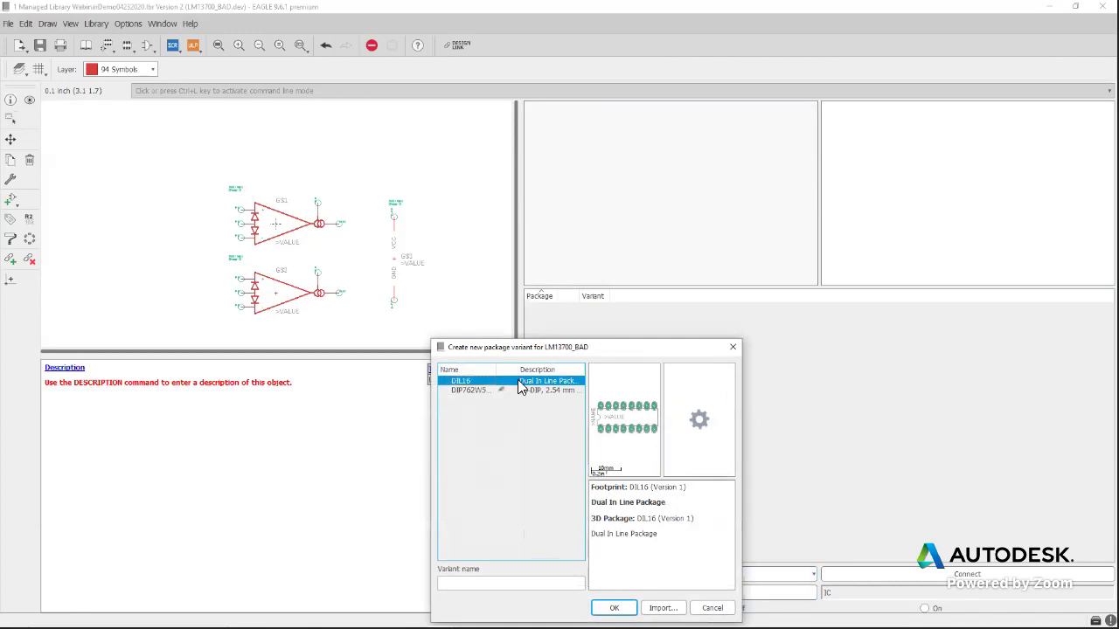
drag(535, 347, 457, 210)
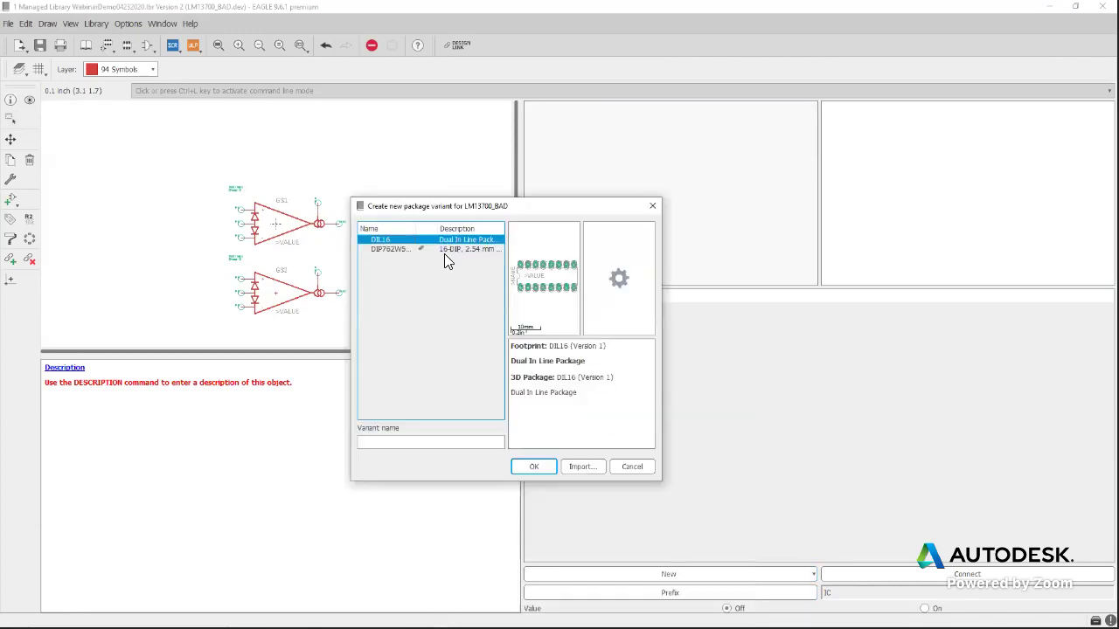
click(391, 249)
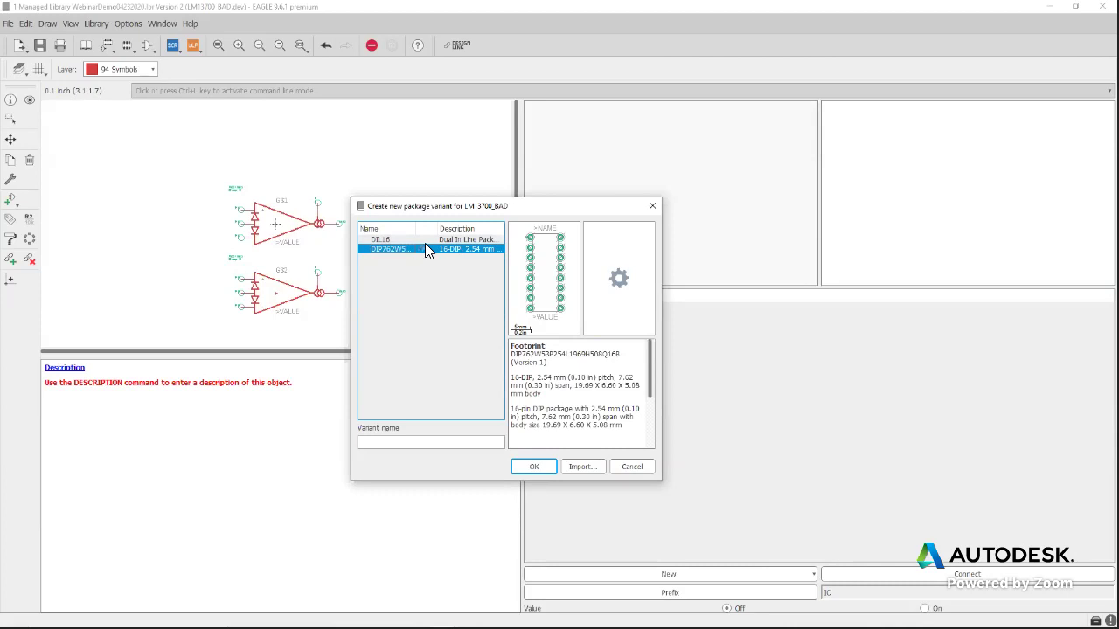
click(544, 467)
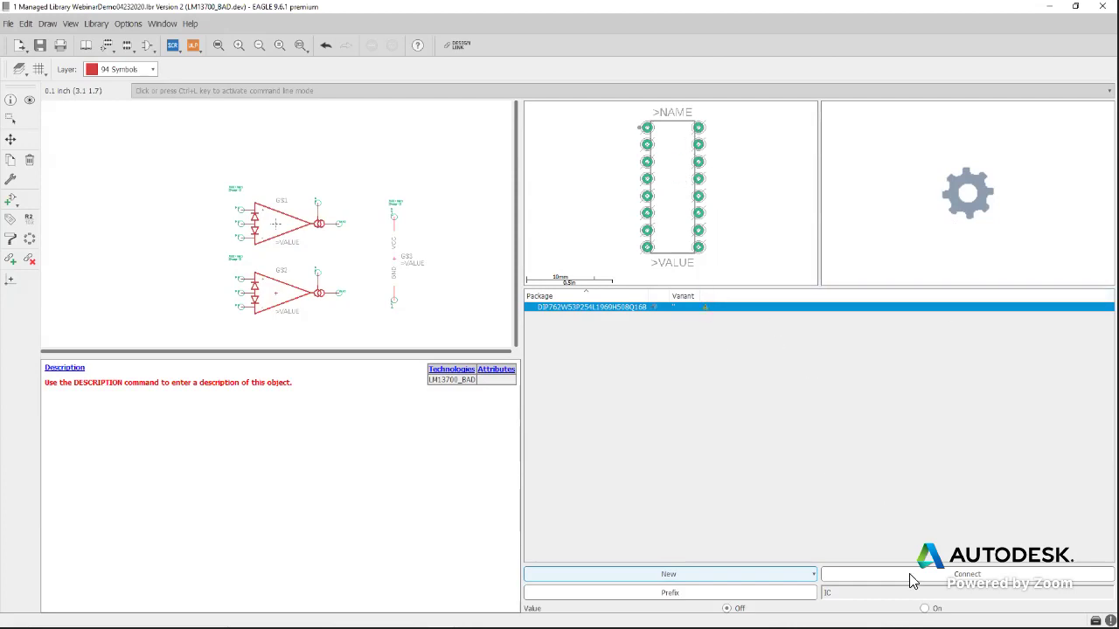
Open the Connect dialog for the new package and cancel it without changes
click(842, 577)
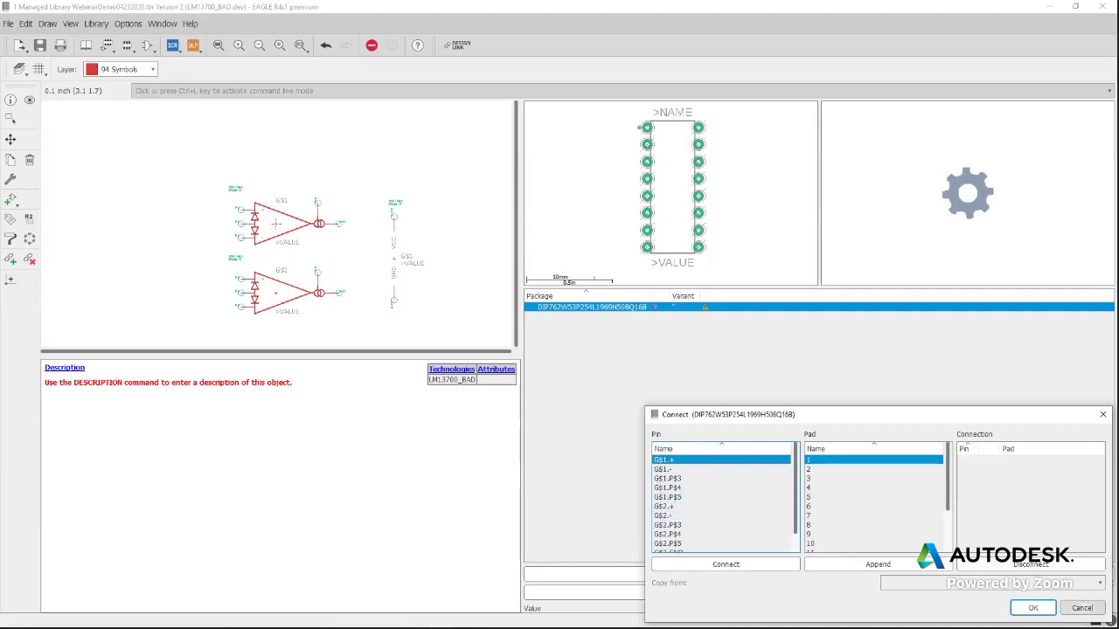
click(1082, 607)
key(alt+F7)
scroll(292, 204, up, 4)
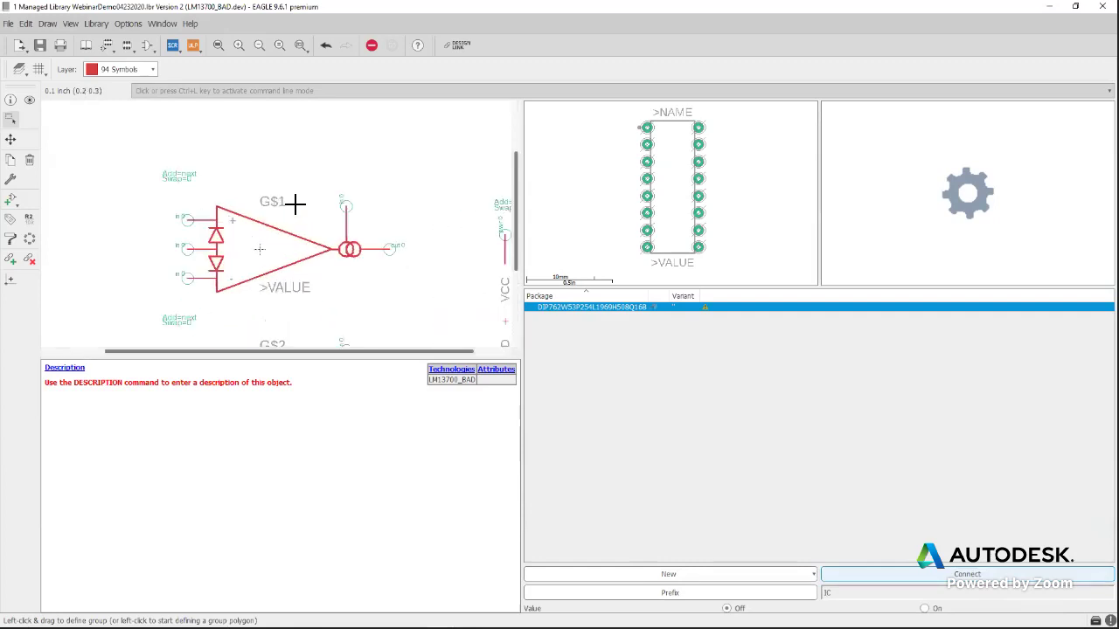
click(29, 216)
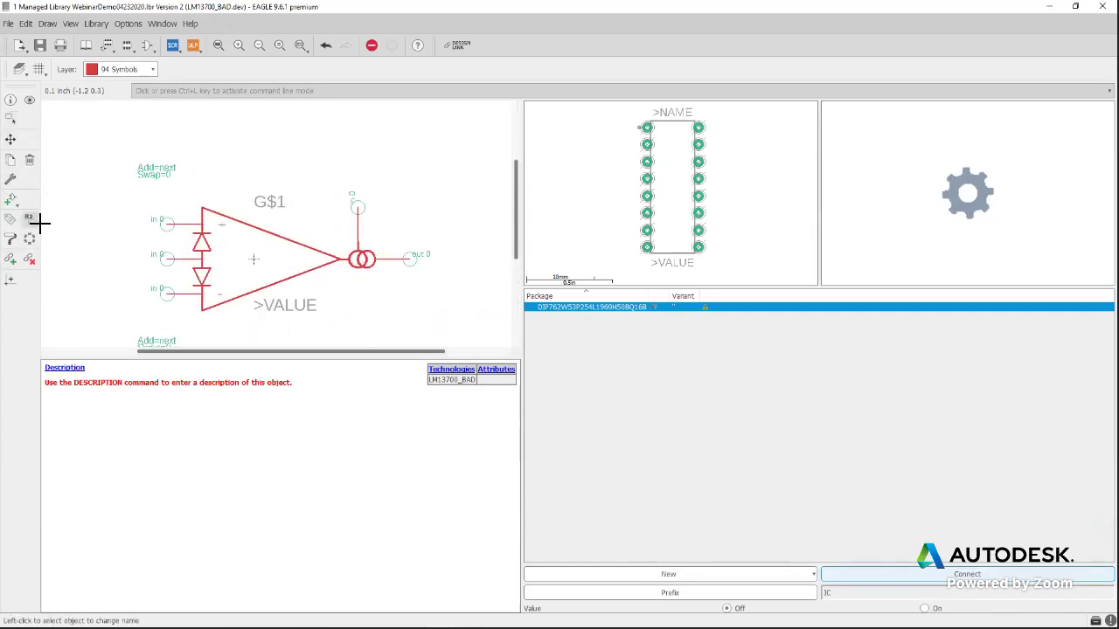
Name the upper OTA gate A, the lower OTA gate B, and the supply gate P
click(255, 262)
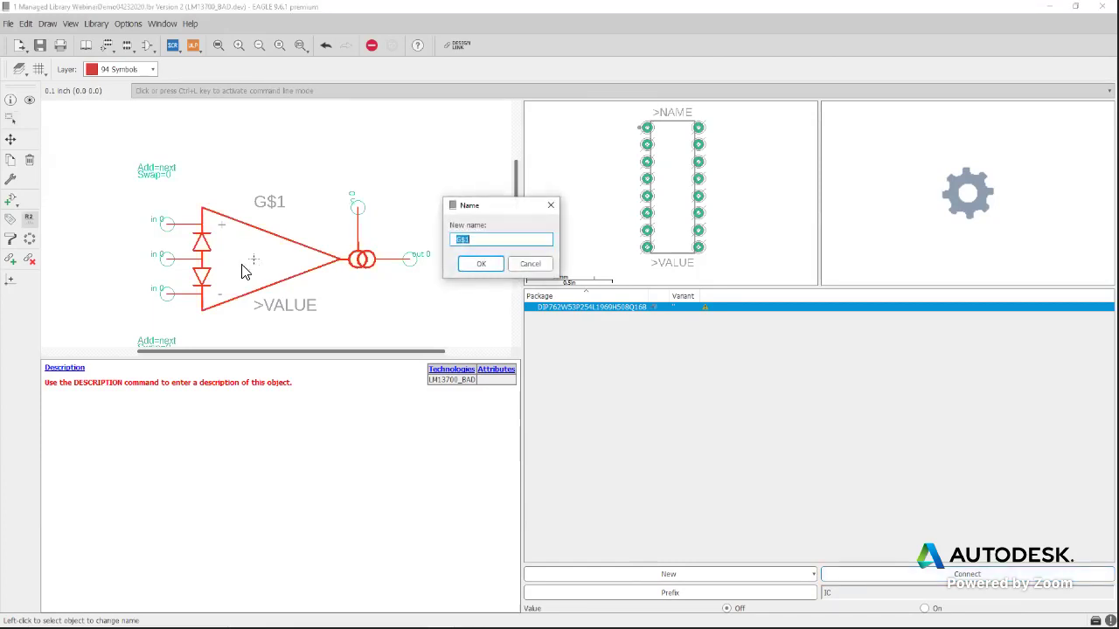
click(481, 264)
scroll(384, 212, down, 3)
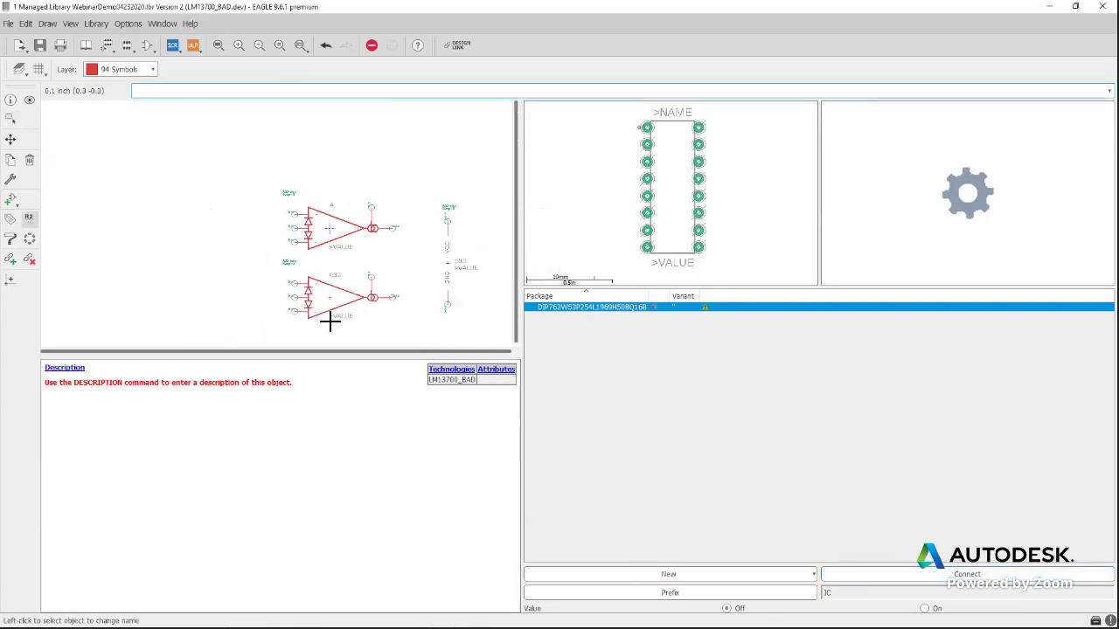
click(330, 301)
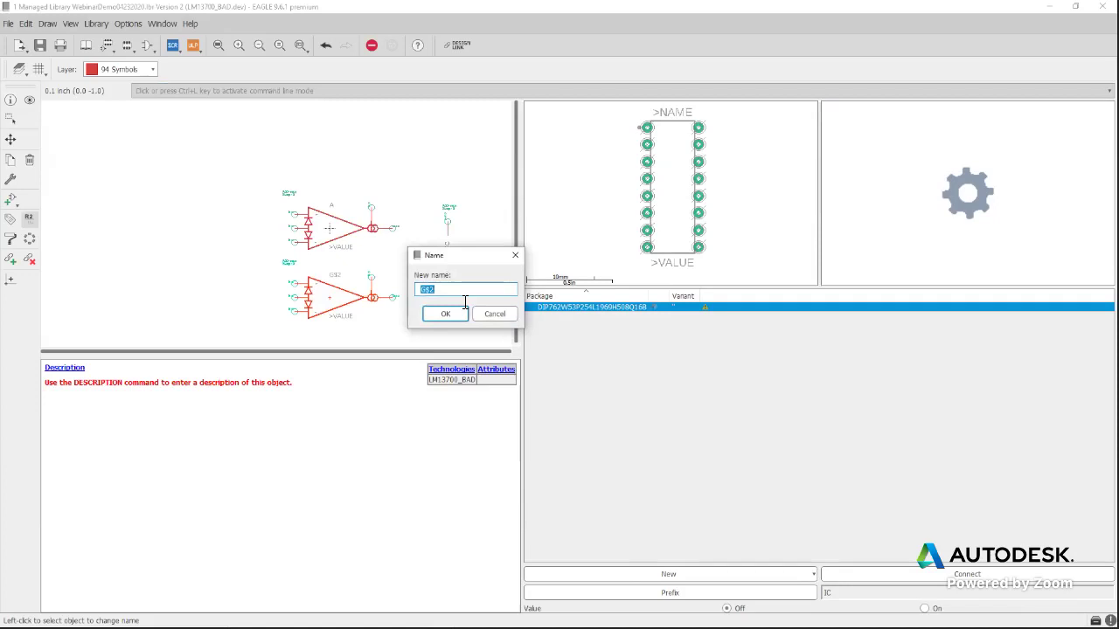
click(461, 312)
click(449, 268)
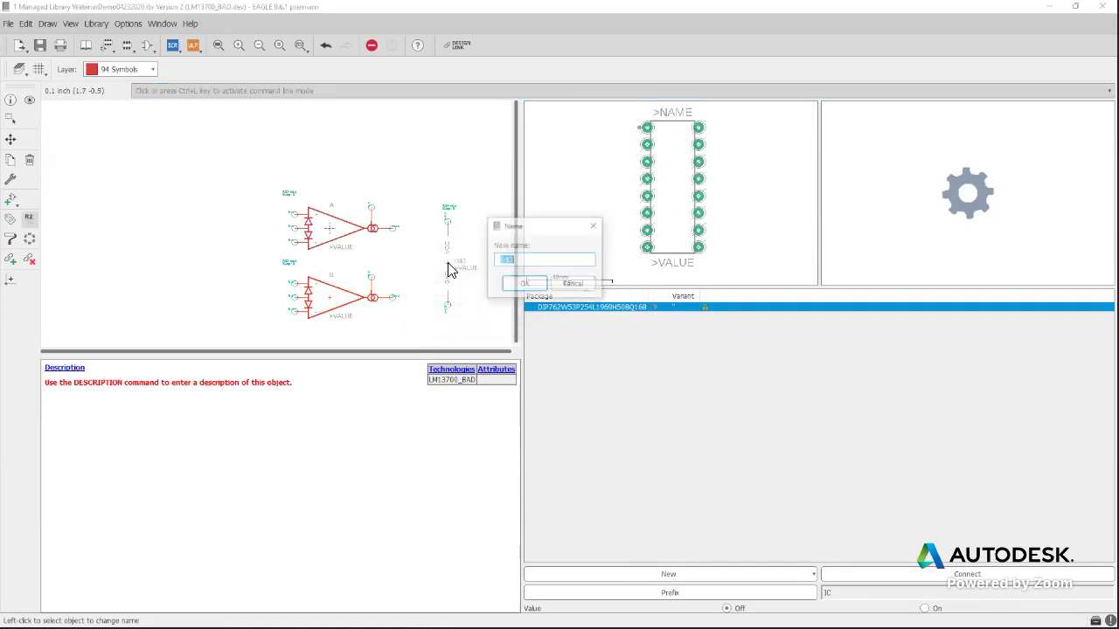
text(P)
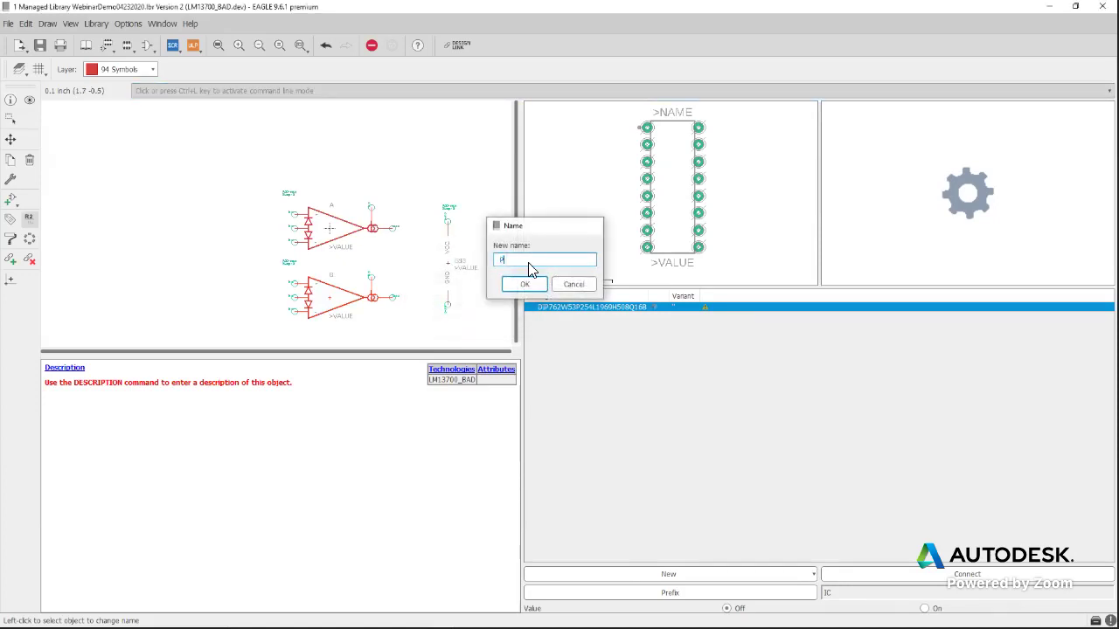
key(Return)
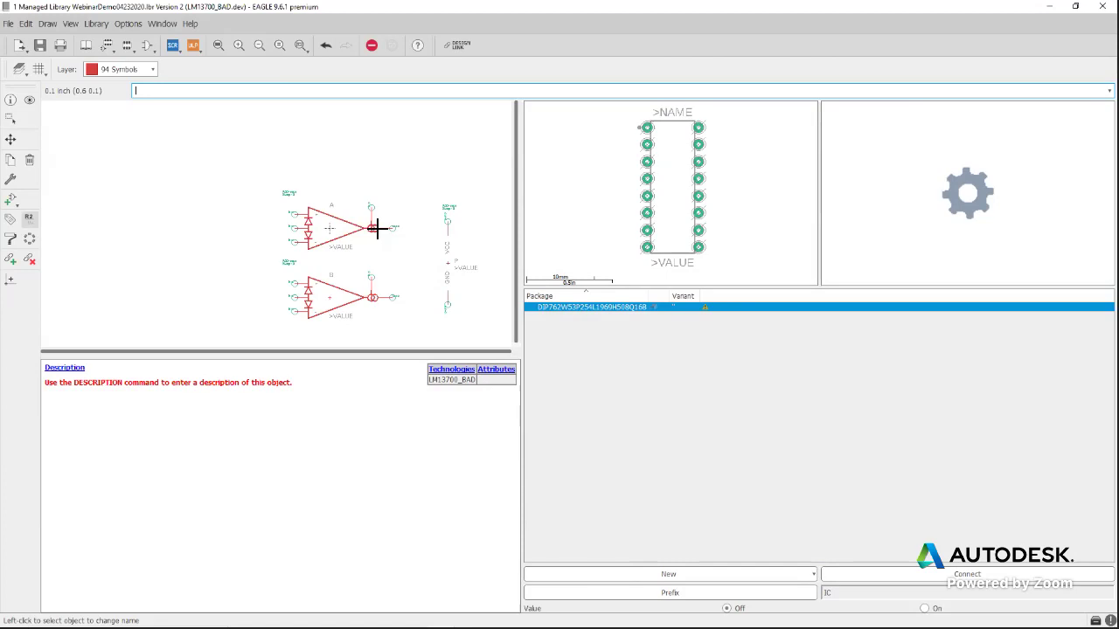
scroll(452, 253, up, 2)
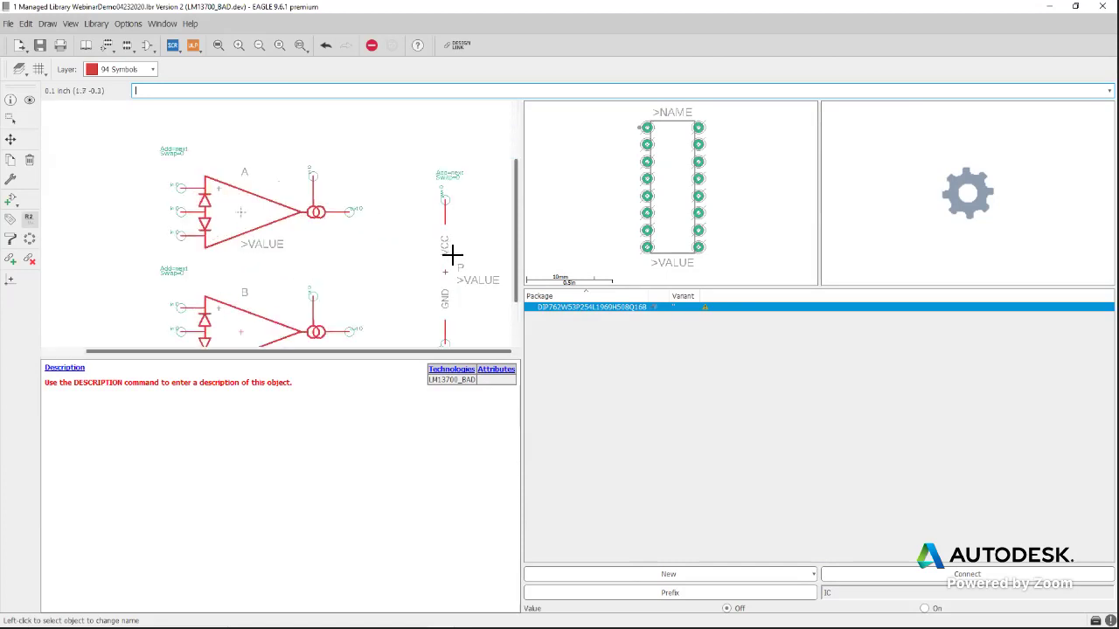
middle_drag(462, 248, 348, 251)
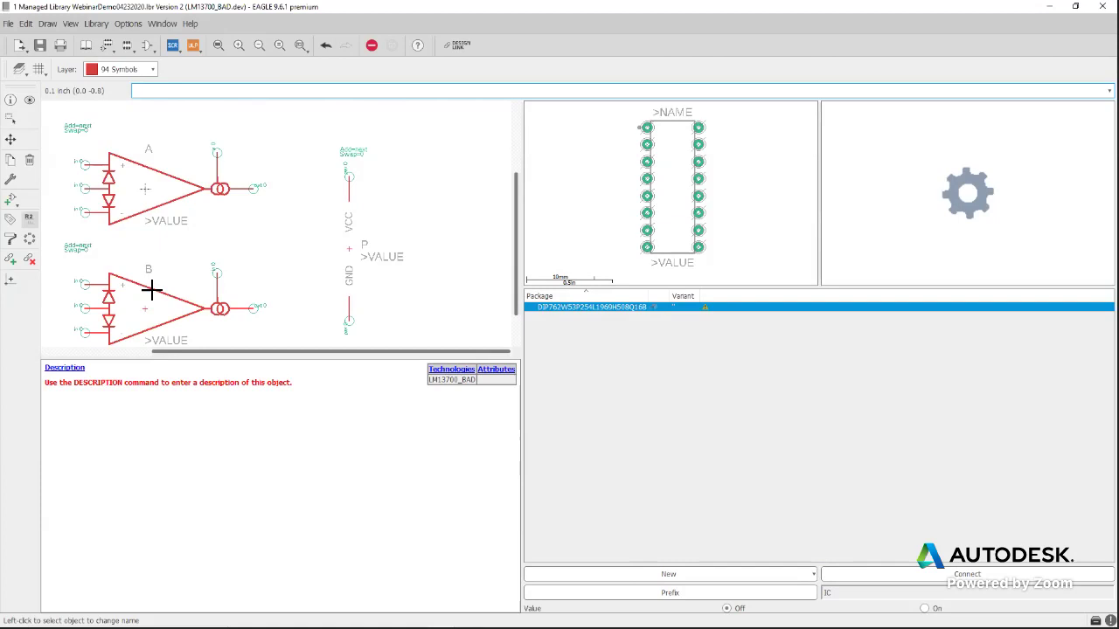
Set swap level 1 on the OTA gates with Change > SwapLevel
click(9, 183)
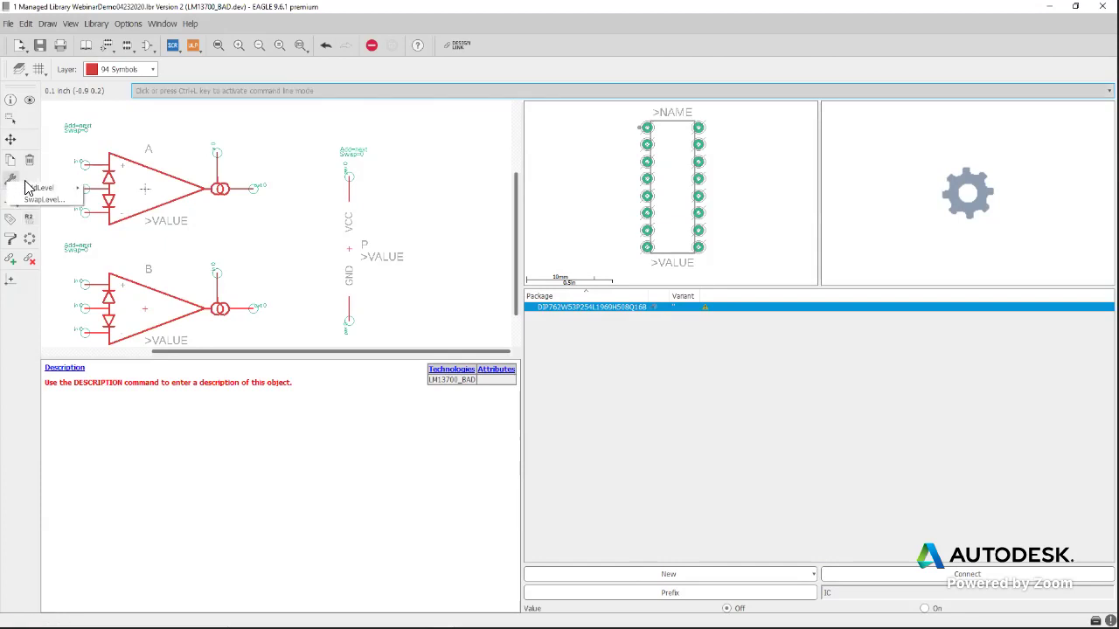
click(46, 201)
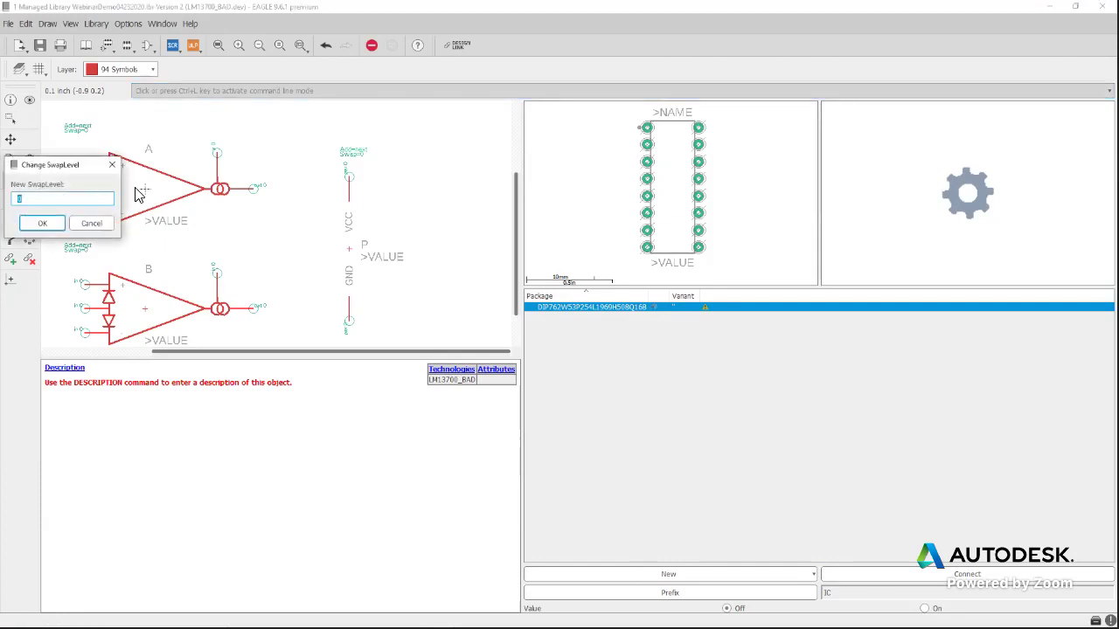
key(Return)
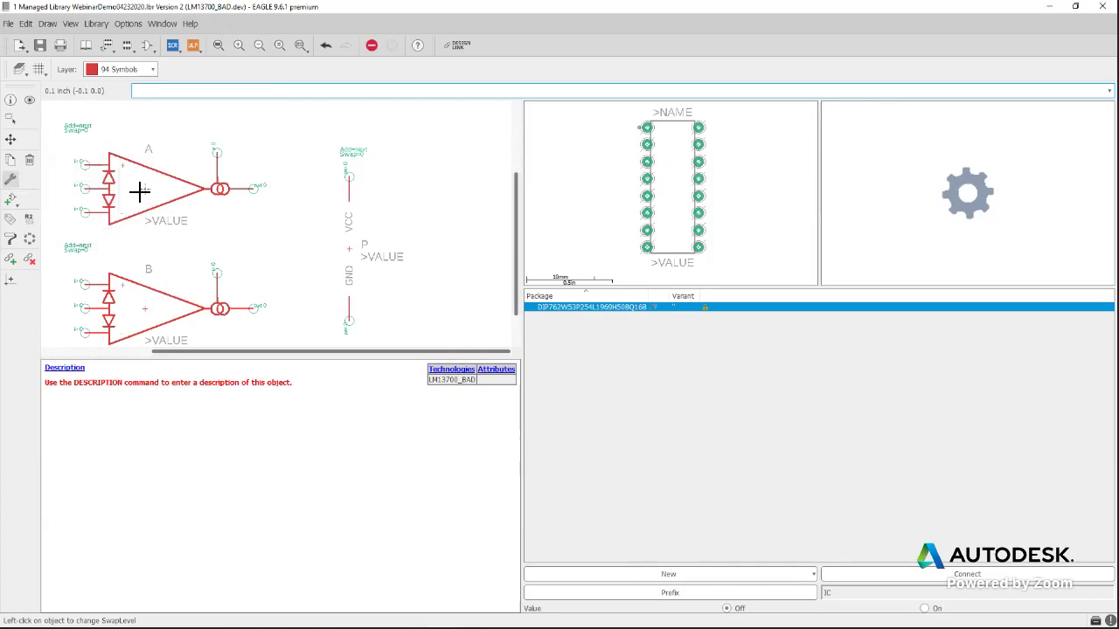
click(146, 191)
scroll(80, 119, up, 5)
scroll(83, 145, down, 4)
scroll(96, 254, up, 4)
scroll(96, 255, down, 4)
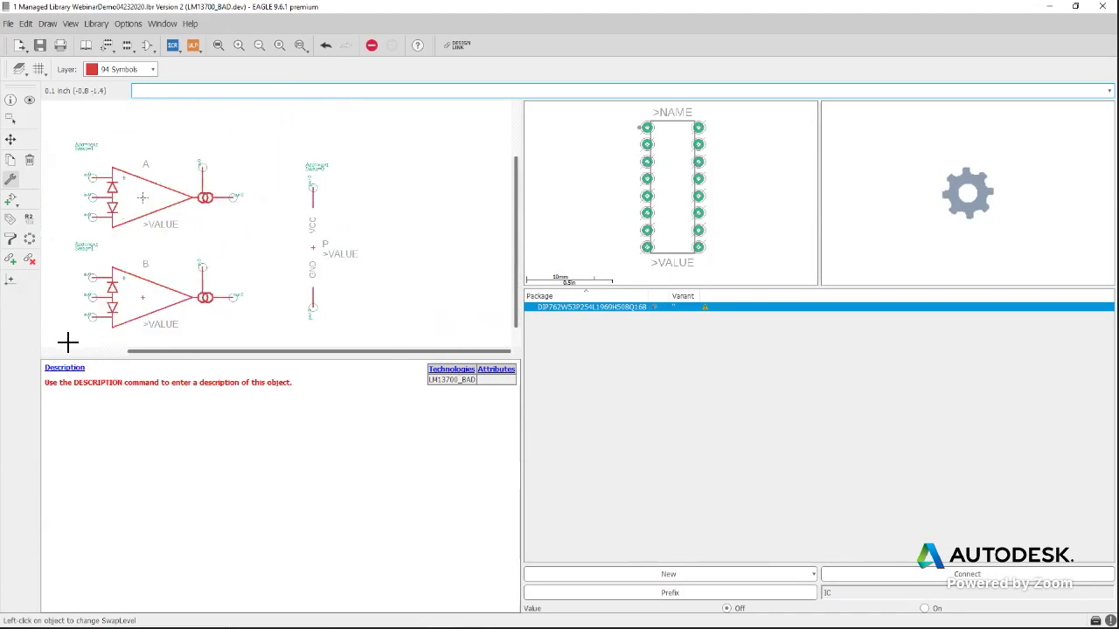
scroll(125, 166, up, 2)
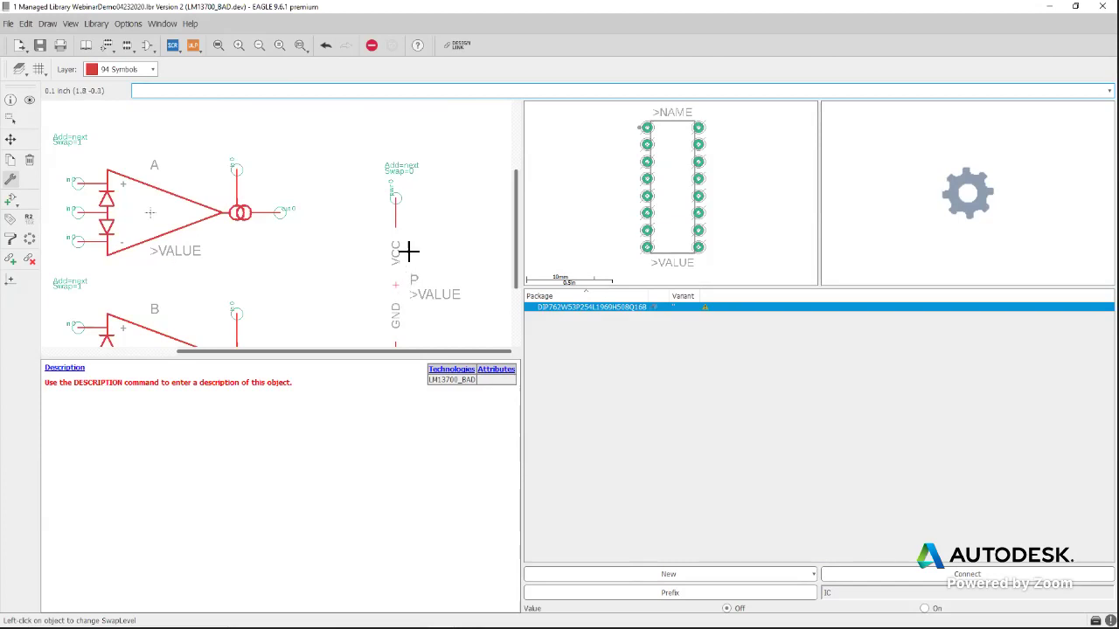
Change supply gate P's add level from next to request with Change > AddLevel
click(12, 180)
mouse_move(45, 185)
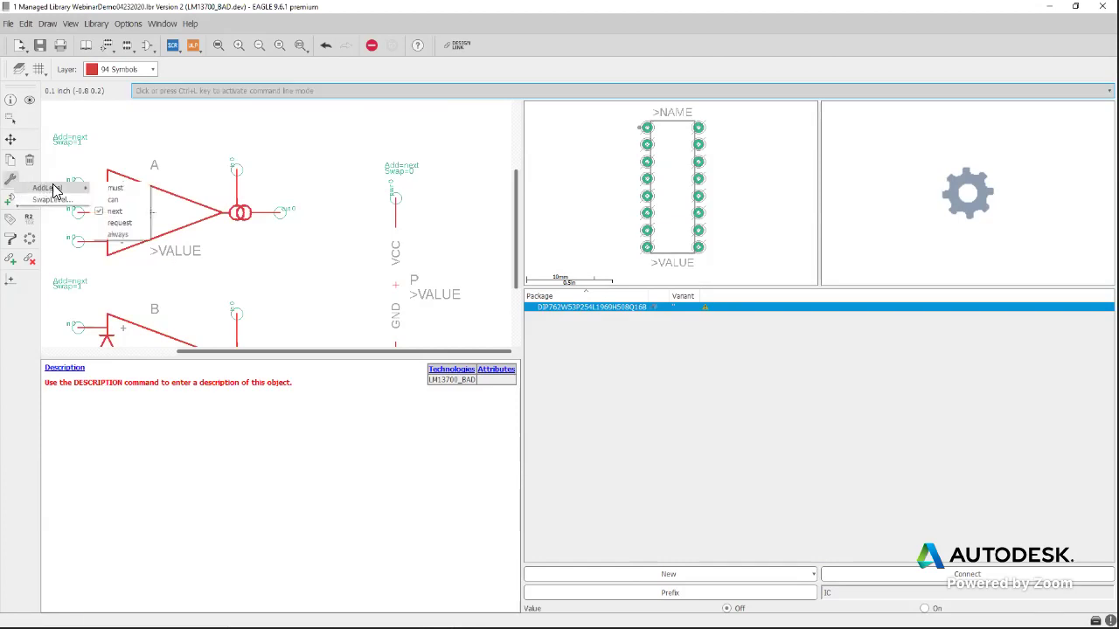
click(120, 223)
click(398, 286)
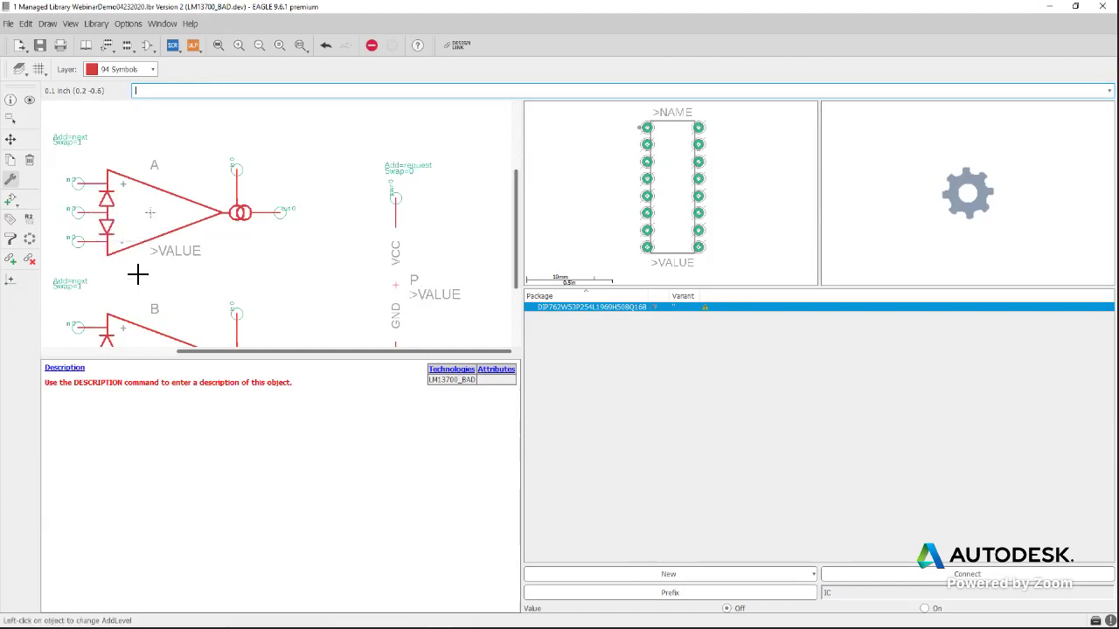
click(13, 180)
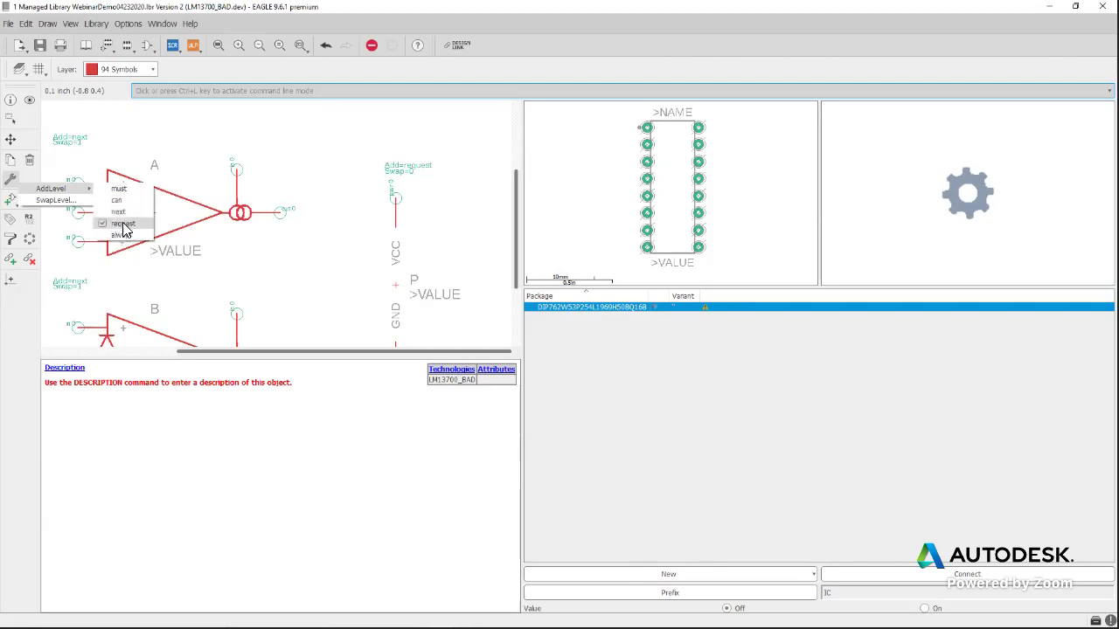
click(236, 179)
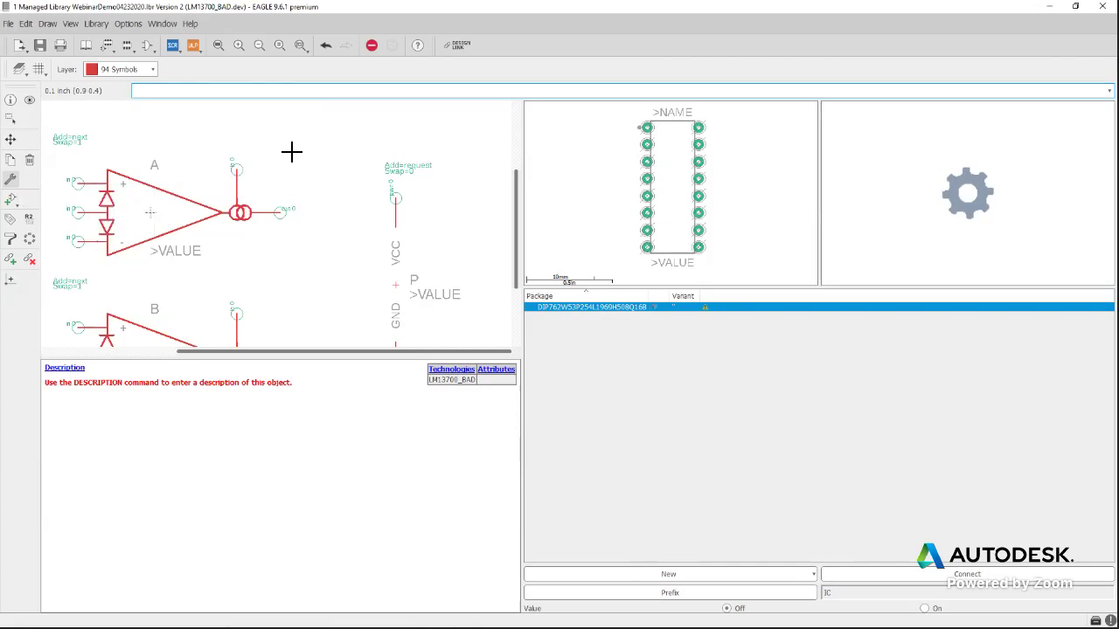
scroll(310, 160, down, 1)
scroll(160, 165, down, 1)
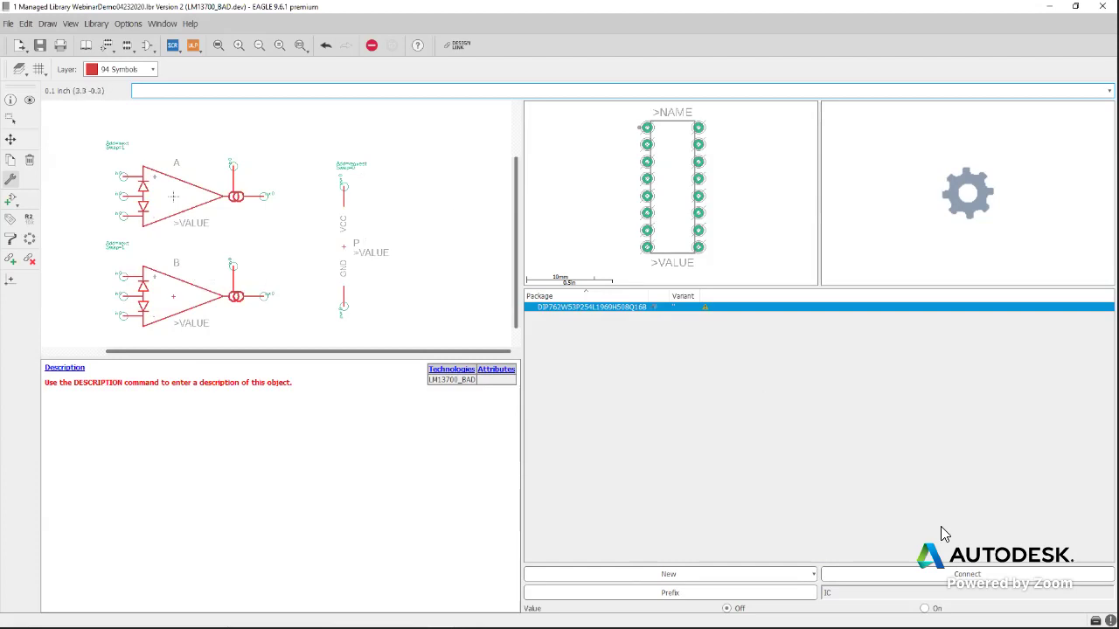
Review the Connect dialog's list of A, B and P pins against pads 1–16, then cancel
click(956, 574)
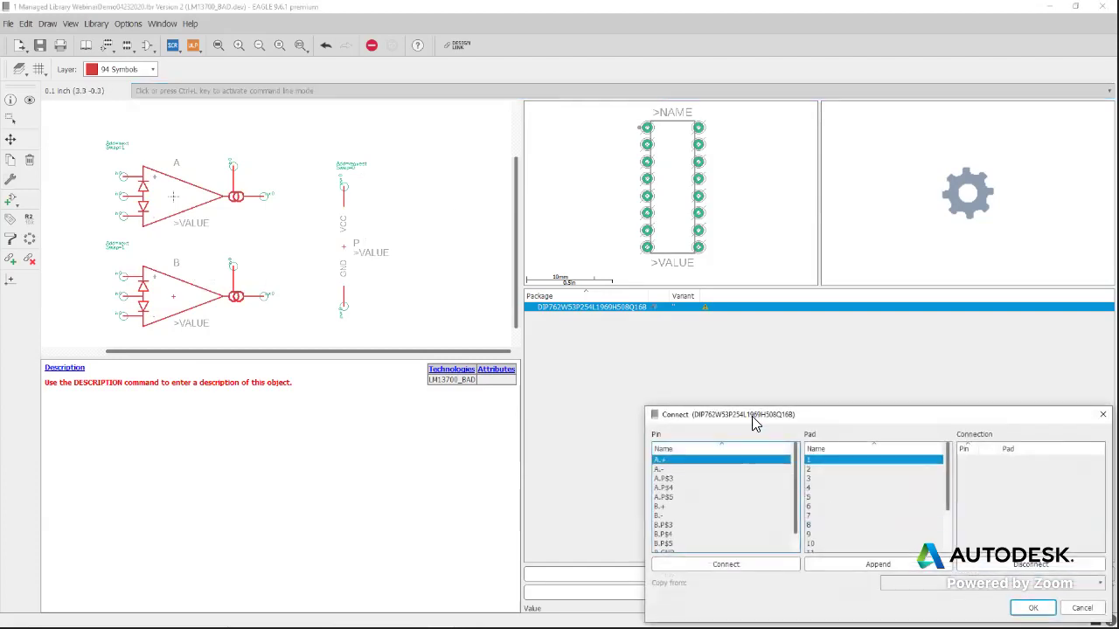
drag(756, 424, 485, 298)
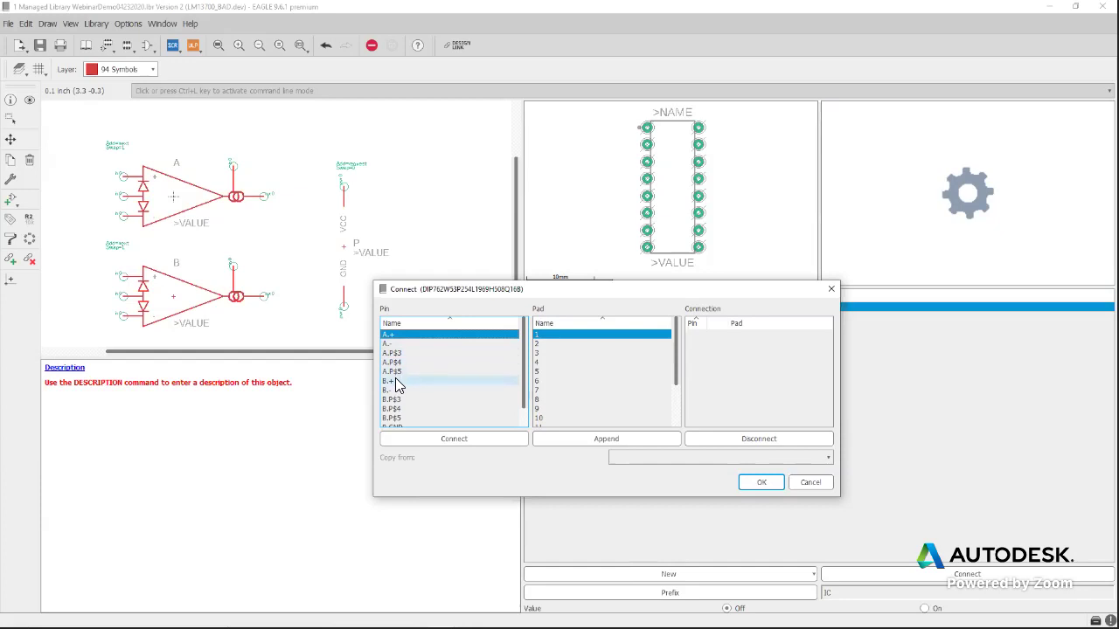
scroll(412, 358, down, 1)
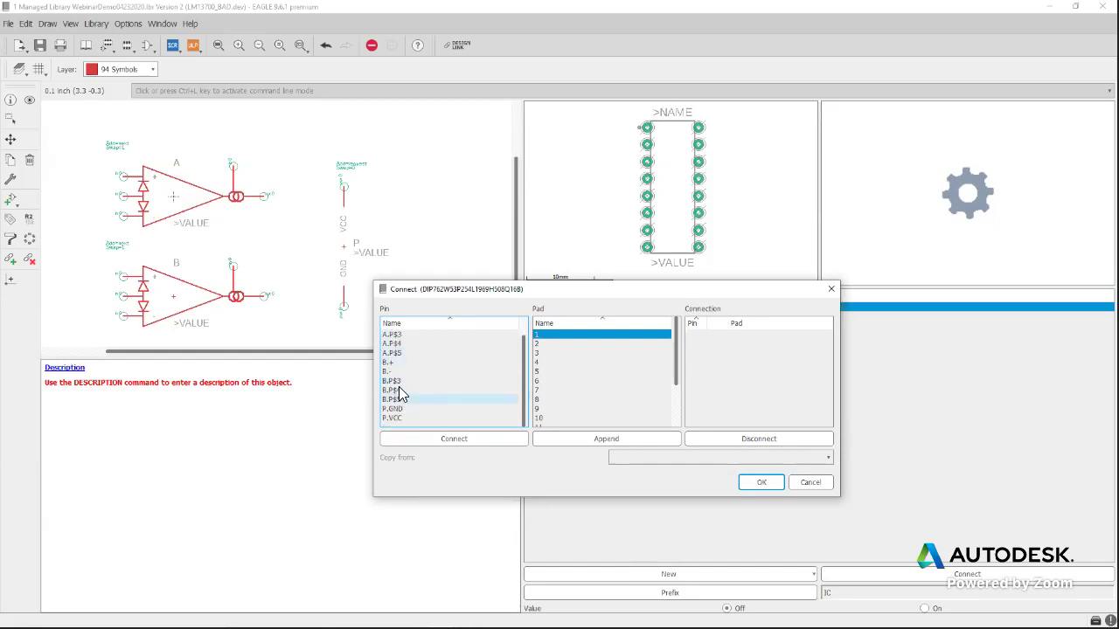
scroll(406, 352, up, 1)
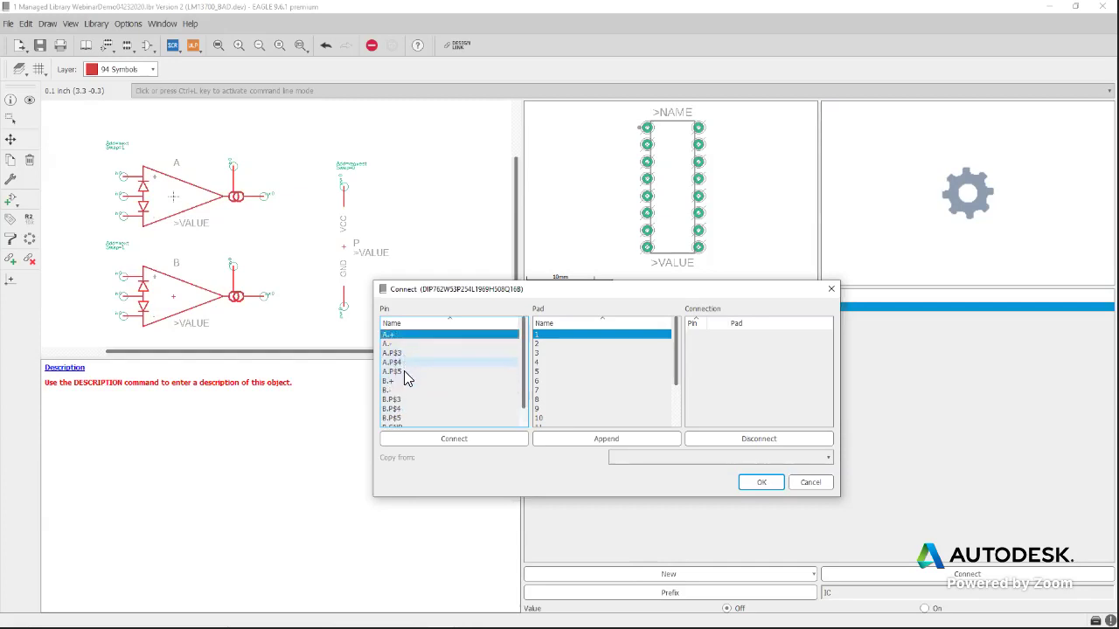
click(808, 486)
click(147, 45)
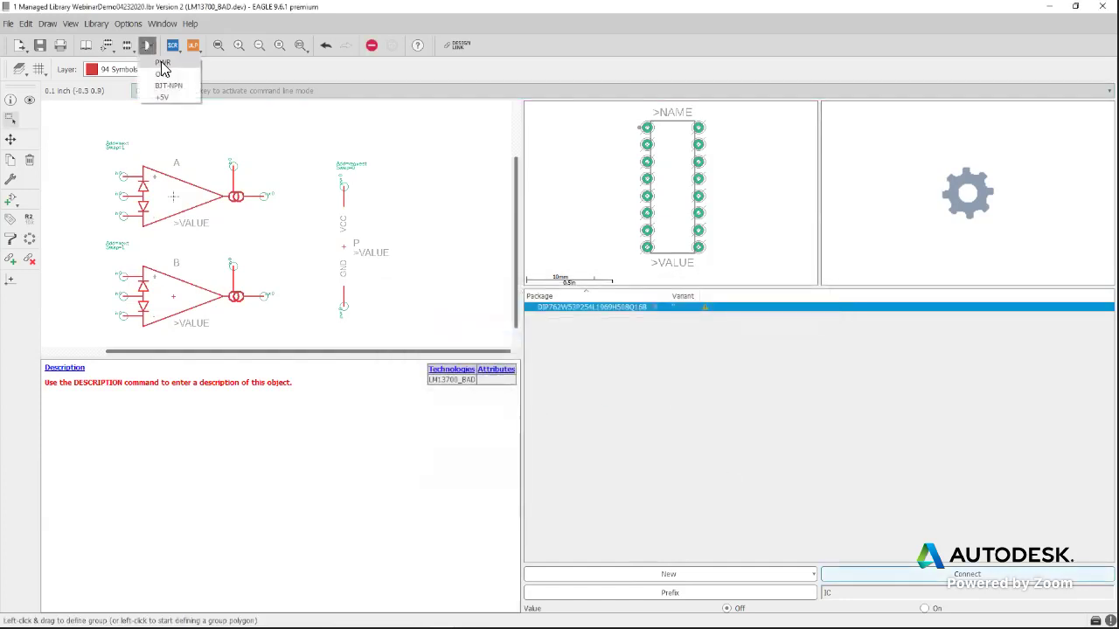
Open the OTA symbol and rename the pin between the diodes to DIODE_BIAS
click(164, 75)
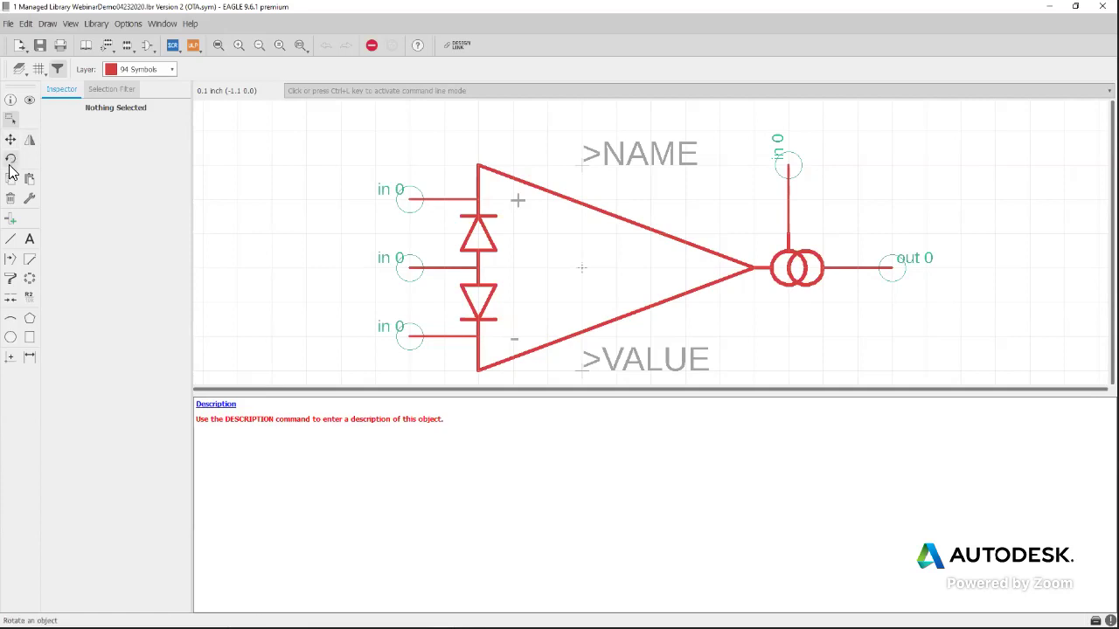
click(29, 299)
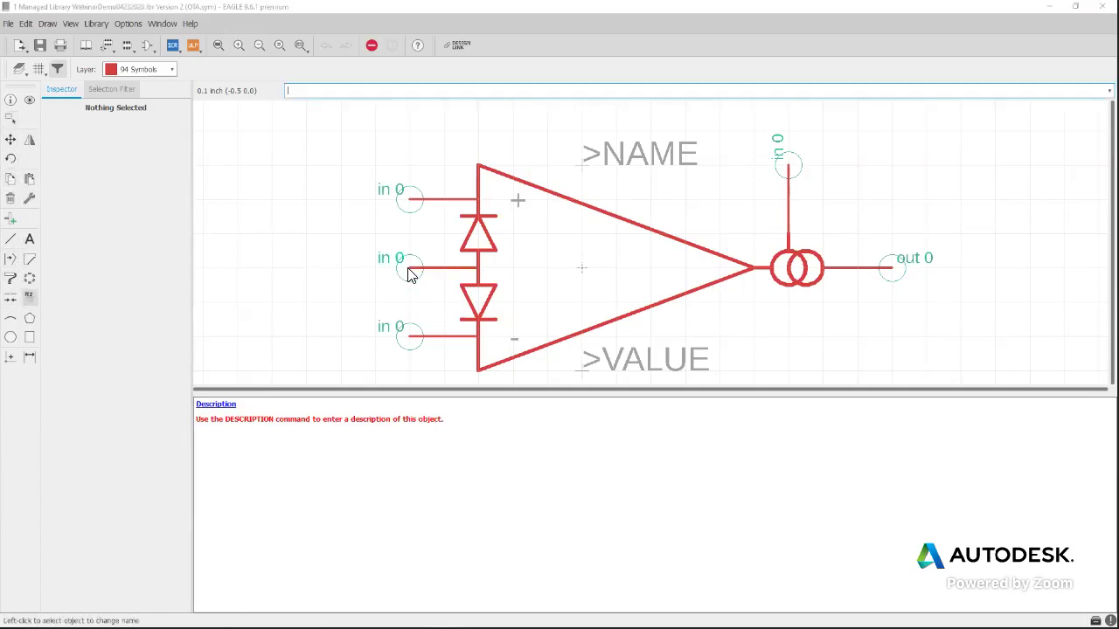
click(409, 268)
text(DIODE_BIA)
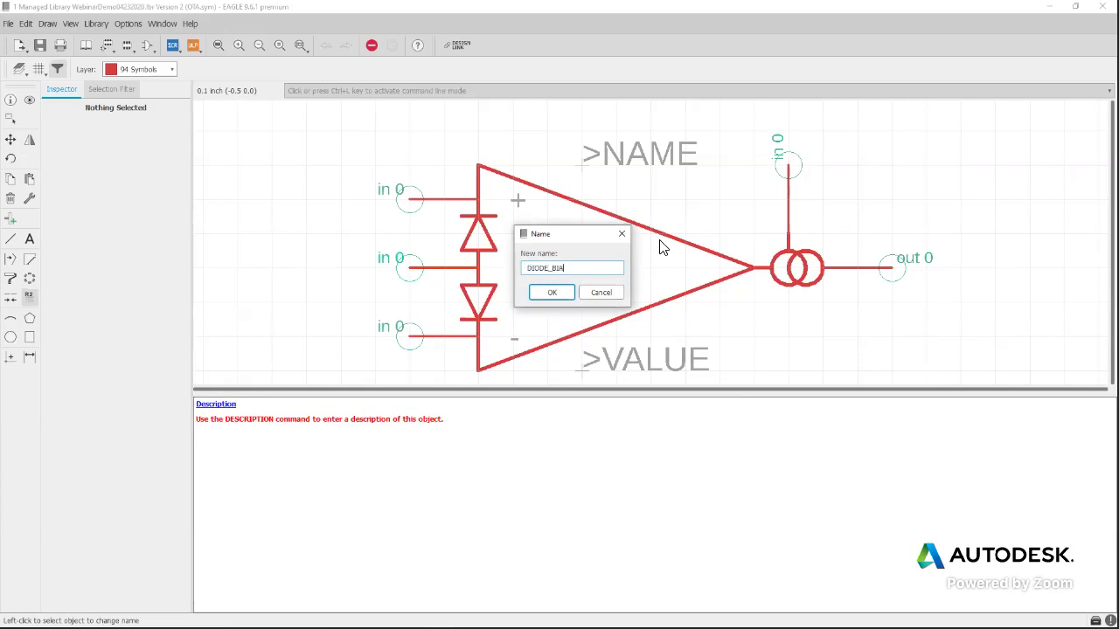
text(S)
key(Return)
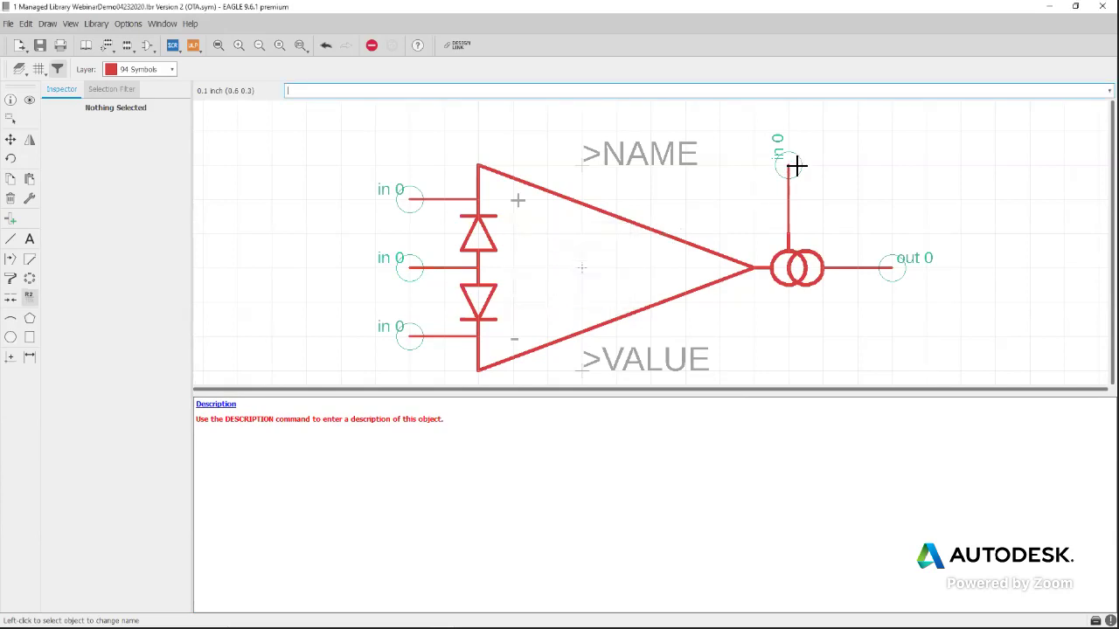
Rename the top bias pin to AMP_INPUT_BIAS and the output pin to OUT, then reopen LM13700_BAD
click(790, 168)
text(AMP_INPU)
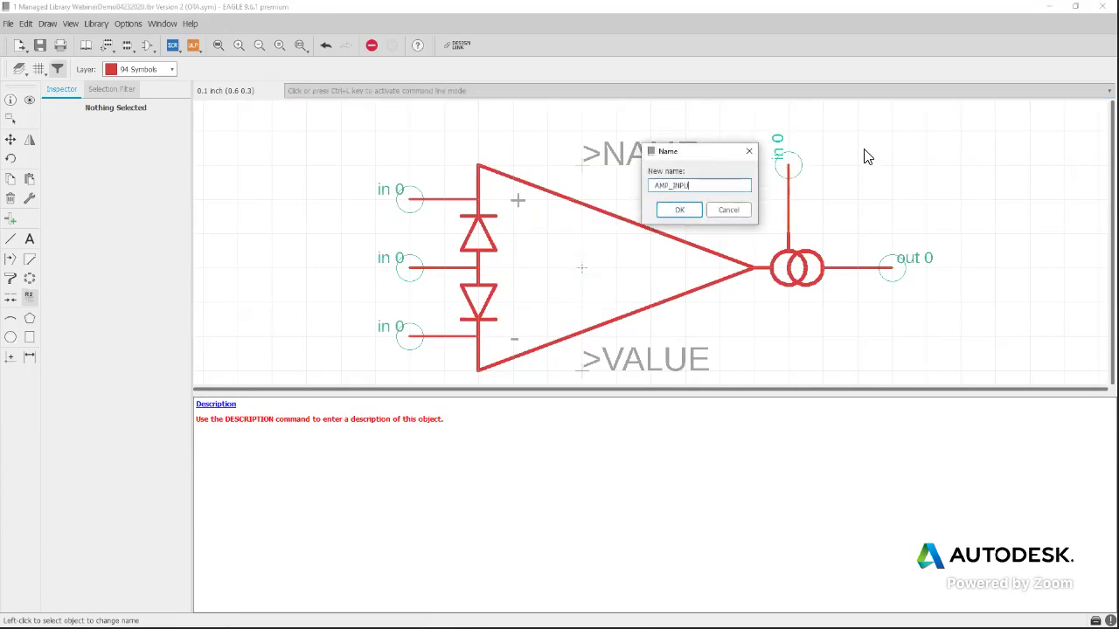
text(T_BIA)
click(680, 210)
click(893, 268)
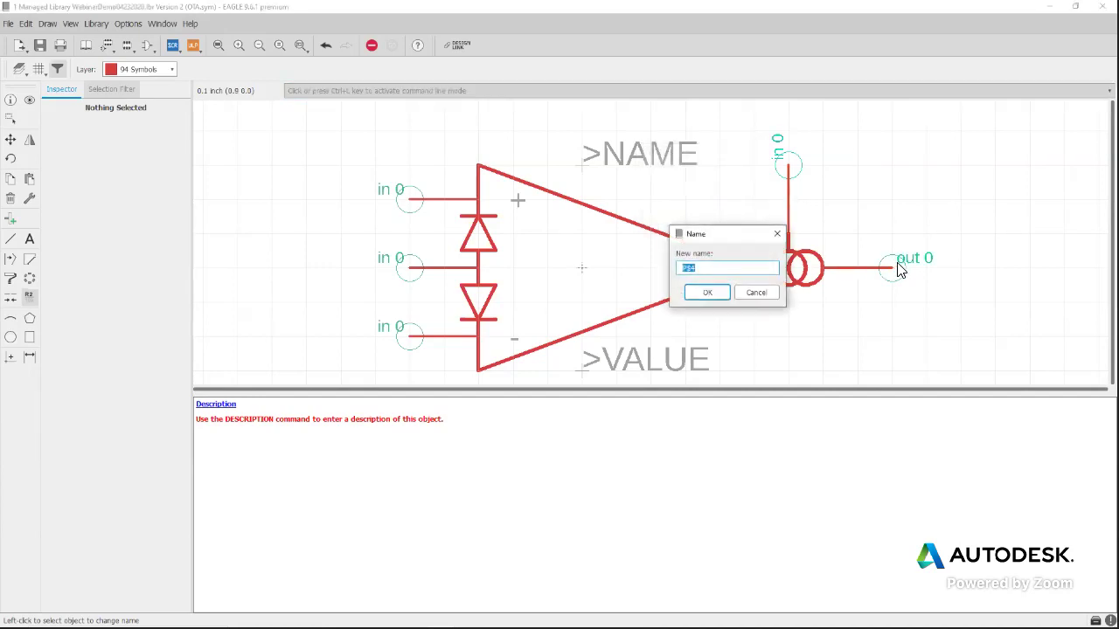
text(OUT)
click(699, 295)
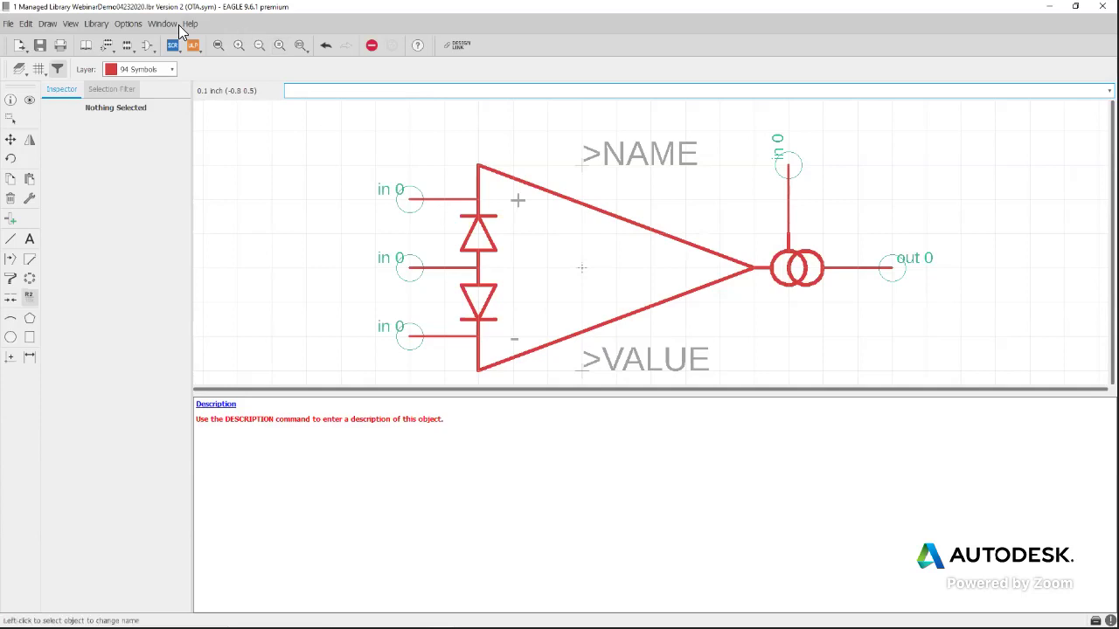
click(105, 48)
click(68, 215)
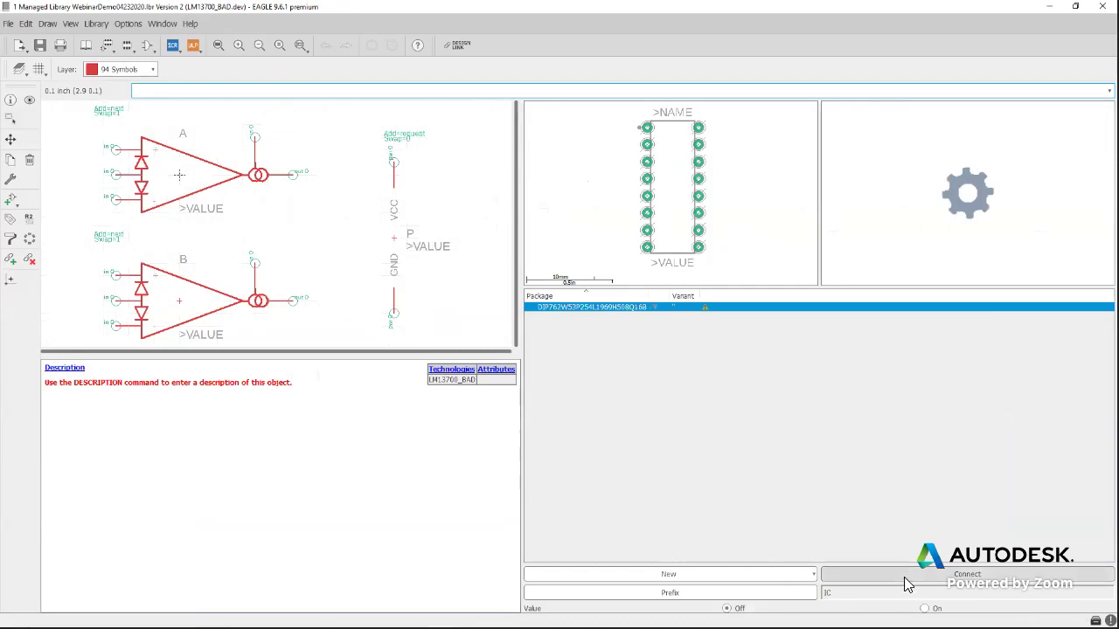
Open the DIP package's Connect dialog and centre it on screen
click(904, 575)
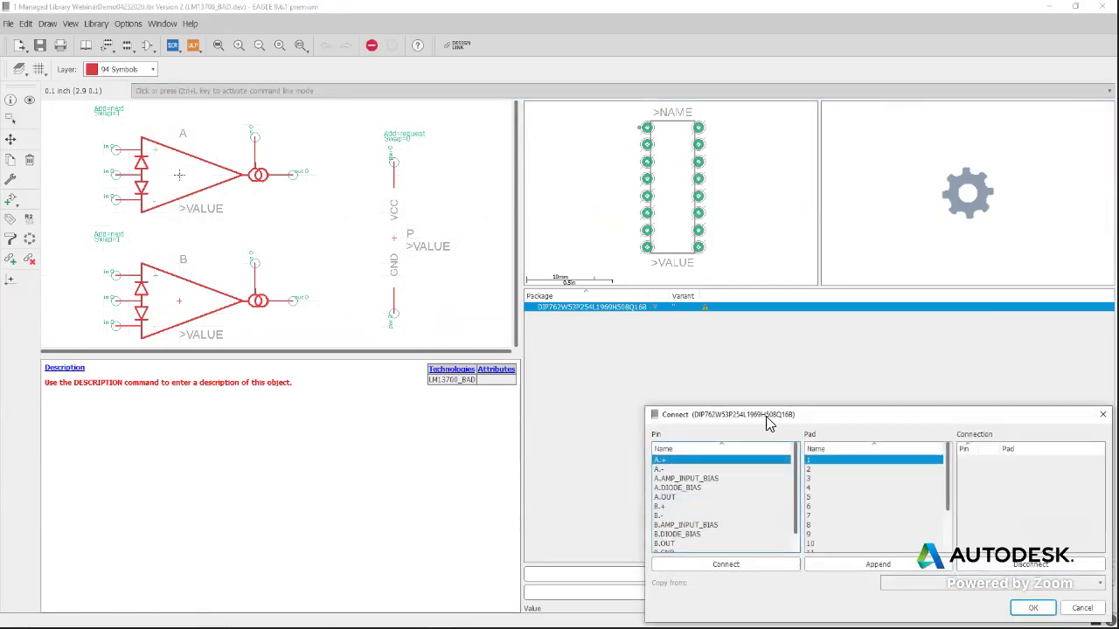
drag(767, 423, 473, 268)
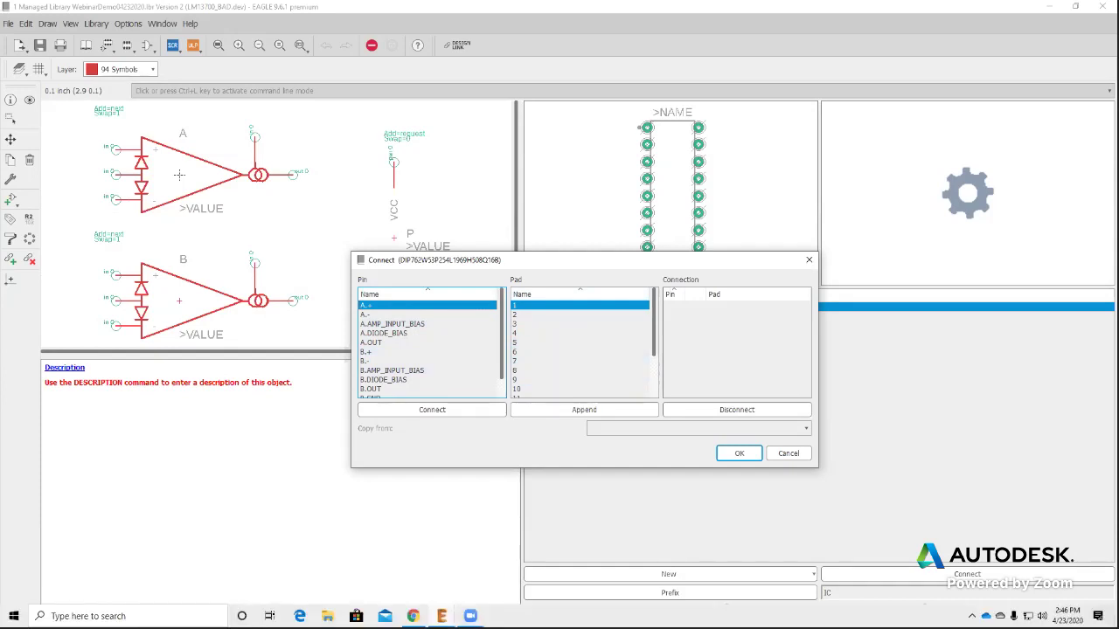
click(413, 616)
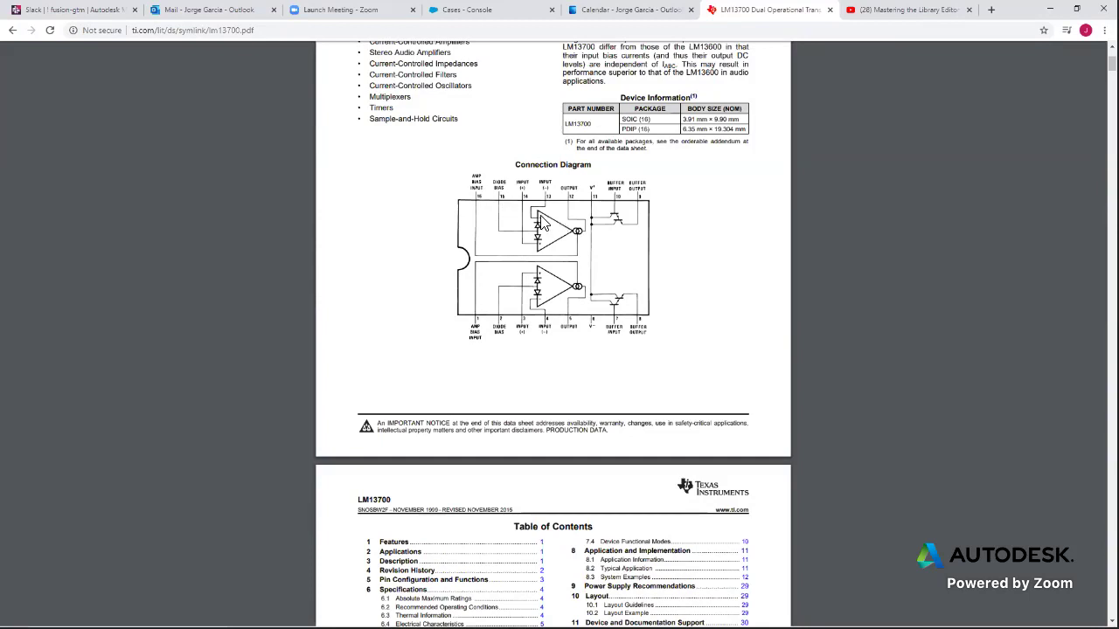
click(1049, 15)
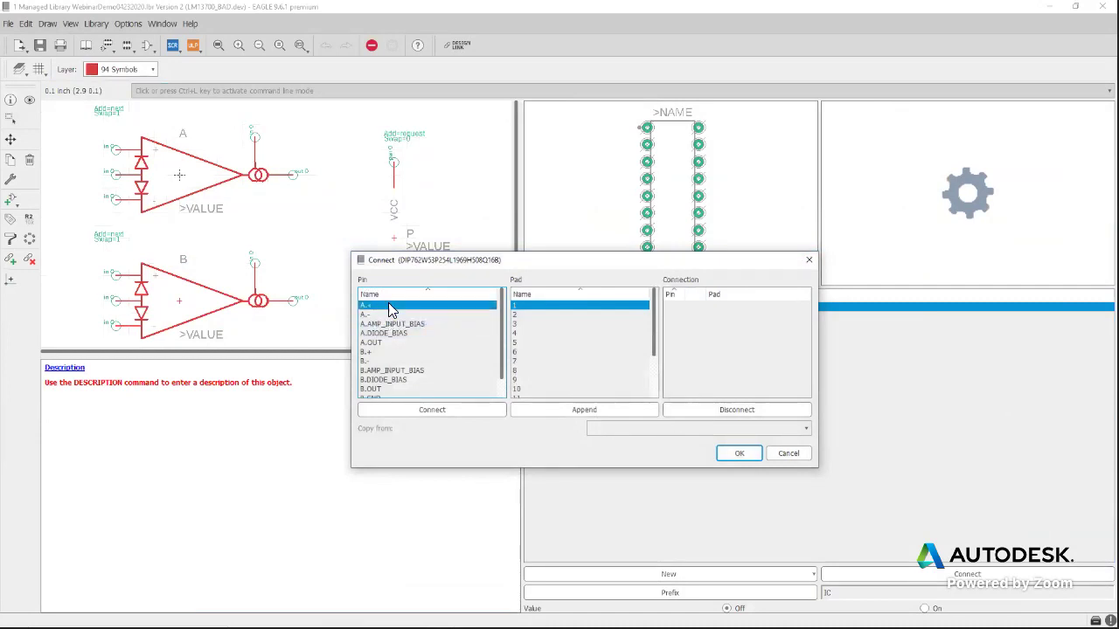
Connect pins A.+ through B.OUT to DIP16 pads 1–10 in order
click(434, 410)
click(433, 411)
click(433, 411)
click(433, 411)
click(433, 411)
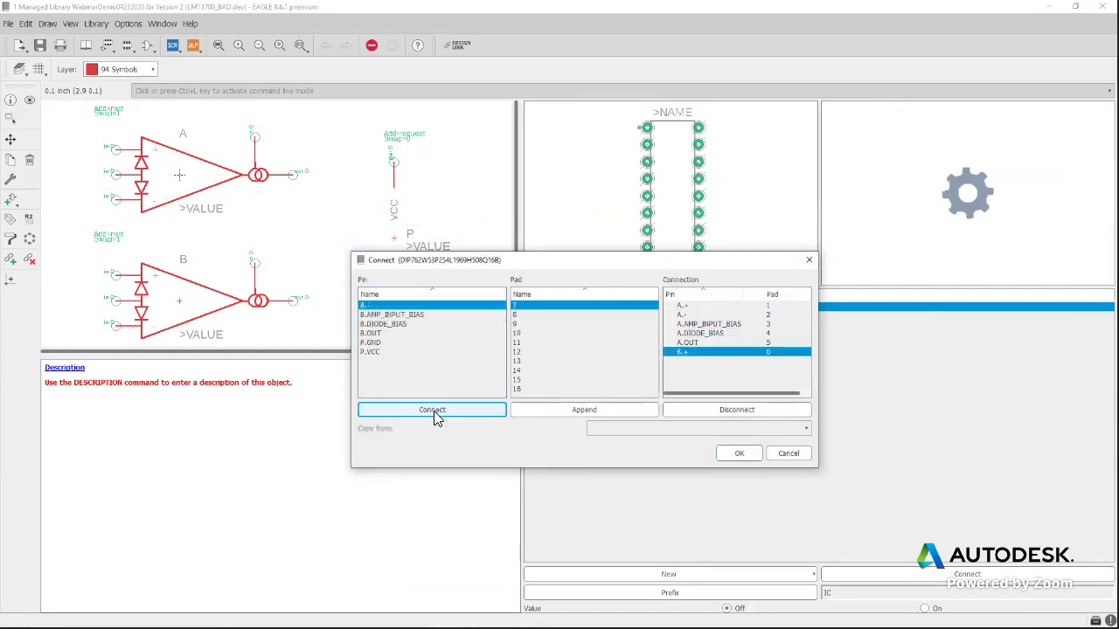
click(433, 411)
click(433, 411)
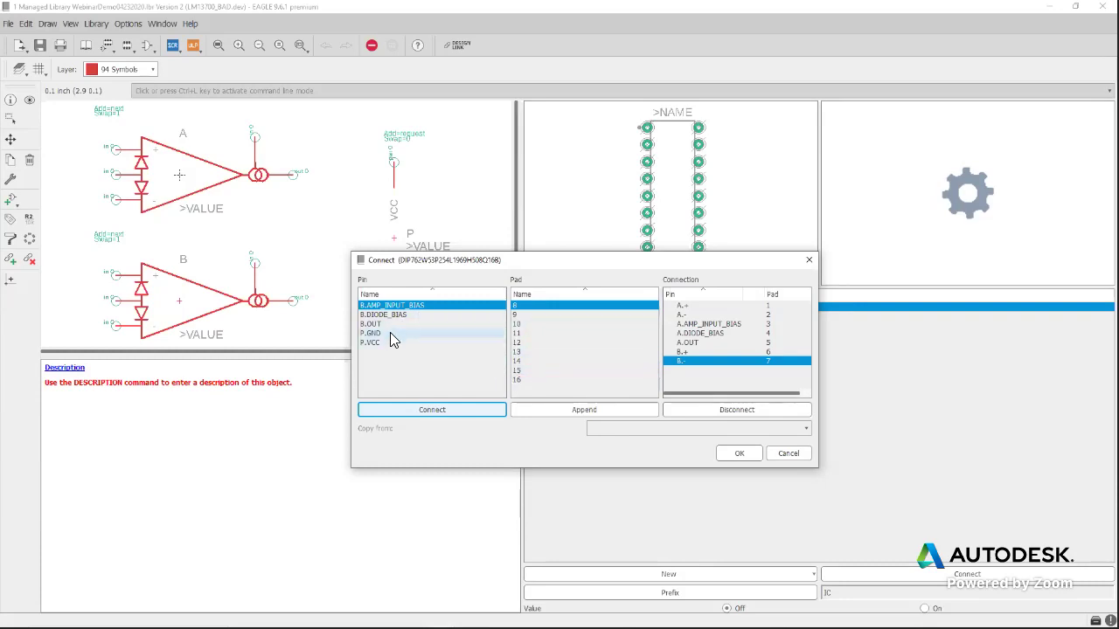
click(424, 410)
click(424, 410)
click(424, 410)
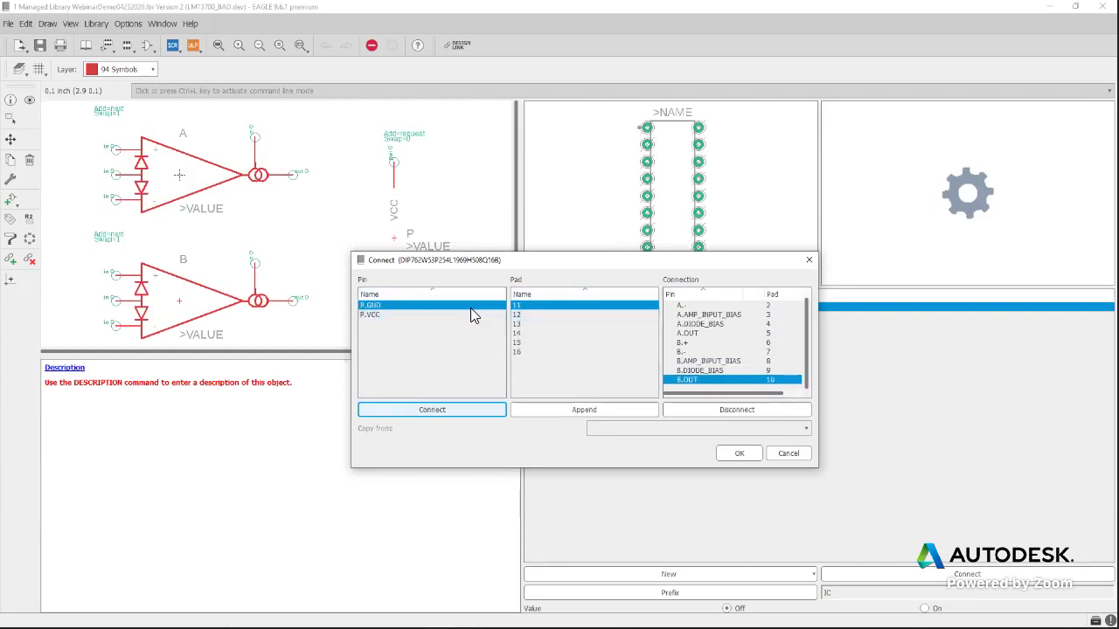
shift+click(527, 323)
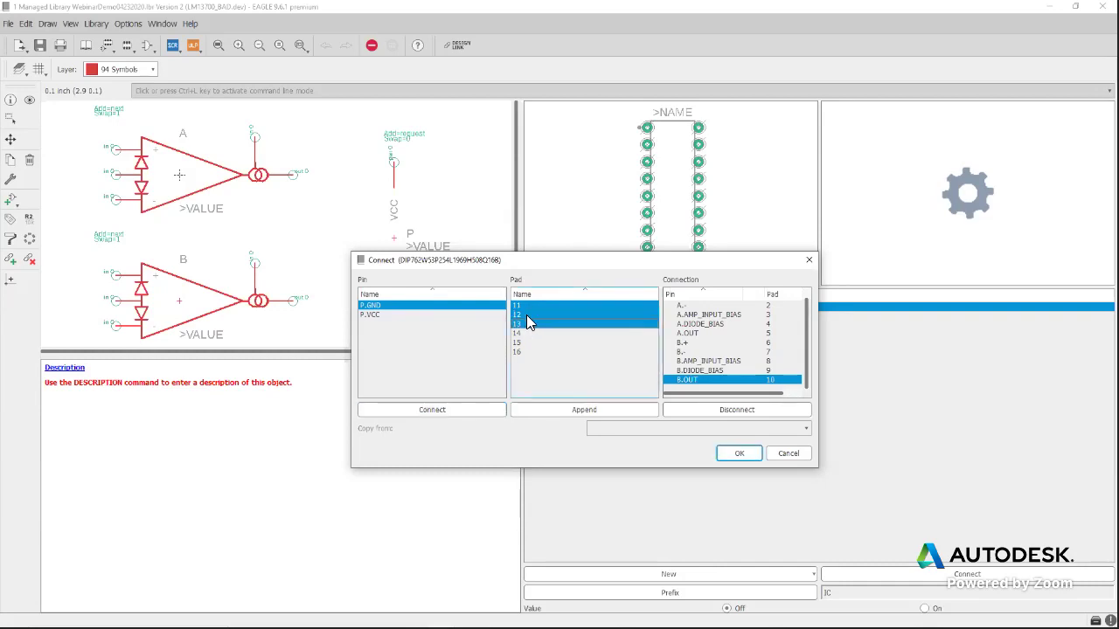
Connect the P gate's GND pin to pads 11, 12 and 13
click(487, 404)
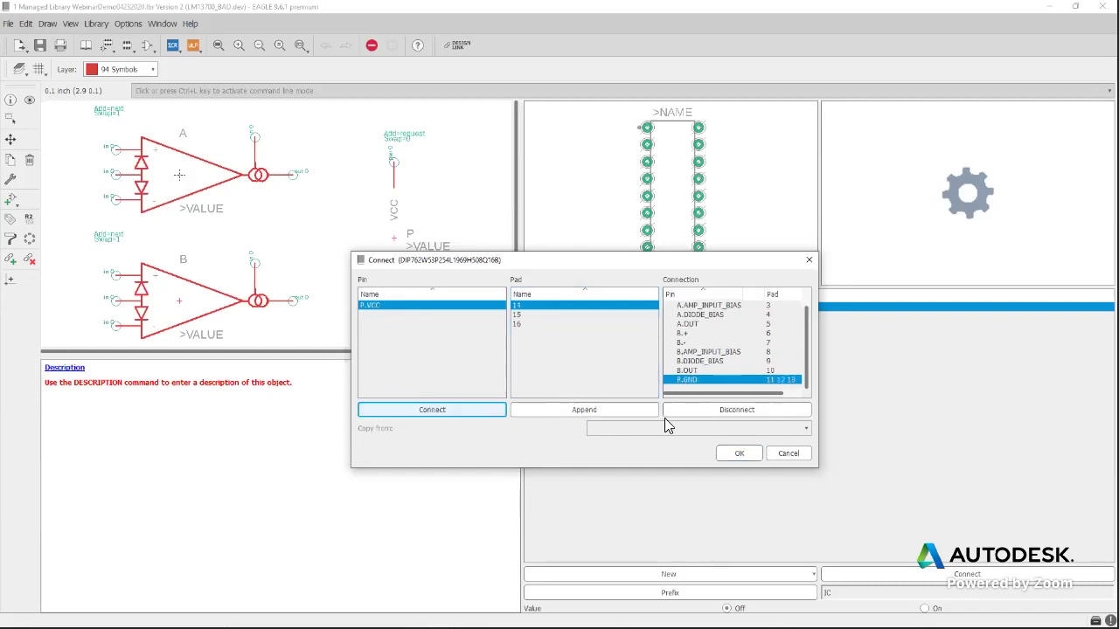
click(750, 410)
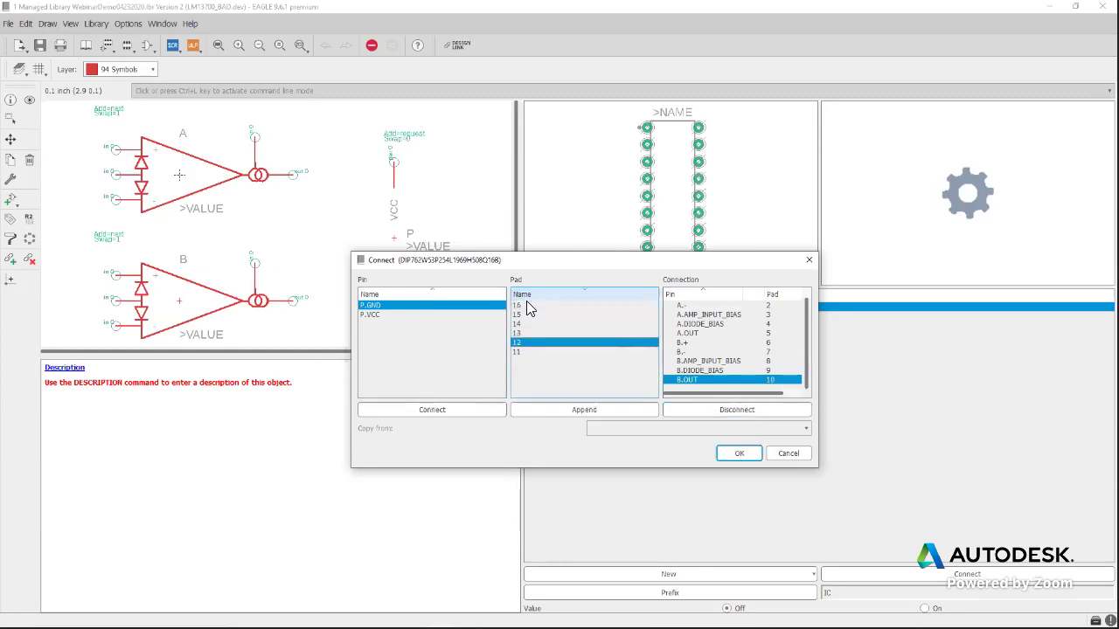
click(530, 313)
click(531, 306)
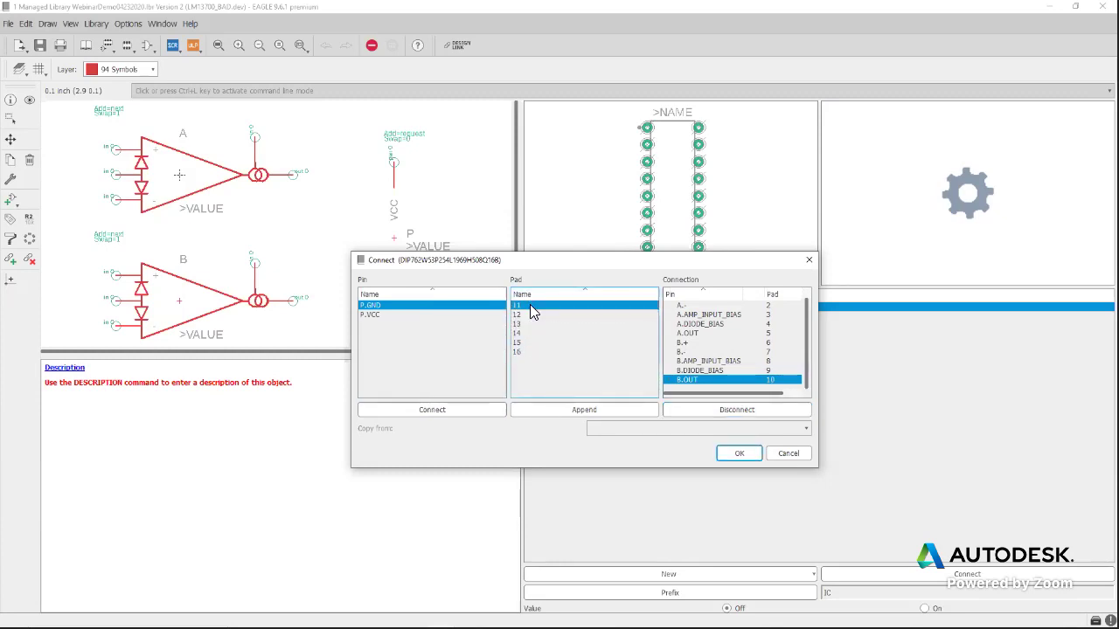
click(481, 409)
click(586, 410)
click(586, 409)
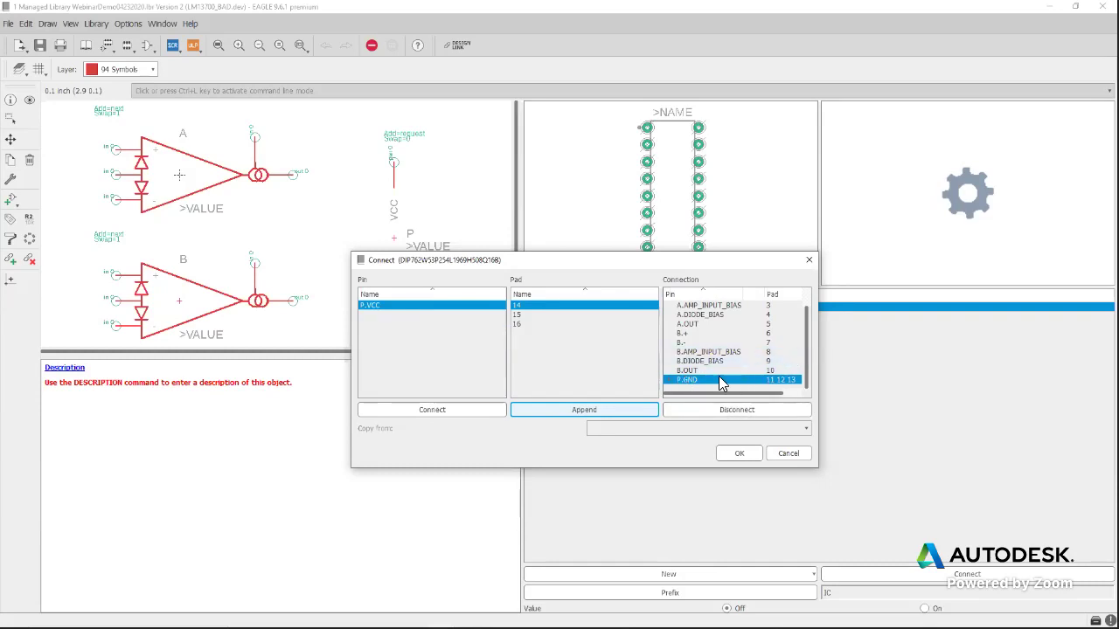
Expand the GND entry and widen the columns to verify its pads 11–13
click(698, 361)
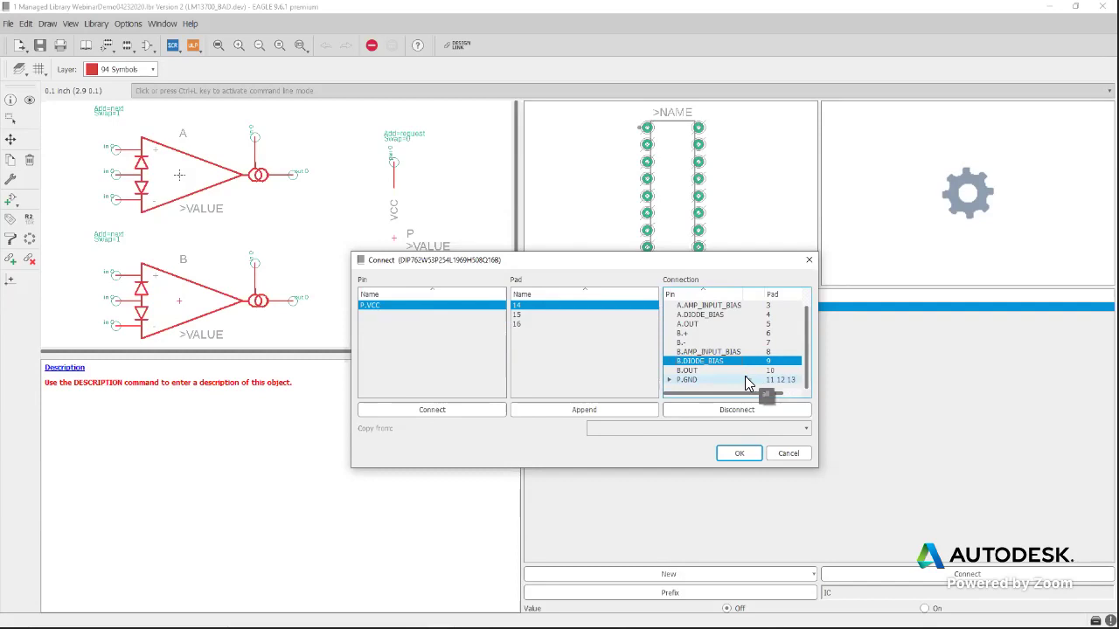
click(669, 380)
scroll(807, 344, down, 1)
scroll(810, 350, down, 1)
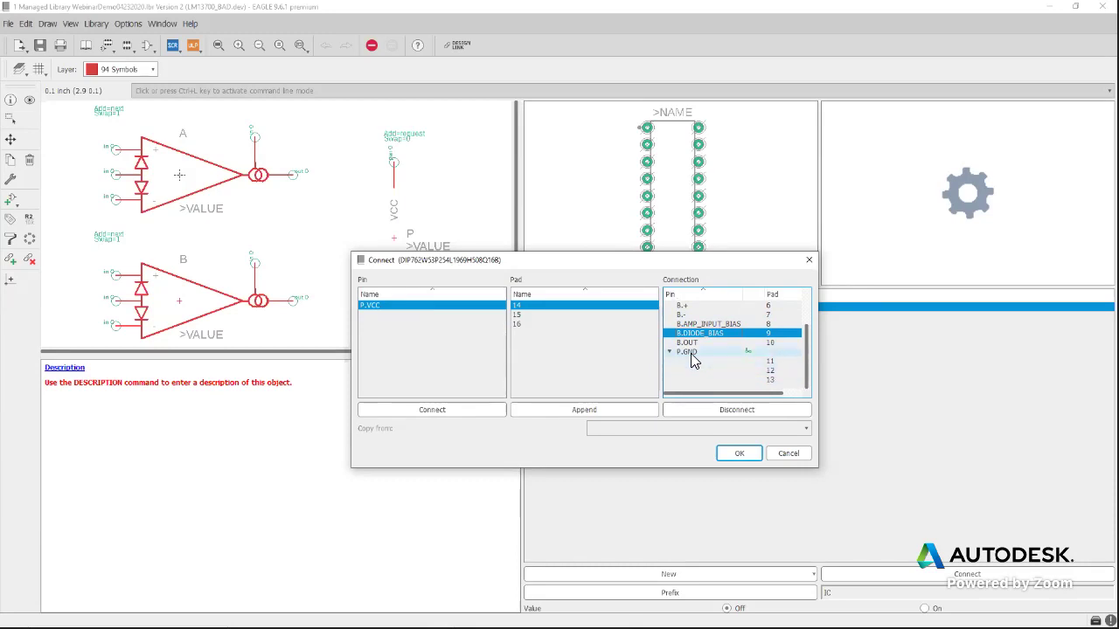
drag(690, 361, 746, 353)
drag(746, 353, 769, 366)
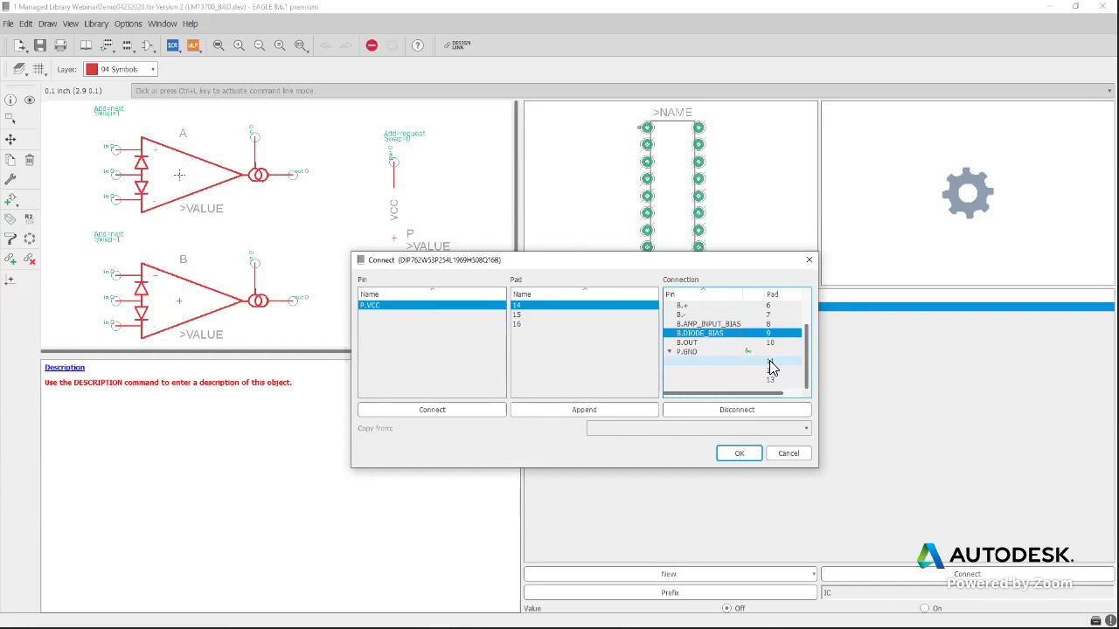
drag(747, 350, 749, 376)
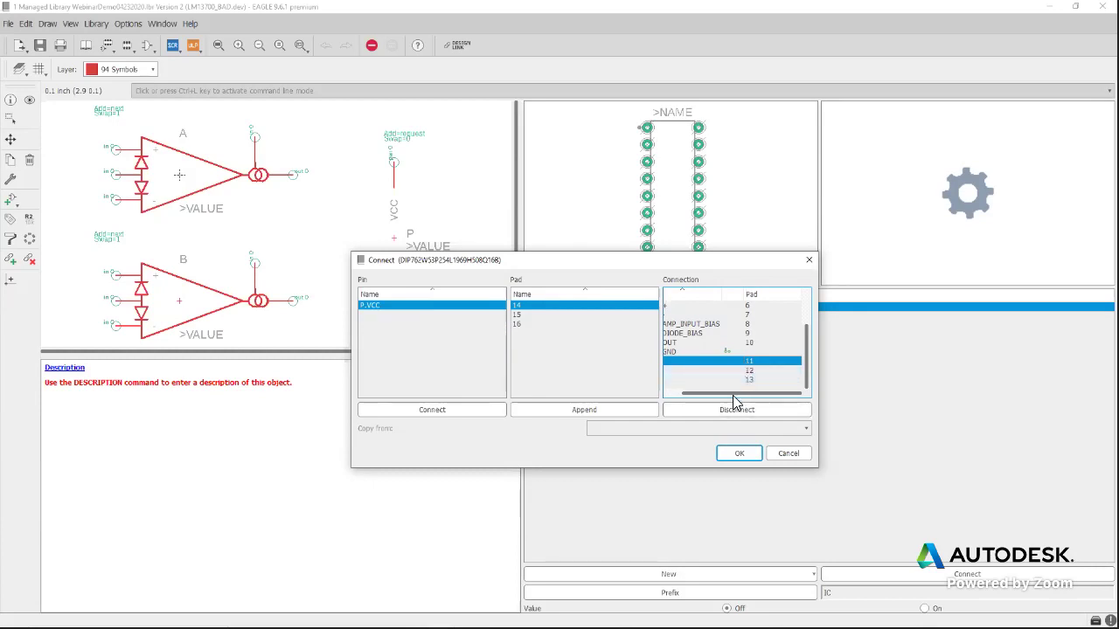
drag(739, 395, 691, 411)
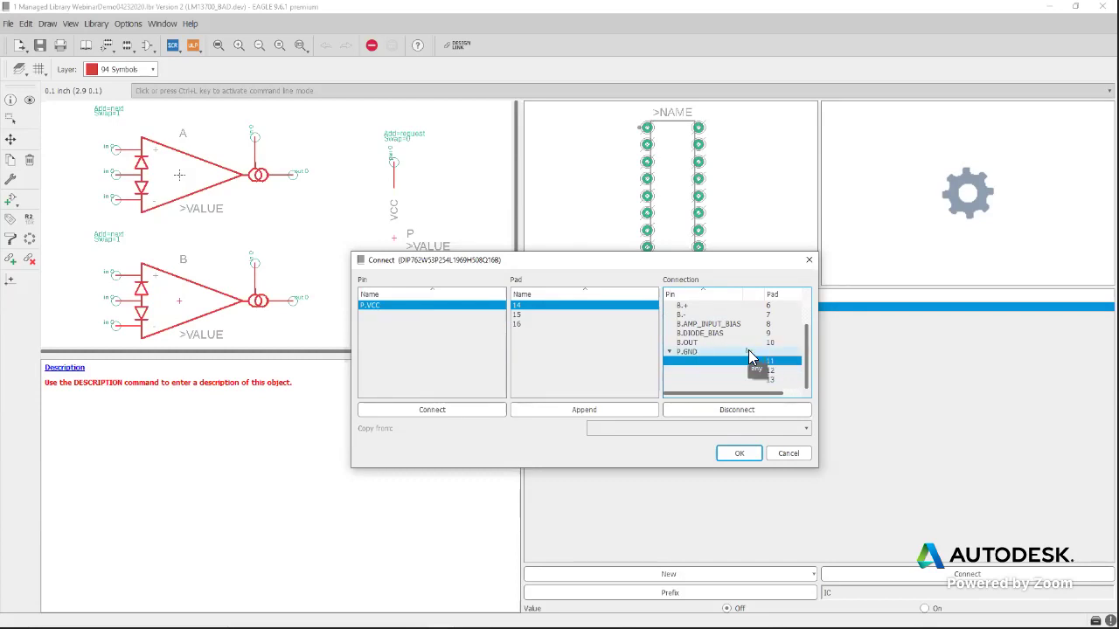
Connect the VCC pin to pad 14 and accept the pin-pad mapping
click(669, 352)
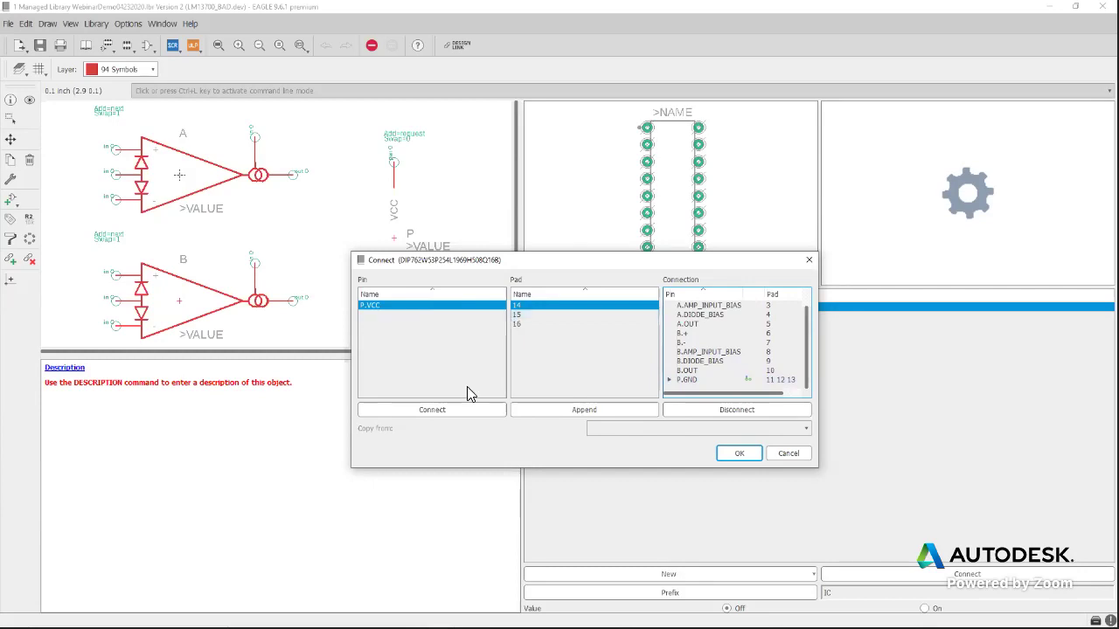
click(461, 411)
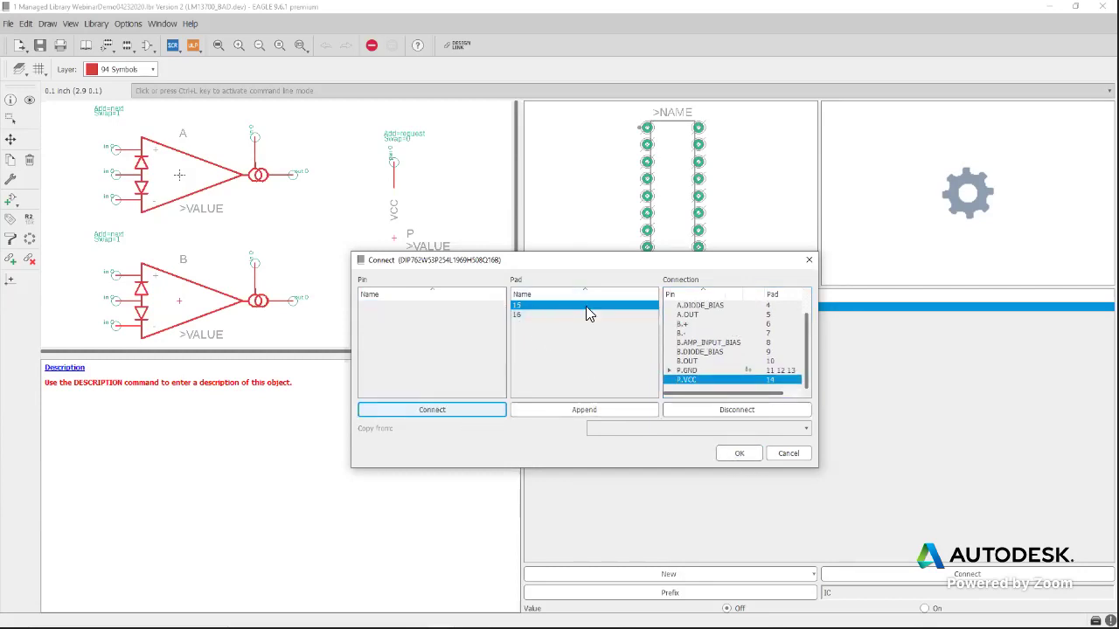
click(744, 457)
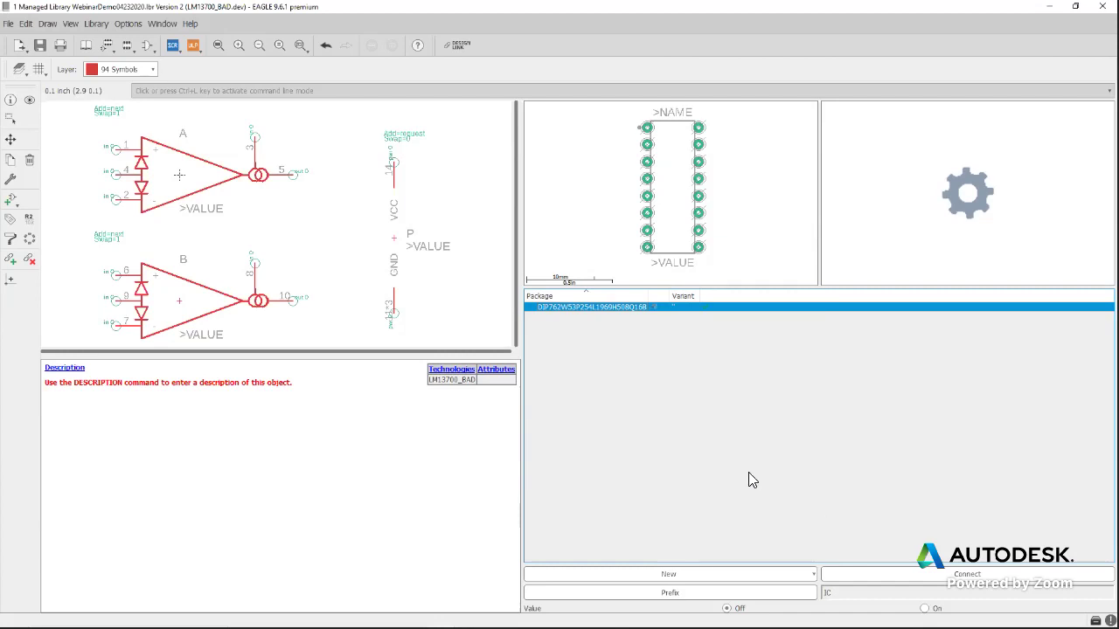
Save the LM13700_BAD library edits and publish them as managed library Version 3
key(g)
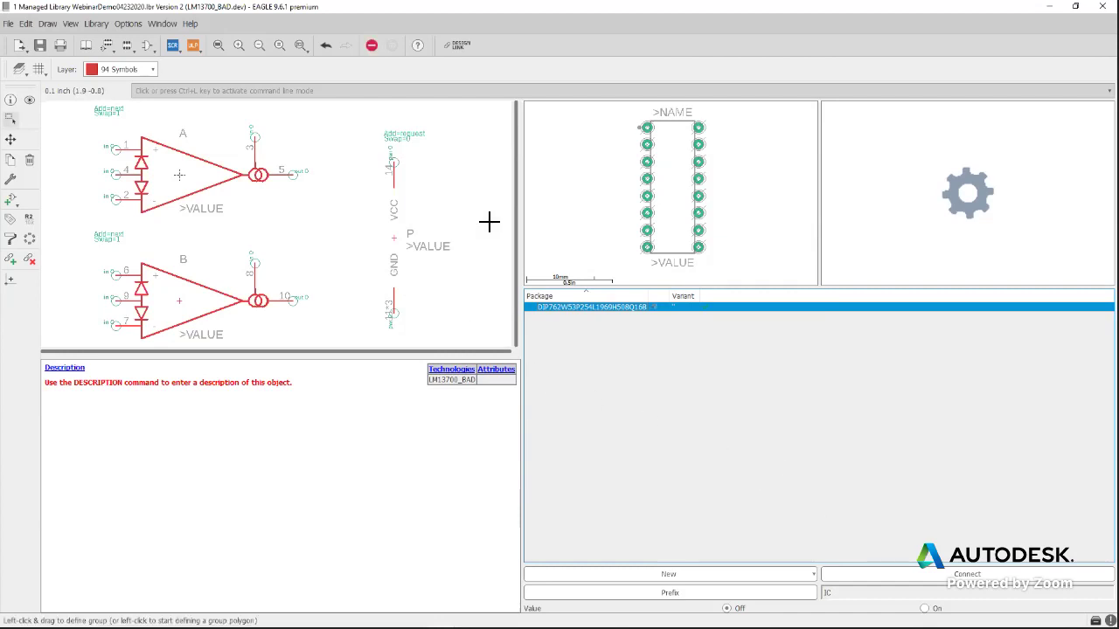
click(40, 48)
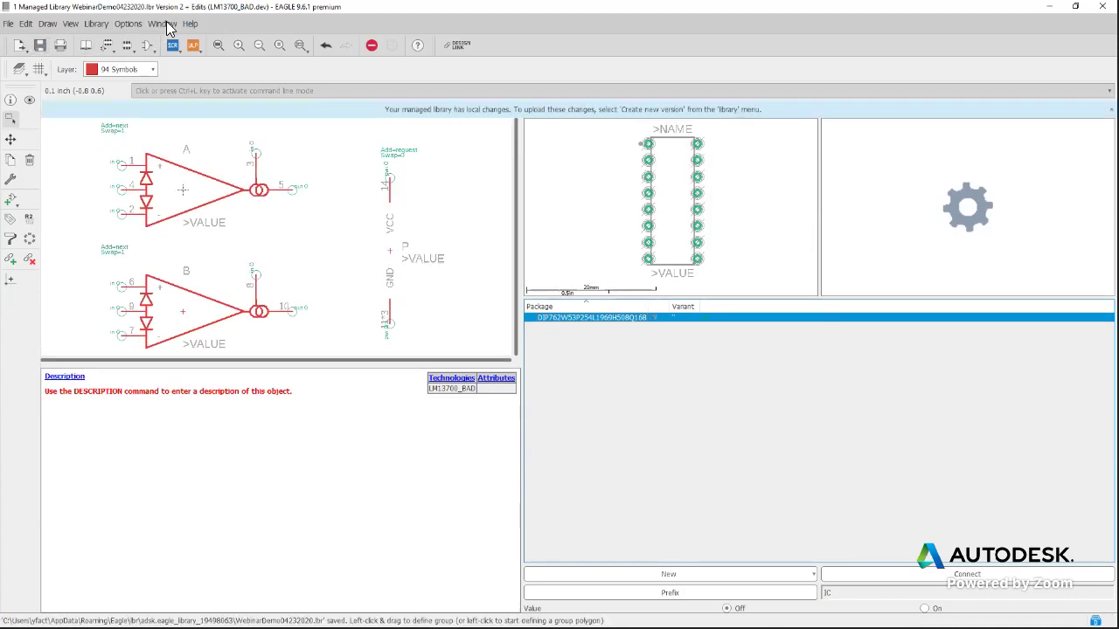
click(96, 24)
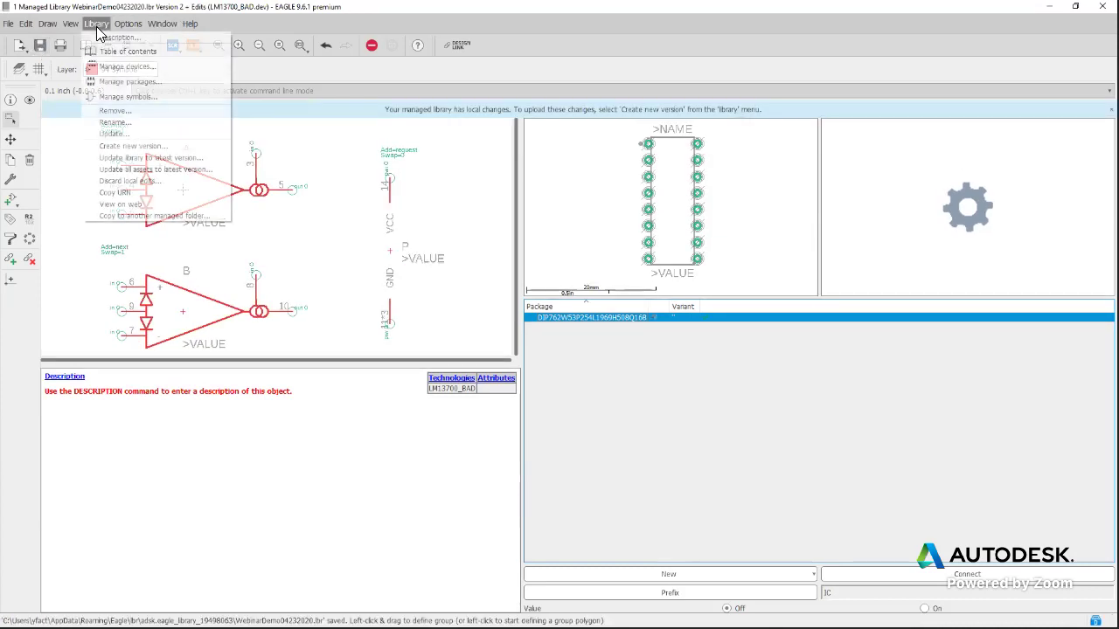
click(134, 145)
click(110, 177)
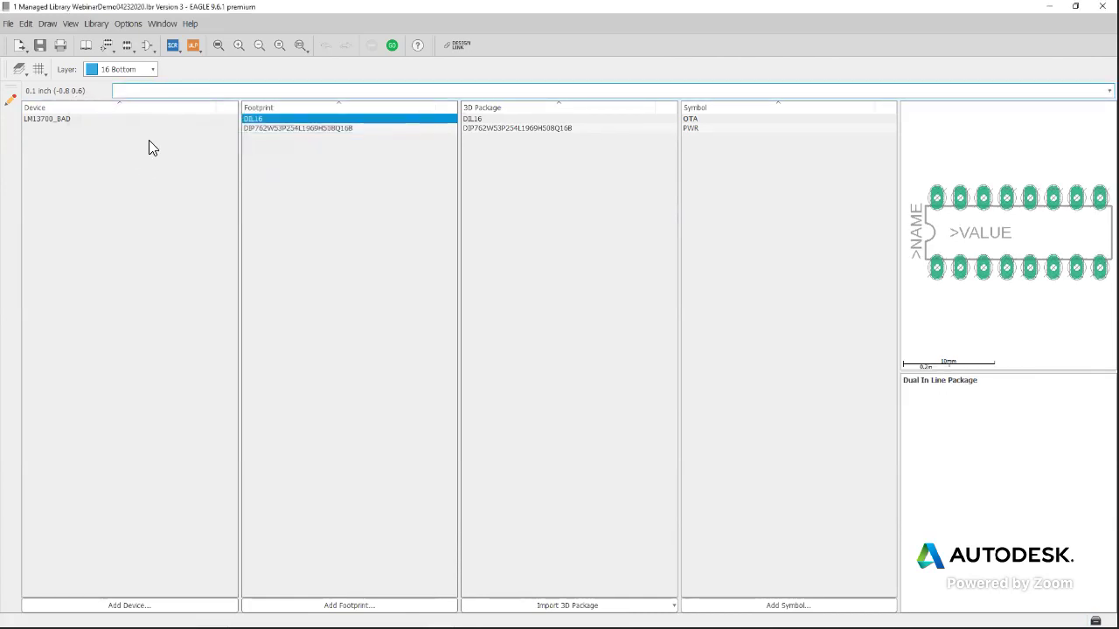
click(9, 24)
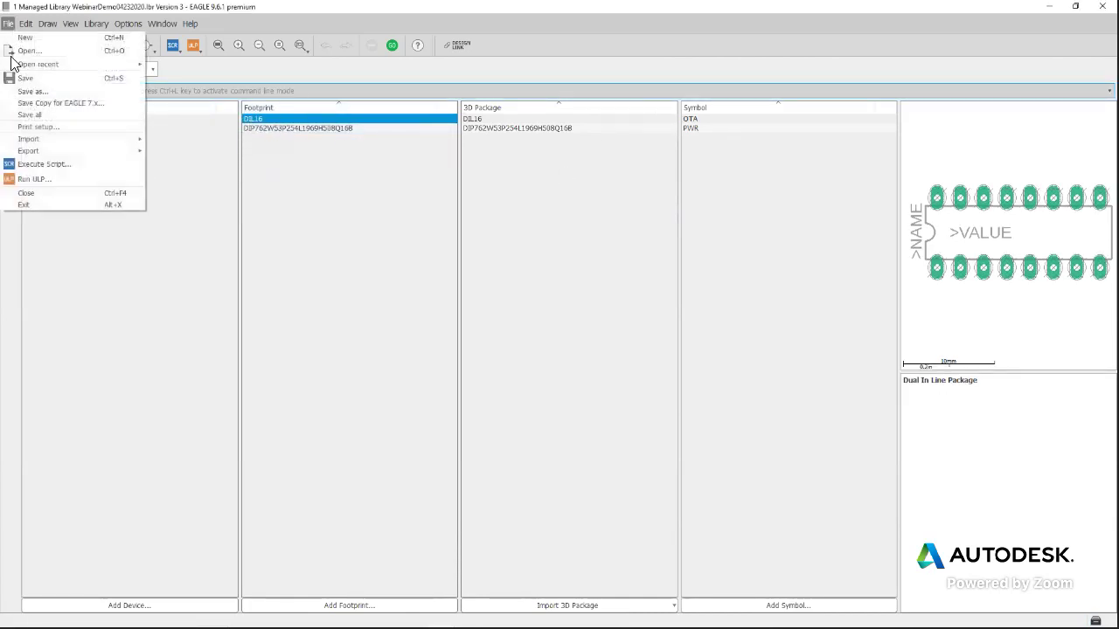
click(22, 79)
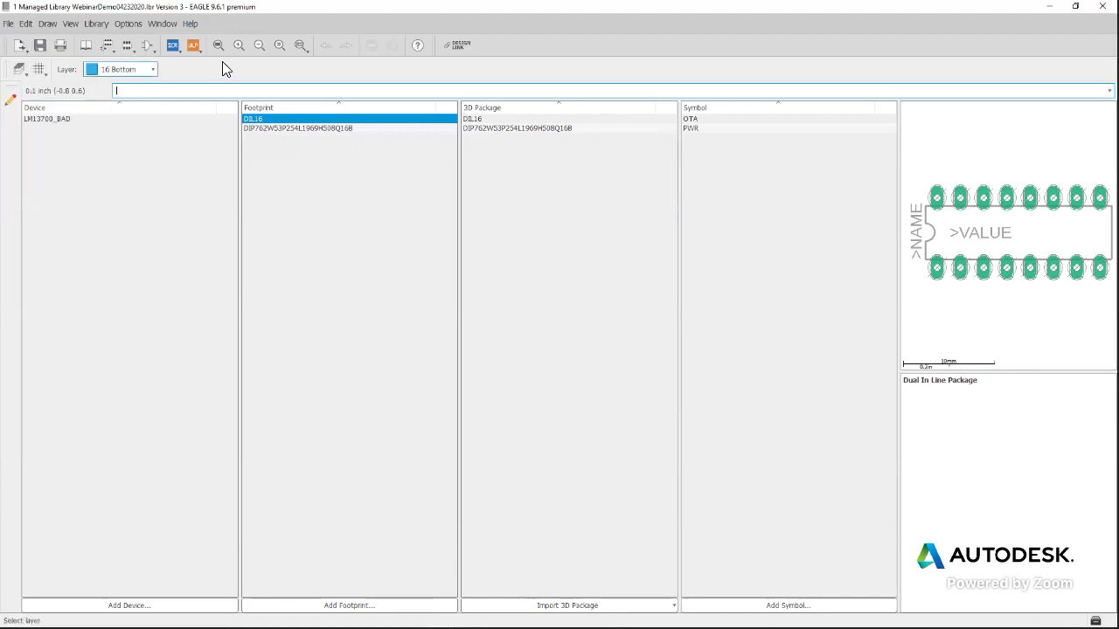